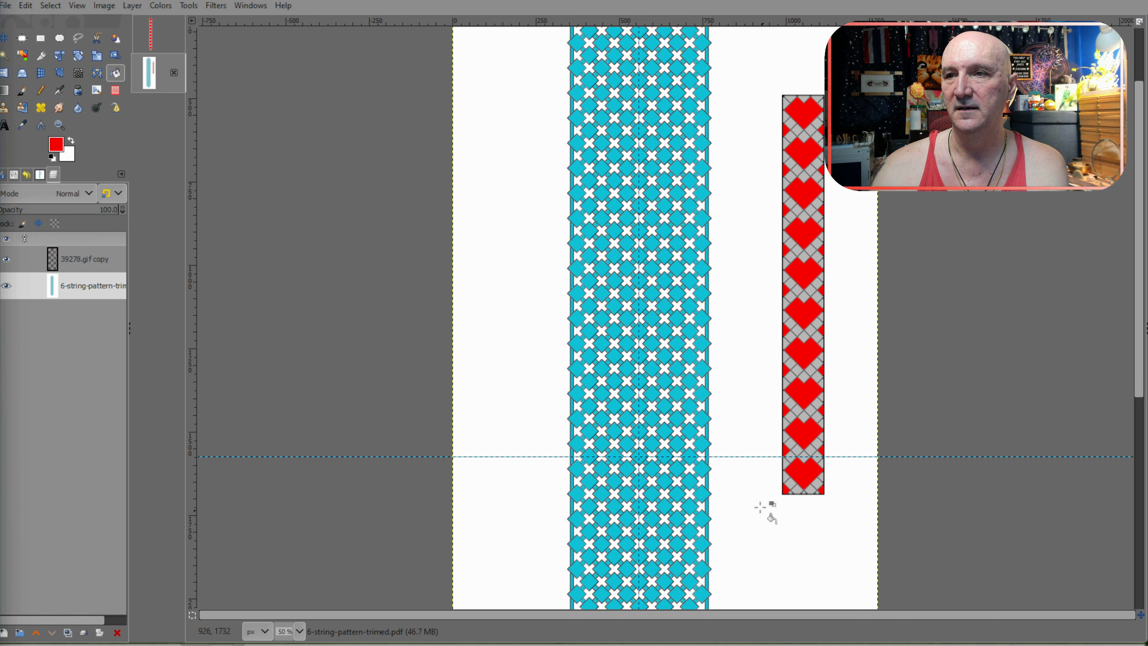
# Step: Fill eight diamonds red to form a heart in the right half of the pattern, just above the horizontal guide
pyautogui.scroll(2, 754, 458)
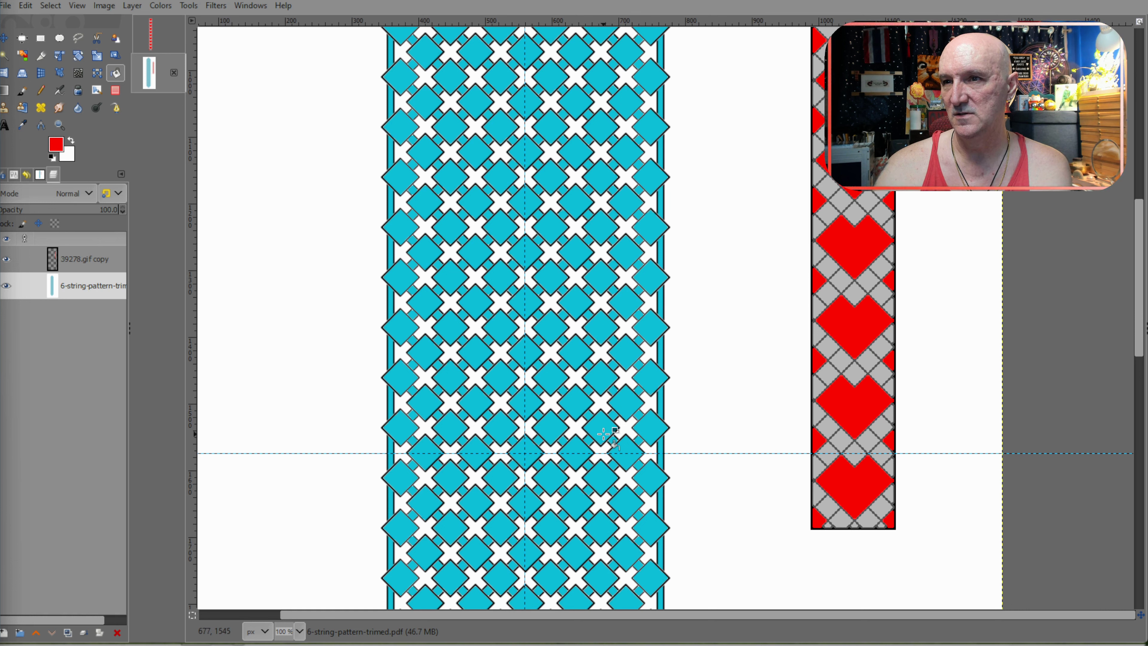
pyautogui.click(602, 380)
pyautogui.click(627, 353)
pyautogui.click(647, 328)
pyautogui.click(625, 302)
pyautogui.click(602, 326)
pyautogui.click(566, 301)
pyautogui.click(551, 327)
pyautogui.click(576, 351)
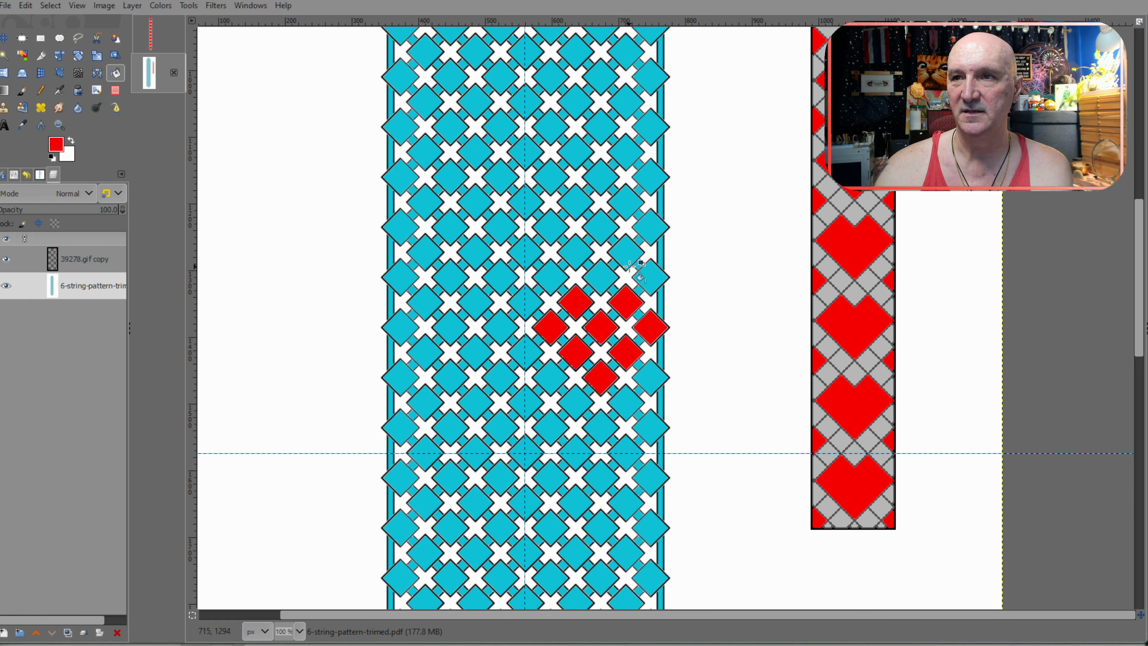
# Step: Fill eight more diamonds red to form a second heart directly above the first one
pyautogui.click(602, 229)
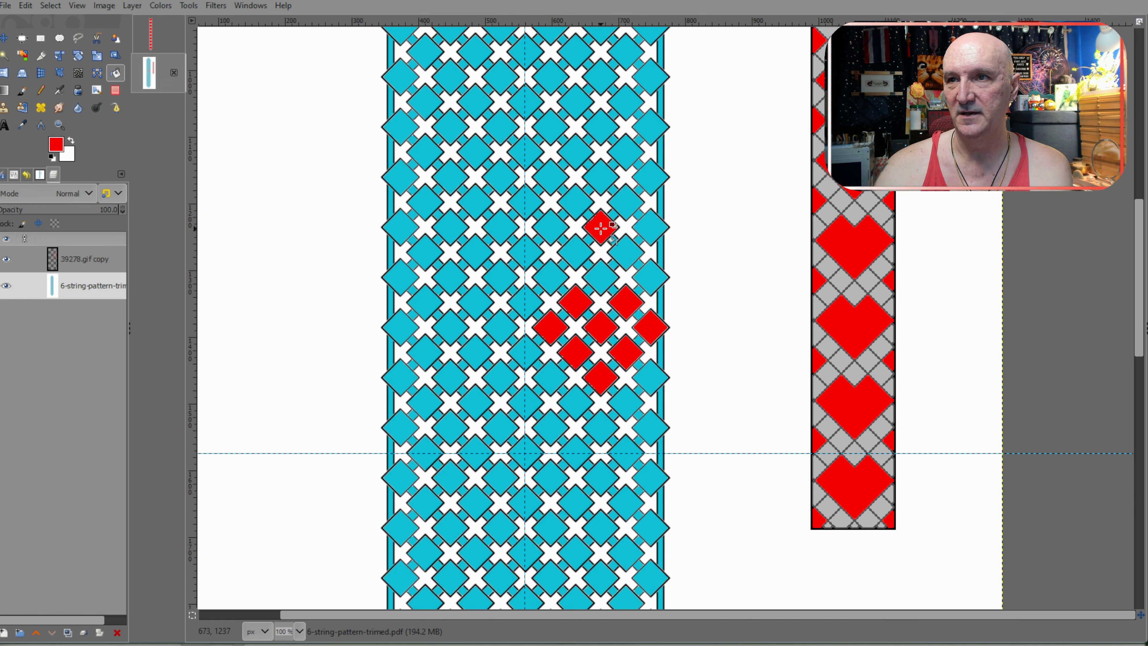
pyautogui.click(625, 203)
pyautogui.click(651, 177)
pyautogui.click(626, 151)
pyautogui.click(598, 169)
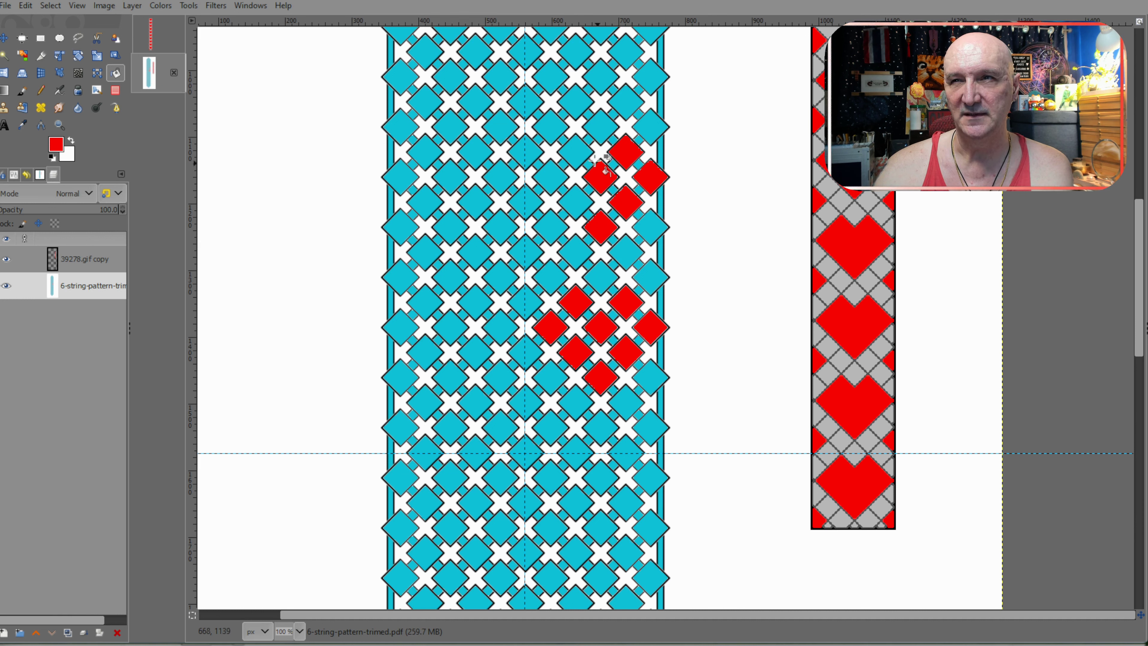
pyautogui.click(576, 153)
pyautogui.click(552, 177)
pyautogui.click(578, 202)
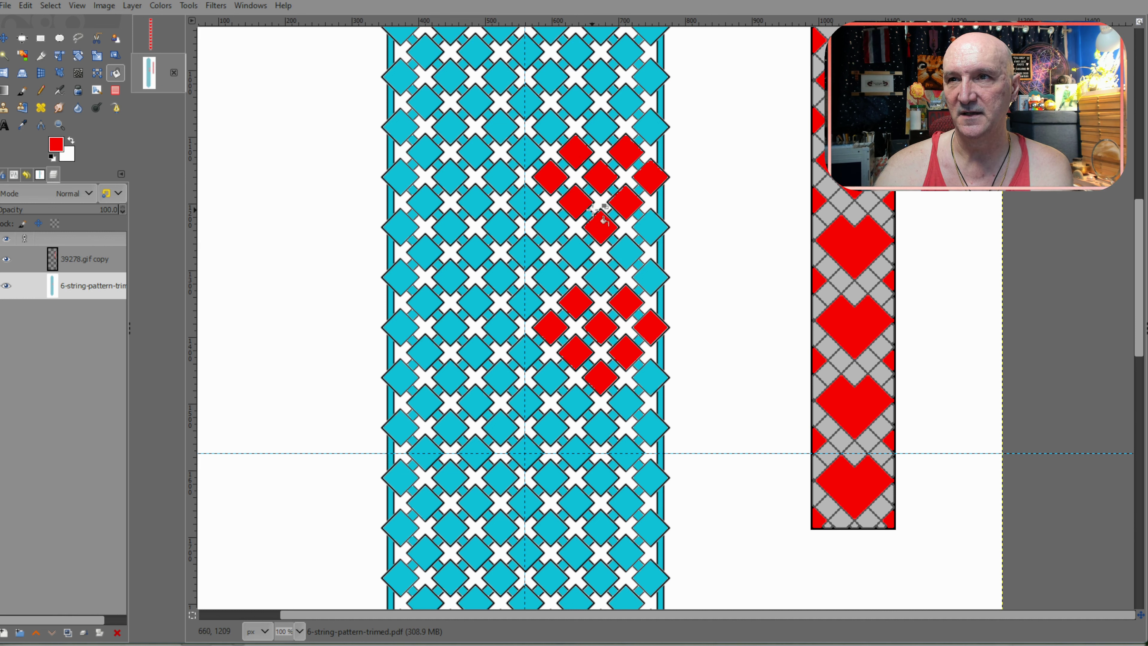
# Step: Fill eight diamonds red to form a third heart above the second, keeping the same spacing
pyautogui.scroll(4, 601, 212)
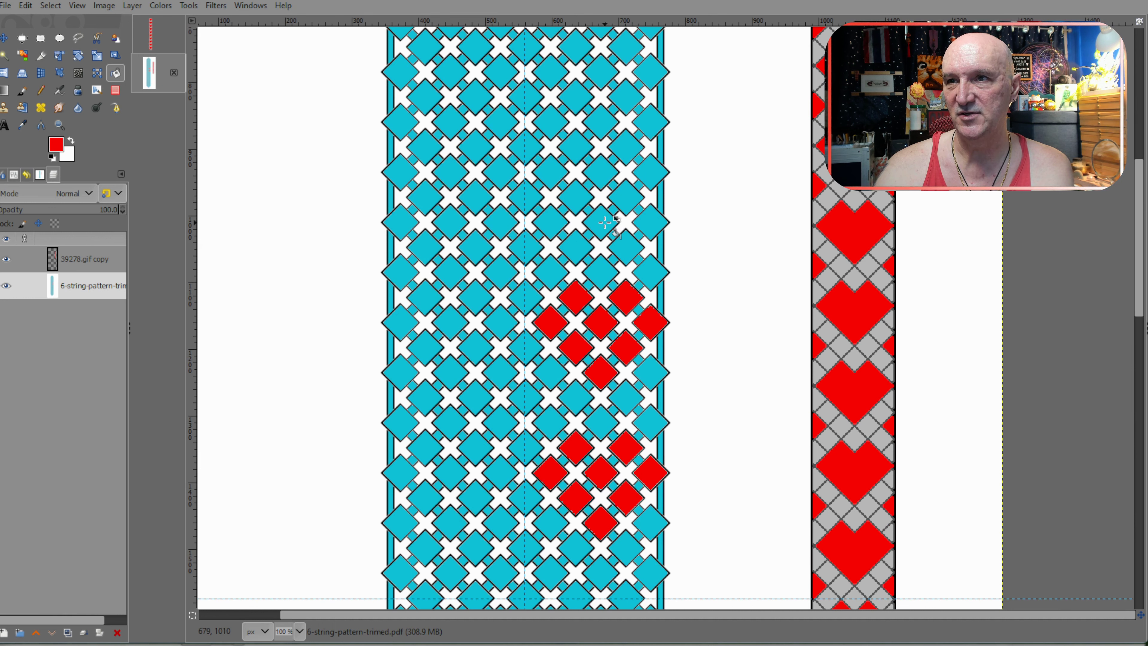
pyautogui.click(604, 219)
pyautogui.click(627, 199)
pyautogui.click(651, 174)
pyautogui.click(626, 148)
pyautogui.click(592, 177)
pyautogui.click(574, 153)
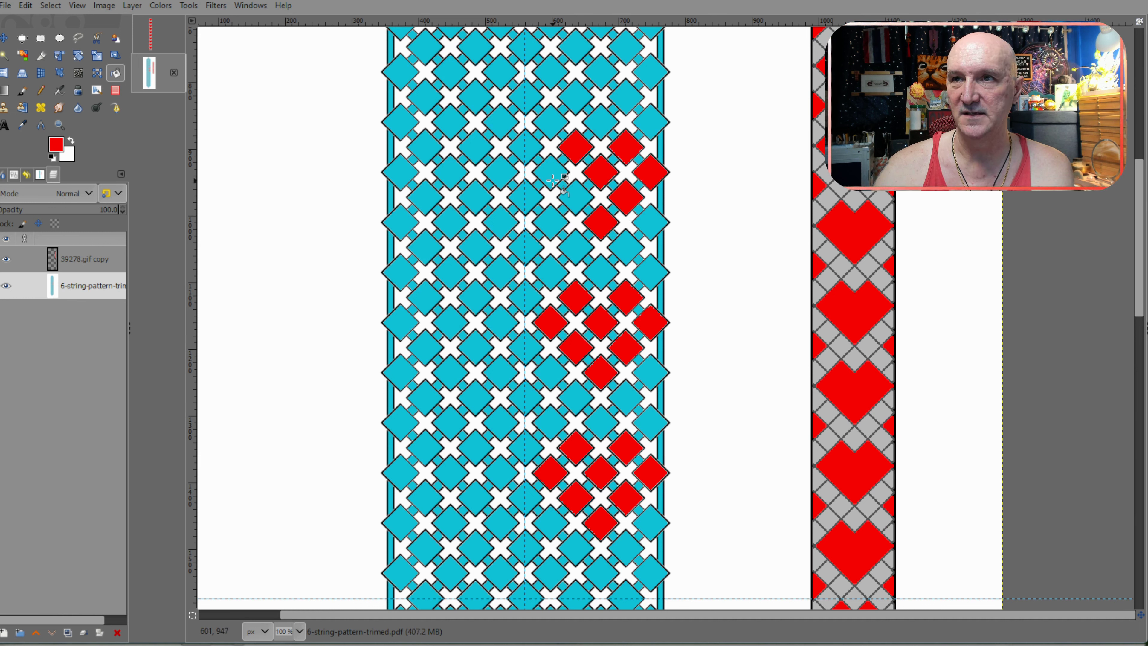
pyautogui.click(553, 181)
pyautogui.click(577, 200)
# Step: Fill eight diamonds red to form a fourth heart above the third, in line with the others
pyautogui.scroll(3, 597, 224)
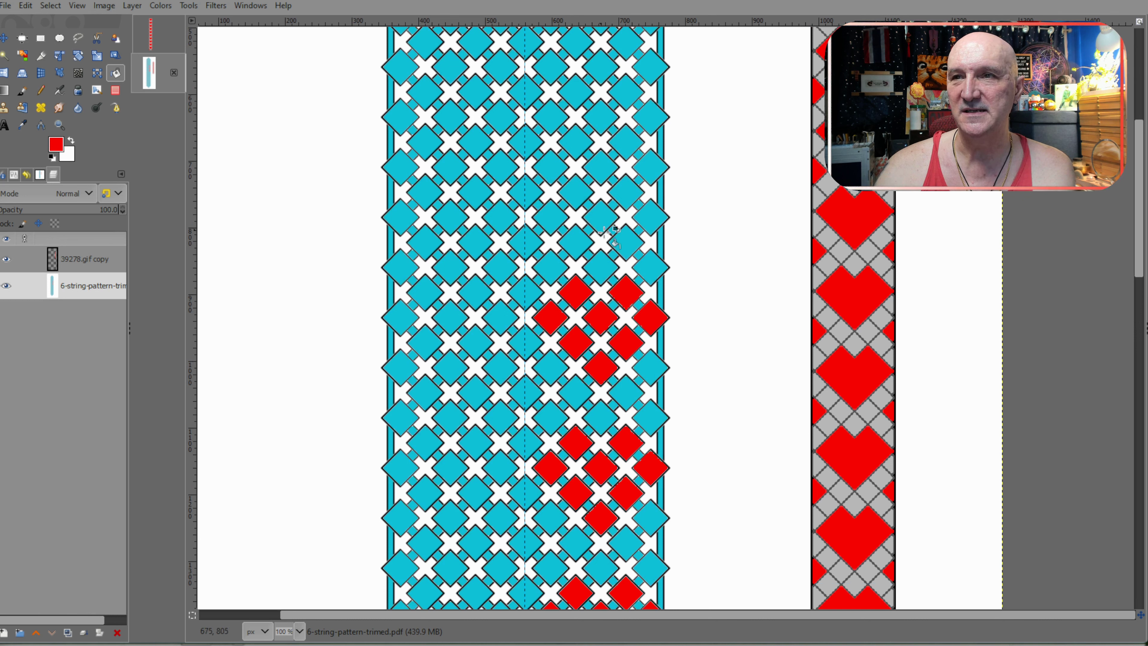
pyautogui.click(606, 219)
pyautogui.click(626, 194)
pyautogui.click(651, 169)
pyautogui.click(626, 145)
pyautogui.click(600, 165)
pyautogui.click(578, 145)
pyautogui.click(551, 168)
pyautogui.click(577, 194)
# Step: Fill eight diamonds red to form a fifth heart above the fourth, in the same column
pyautogui.scroll(3, 583, 199)
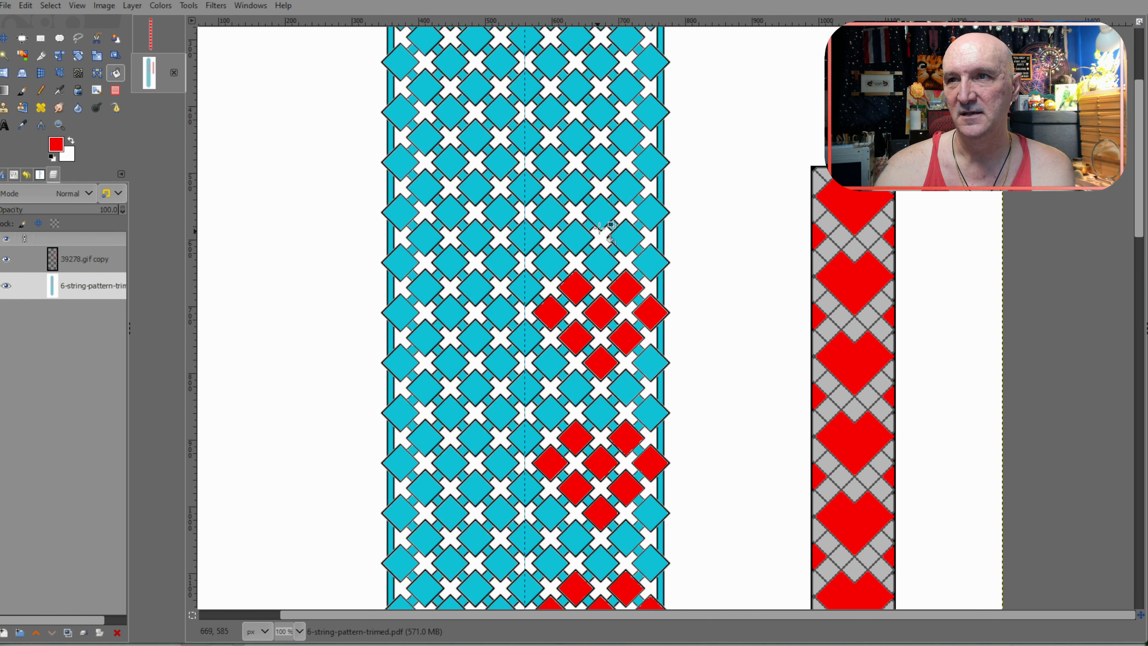
pyautogui.click(603, 214)
pyautogui.click(629, 189)
pyautogui.click(650, 163)
pyautogui.click(627, 138)
pyautogui.click(602, 163)
pyautogui.click(583, 135)
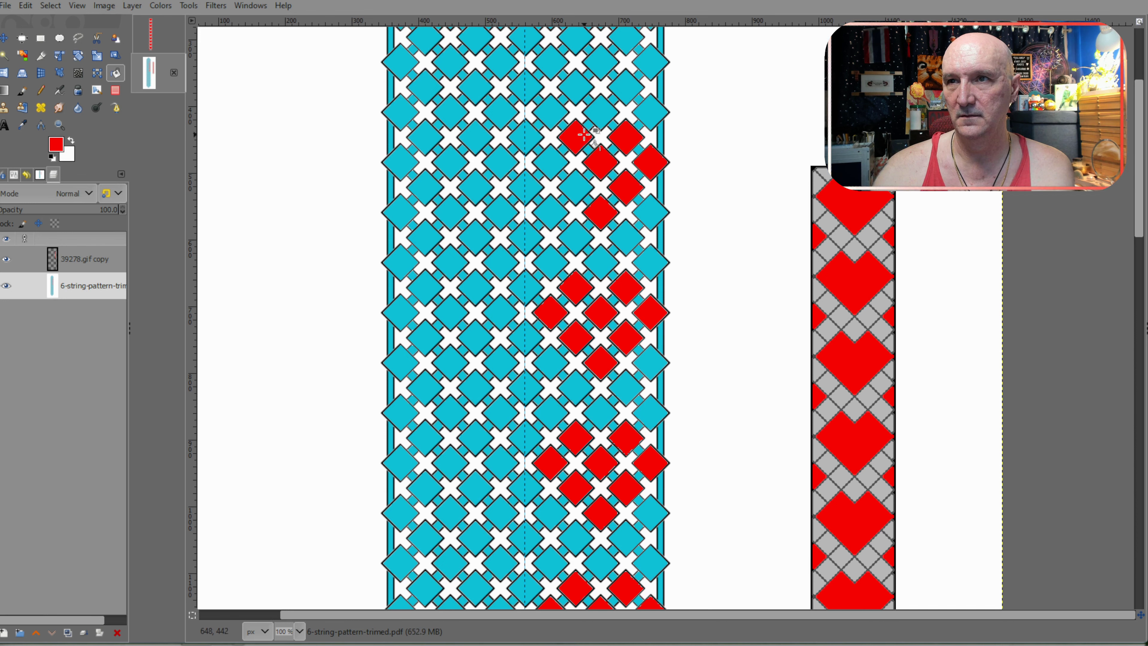
pyautogui.click(553, 164)
pyautogui.click(577, 189)
# Step: Fill eight diamonds red to form the sixth and topmost heart, where the pattern's straight sides end
pyautogui.scroll(3, 599, 206)
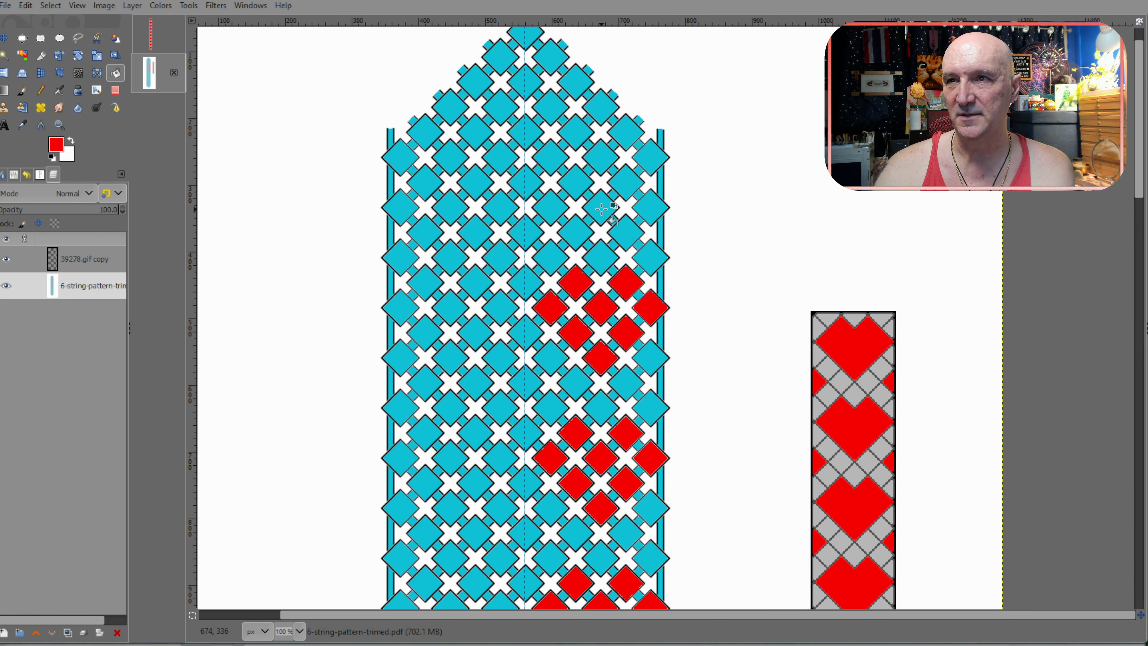
pyautogui.click(602, 209)
pyautogui.click(627, 184)
pyautogui.click(649, 158)
pyautogui.click(628, 133)
pyautogui.click(602, 159)
pyautogui.click(576, 133)
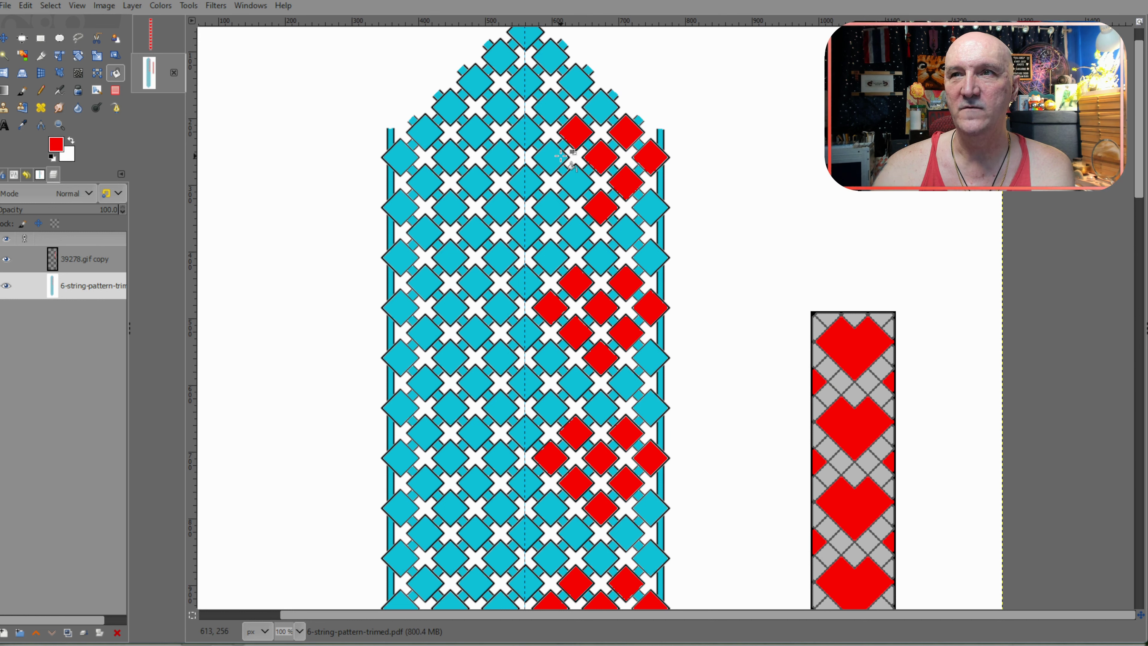
pyautogui.click(559, 157)
pyautogui.click(581, 180)
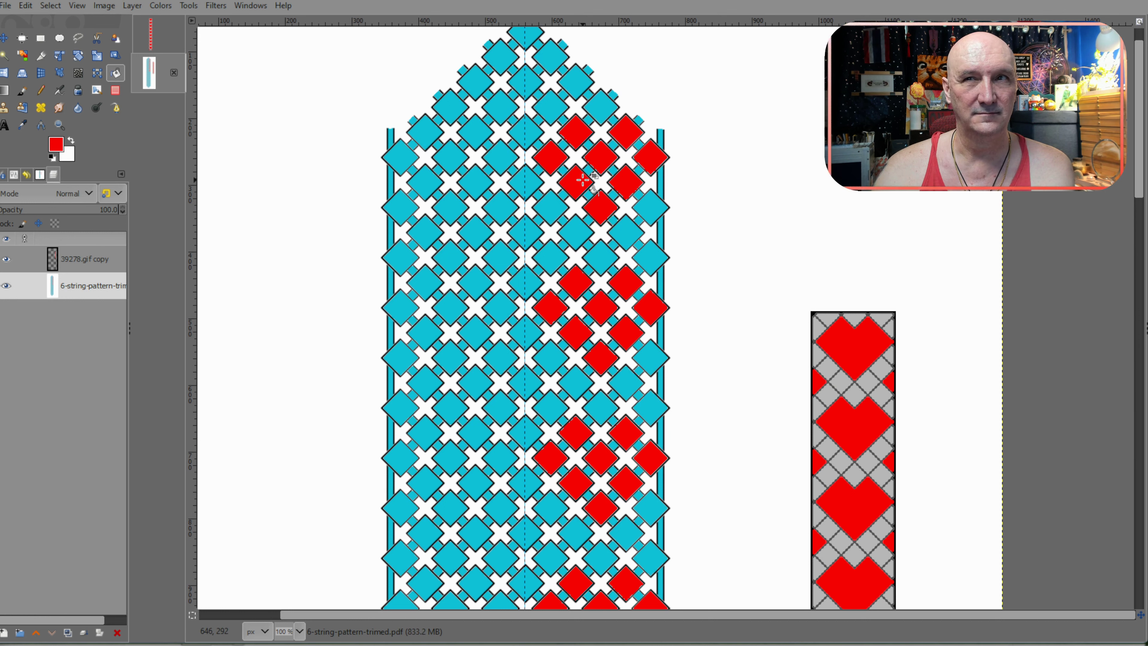
# Step: Pick the grey from the reference strip and fill the diamonds below and left of the lowest heart with it
pyautogui.scroll(-10, 583, 180)
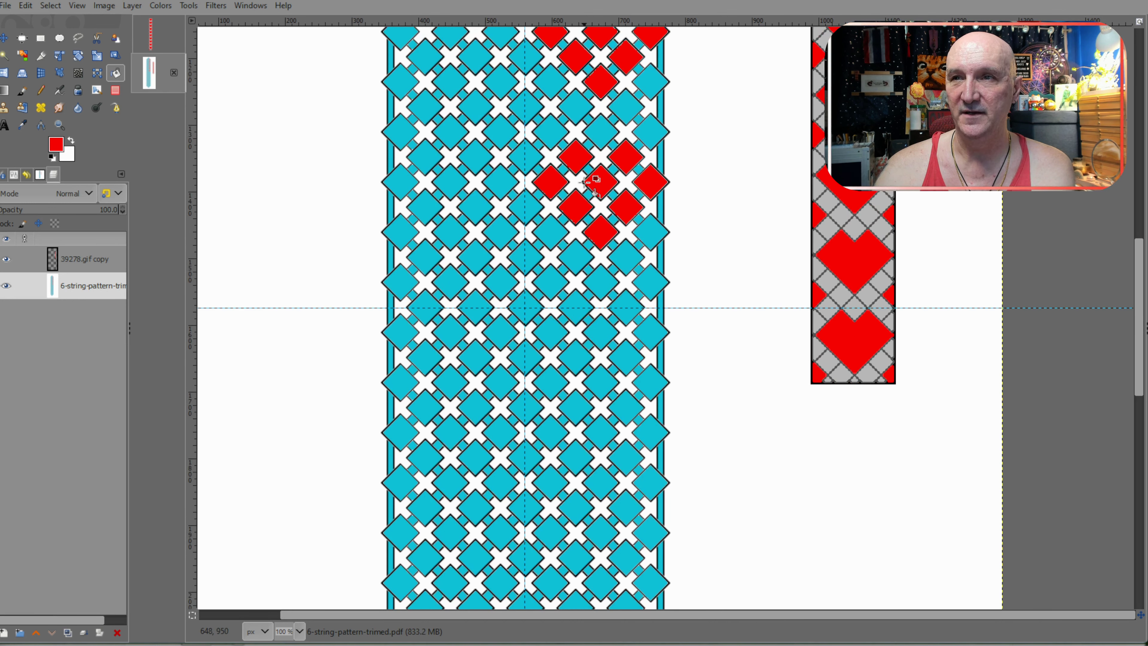
pyautogui.press('ctrl')
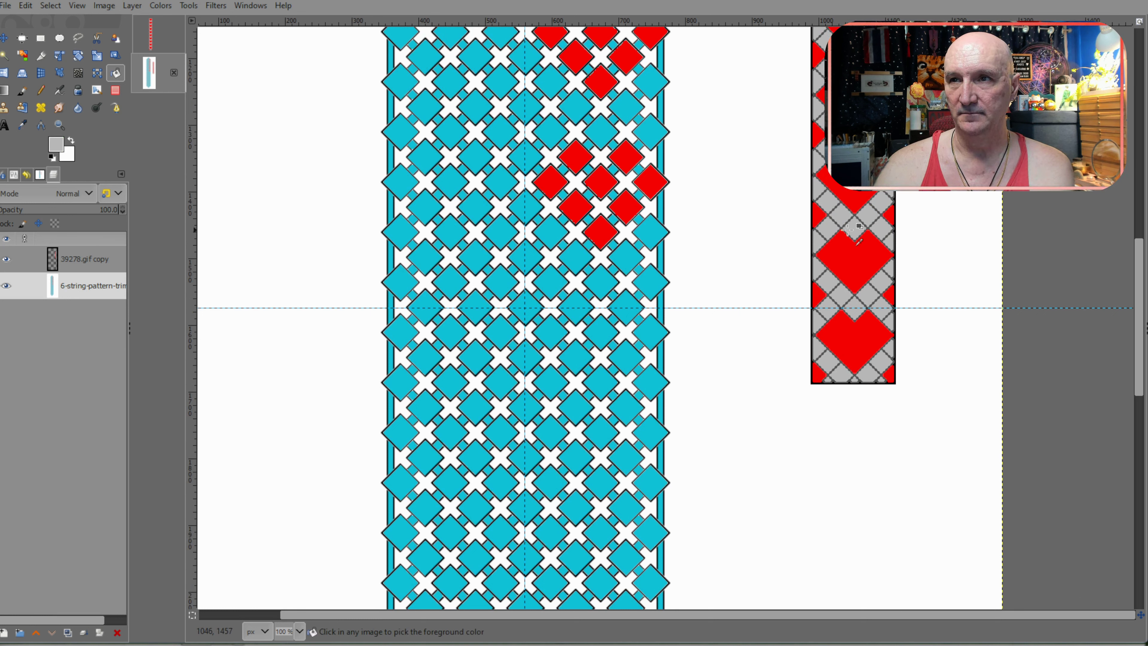
pyautogui.moveTo(603, 282); pyautogui.dragTo(648, 233)
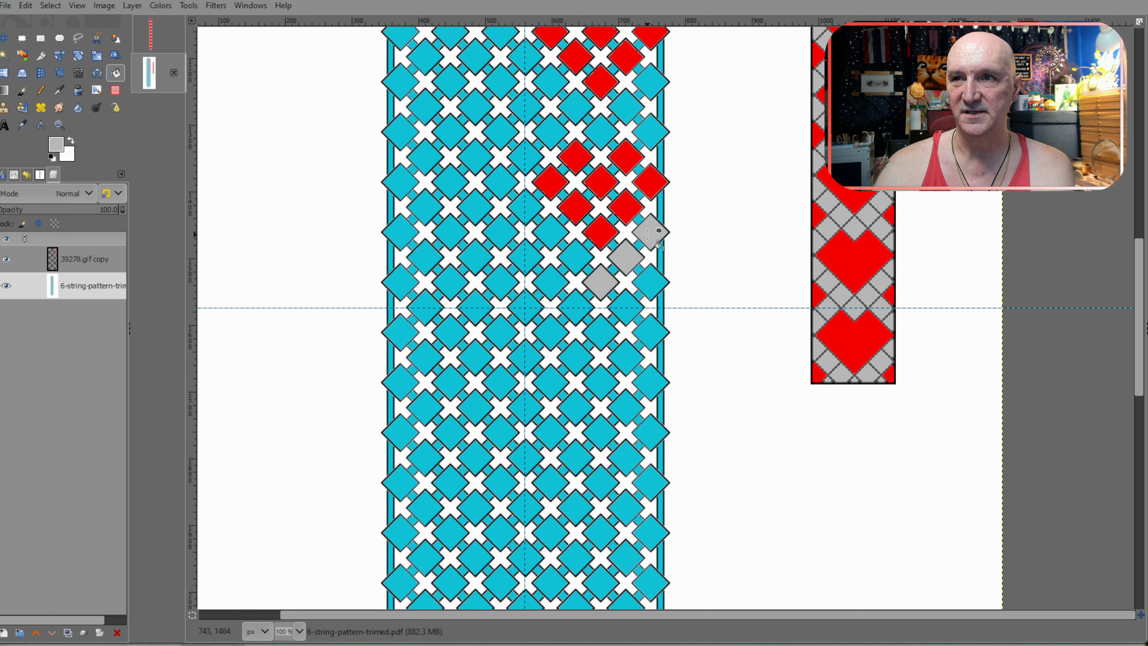
pyautogui.moveTo(571, 256); pyautogui.dragTo(528, 205)
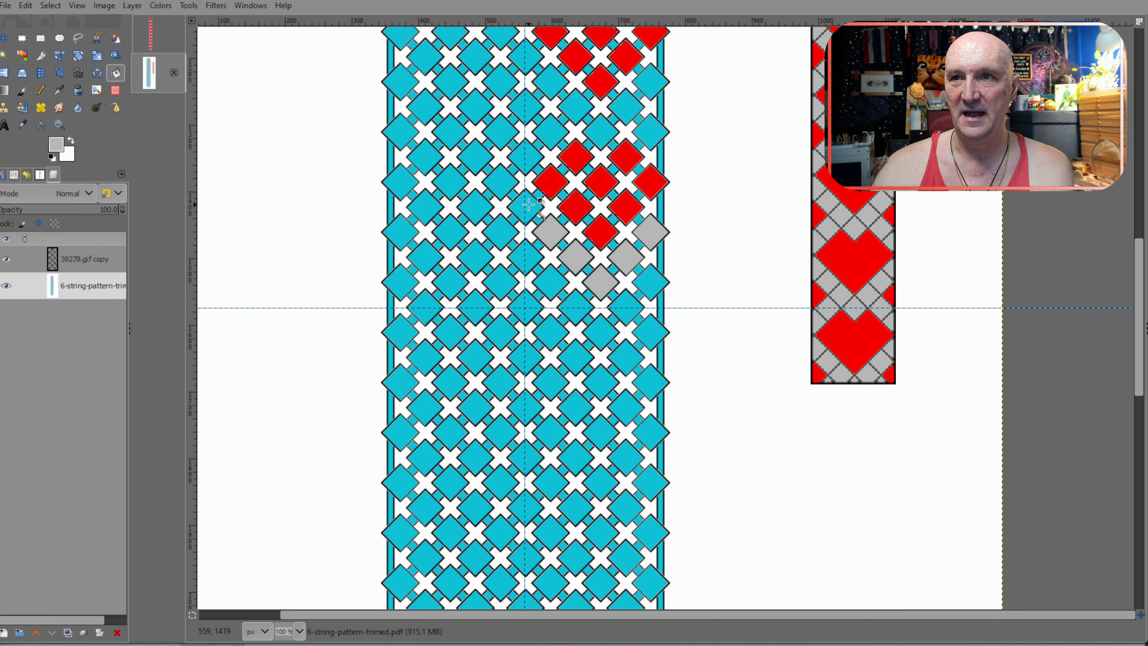
pyautogui.click(529, 204)
pyautogui.click(525, 163)
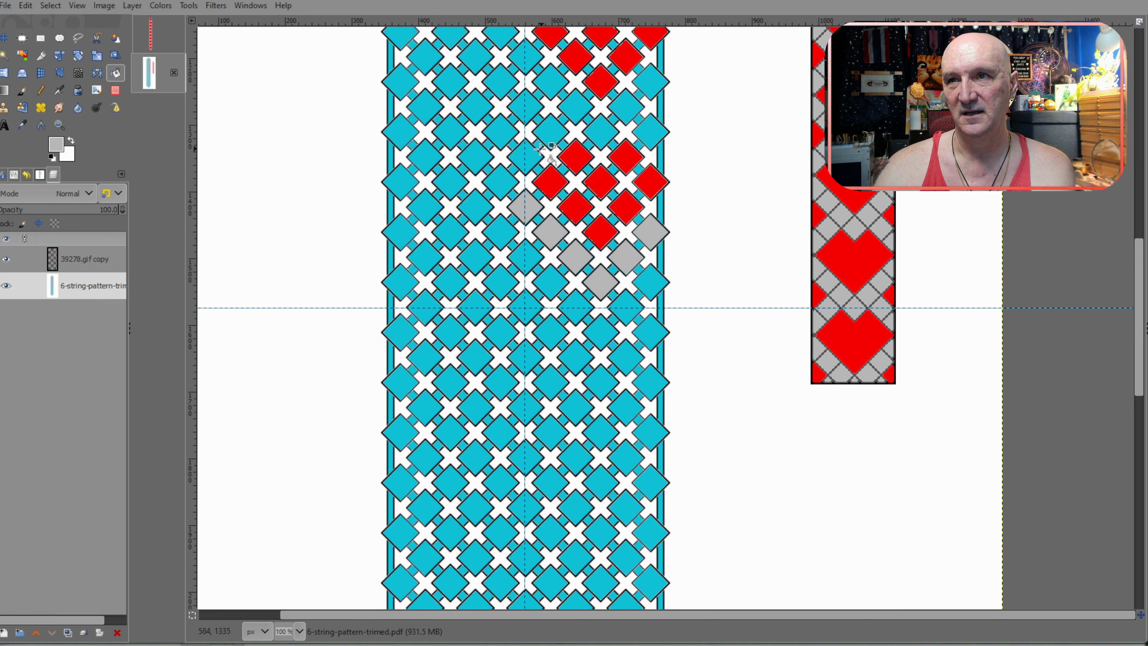
# Step: Fill the cyan diamonds between the tops of the lowest heart and the second heart's right side grey
pyautogui.click(554, 134)
pyautogui.click(575, 108)
pyautogui.click(600, 132)
pyautogui.click(625, 108)
pyautogui.click(654, 129)
pyautogui.click(654, 84)
# Step: Fill the diamonds left of the second heart and those between it and the third heart grey
pyautogui.scroll(3, 653, 84)
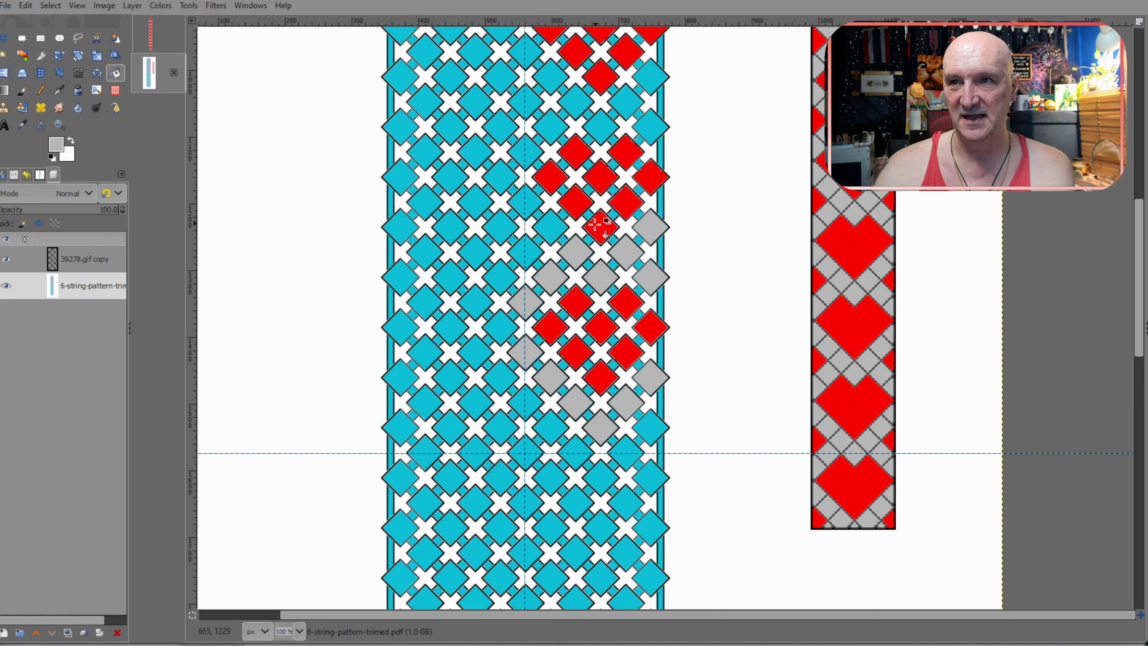
pyautogui.click(556, 223)
pyautogui.click(528, 205)
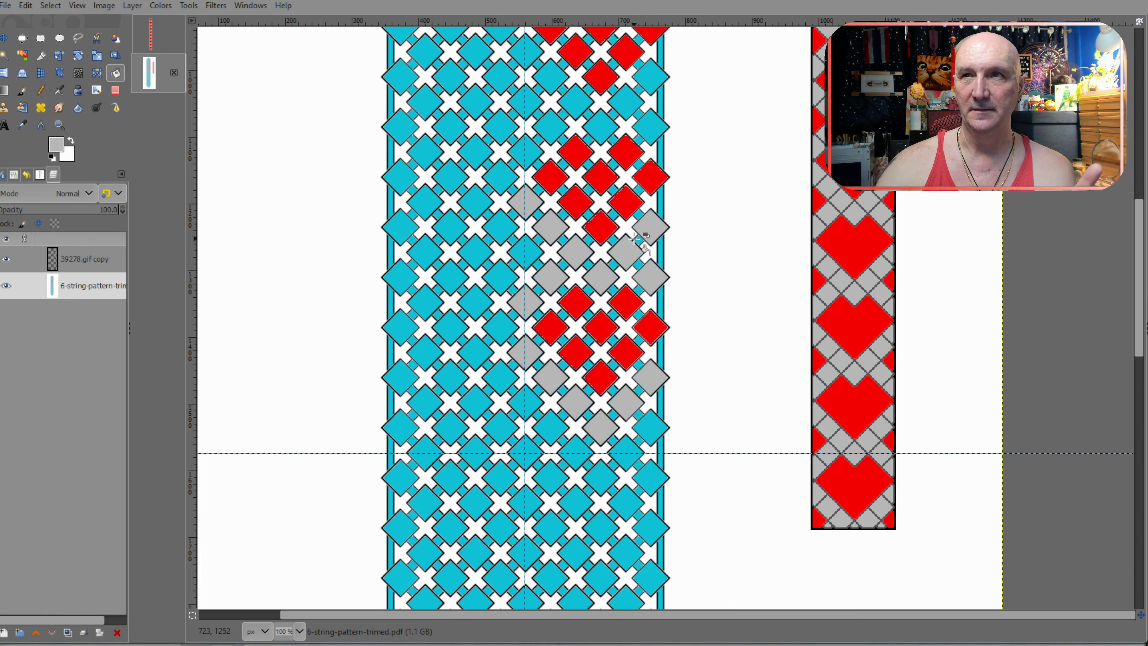
pyautogui.click(527, 152)
pyautogui.click(552, 128)
pyautogui.click(575, 103)
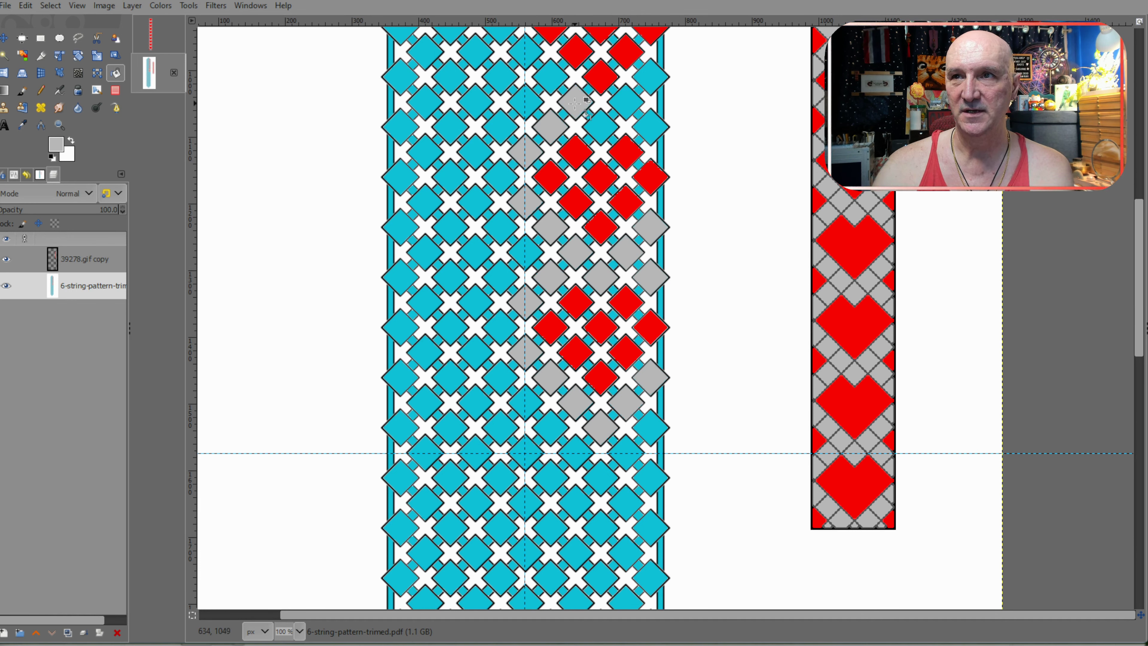
pyautogui.click(603, 129)
pyautogui.click(650, 128)
pyautogui.click(626, 104)
pyautogui.click(650, 78)
# Step: Fill the diamonds left of and above the third heart grey, including the fourth heart's lower sides
pyautogui.scroll(4, 632, 152)
pyautogui.click(549, 226)
pyautogui.click(534, 201)
pyautogui.click(531, 146)
pyautogui.click(555, 122)
pyautogui.click(581, 98)
pyautogui.click(596, 113)
pyautogui.click(645, 119)
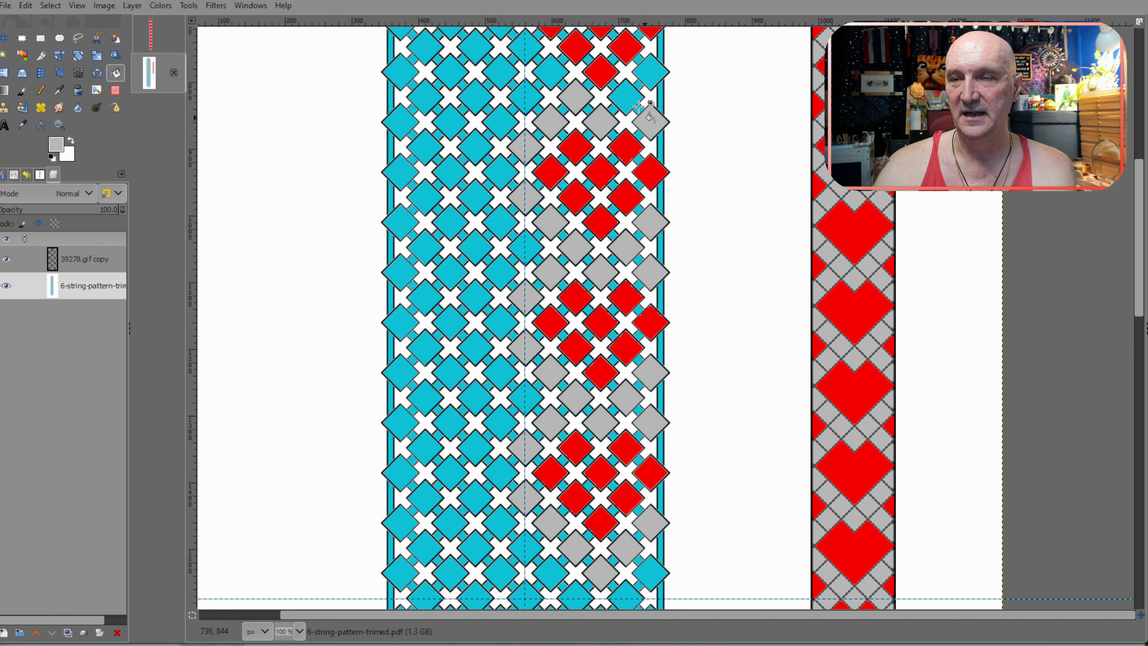
pyautogui.click(626, 100)
pyautogui.click(649, 75)
pyautogui.click(557, 74)
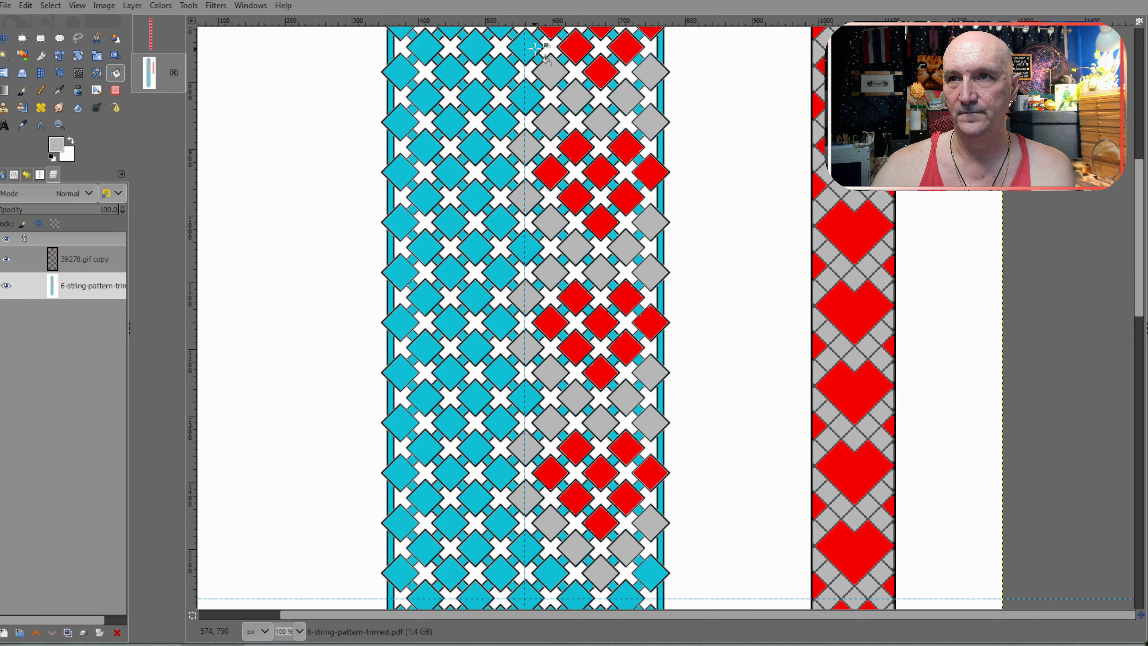
pyautogui.click(528, 48)
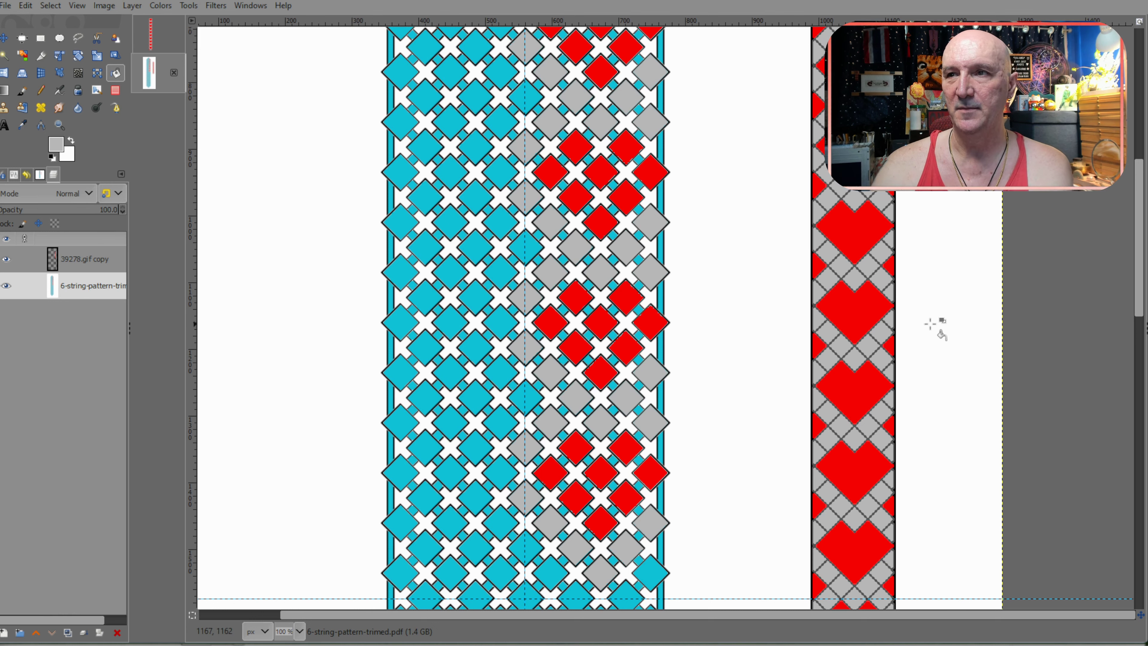
# Step: Fill the diamonds above and at the upper left of the fourth heart grey, including the fifth heart's lower sides
pyautogui.scroll(-3, 911, 322)
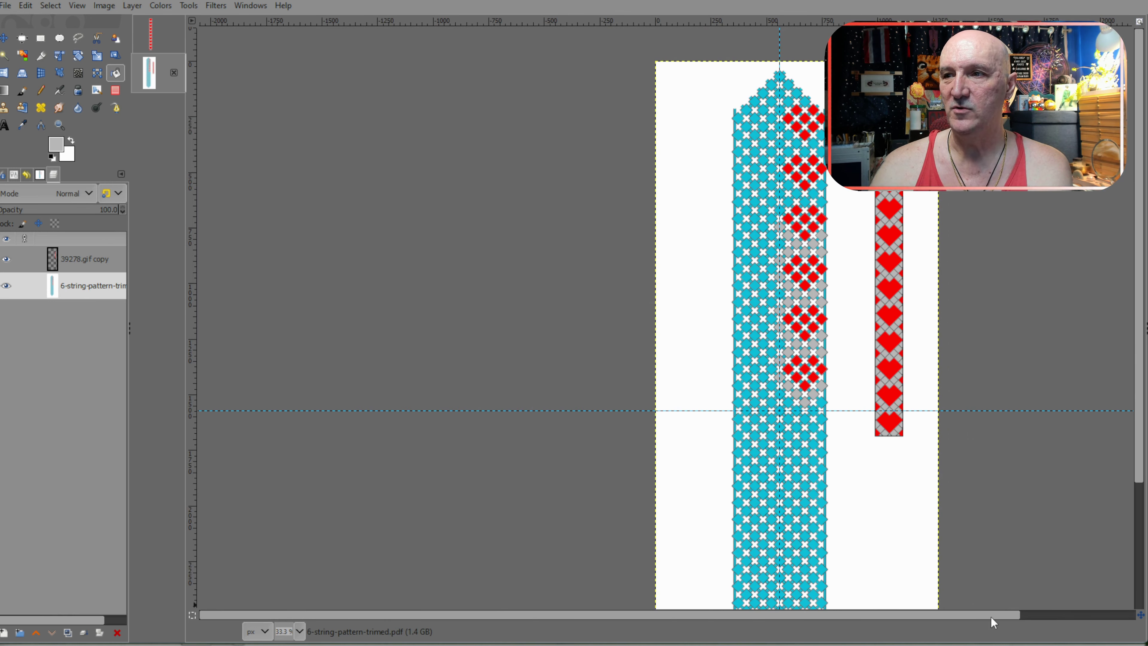
pyautogui.scroll(3, 708, 248)
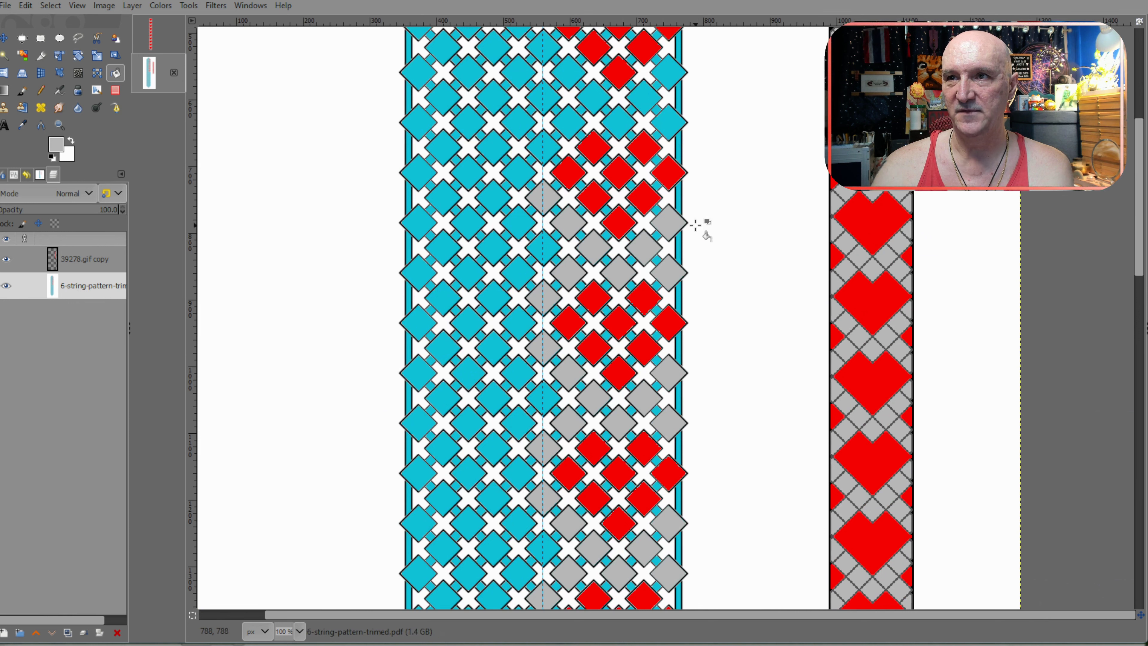
pyautogui.click(668, 123)
pyautogui.click(643, 98)
pyautogui.click(619, 123)
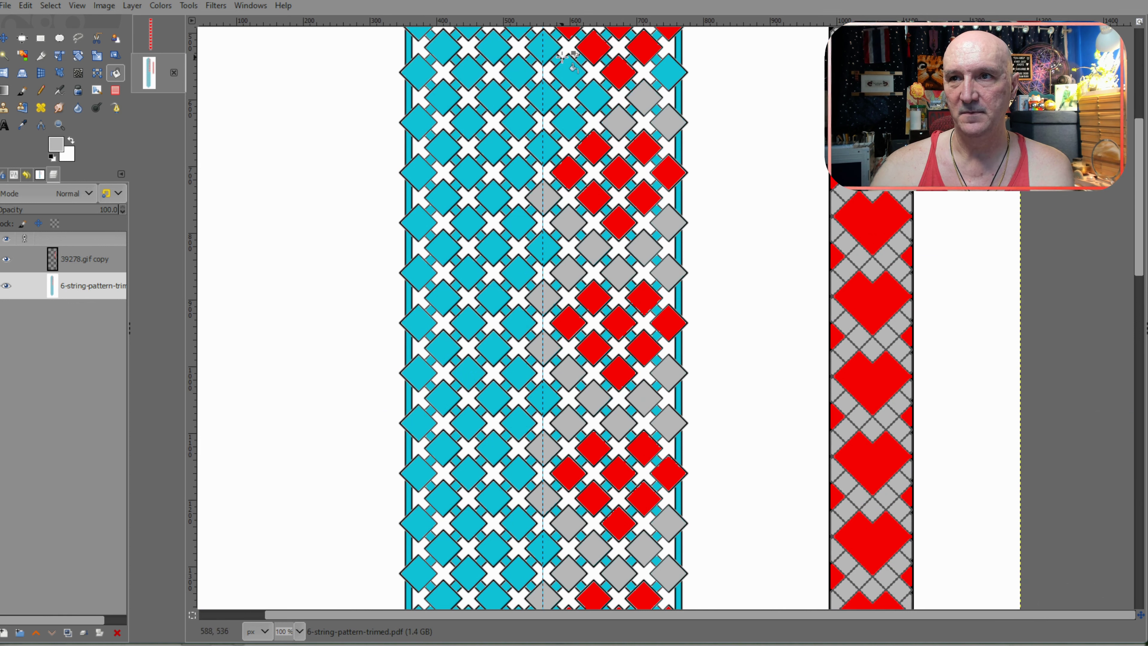
pyautogui.click(544, 147)
pyautogui.click(568, 122)
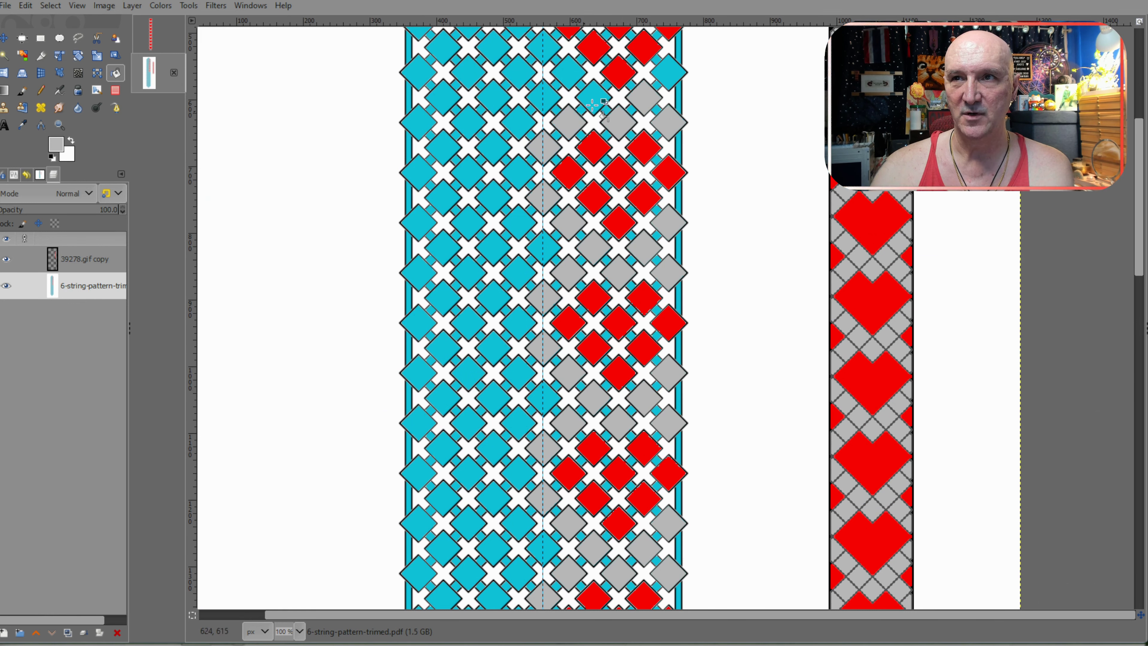
pyautogui.click(593, 98)
pyautogui.click(569, 73)
pyautogui.click(545, 47)
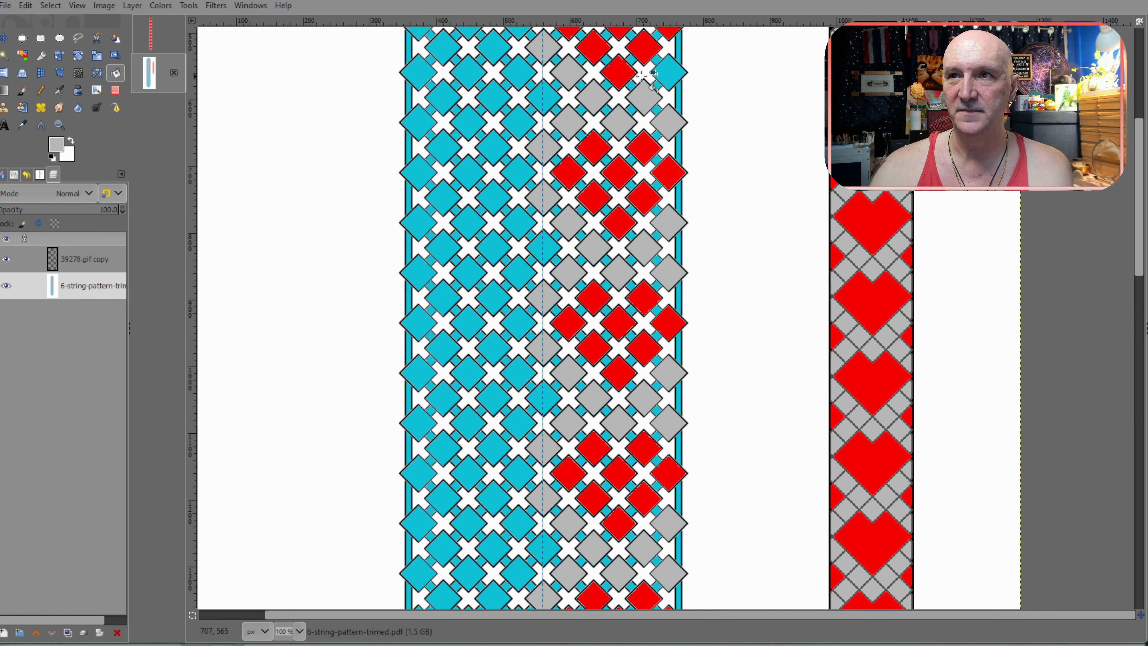
pyautogui.click(669, 75)
# Step: Fill the diamonds between the fifth and the topmost heart grey, including the topmost heart's lower sides
pyautogui.scroll(5, 694, 204)
pyautogui.click(668, 267)
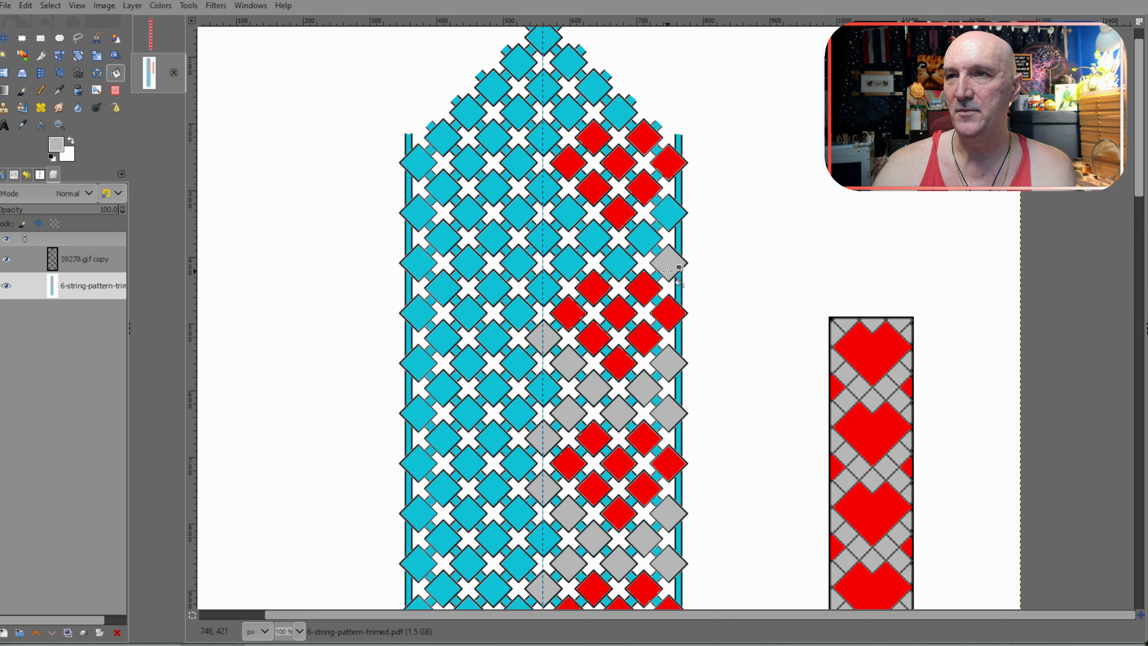
pyautogui.click(654, 244)
pyautogui.click(670, 213)
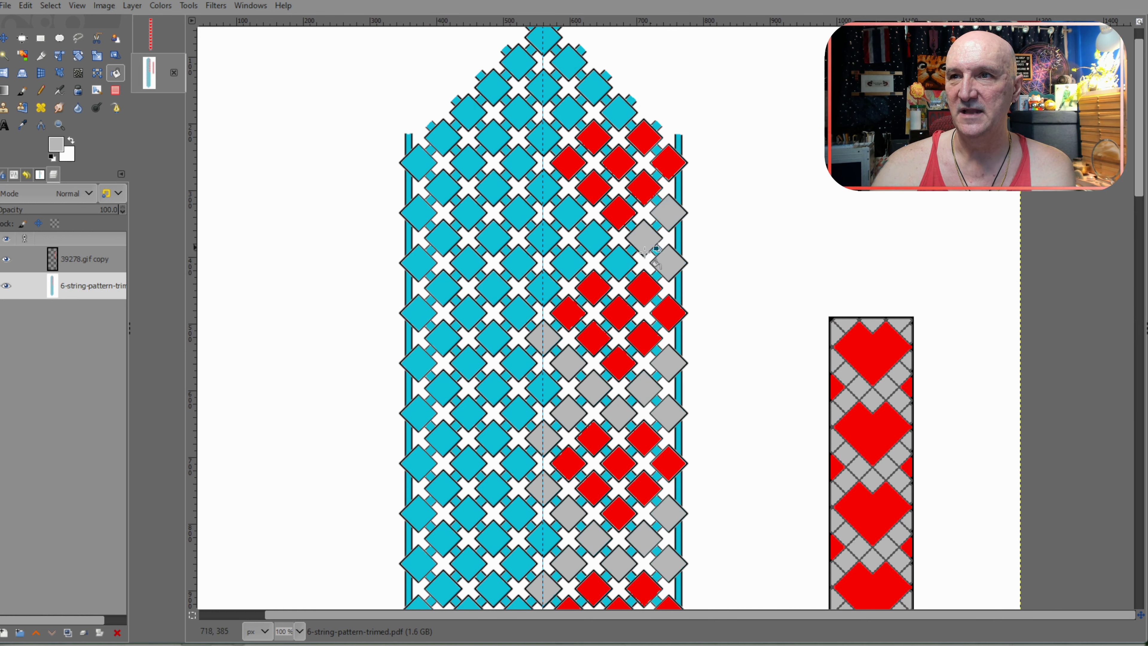
pyautogui.click(619, 263)
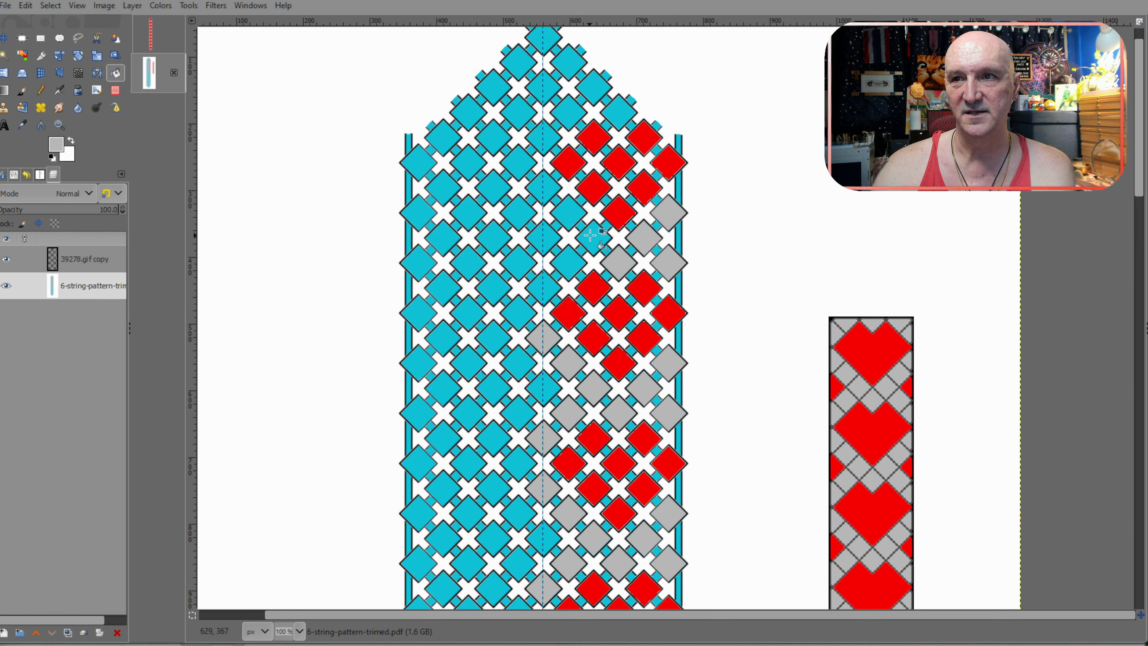
pyautogui.click(545, 288)
pyautogui.click(570, 263)
pyautogui.click(595, 238)
pyautogui.click(569, 213)
pyautogui.click(549, 184)
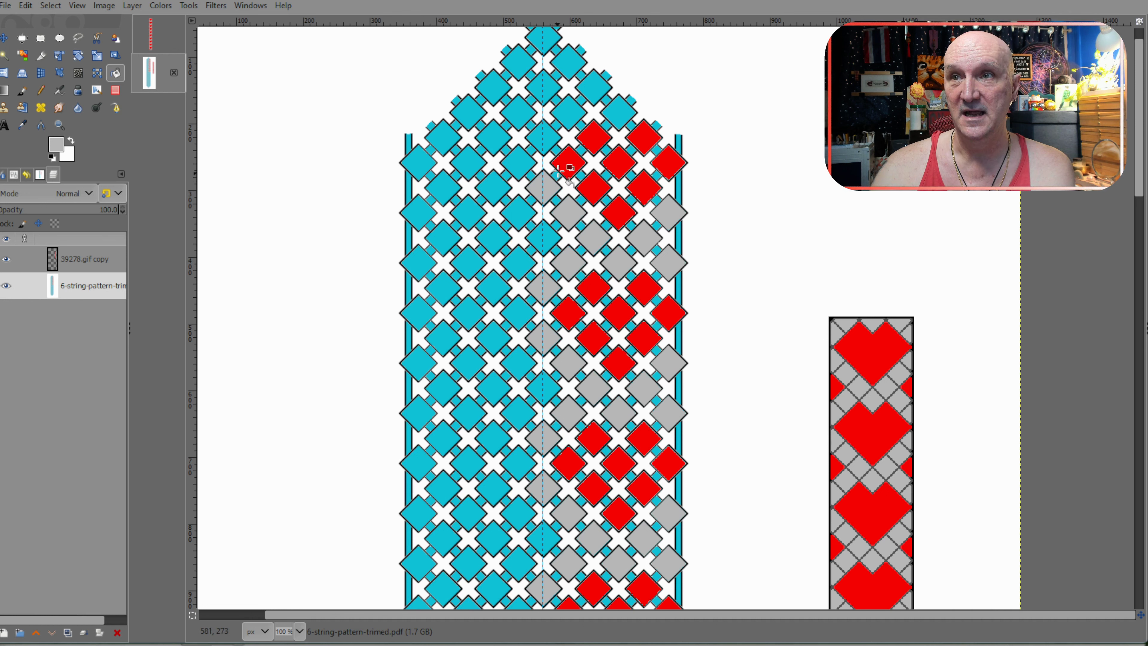
# Step: Fill the diamonds above the topmost heart grey along the right edge up to the pattern's tip
pyautogui.click(547, 136)
pyautogui.click(571, 112)
pyautogui.click(593, 89)
pyautogui.click(618, 112)
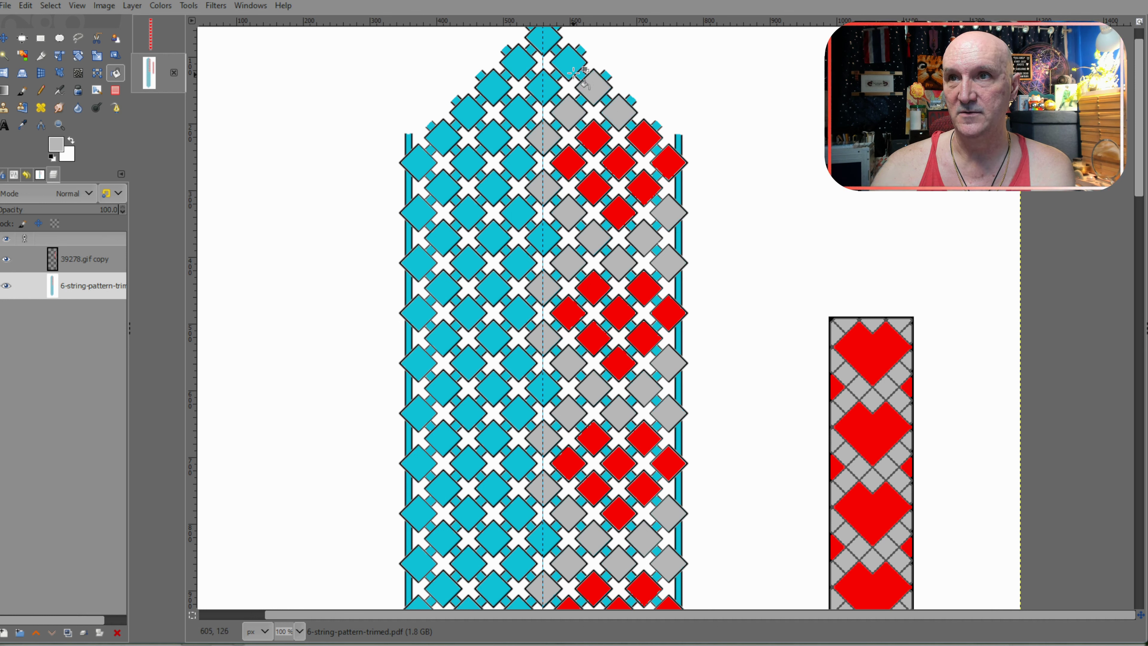
pyautogui.click(568, 63)
pyautogui.click(545, 40)
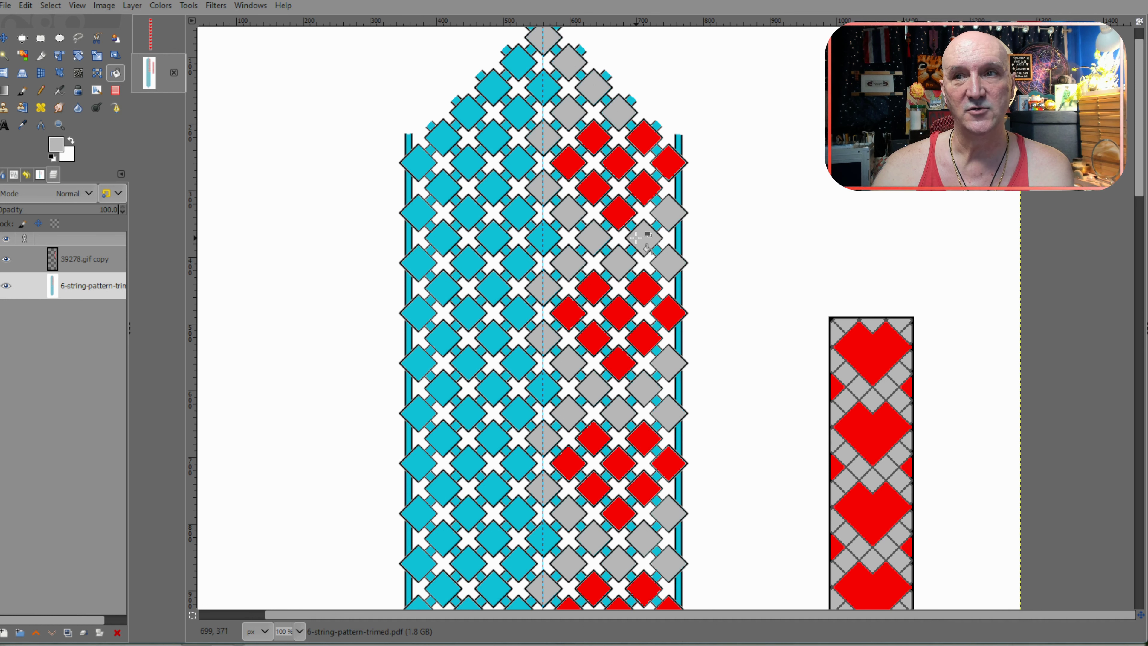
# Step: Fill the single blue diamonds between the grey ones along the vertical centre guide red, from the top to the lowest heart
pyautogui.keyDown('ctrl'); pyautogui.click(594, 144); pyautogui.keyUp('ctrl')
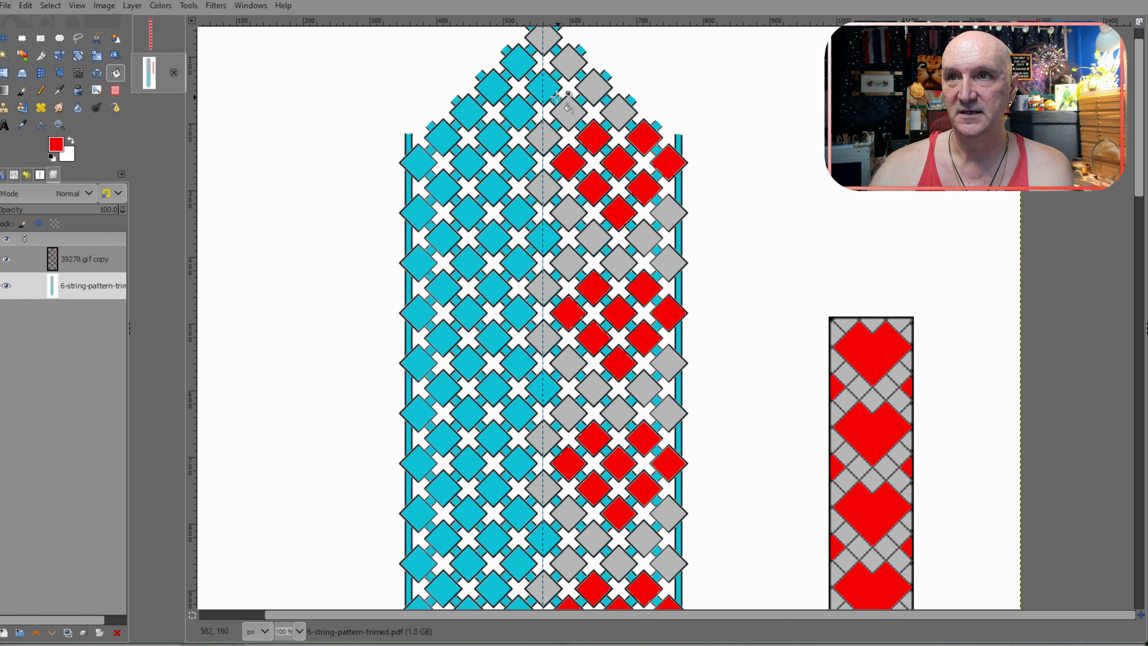
pyautogui.click(547, 96)
pyautogui.click(550, 240)
pyautogui.click(545, 389)
pyautogui.scroll(-5, 543, 493)
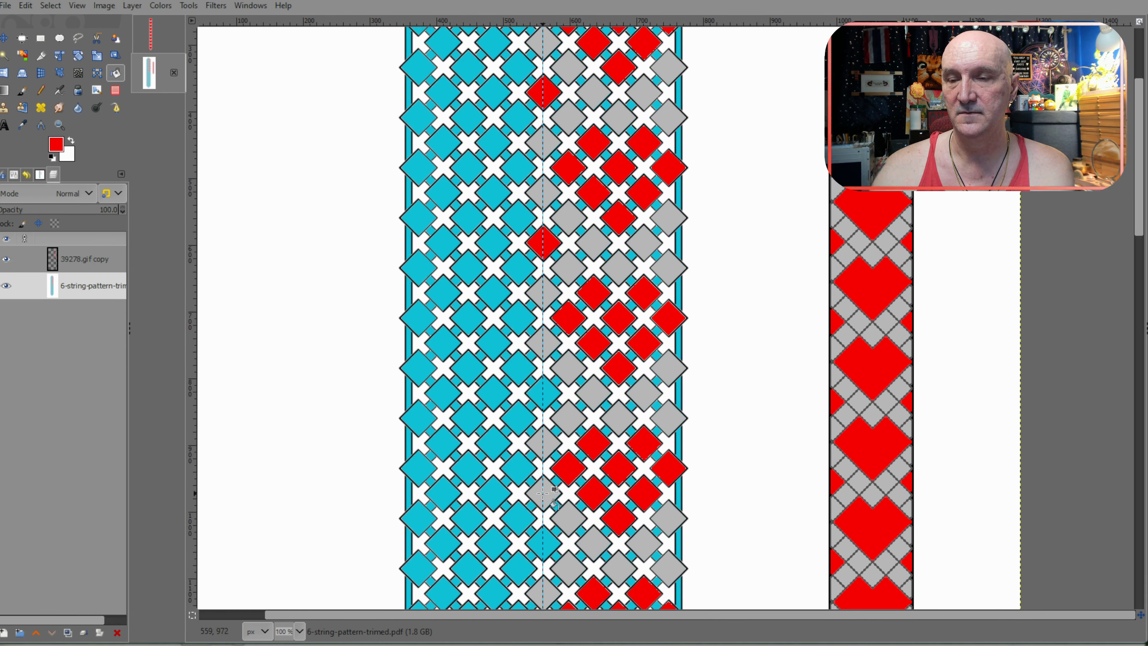
pyautogui.click(548, 396)
pyautogui.click(549, 536)
pyautogui.scroll(-6, 548, 520)
pyautogui.click(543, 405)
pyautogui.scroll(-5, 583, 454)
pyautogui.click(539, 405)
# Step: Fill the remaining blue diamonds below the lowest right-hand heart grey, down to the horizontal guide
pyautogui.keyDown('ctrl'); pyautogui.click(605, 406); pyautogui.keyUp('ctrl')
pyautogui.click(570, 427)
pyautogui.click(548, 456)
pyautogui.click(597, 456)
pyautogui.click(647, 456)
pyautogui.click(665, 438)
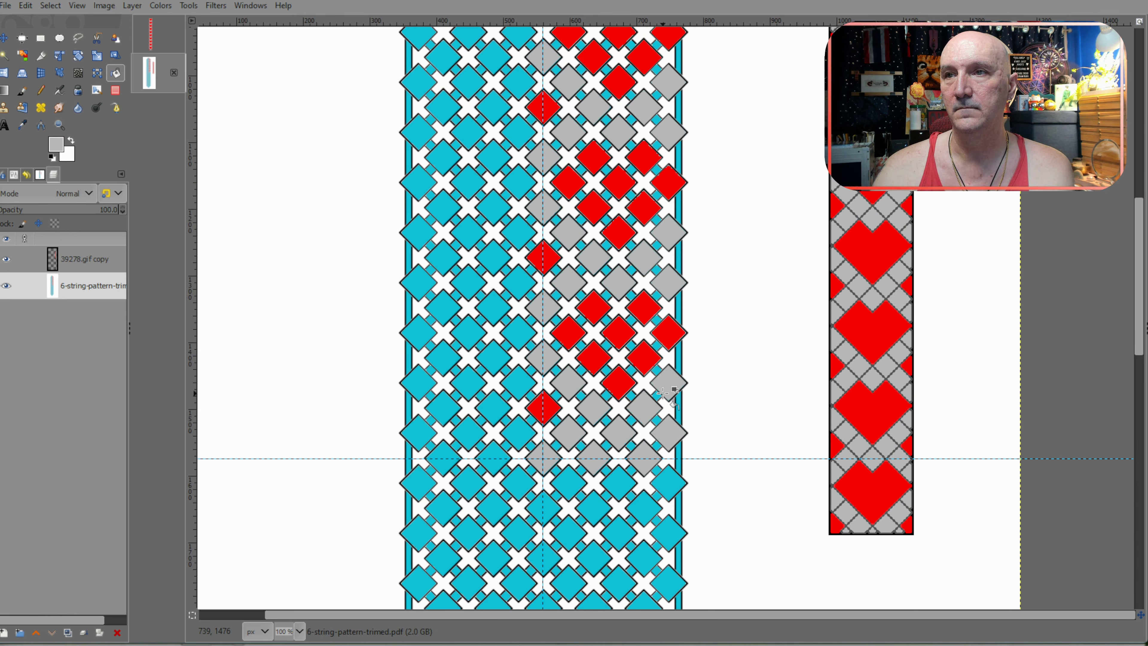
# Step: Copy the heart strip from the 39278.gif image into the pattern image and place it directly left of the existing reference strip
pyautogui.click(148, 44)
pyautogui.hotkey('ctrl', 'c')
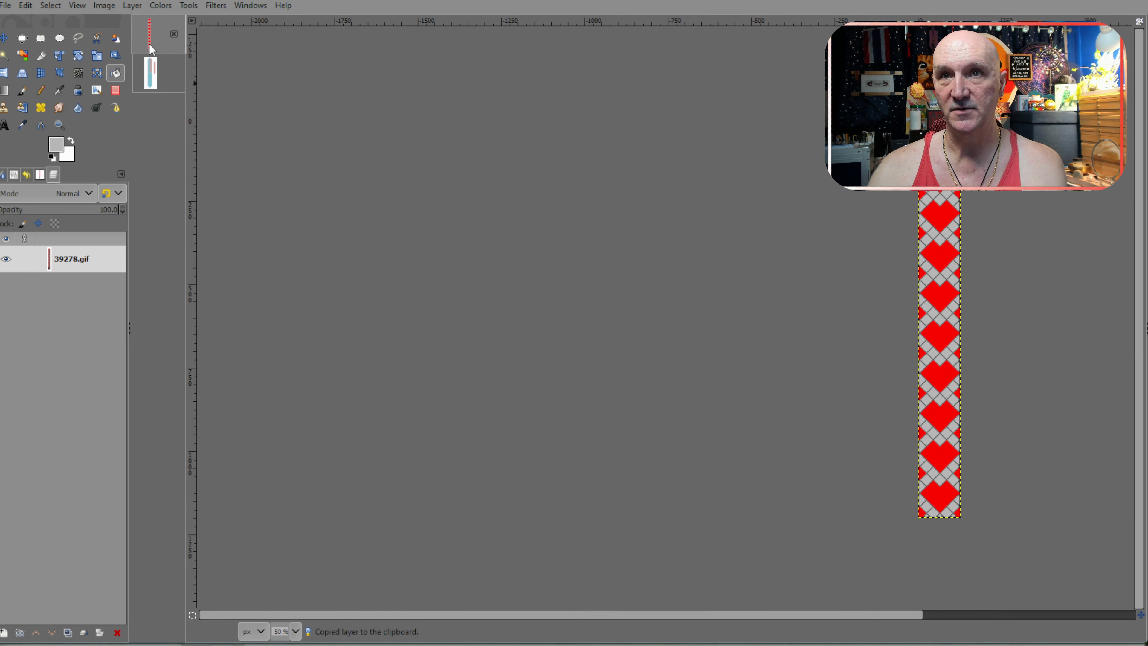
pyautogui.click(168, 82)
pyautogui.hotkey('ctrl', 'v')
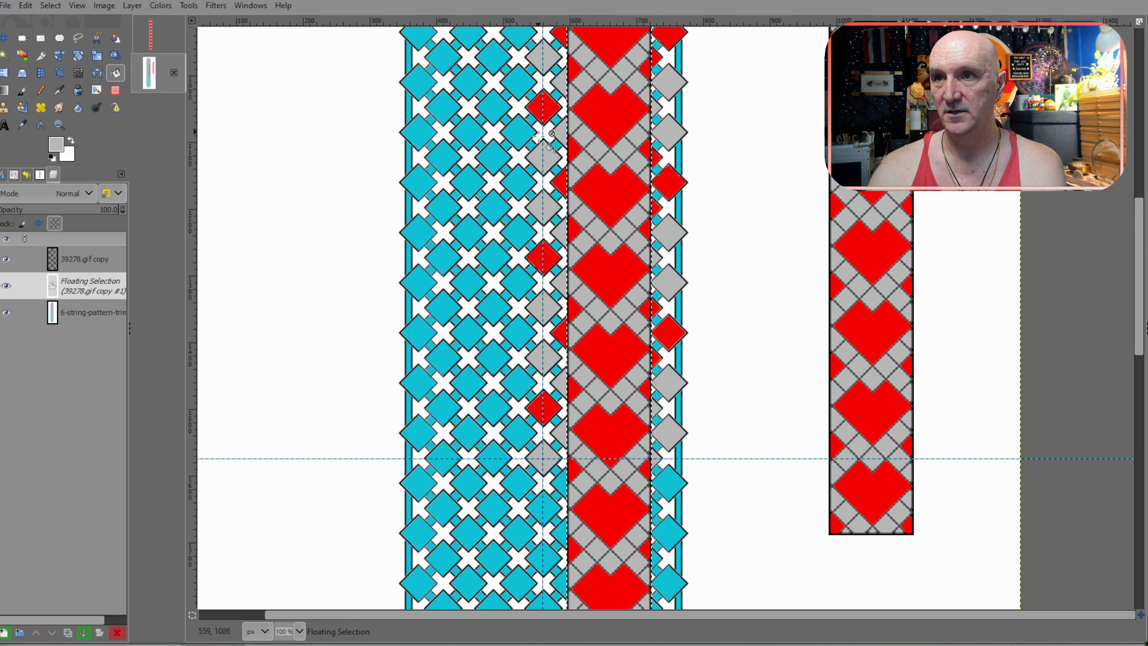
pyautogui.press('m')
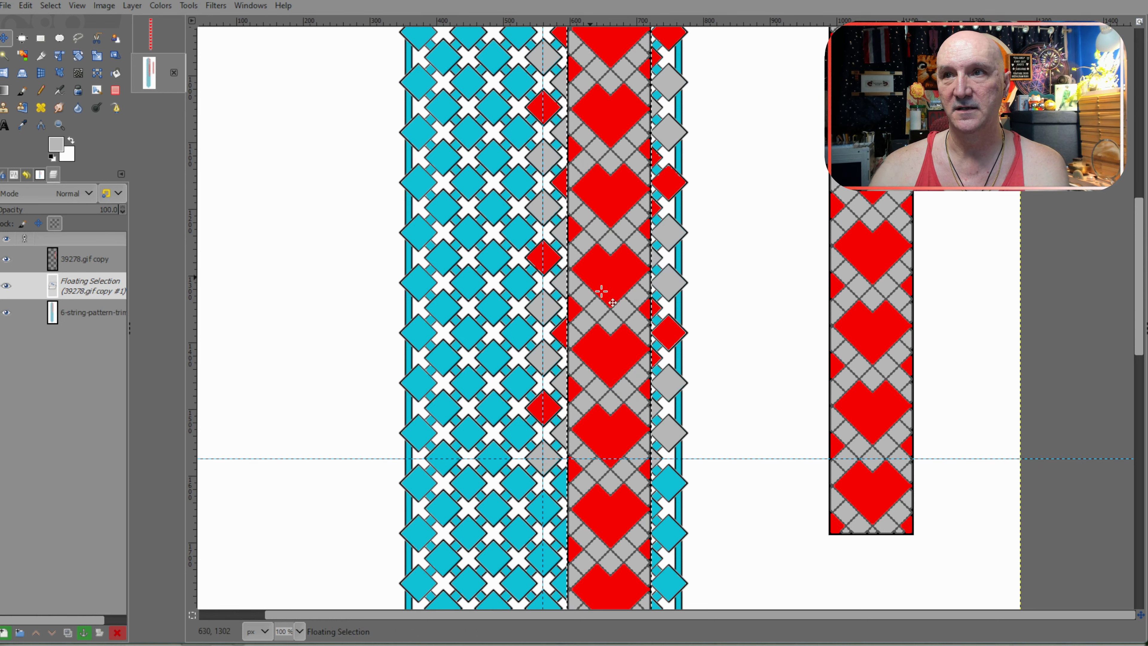
pyautogui.moveTo(596, 321); pyautogui.dragTo(775, 136)
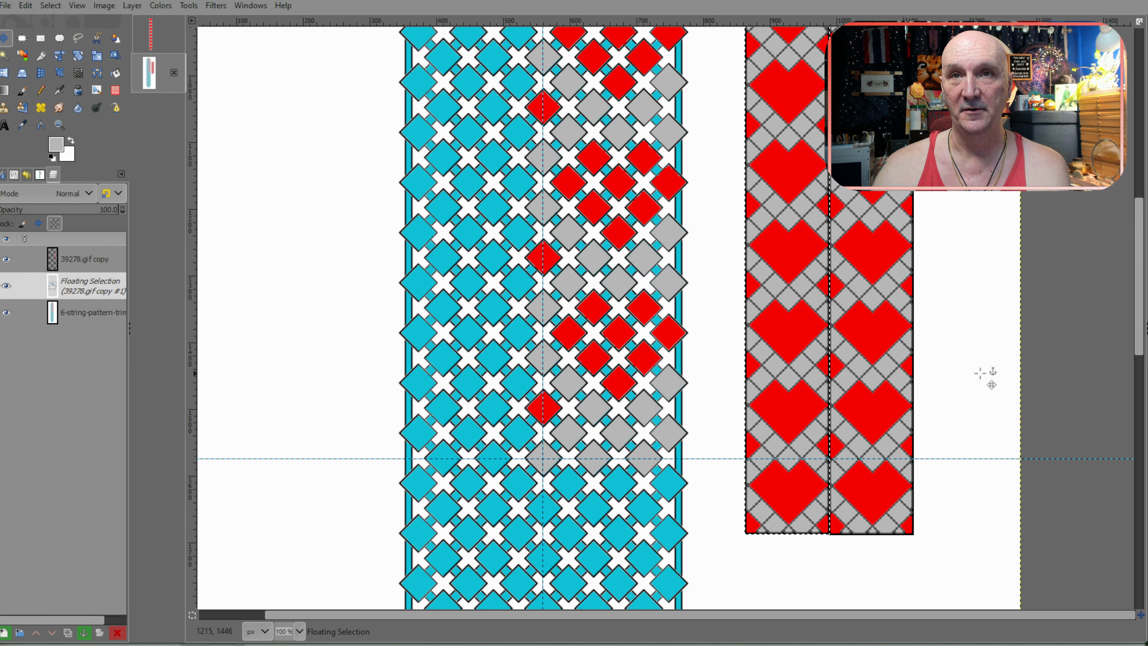
# Step: Flip the pasted heart strip vertically and keep it as its own layer, shifted slightly upward beside the other strip
pyautogui.click(4, 73)
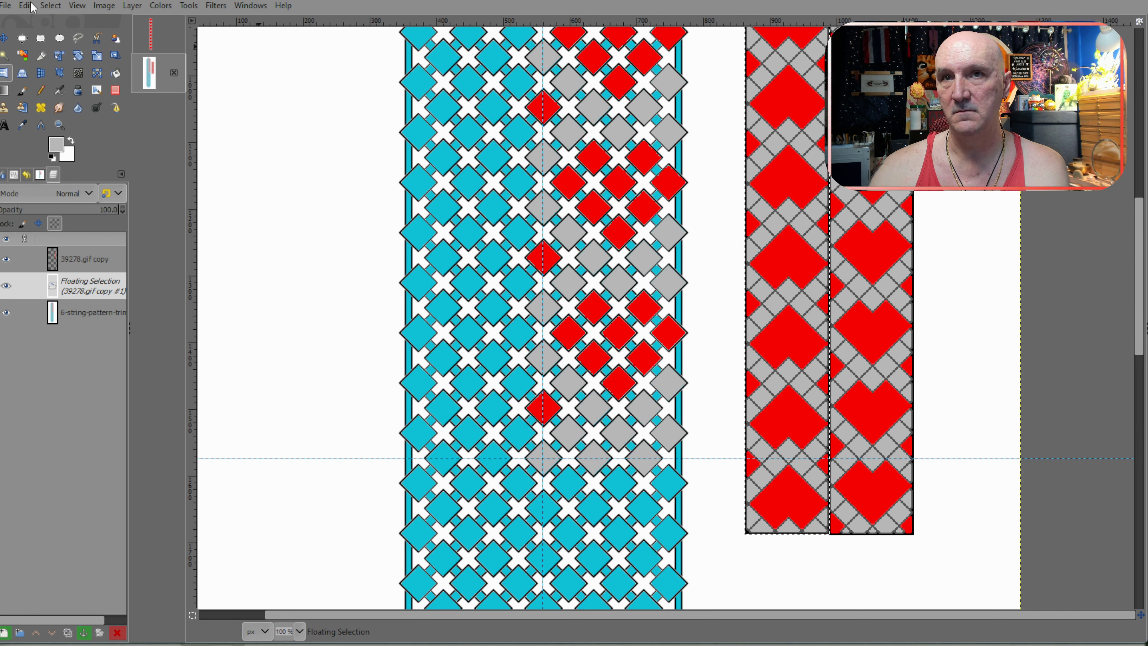
pyautogui.click(4, 38)
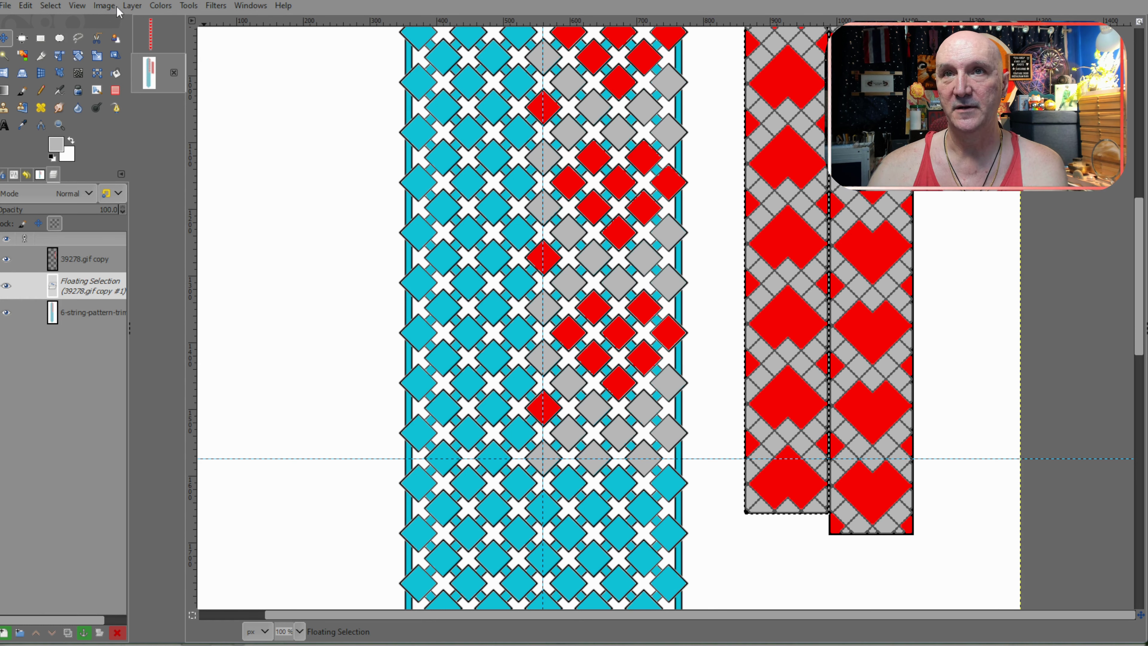
pyautogui.click(132, 5)
pyautogui.click(153, 27)
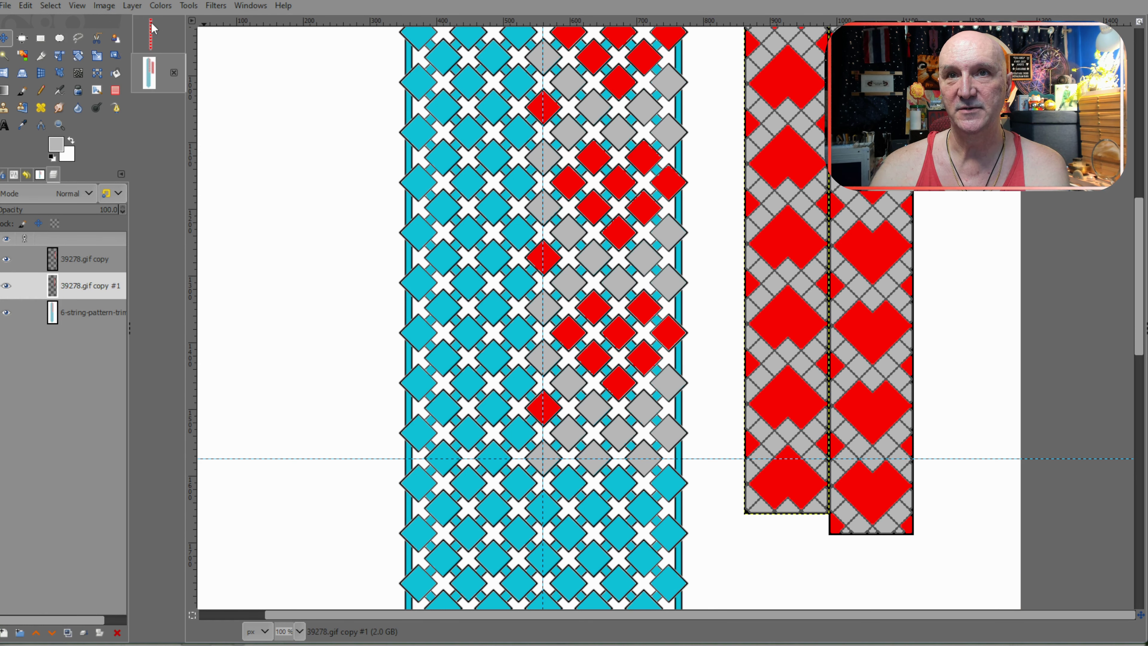
# Step: On the 6-string pattern layer, fill the eight diamonds of the lowest upside-down heart in the left half red
pyautogui.click(97, 313)
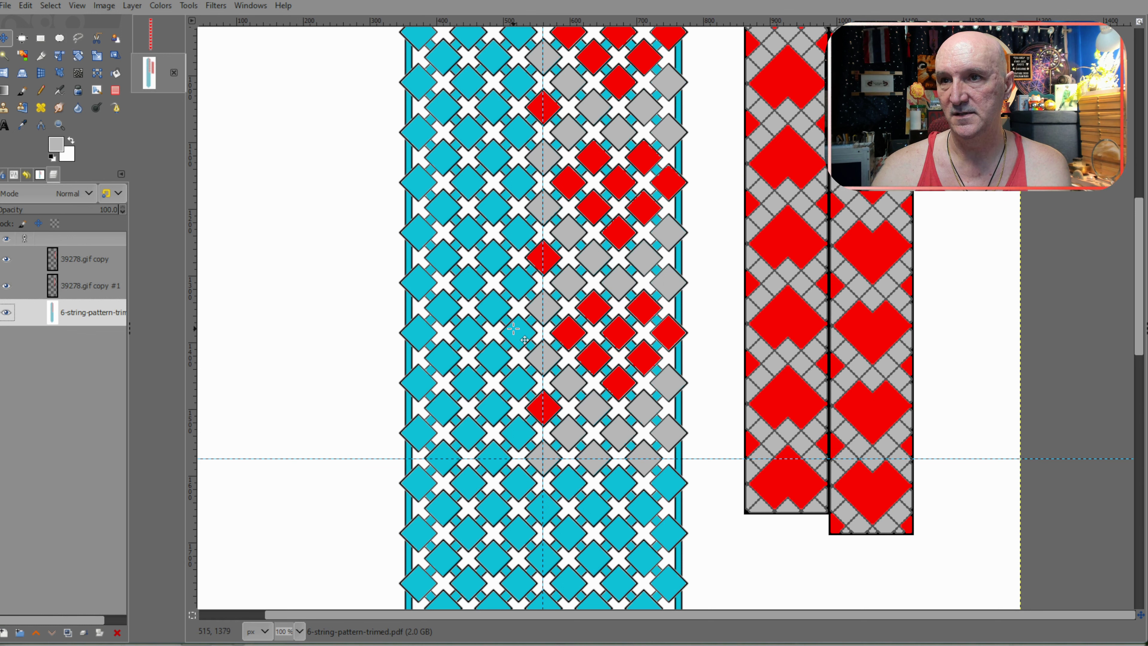
pyautogui.click(116, 74)
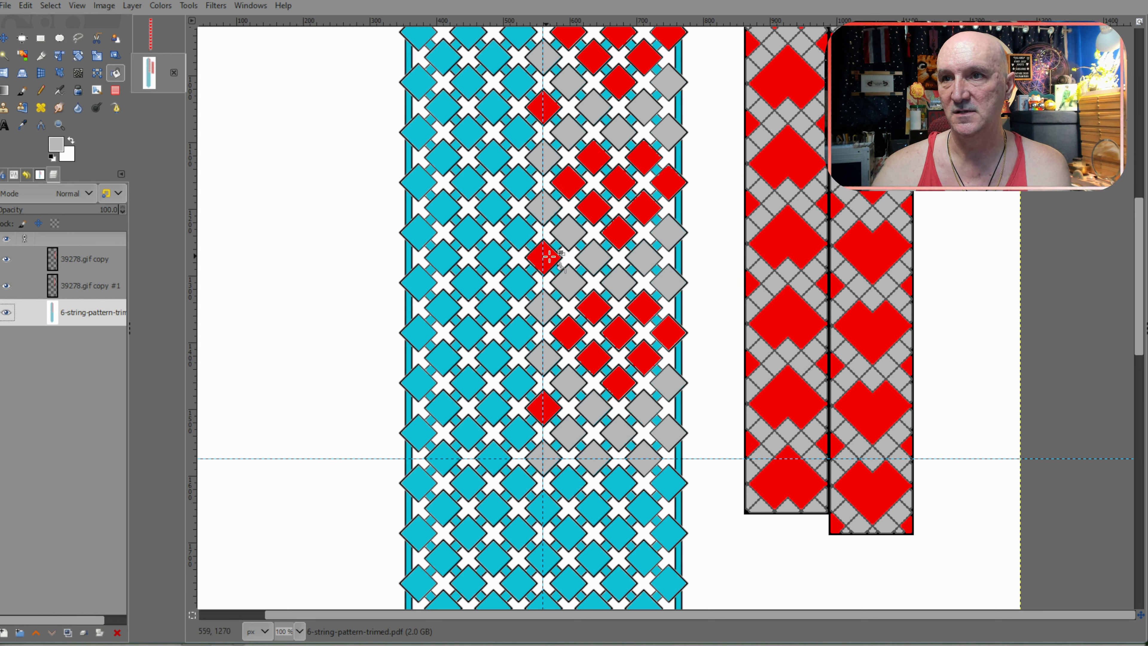
pyautogui.click(595, 212)
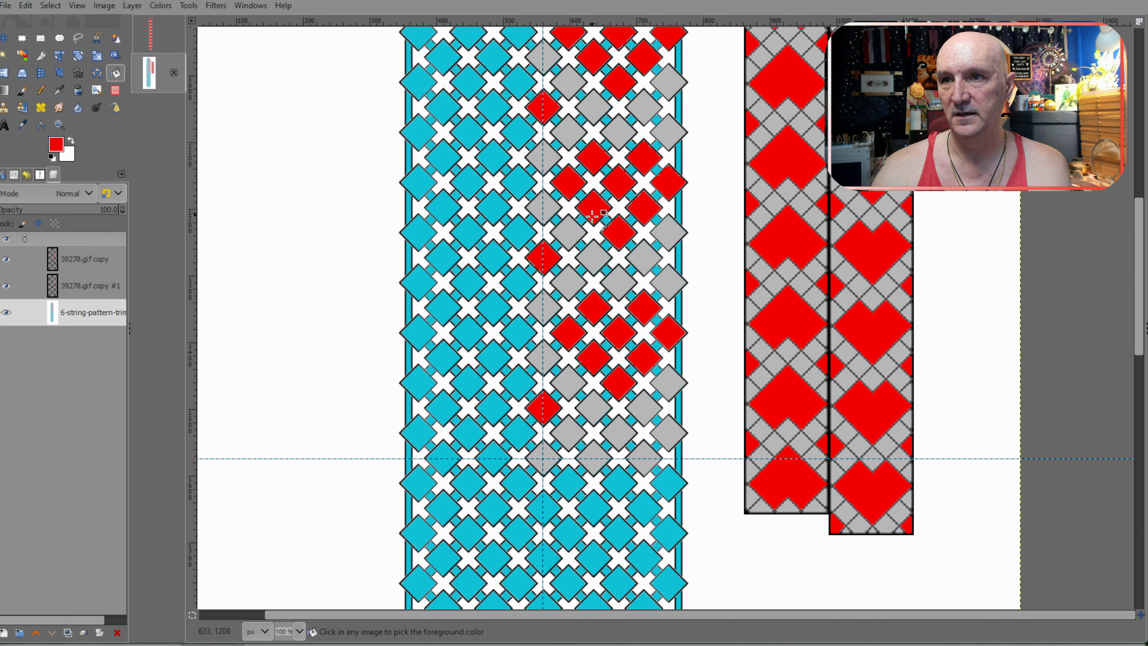
pyautogui.click(519, 333)
pyautogui.click(494, 307)
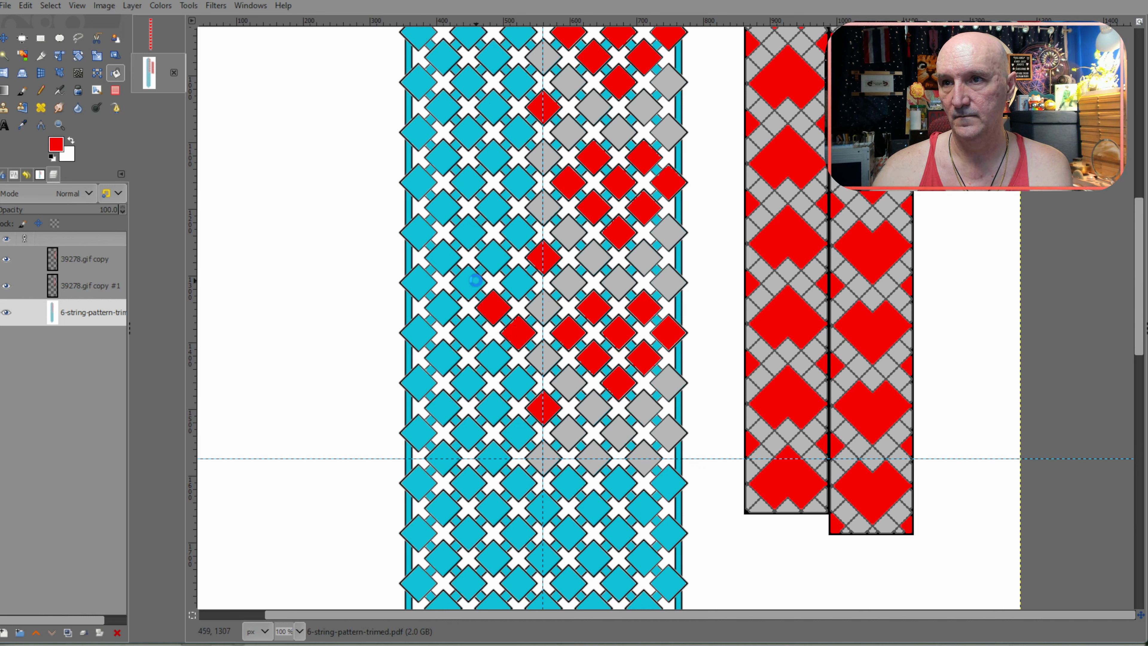
pyautogui.click(468, 282)
pyautogui.click(449, 309)
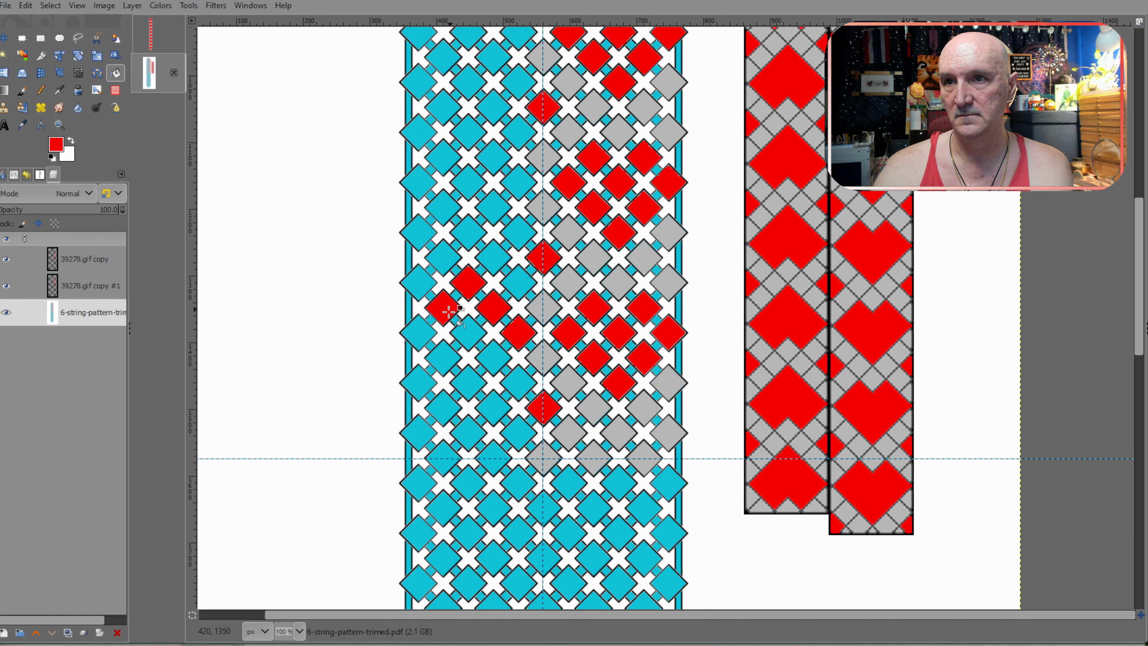
pyautogui.click(420, 337)
pyautogui.click(469, 335)
pyautogui.click(444, 358)
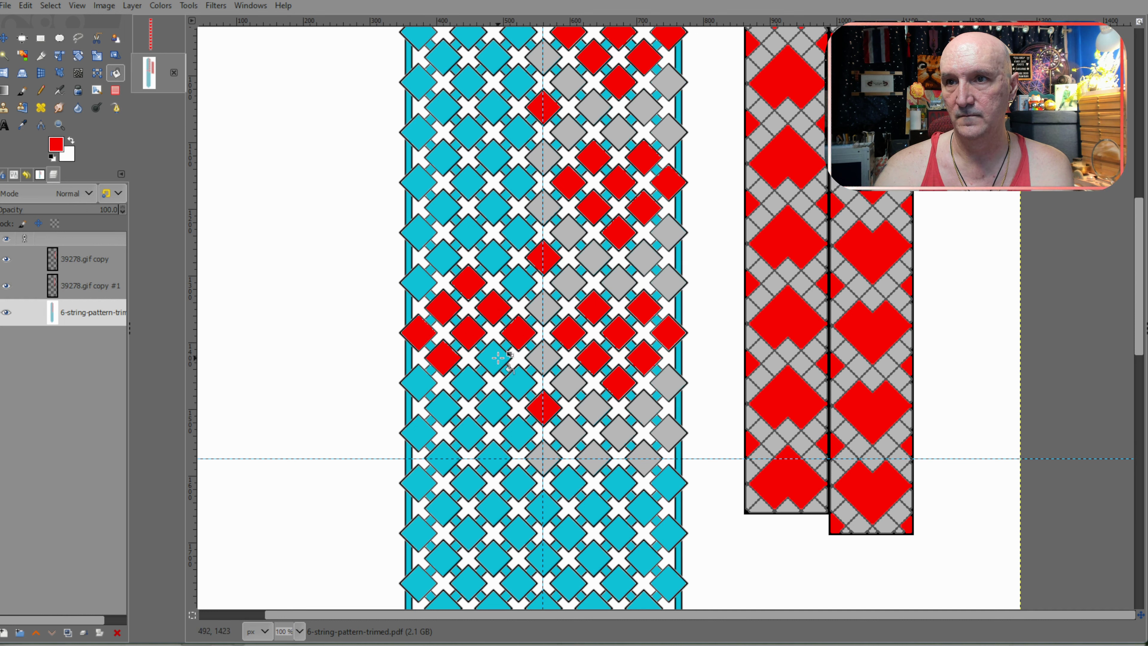
pyautogui.click(495, 358)
# Step: Fill the left-half diamonds below the lowest upside-down heart grey, down to the horizontal guide
pyautogui.press('ctrl')
pyautogui.keyDown('ctrl'); pyautogui.click(547, 357); pyautogui.keyUp('ctrl')
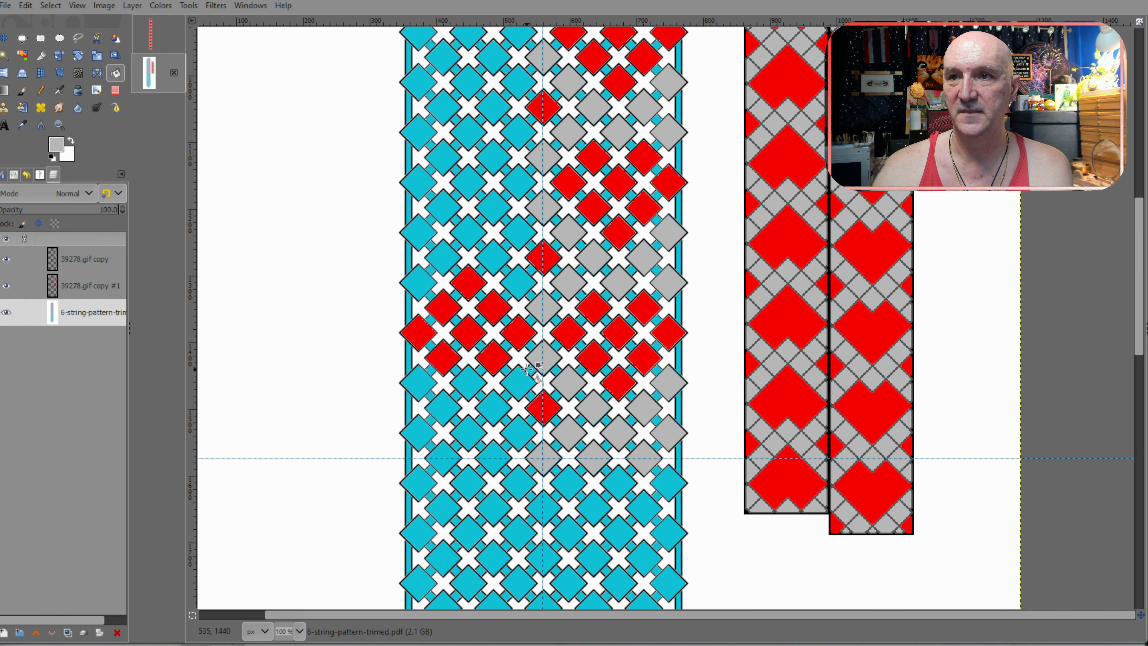
pyautogui.click(520, 384)
pyautogui.click(488, 413)
pyautogui.click(470, 440)
pyautogui.click(465, 387)
pyautogui.click(447, 408)
pyautogui.click(419, 384)
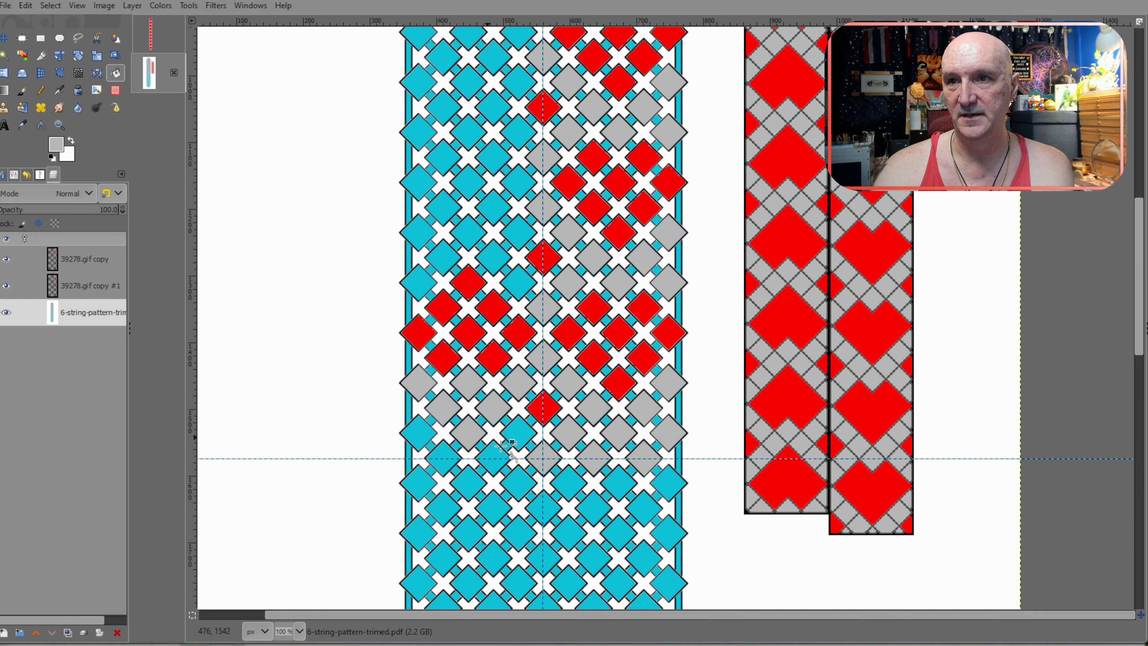
pyautogui.click(517, 433)
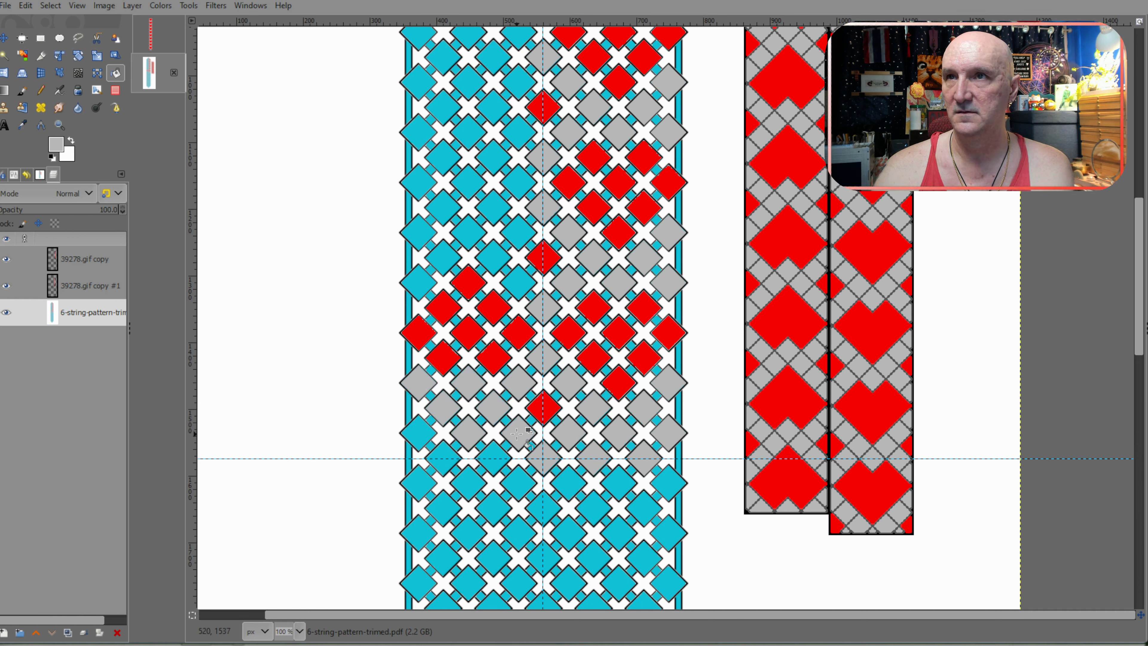
pyautogui.click(495, 453)
pyautogui.click(443, 448)
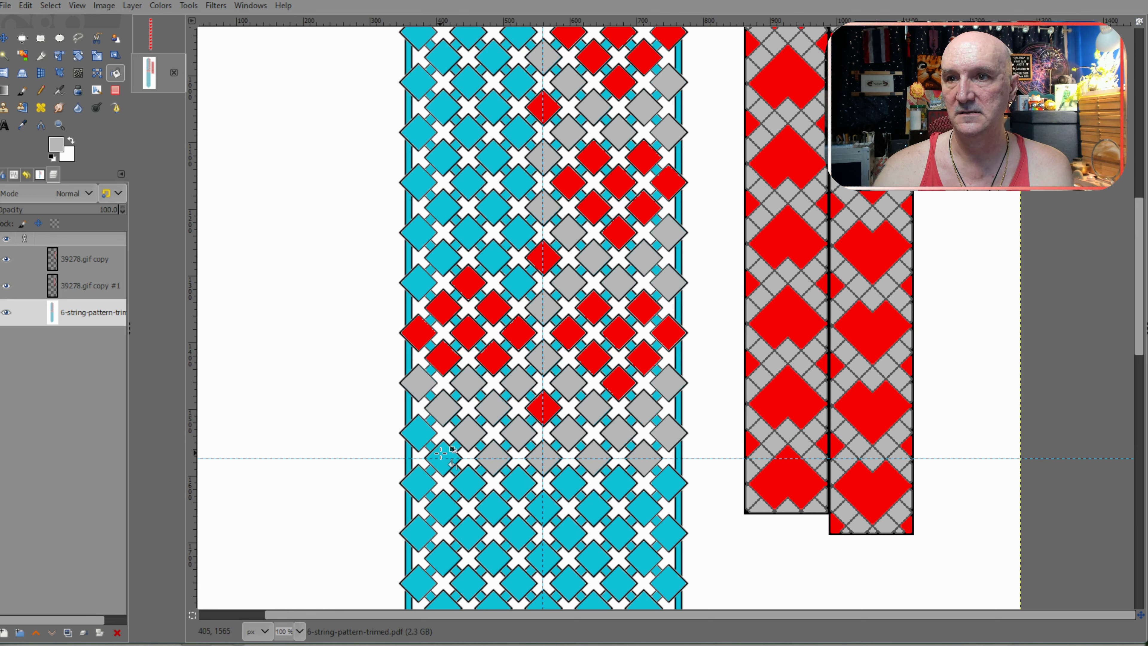
pyautogui.click(421, 434)
# Step: Fill the left-half diamonds around and above the tip of the lowest upside-down heart grey
pyautogui.click(423, 291)
pyautogui.click(444, 260)
pyautogui.click(469, 235)
pyautogui.click(495, 260)
pyautogui.click(521, 271)
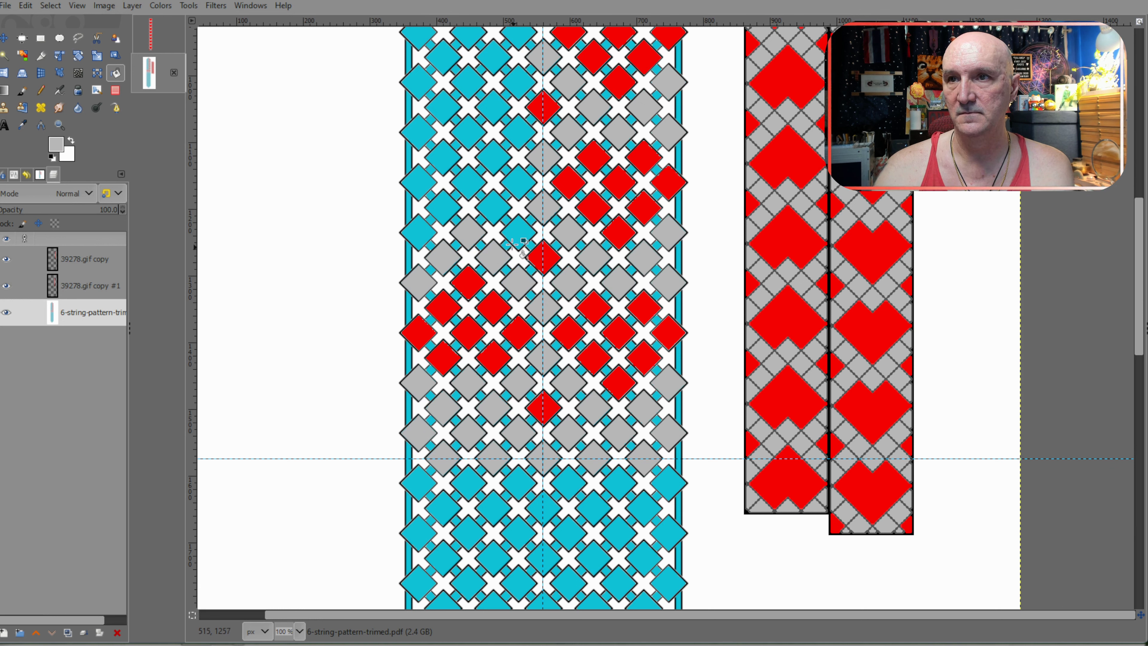
pyautogui.click(516, 235)
pyautogui.click(420, 234)
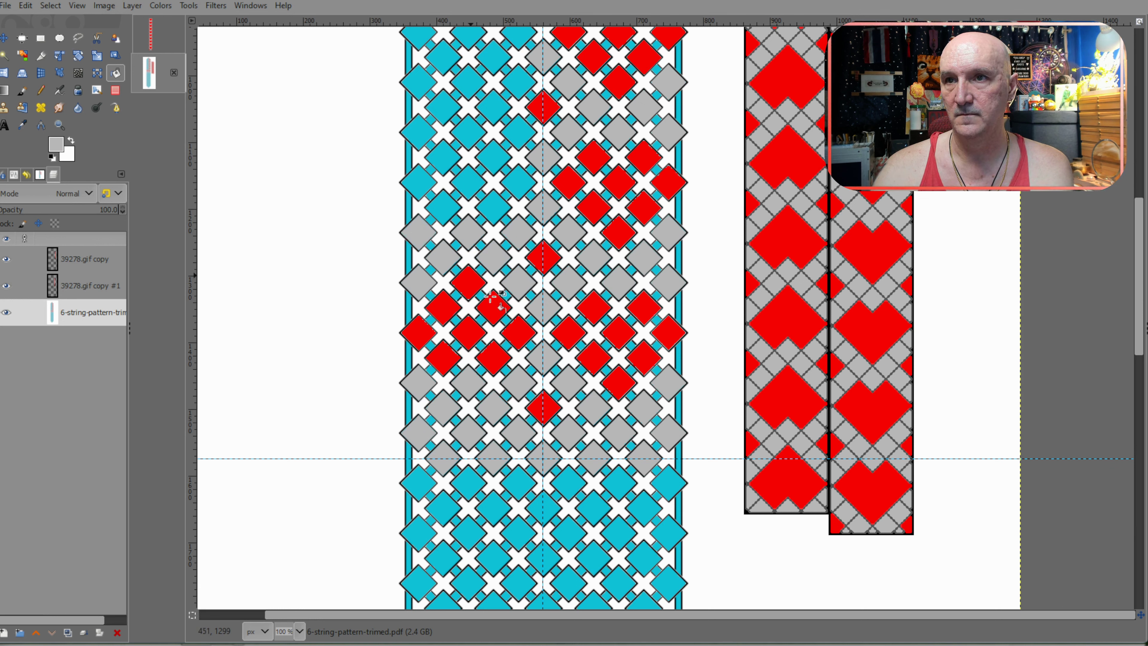
# Step: Fill the eight diamonds of the second upside-down heart from the bottom in the left half red
pyautogui.keyDown('ctrl'); pyautogui.click(473, 288); pyautogui.keyUp('ctrl')
pyautogui.click(495, 208)
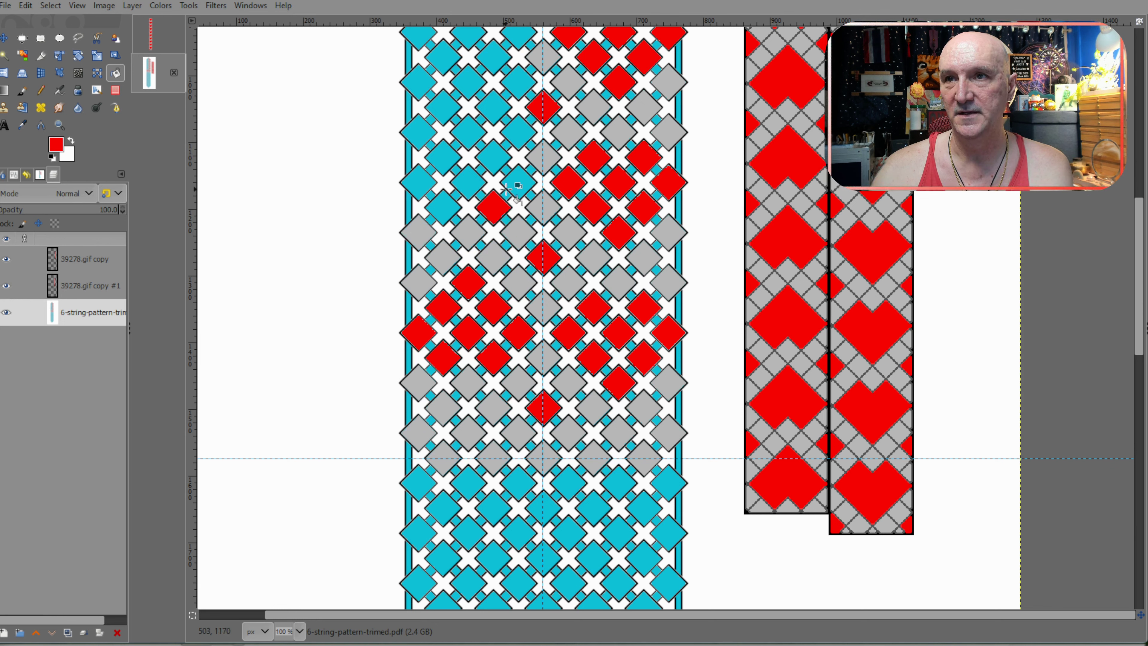
pyautogui.click(518, 184)
pyautogui.click(495, 161)
pyautogui.click(470, 136)
pyautogui.click(442, 162)
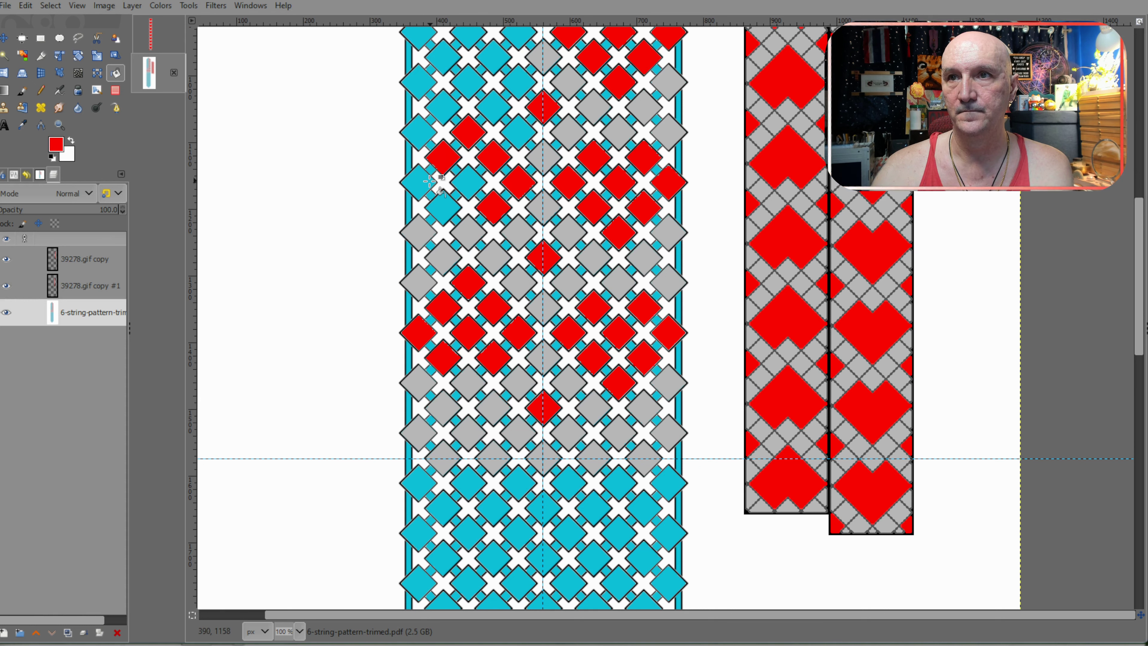
pyautogui.click(426, 183)
pyautogui.click(445, 209)
pyautogui.click(470, 183)
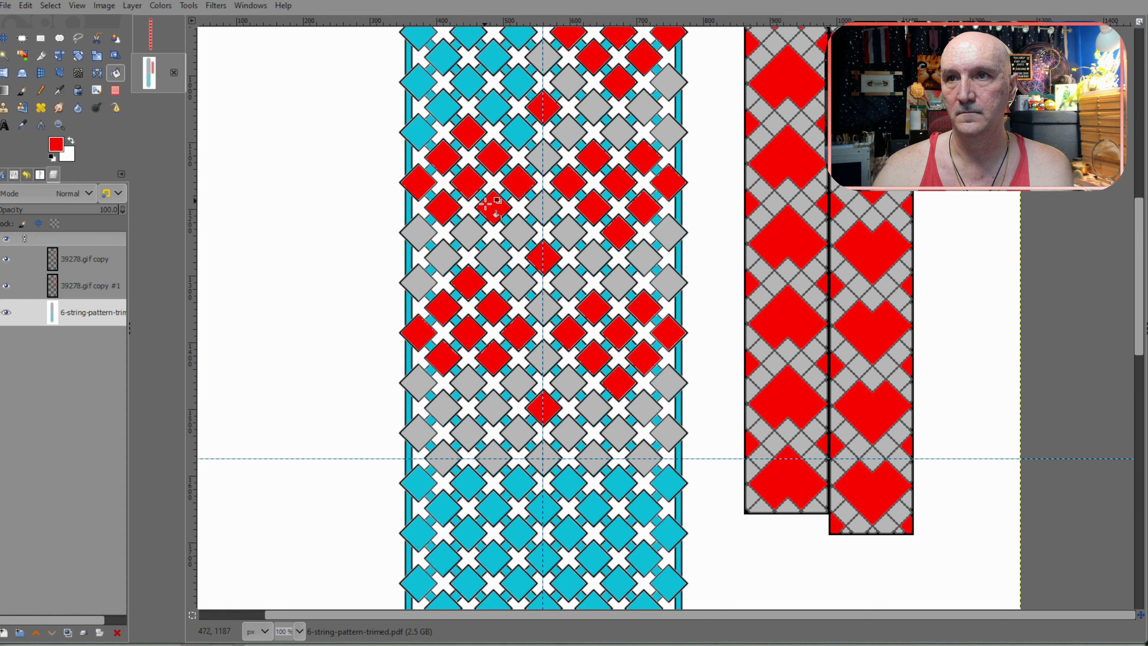
# Step: Fill the left-half diamonds around and above the tip of the second upside-down heart grey
pyautogui.scroll(5, 487, 235)
pyautogui.keyDown('ctrl'); pyautogui.click(541, 448); pyautogui.keyUp('ctrl')
pyautogui.click(519, 425)
pyautogui.click(495, 399)
pyautogui.click(469, 374)
pyautogui.click(444, 398)
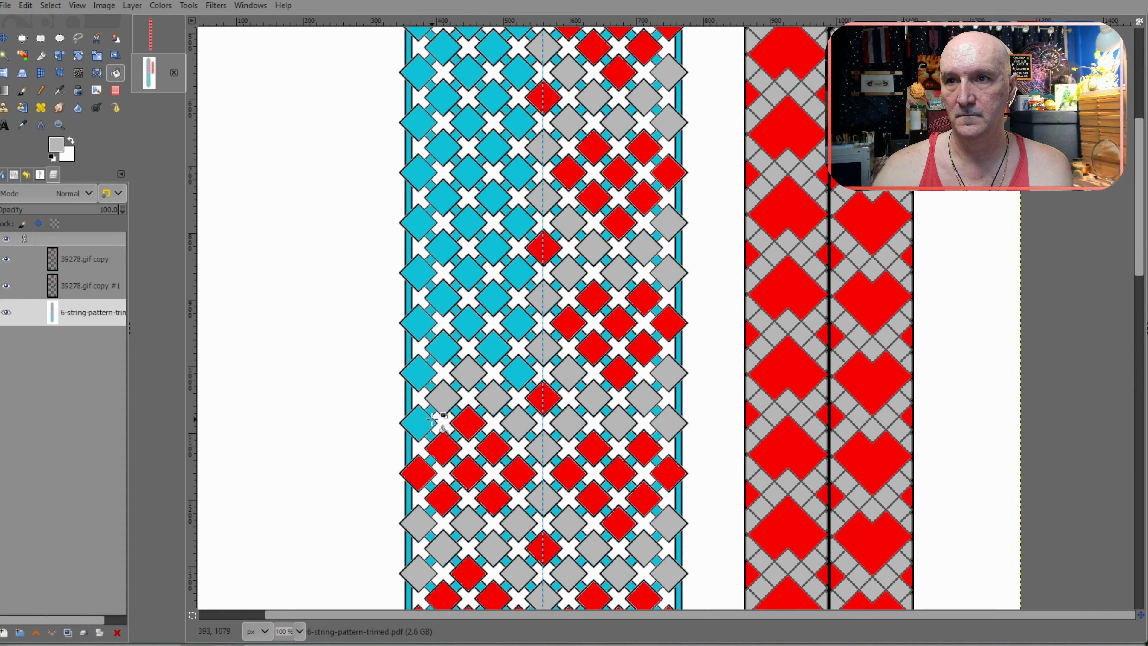
pyautogui.click(419, 423)
pyautogui.click(420, 375)
pyautogui.click(519, 375)
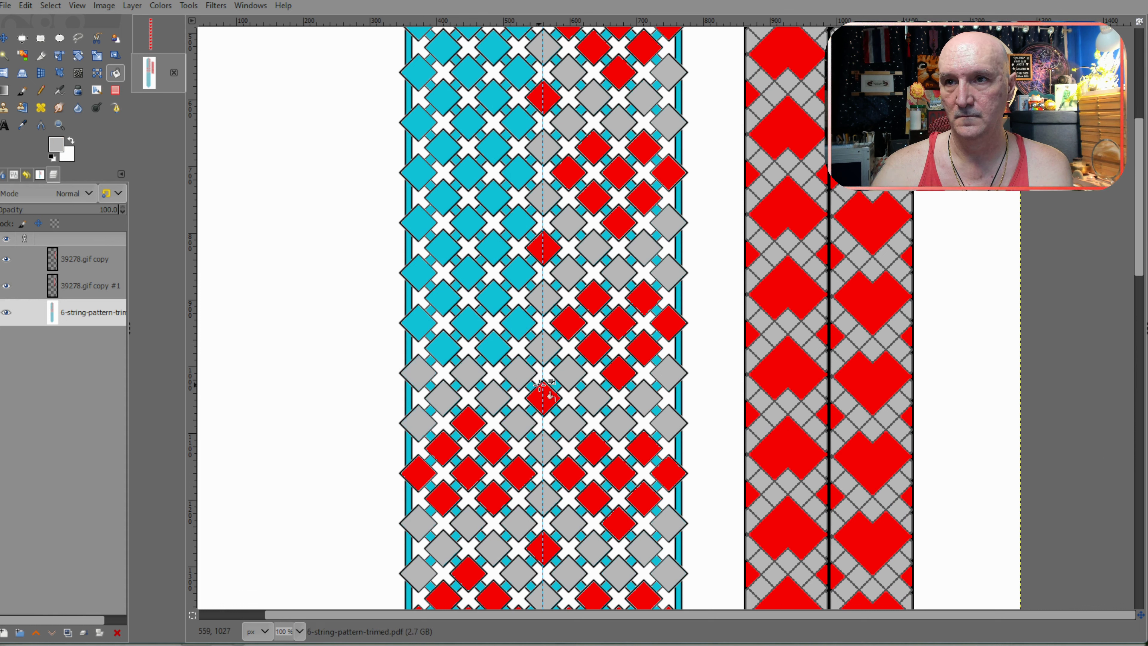
# Step: Fill the eight diamonds of the third upside-down heart from the bottom in the left half red
pyautogui.keyDown('ctrl'); pyautogui.click(474, 423); pyautogui.keyUp('ctrl')
pyautogui.click(494, 348)
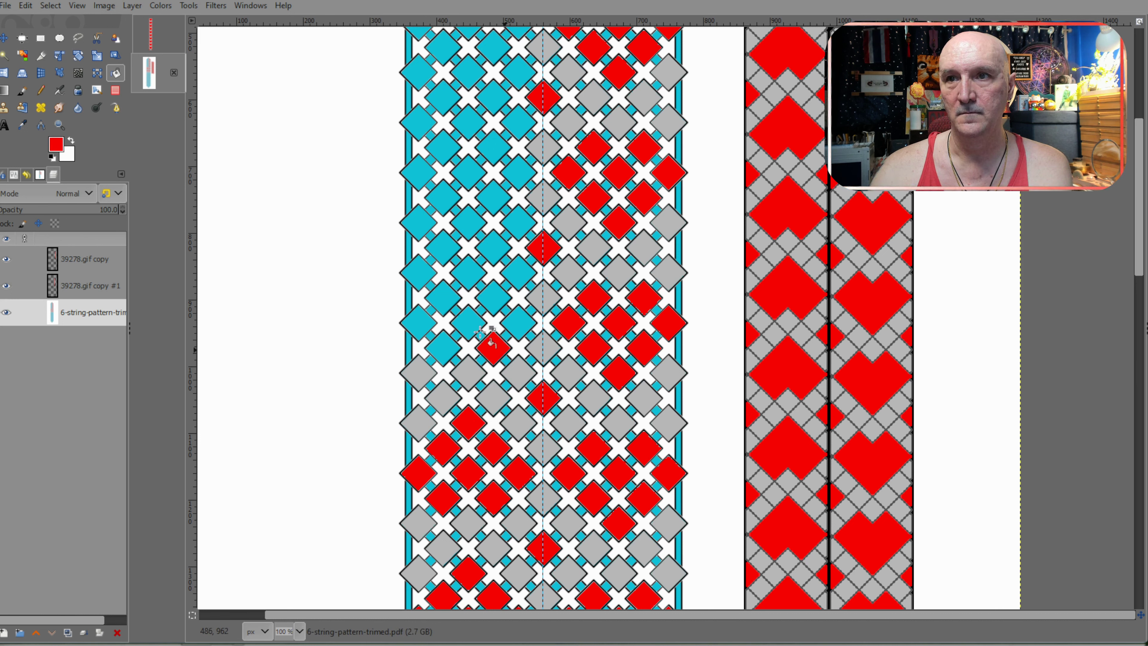
pyautogui.click(469, 323)
pyautogui.click(444, 347)
pyautogui.click(419, 323)
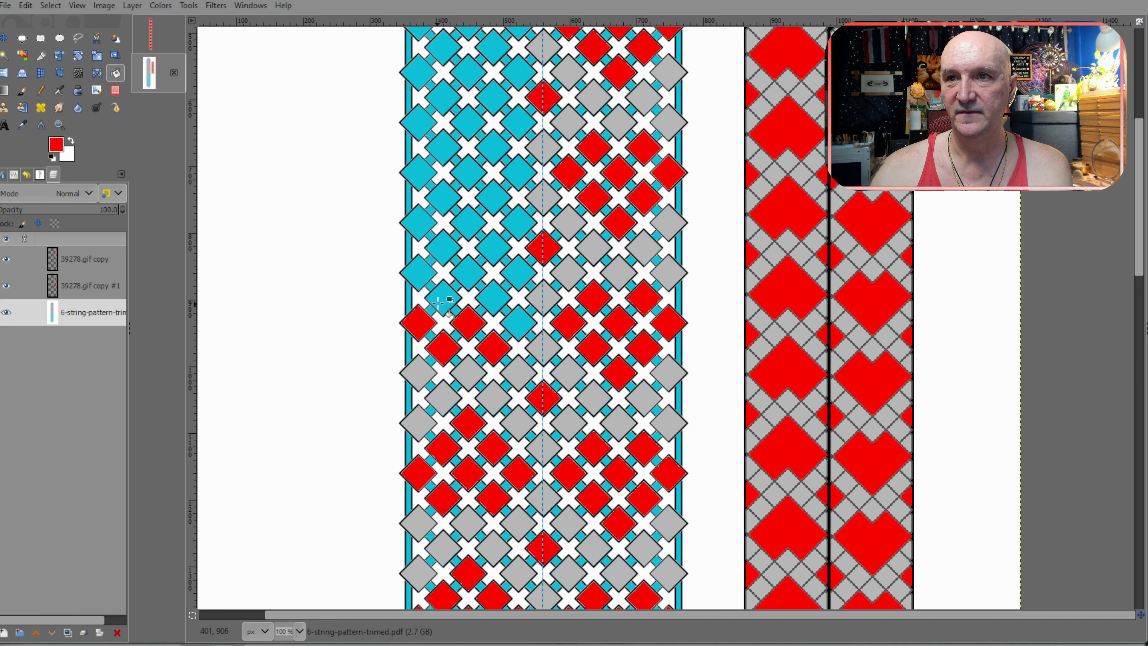
pyautogui.click(445, 296)
pyautogui.click(468, 274)
pyautogui.click(494, 297)
pyautogui.click(519, 322)
# Step: Fill the left-half diamonds around and above the tip of the third upside-down heart grey
pyautogui.keyDown('ctrl'); pyautogui.click(543, 290); pyautogui.keyUp('ctrl')
pyautogui.click(519, 273)
pyautogui.click(494, 248)
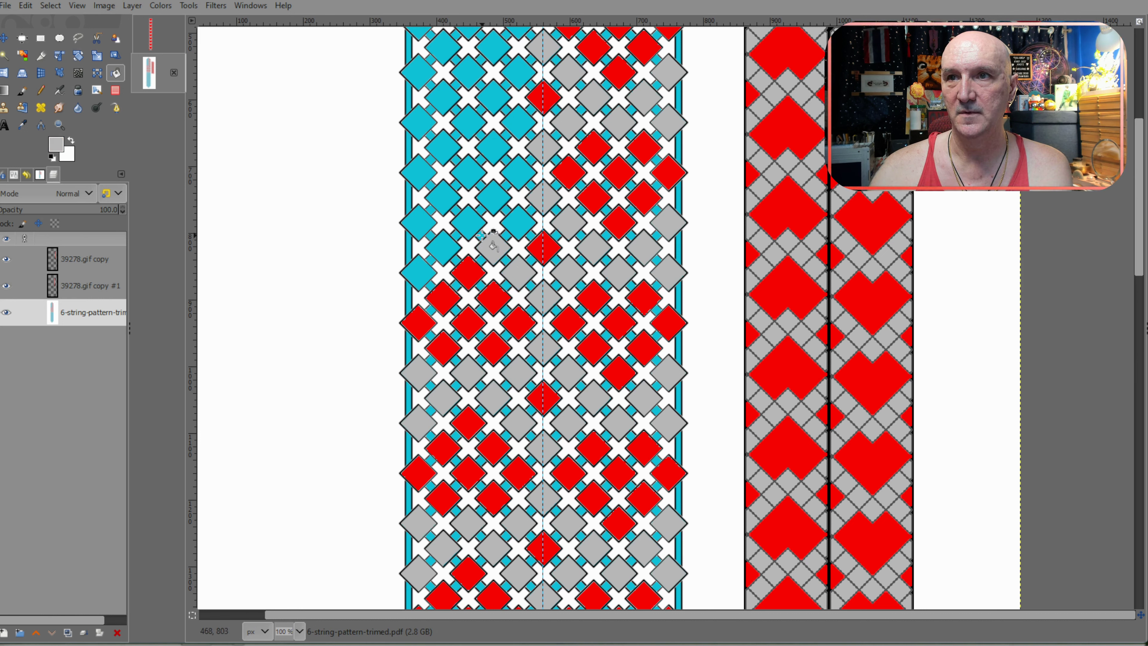
pyautogui.click(469, 223)
pyautogui.click(441, 250)
pyautogui.click(419, 273)
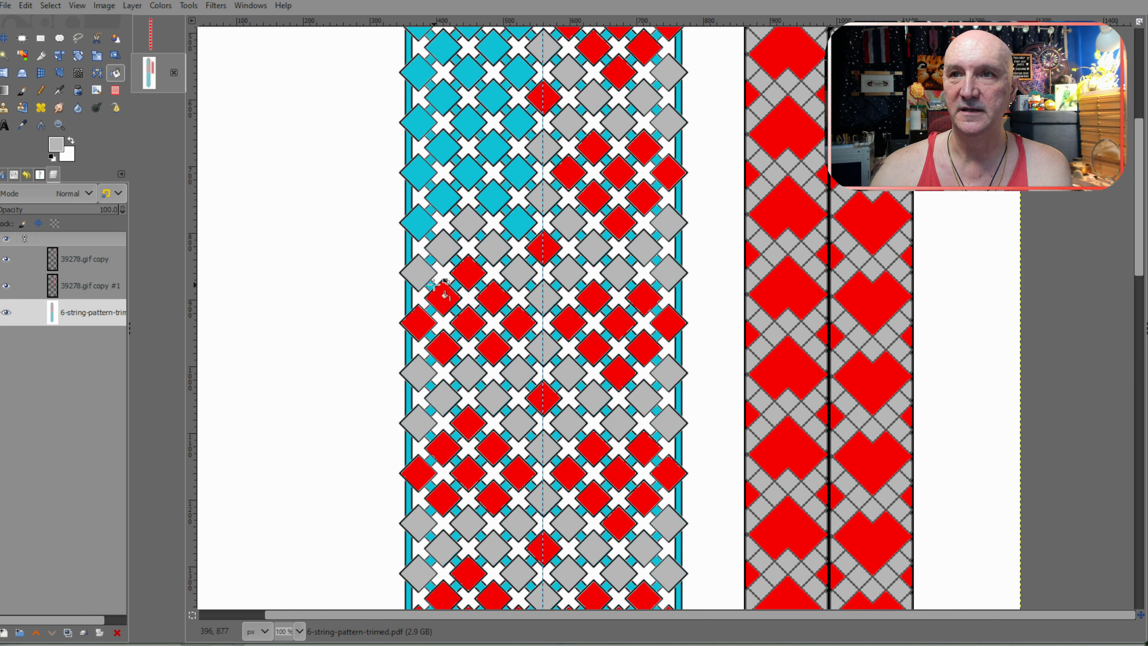
pyautogui.click(418, 224)
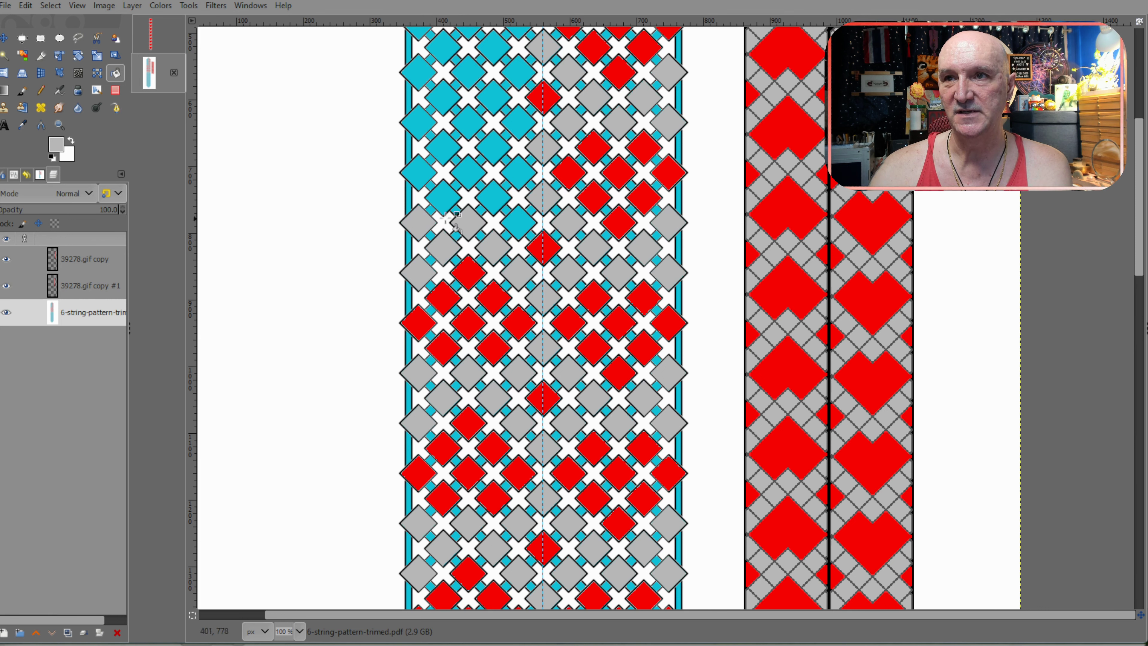
pyautogui.click(519, 223)
# Step: Fill the eight diamonds of the fourth upside-down heart from the bottom in the left half red
pyautogui.keyDown('ctrl'); pyautogui.click(468, 273); pyautogui.keyUp('ctrl')
pyautogui.click(492, 195)
pyautogui.click(515, 167)
pyautogui.click(493, 146)
pyautogui.click(467, 121)
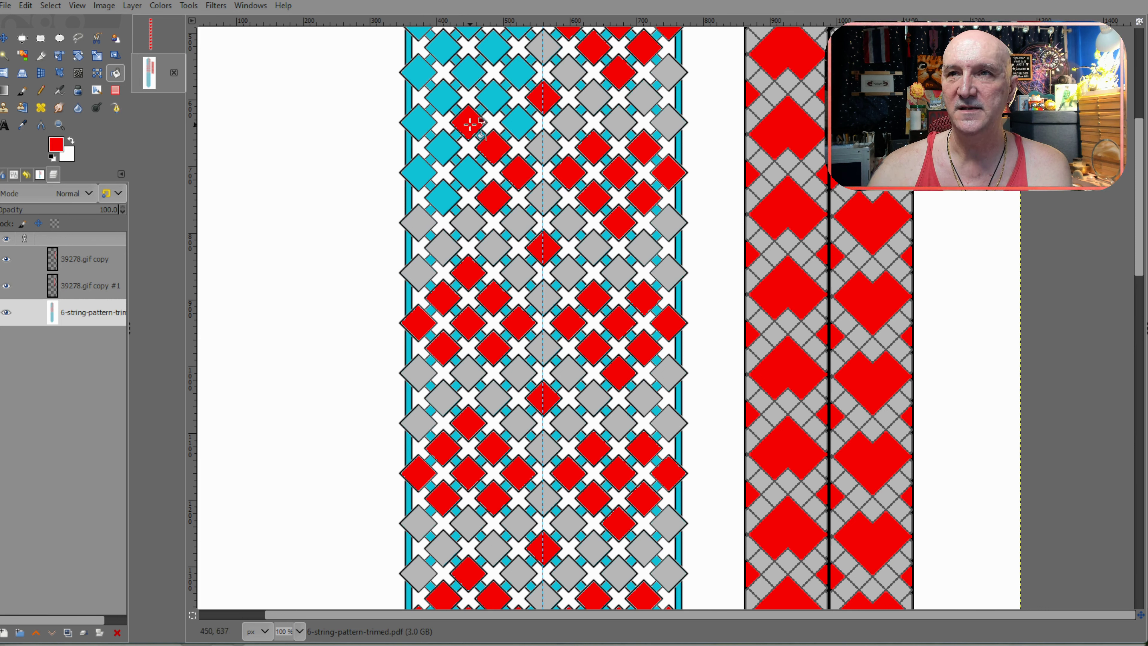
pyautogui.click(467, 171)
pyautogui.click(449, 146)
pyautogui.click(419, 172)
pyautogui.click(444, 197)
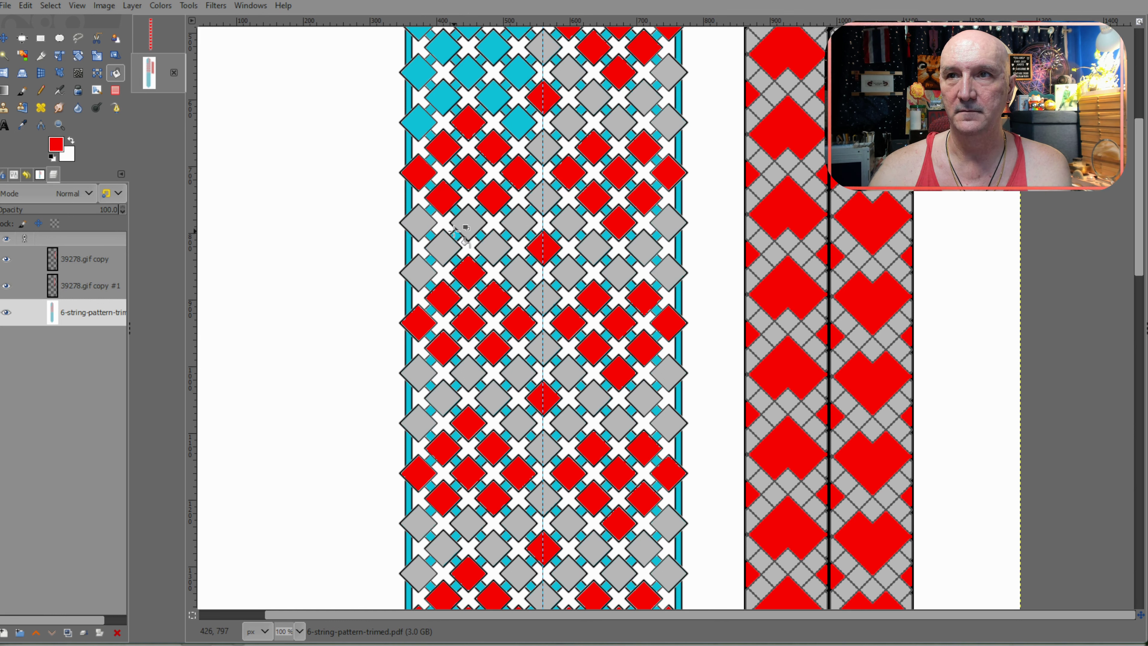
# Step: Fill the left-half diamonds around and above the tip of the fourth upside-down heart grey
pyautogui.scroll(3, 457, 236)
pyautogui.keyDown('ctrl'); pyautogui.click(566, 272); pyautogui.keyUp('ctrl')
pyautogui.click(518, 266)
pyautogui.click(495, 240)
pyautogui.click(468, 217)
pyautogui.click(443, 242)
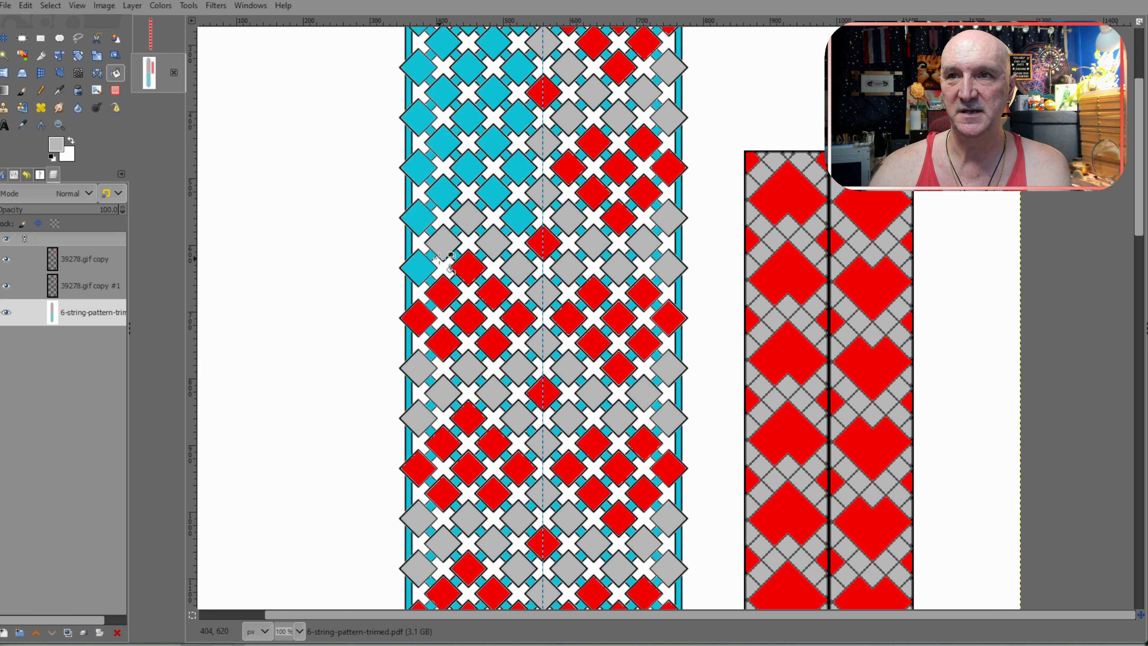
pyautogui.click(421, 270)
pyautogui.click(420, 219)
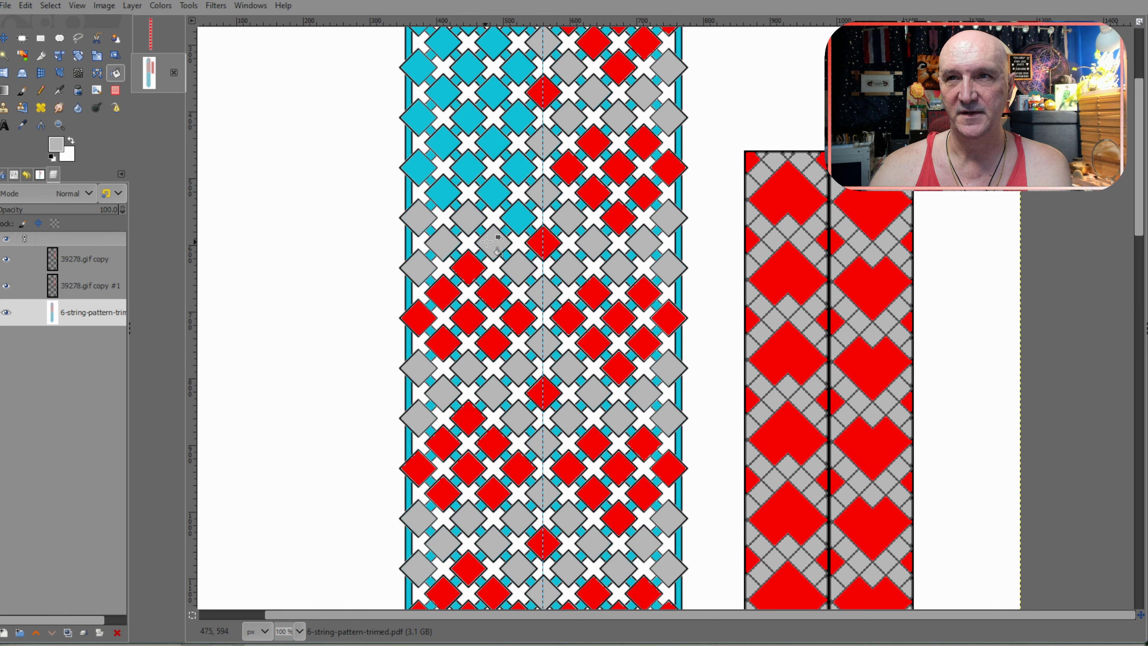
pyautogui.click(519, 217)
# Step: Fill the eight diamonds of the fifth upside-down heart from the bottom in the left half red
pyautogui.keyDown('ctrl'); pyautogui.click(469, 271); pyautogui.keyUp('ctrl')
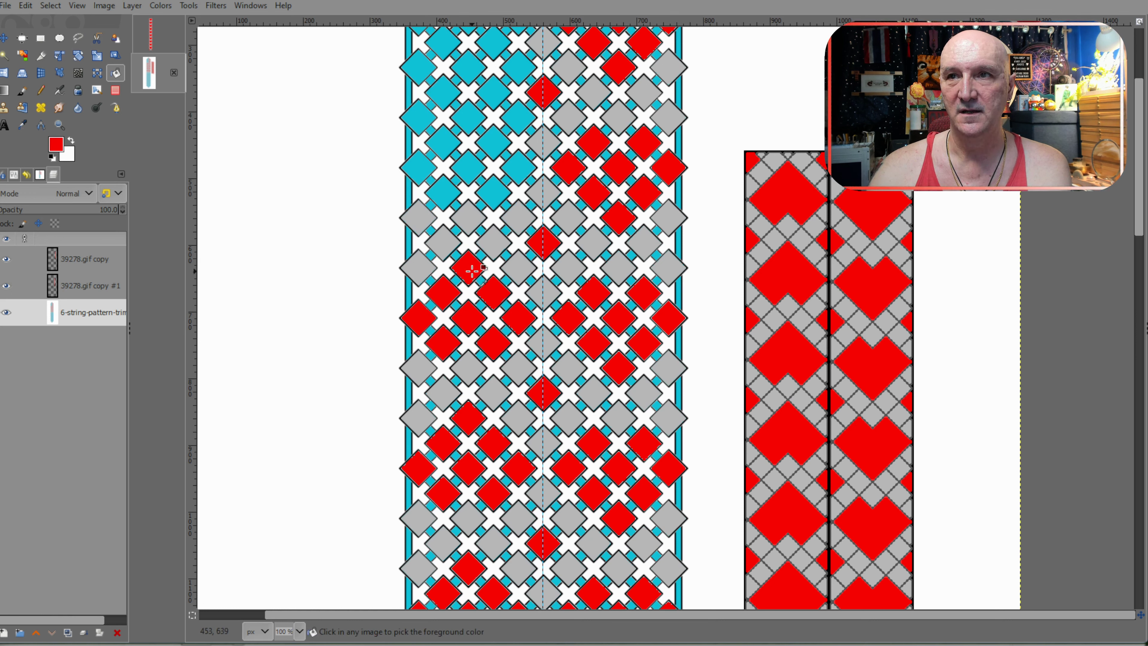
pyautogui.click(497, 192)
pyautogui.click(468, 168)
pyautogui.click(443, 192)
pyautogui.click(418, 167)
pyautogui.click(443, 142)
pyautogui.click(470, 121)
pyautogui.click(495, 144)
pyautogui.click(520, 169)
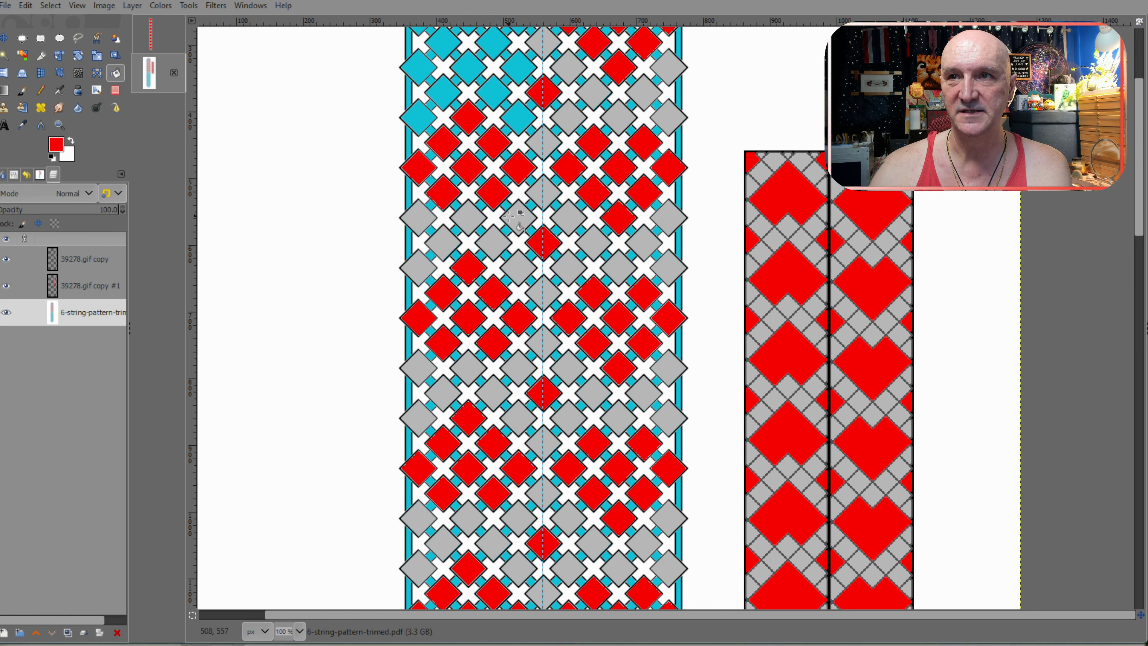
# Step: Fill the left-half diamonds around and above the tip of the fifth upside-down heart grey
pyautogui.scroll(2, 514, 221)
pyautogui.keyDown('ctrl'); pyautogui.click(547, 186); pyautogui.keyUp('ctrl')
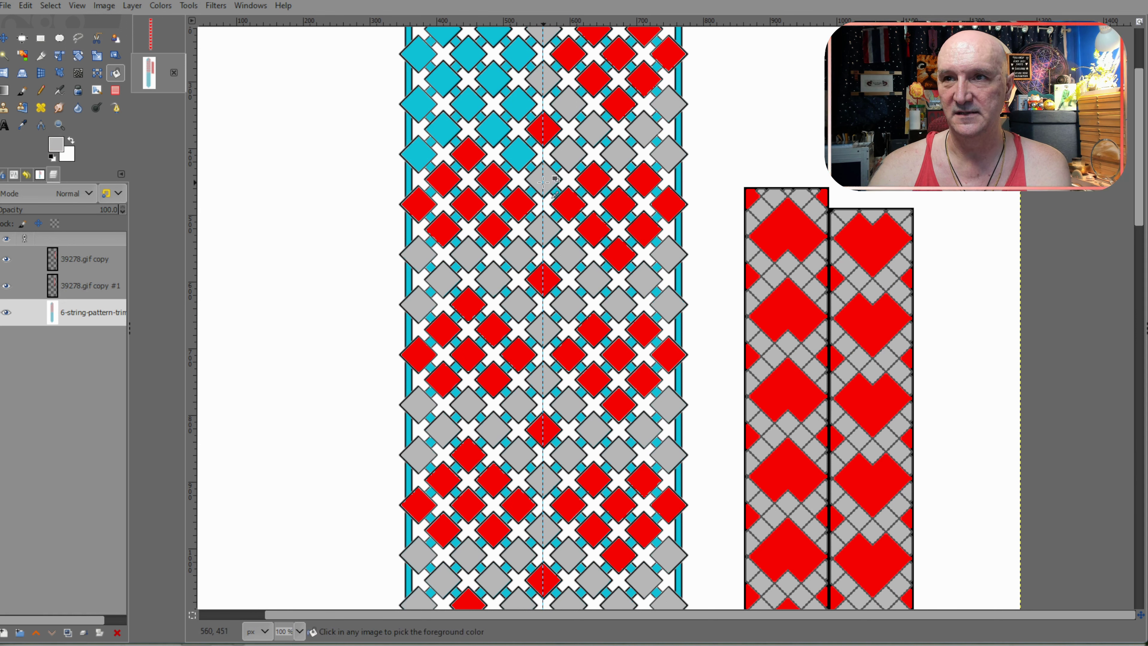
pyautogui.click(520, 155)
pyautogui.click(495, 130)
pyautogui.click(473, 109)
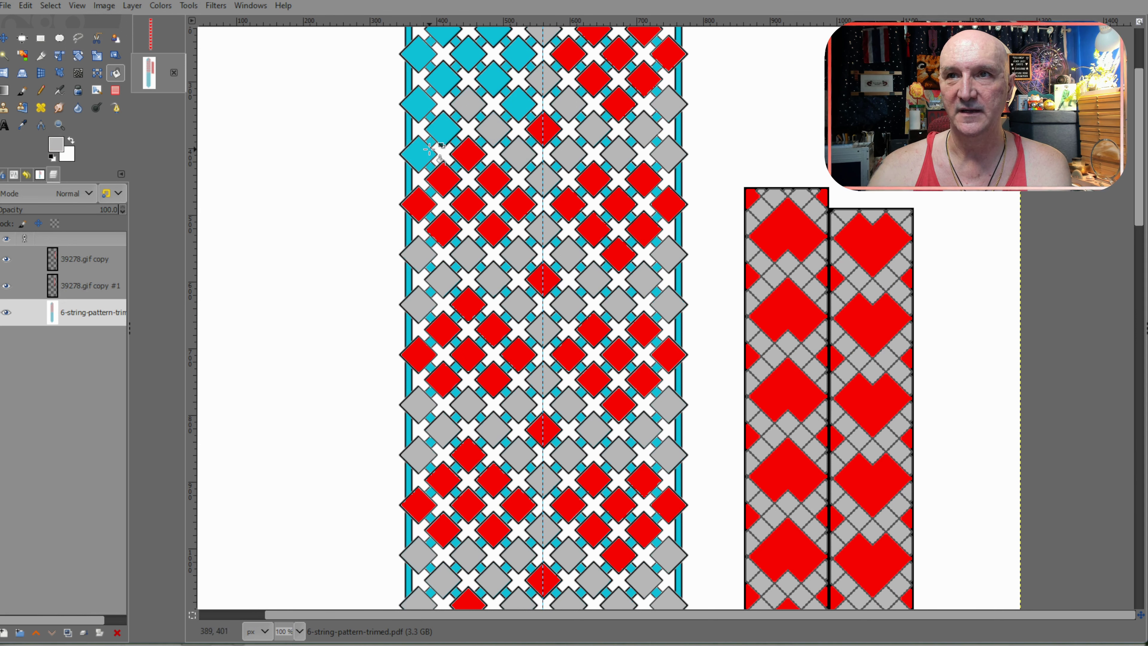
pyautogui.click(444, 131)
pyautogui.click(419, 154)
pyautogui.scroll(5, 470, 193)
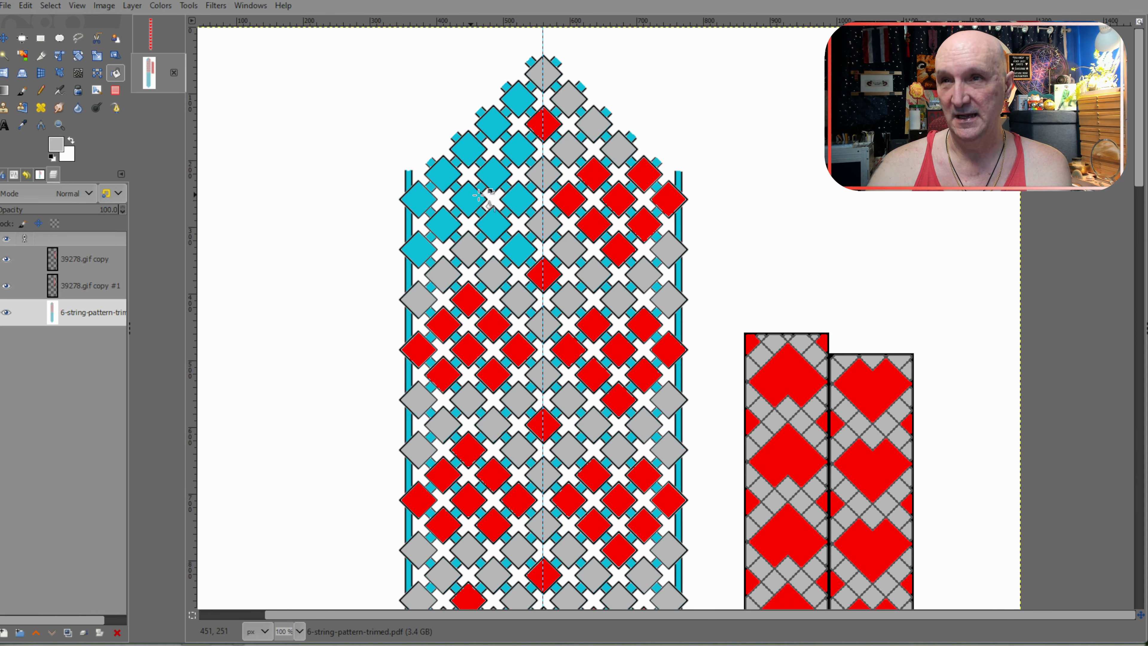
pyautogui.click(522, 244)
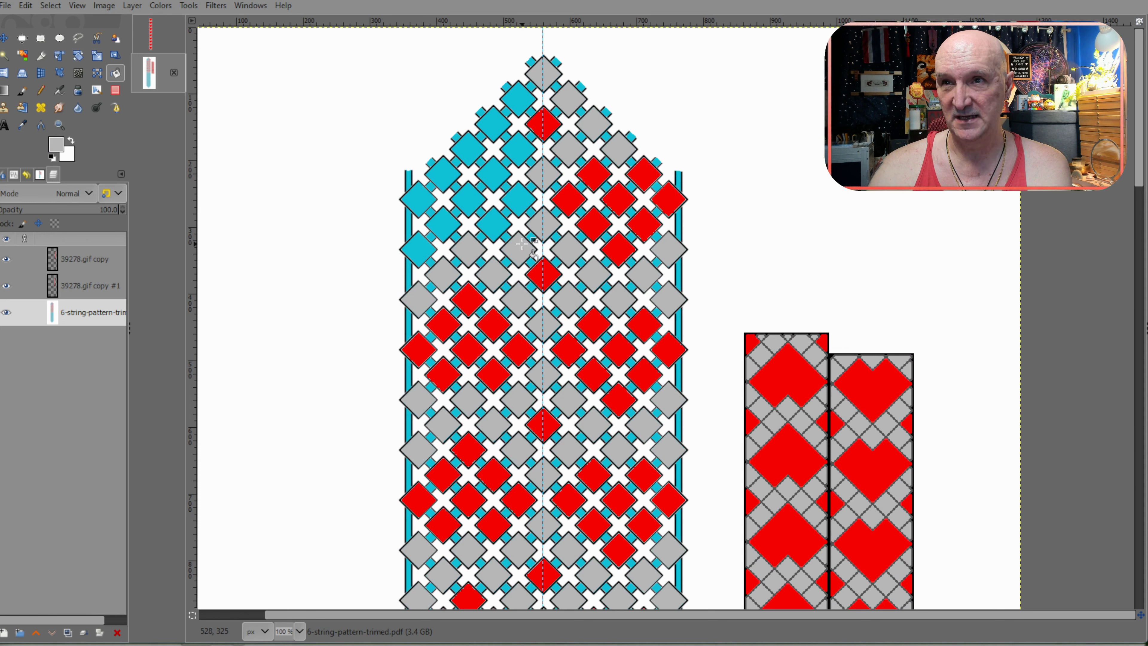
pyautogui.click(419, 248)
# Step: Fill the eight diamonds of the topmost upside-down heart in the left half red
pyautogui.keyDown('ctrl'); pyautogui.click(469, 299); pyautogui.keyUp('ctrl')
pyautogui.click(495, 224)
pyautogui.click(518, 200)
pyautogui.click(494, 175)
pyautogui.click(475, 150)
pyautogui.click(469, 200)
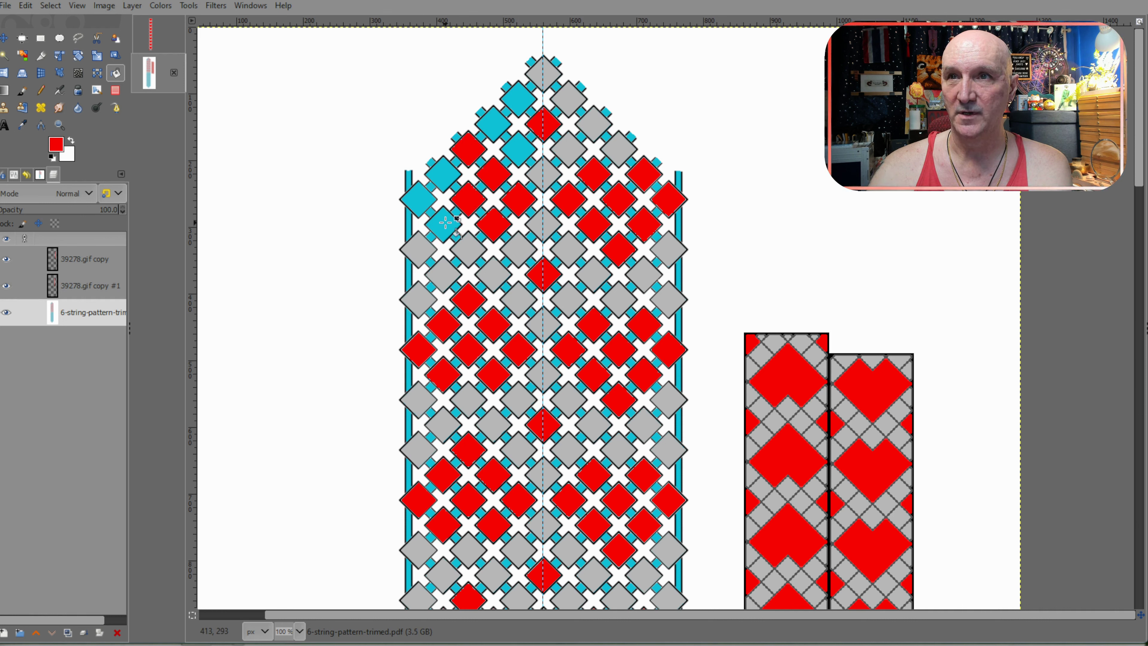
pyautogui.click(444, 224)
pyautogui.click(425, 199)
pyautogui.click(444, 175)
# Step: Fill the three remaining blue diamonds at the pointed top of the left half grey
pyautogui.keyDown('ctrl'); pyautogui.click(472, 251); pyautogui.keyUp('ctrl')
pyautogui.click(519, 149)
pyautogui.click(493, 123)
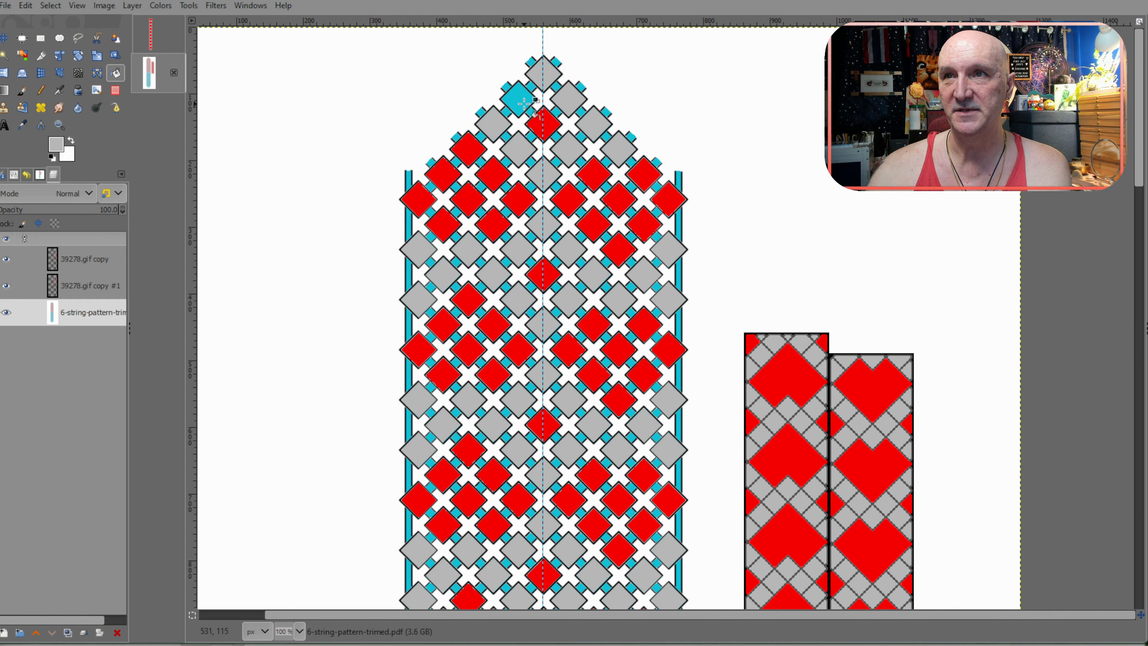
pyautogui.click(519, 97)
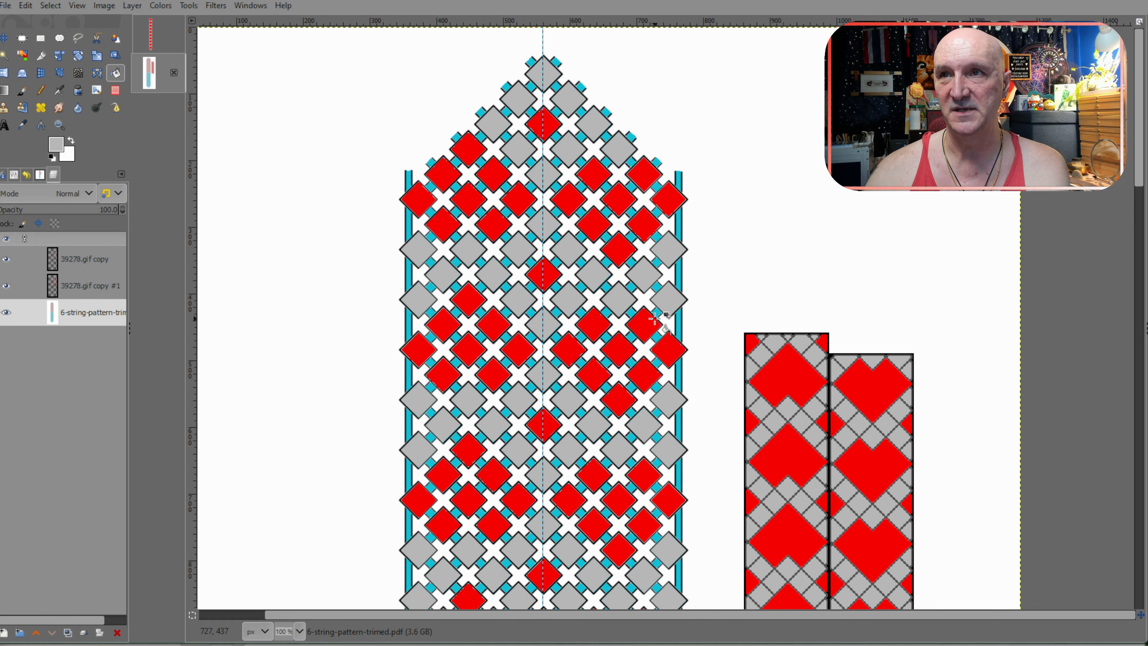
# Step: Fill the small strand segments just inside the pattern's right edge red, from the top heart down to below the second heart
pyautogui.press('ctrl')
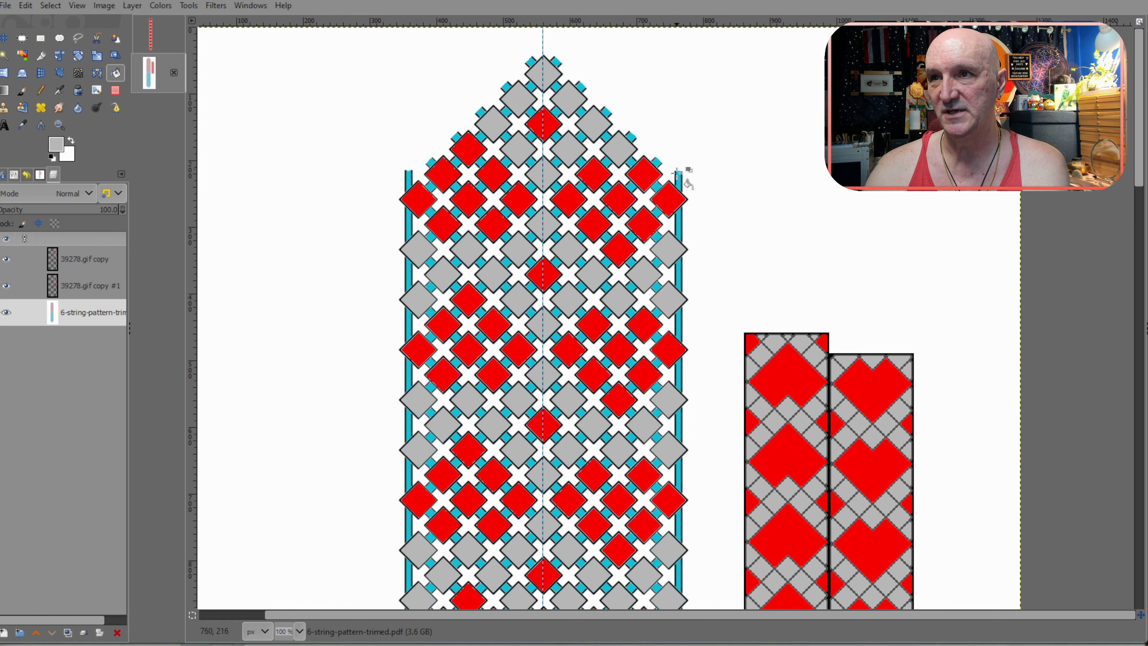
pyautogui.scroll(2, 671, 211)
pyautogui.keyDown('ctrl'); pyautogui.click(669, 186); pyautogui.keyUp('ctrl')
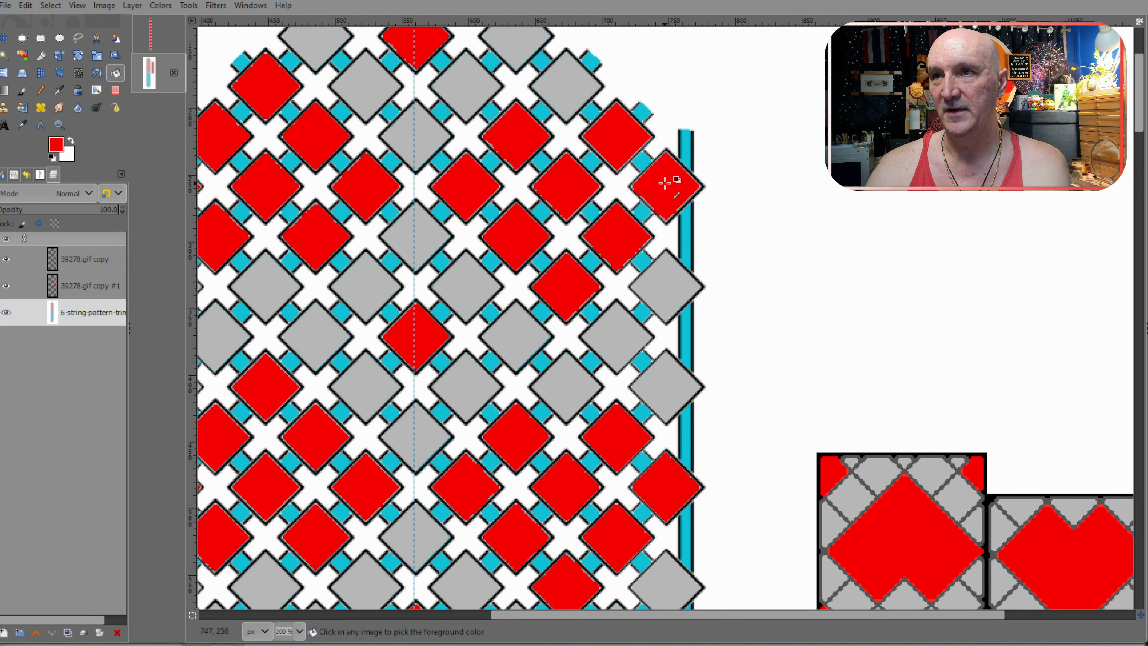
pyautogui.click(642, 112)
pyautogui.click(643, 160)
pyautogui.click(642, 211)
pyautogui.click(642, 261)
pyautogui.click(642, 312)
pyautogui.click(642, 362)
pyautogui.click(642, 412)
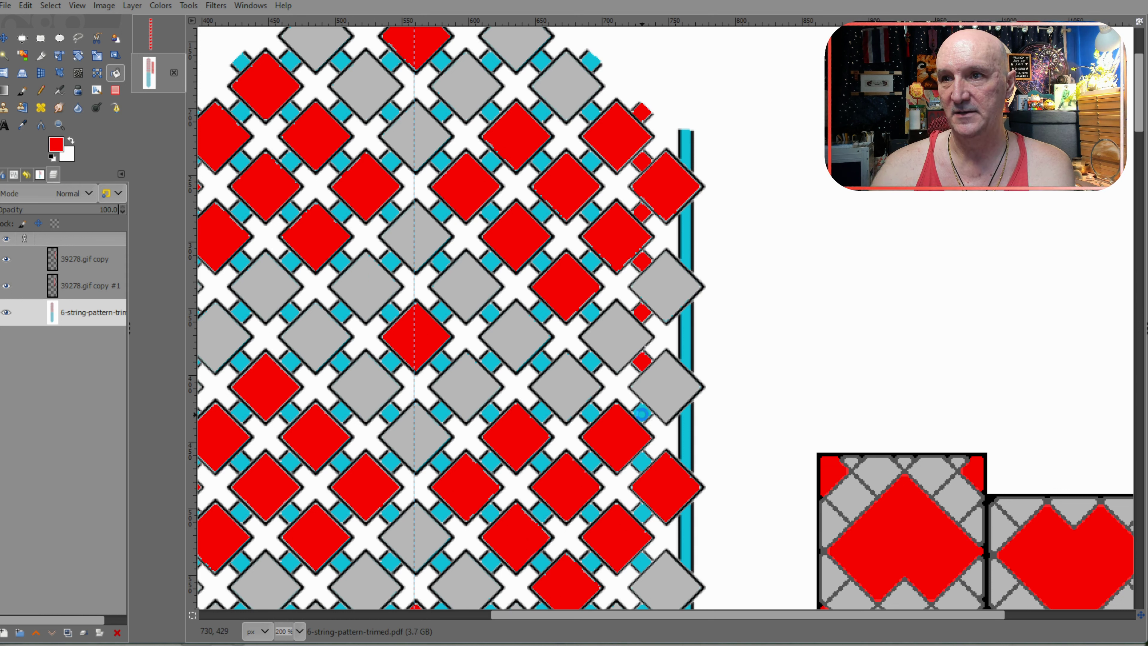
pyautogui.click(642, 462)
pyautogui.click(642, 513)
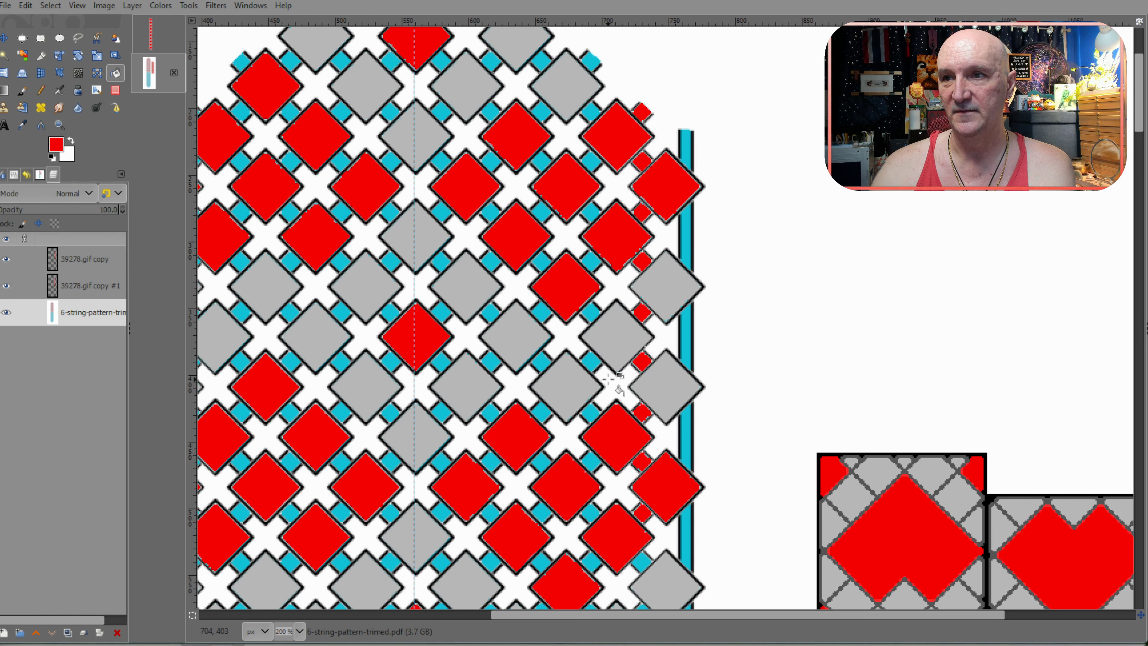
pyautogui.scroll(-5, 620, 390)
pyautogui.click(642, 270)
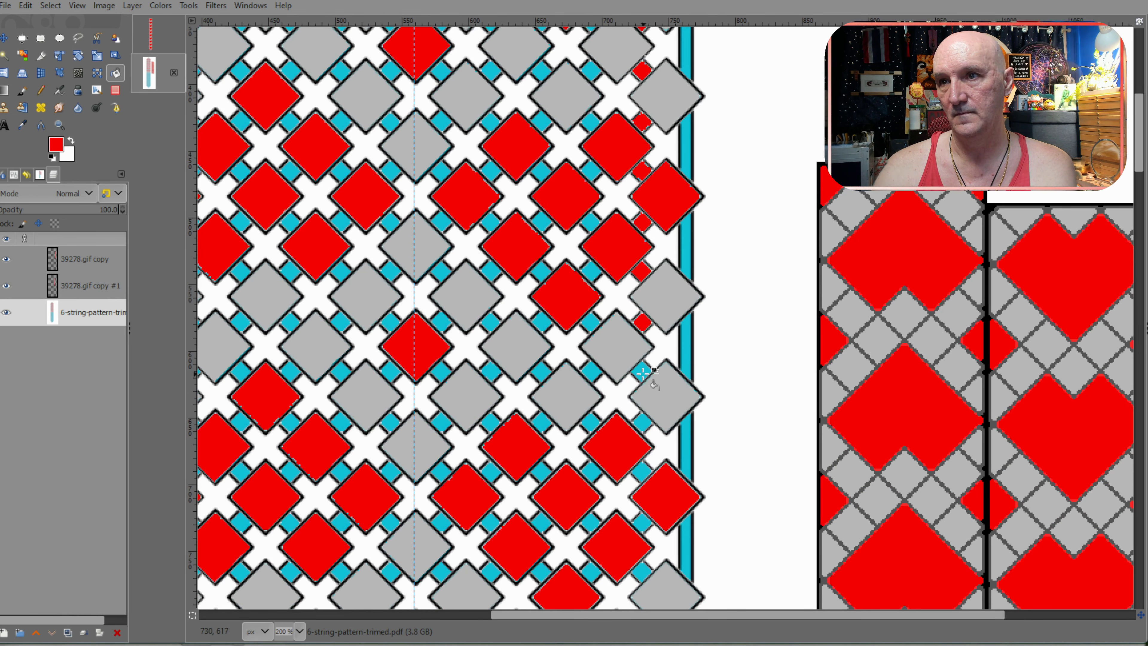
# Step: Fill the long right border strand grey from its top end down to the lower part of the second heart
pyautogui.scroll(5, 640, 371)
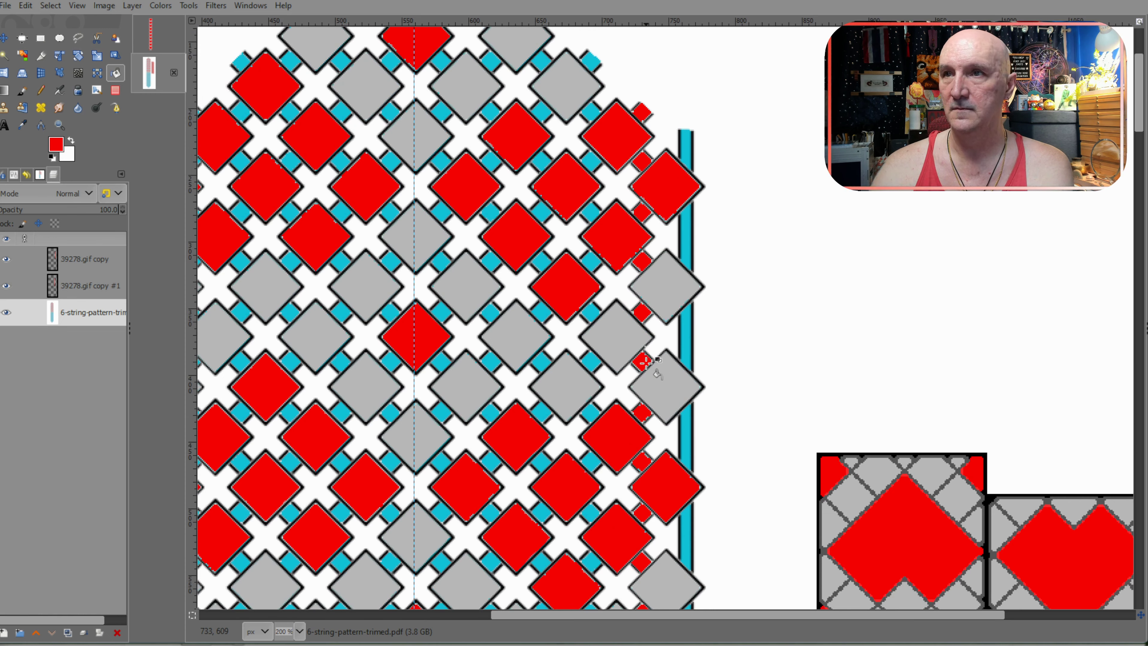
pyautogui.keyDown('ctrl'); pyautogui.click(680, 290); pyautogui.keyUp('ctrl')
pyautogui.click(684, 231)
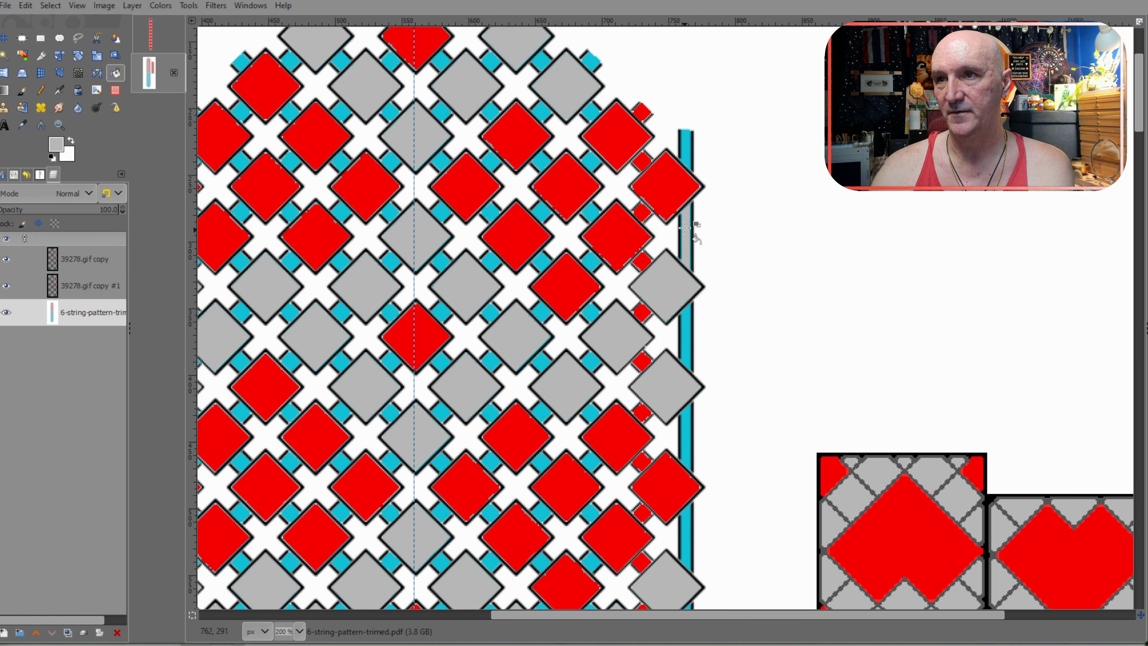
pyautogui.click(685, 152)
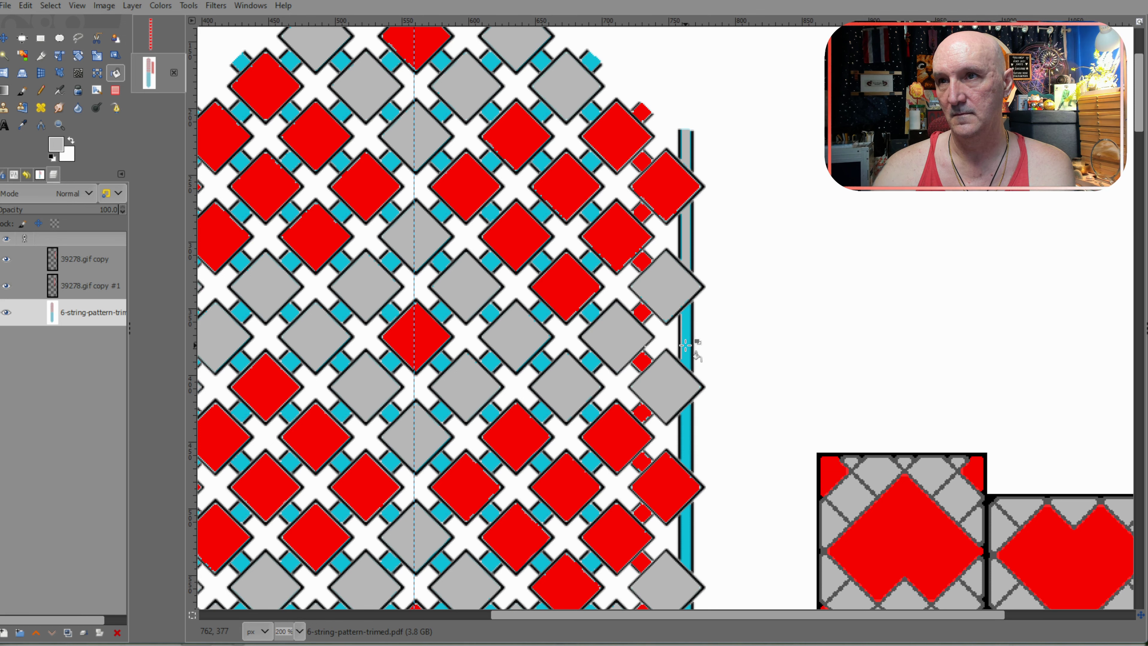
pyautogui.scroll(-3, 698, 416)
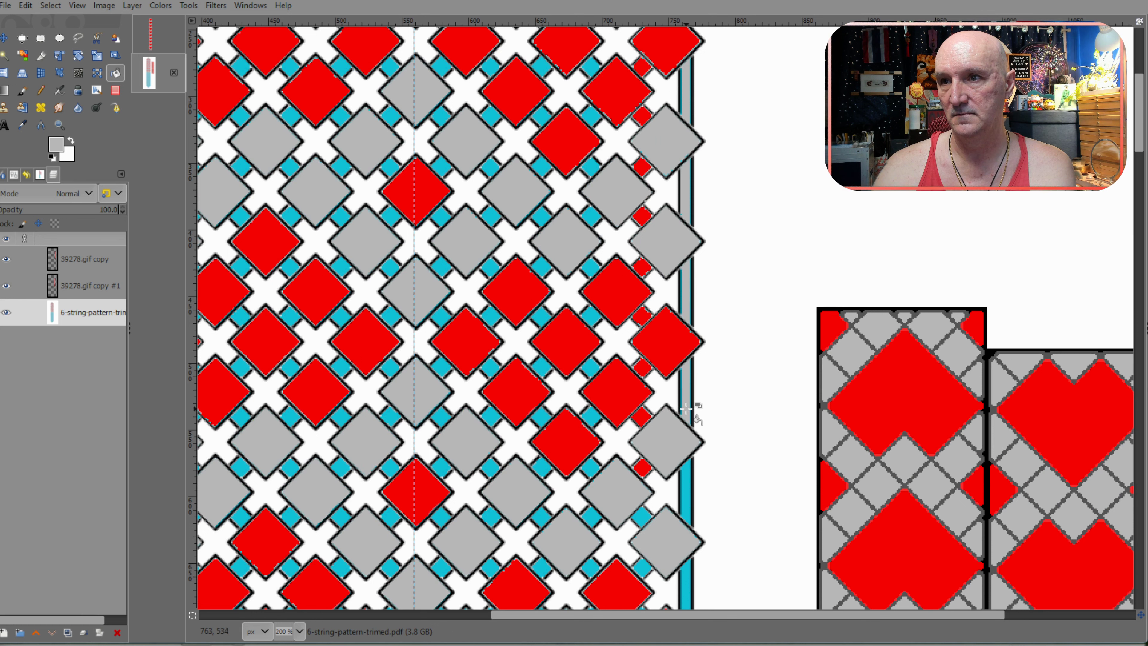
pyautogui.scroll(-3, 675, 454)
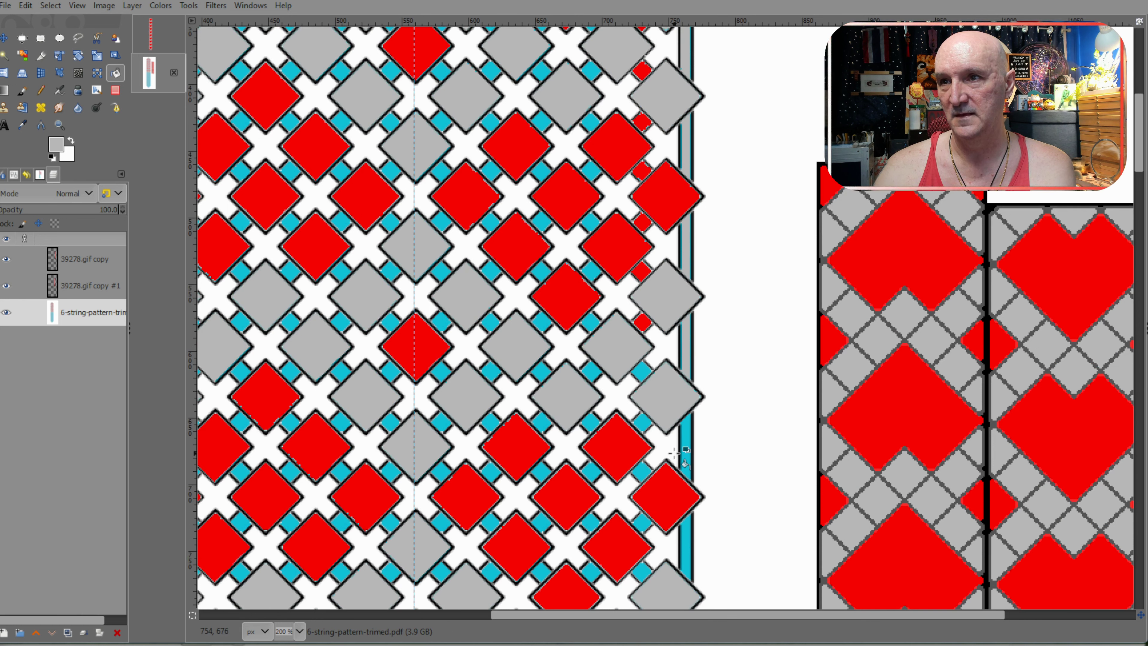
# Step: Between the second and third right-half hearts, fill the small edge strand segments grey and the right border segment red
pyautogui.press('ctrl')
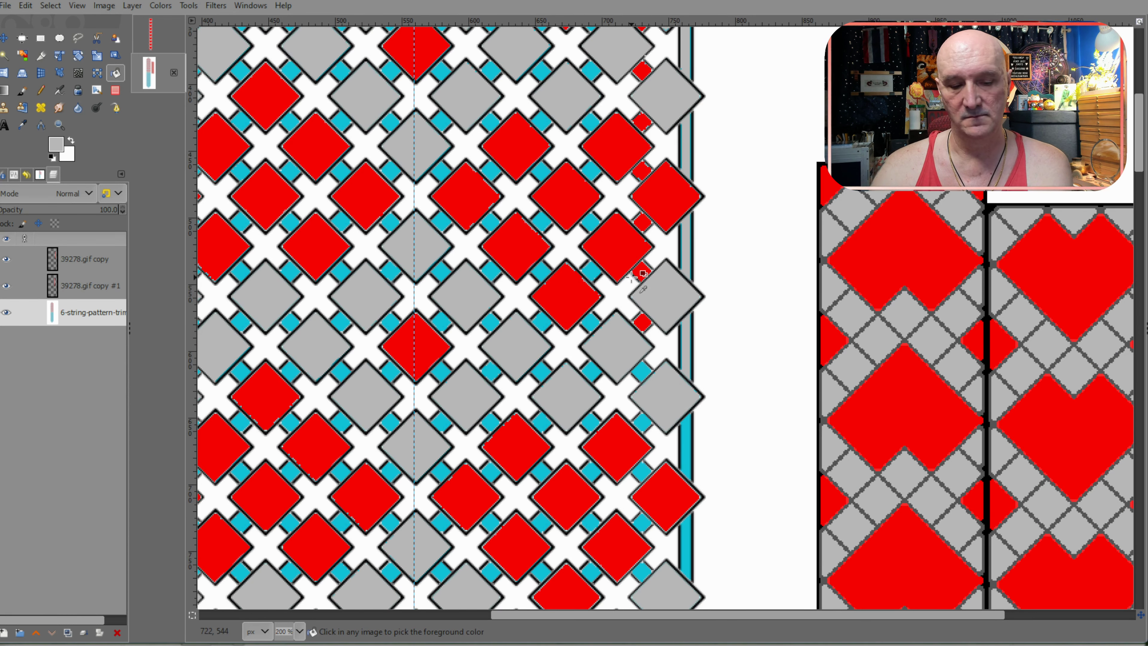
pyautogui.click(642, 322)
pyautogui.keyDown('ctrl'); pyautogui.click(617, 247); pyautogui.keyUp('ctrl')
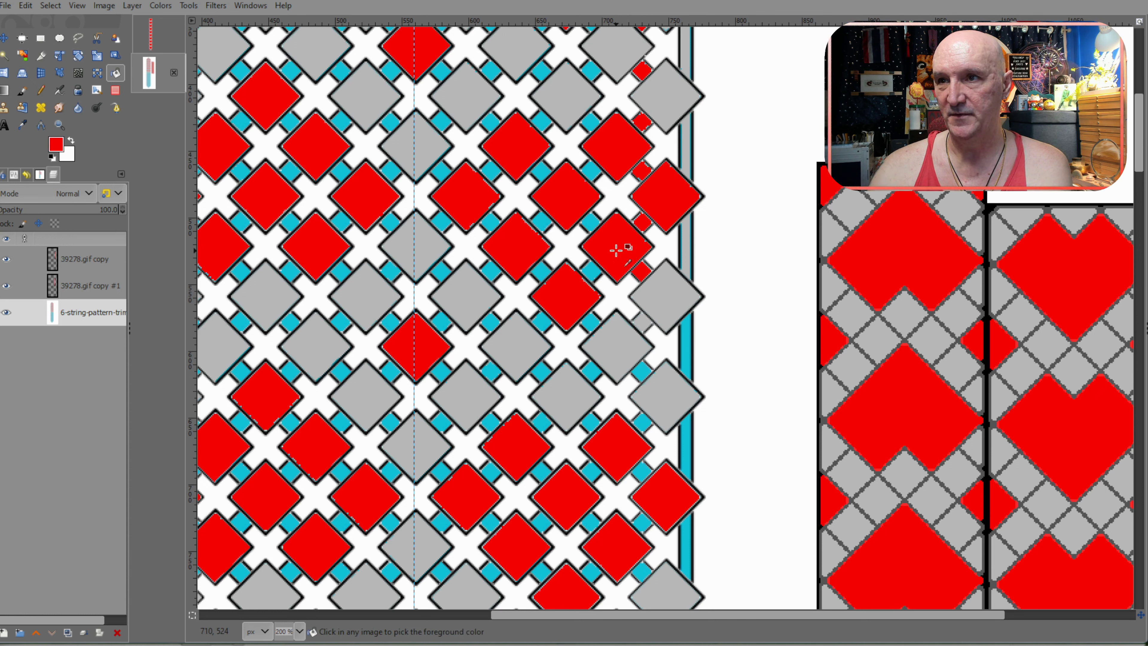
pyautogui.click(685, 338)
pyautogui.keyDown('ctrl'); pyautogui.click(672, 296); pyautogui.keyUp('ctrl')
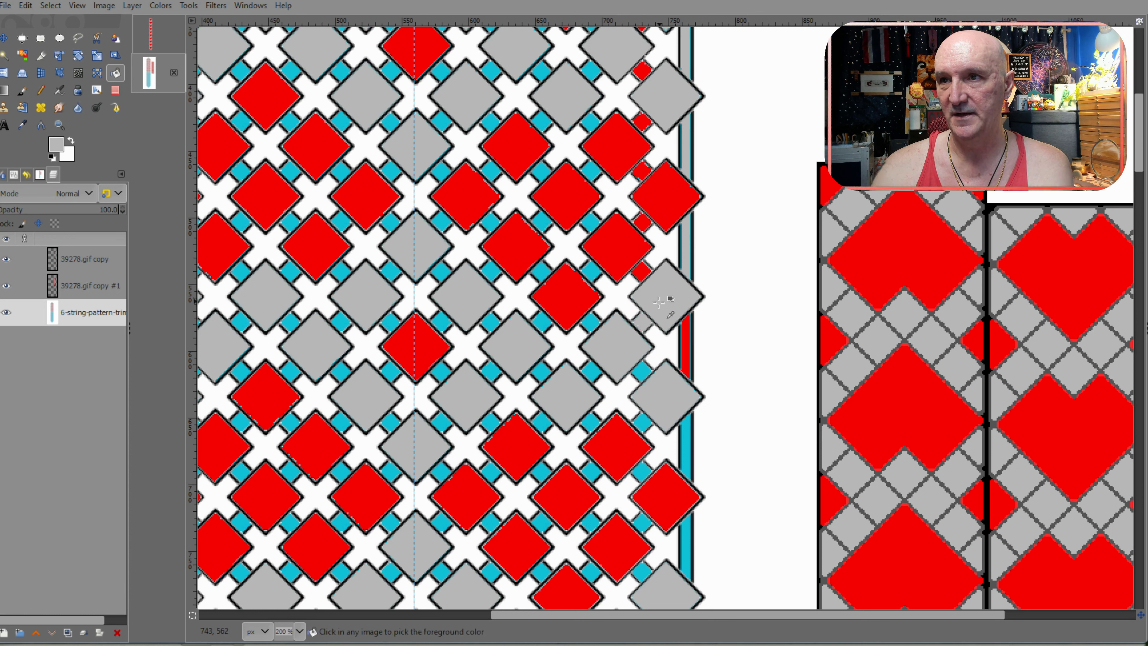
pyautogui.click(639, 365)
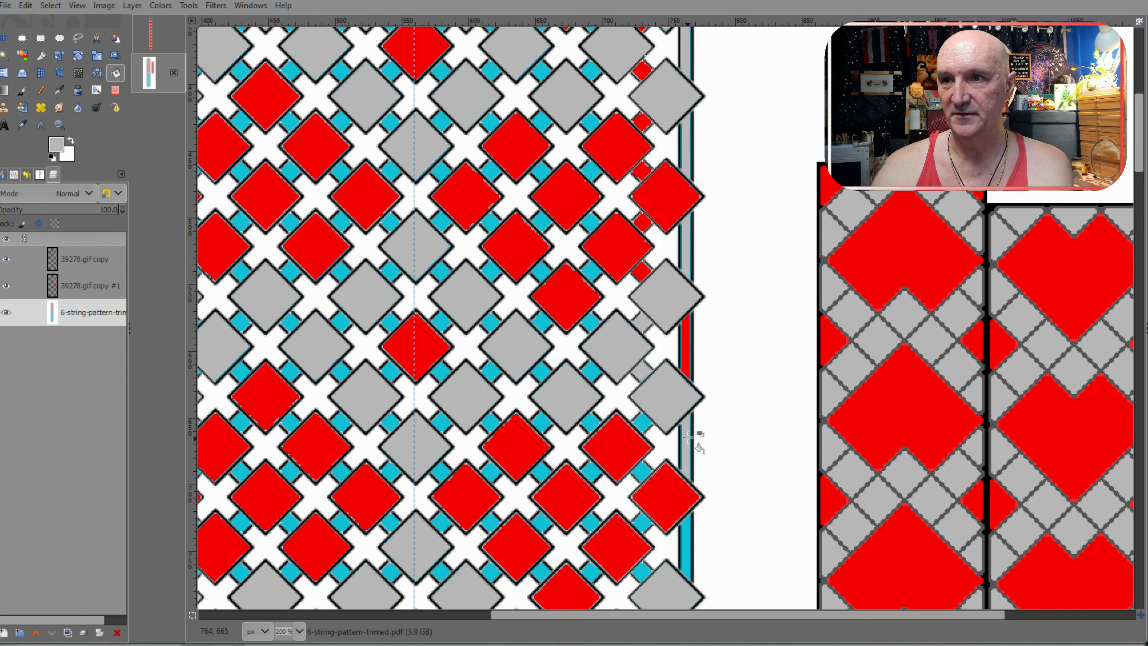
# Step: Fill the four small strand segments along the right side of the third right-half heart red
pyautogui.keyDown('ctrl'); pyautogui.click(627, 433); pyautogui.keyUp('ctrl')
pyautogui.click(644, 419)
pyautogui.scroll(-3, 674, 362)
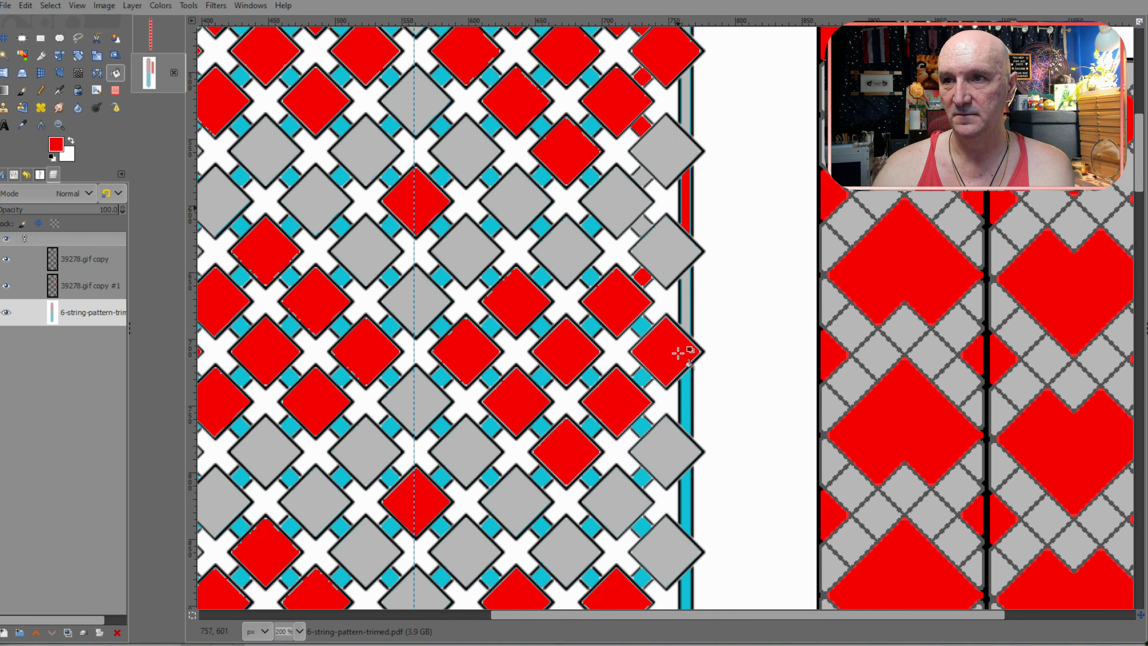
pyautogui.click(642, 326)
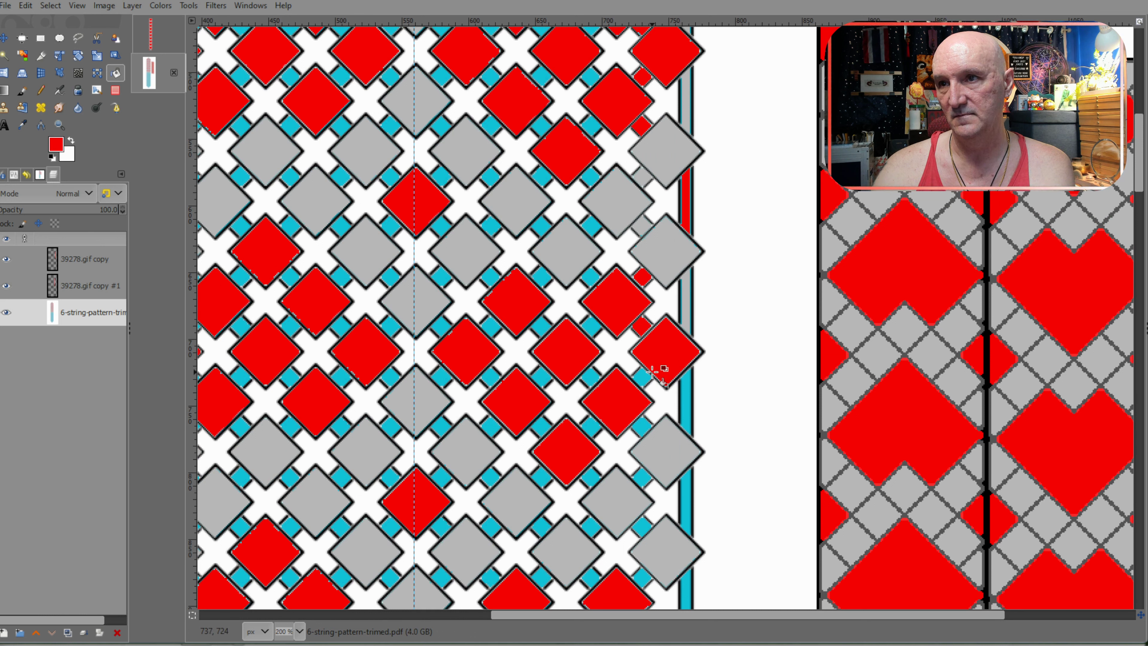
pyautogui.click(642, 377)
pyautogui.click(641, 426)
# Step: Fill the border segment beside the third heart and the small segments below it grey, and the border segment above the fourth heart red
pyautogui.keyDown('ctrl'); pyautogui.click(673, 454); pyautogui.keyUp('ctrl')
pyautogui.click(686, 411)
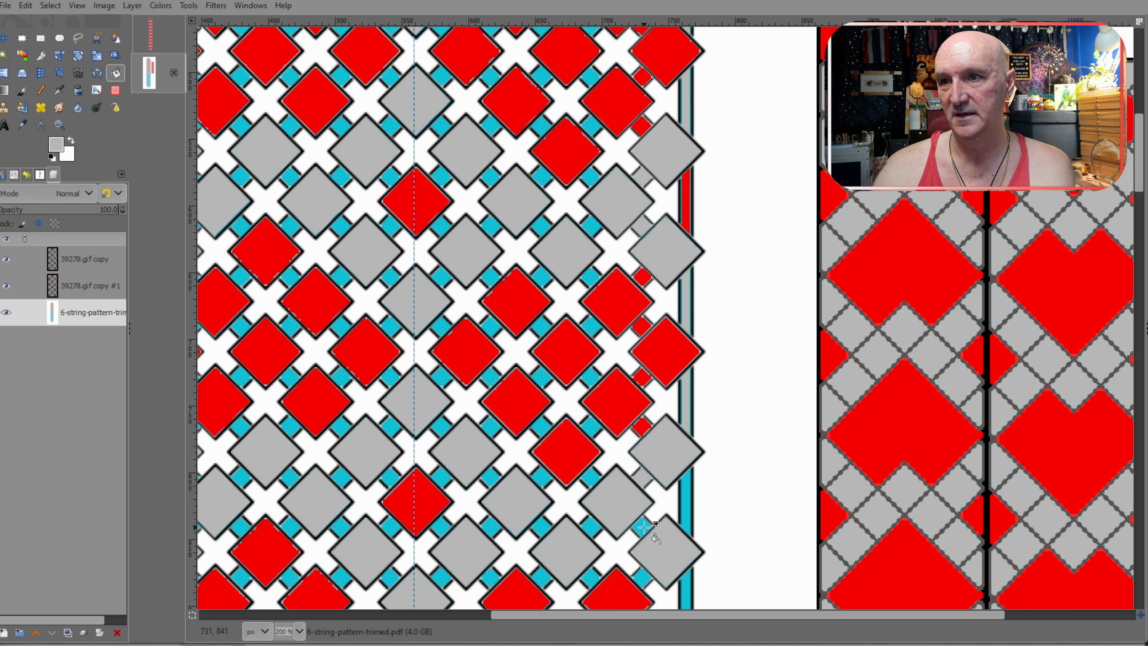
pyautogui.scroll(-3, 646, 525)
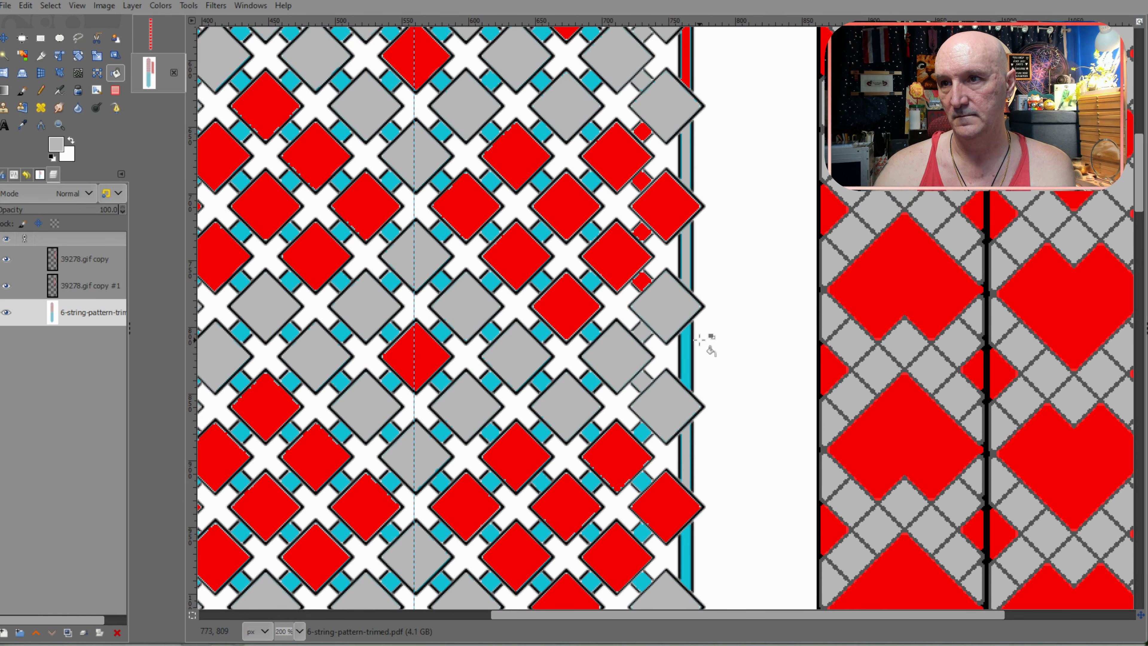
pyautogui.keyDown('ctrl'); pyautogui.click(616, 251); pyautogui.keyUp('ctrl')
pyautogui.click(686, 353)
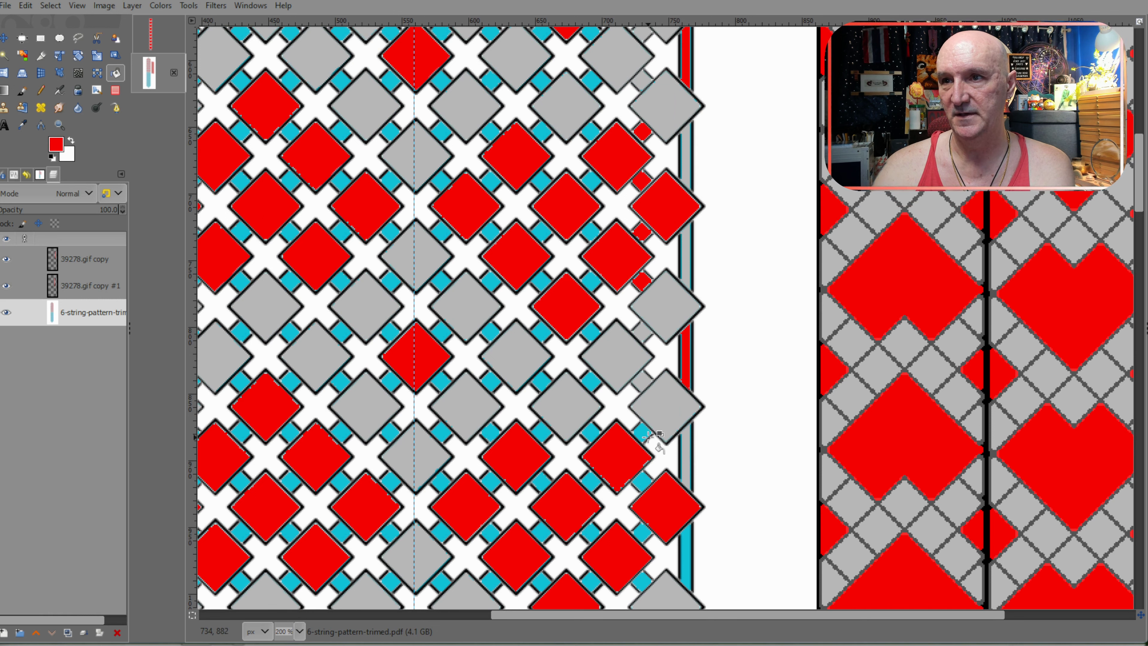
# Step: Fill the upper three small segments beside the fourth heart red, and its lower border segment and the small segments below it grey
pyautogui.scroll(-3, 708, 388)
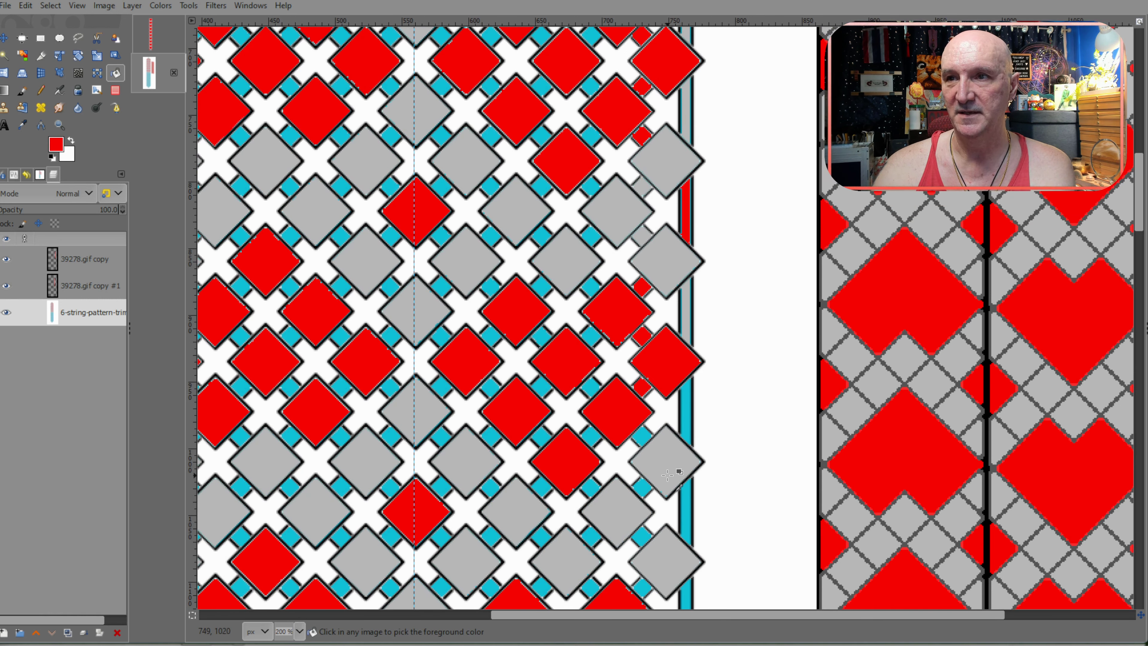
pyautogui.keyDown('ctrl'); pyautogui.click(673, 265); pyautogui.keyUp('ctrl')
pyautogui.click(686, 412)
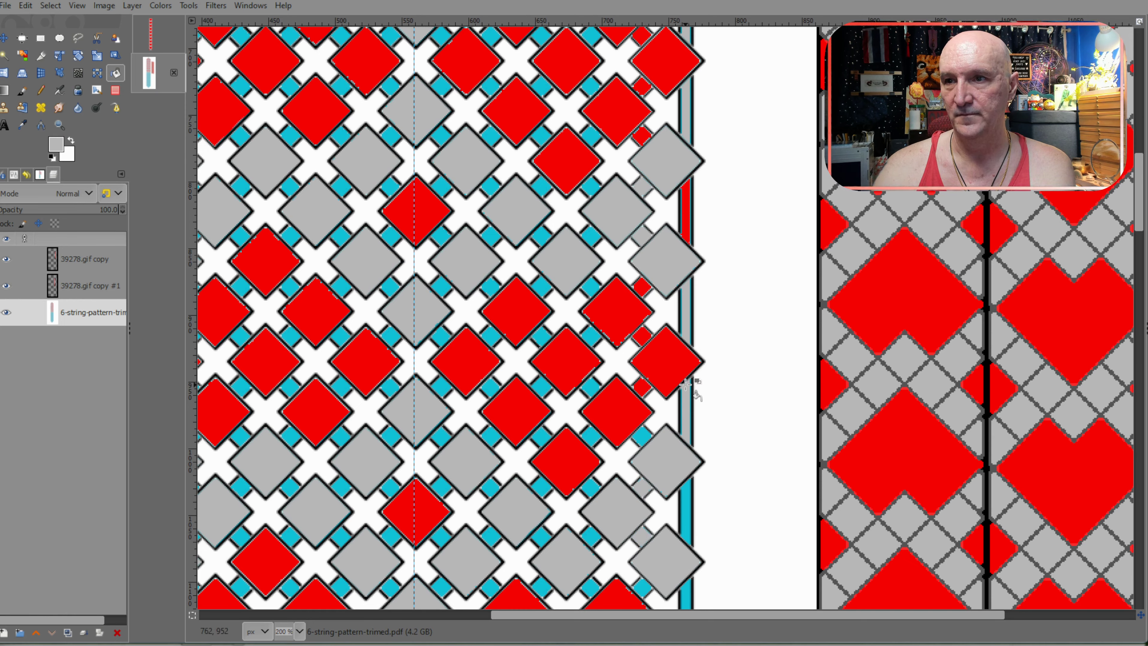
pyautogui.scroll(-3, 693, 386)
pyautogui.click(685, 460)
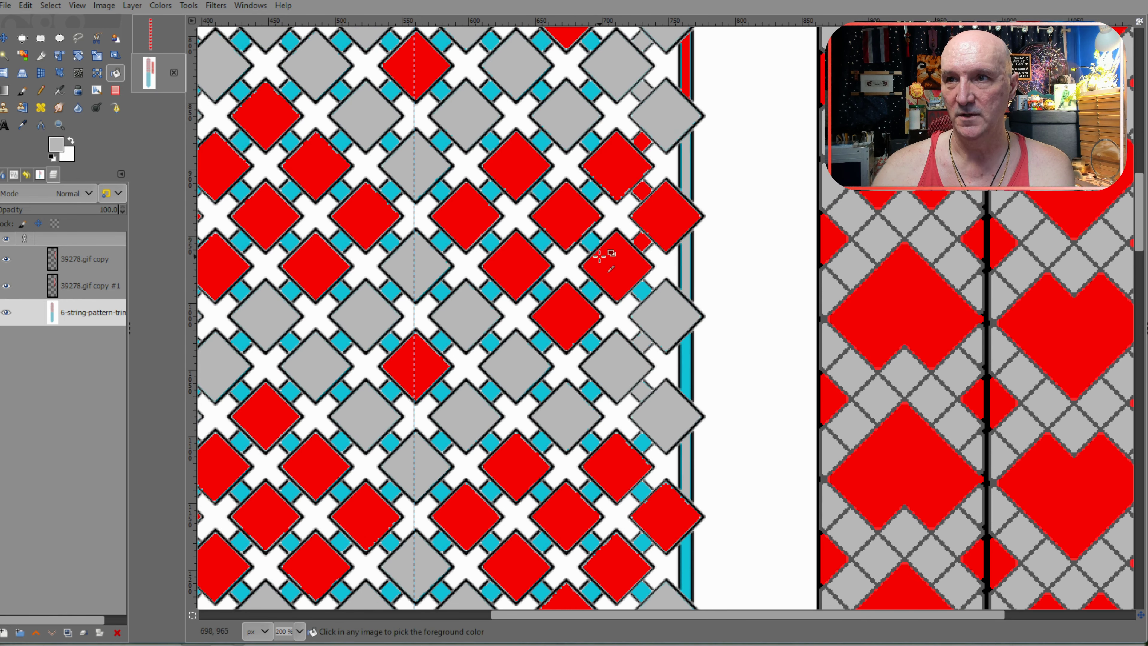
# Step: Fill the lowest small strand segment beside the fourth right-half heart and the right border segment below that heart red
pyautogui.keyDown('ctrl'); pyautogui.click(617, 267); pyautogui.keyUp('ctrl')
pyautogui.click(642, 291)
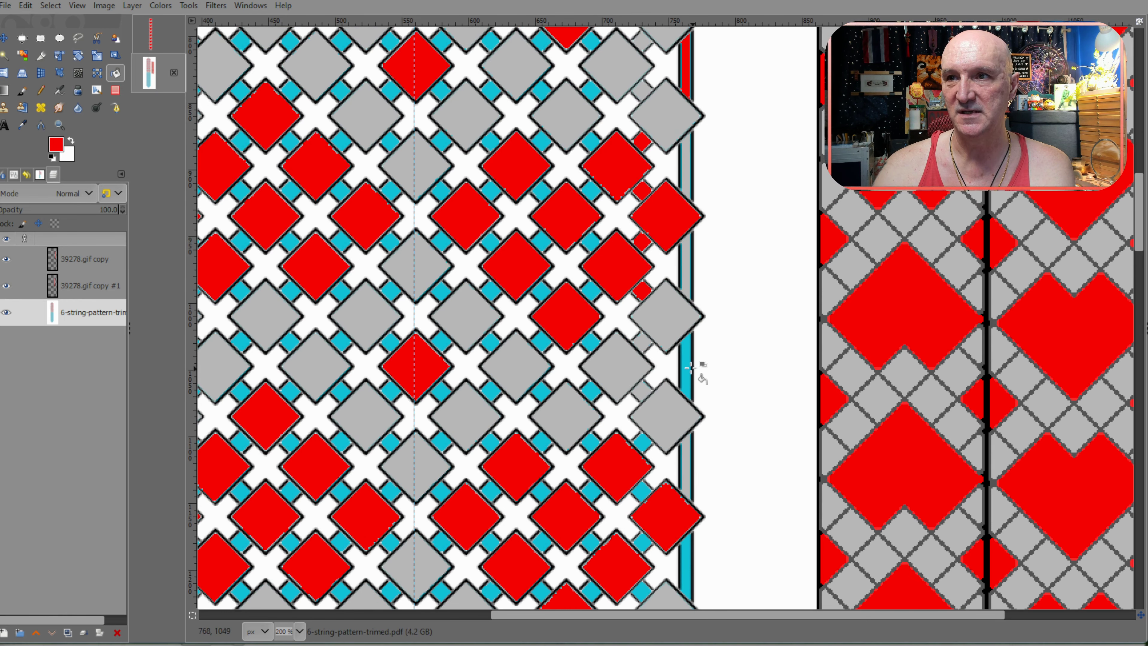
pyautogui.click(693, 401)
# Step: Fill the four small strand segments along the right side of the fifth right-half heart red
pyautogui.click(643, 441)
pyautogui.click(644, 492)
pyautogui.scroll(-3, 656, 422)
pyautogui.click(643, 397)
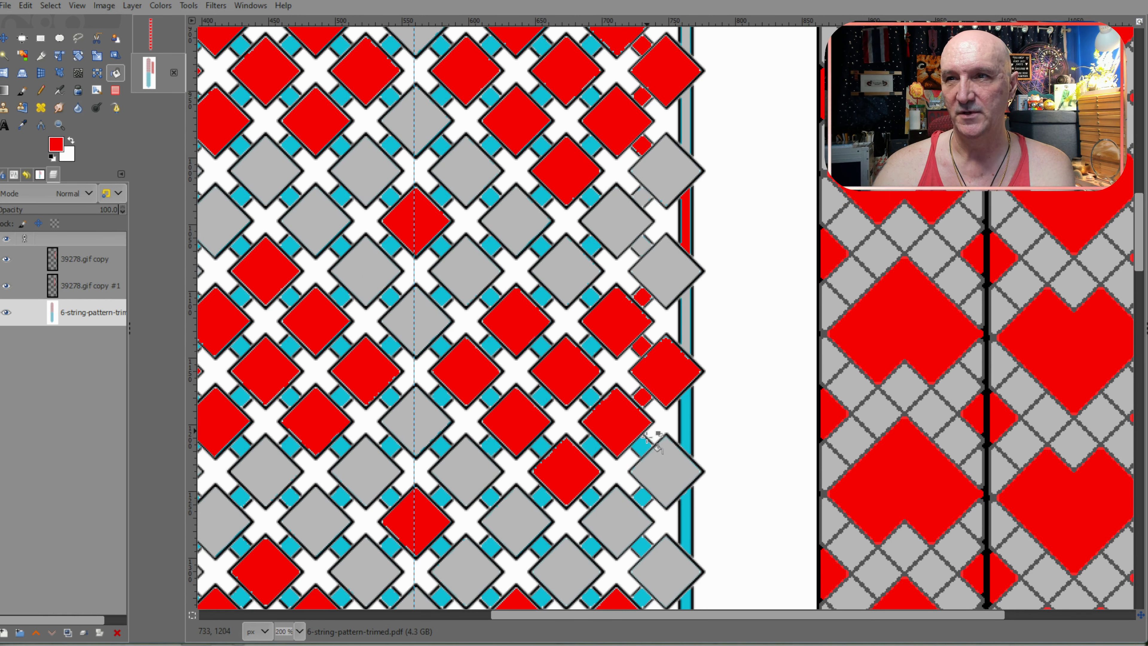
pyautogui.click(642, 445)
# Step: Fill the border segment below the fifth heart red, and the border segment beside it and the small segments below it grey
pyautogui.click(686, 525)
pyautogui.keyDown('ctrl'); pyautogui.click(669, 474); pyautogui.keyUp('ctrl')
pyautogui.click(686, 427)
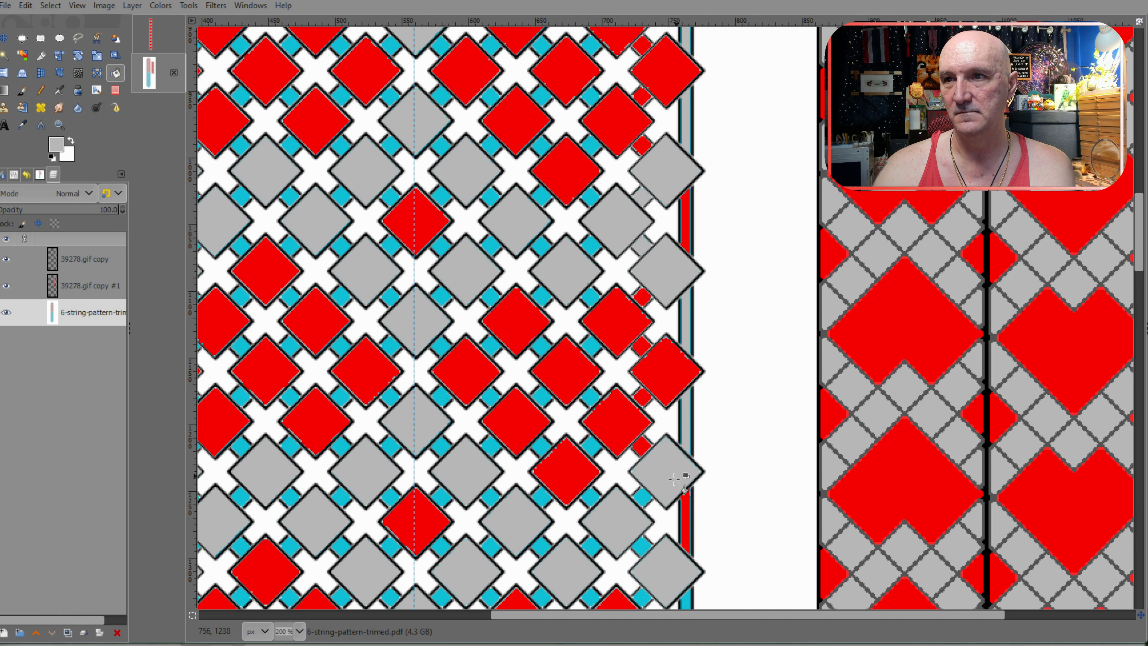
pyautogui.scroll(-3, 638, 271)
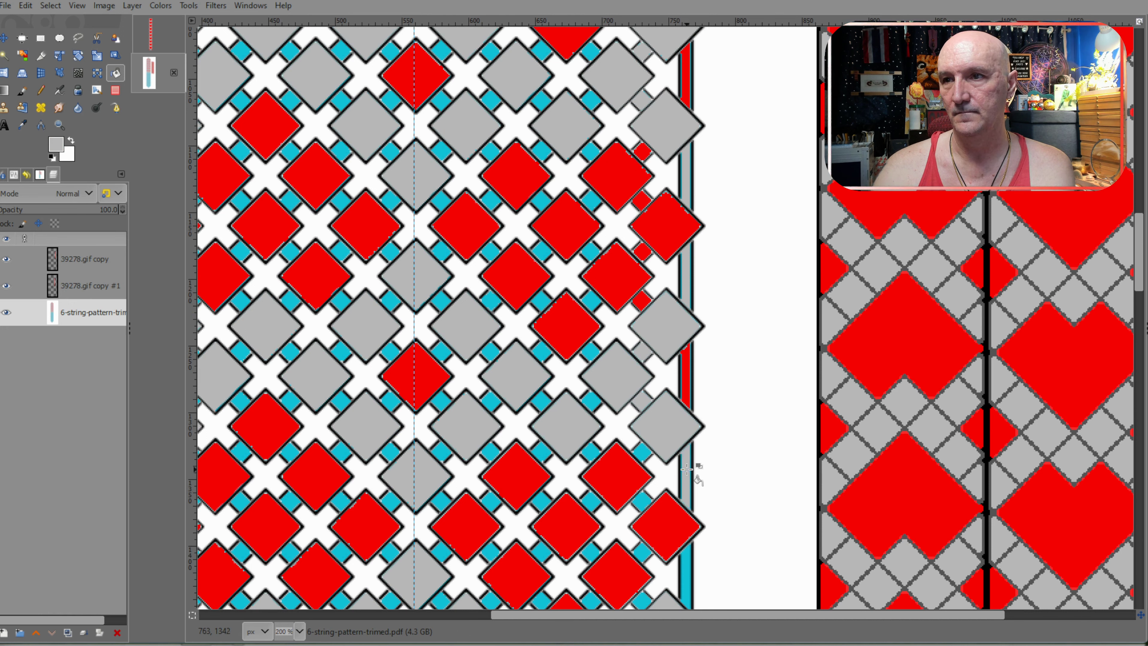
# Step: Fill the four small edge segments beside the sixth right-half heart and the border segment below that heart red
pyautogui.scroll(-3, 674, 406)
pyautogui.keyDown('ctrl'); pyautogui.click(633, 333); pyautogui.keyUp('ctrl')
pyautogui.click(644, 308)
pyautogui.click(642, 356)
pyautogui.click(642, 408)
pyautogui.click(643, 457)
# Step: Fill the small edge segments below the sixth heart grey and the last right border segment, at the horizontal guide, red
pyautogui.keyDown('ctrl'); pyautogui.click(661, 487); pyautogui.keyUp('ctrl')
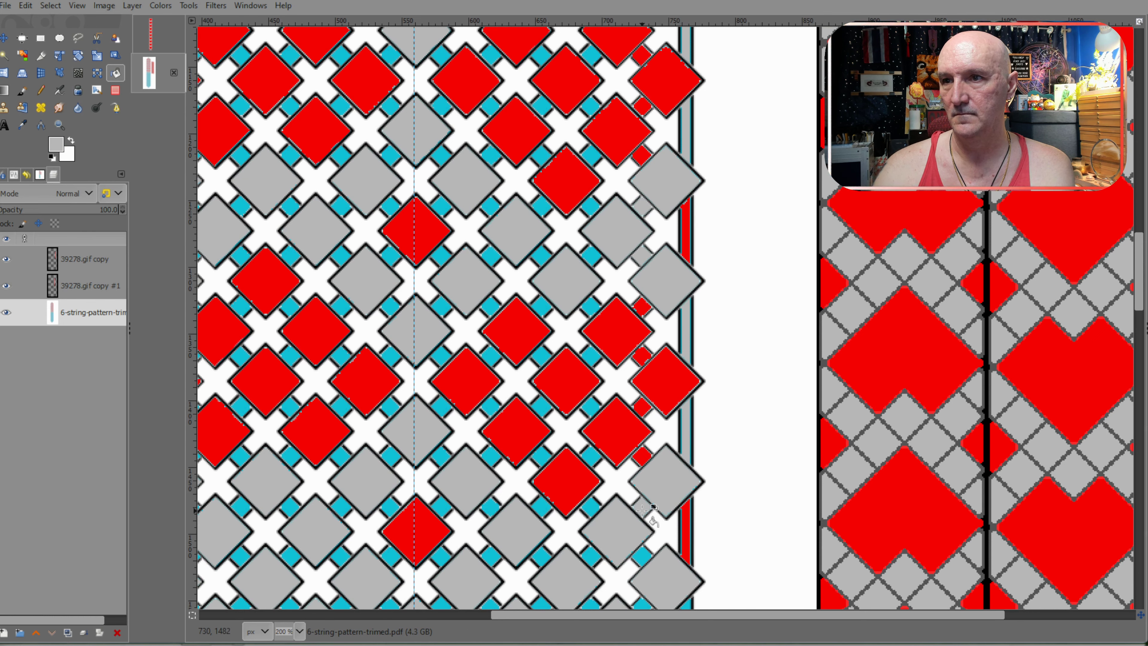
pyautogui.scroll(-3, 655, 445)
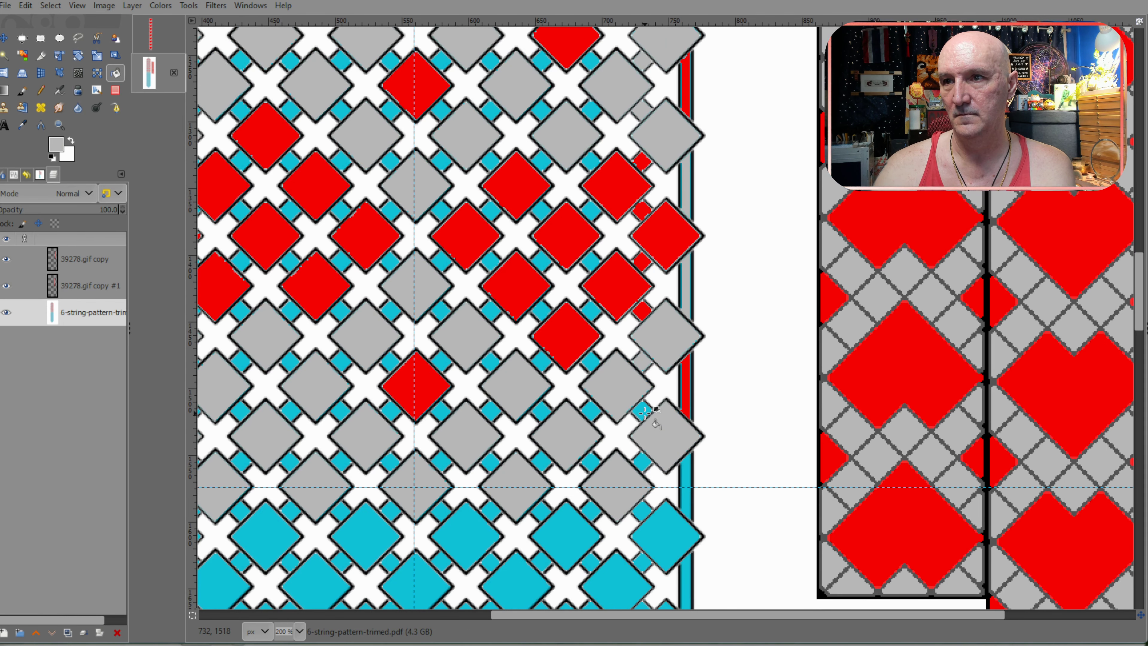
pyautogui.keyDown('ctrl'); pyautogui.click(581, 336); pyautogui.keyUp('ctrl')
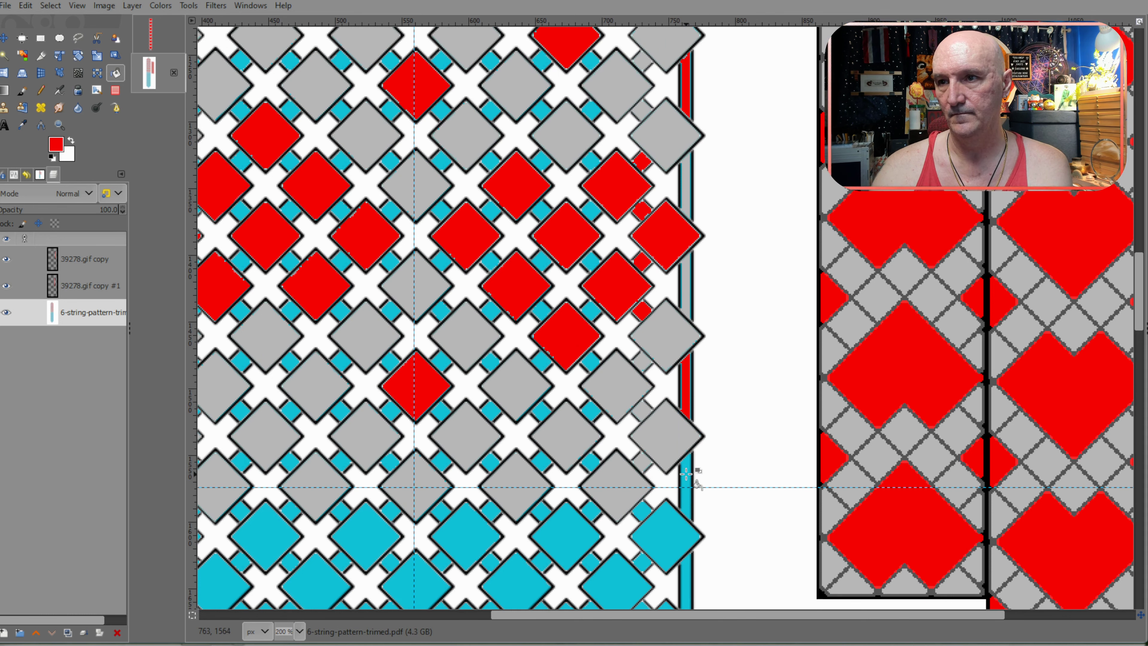
# Step: Fill the second column of small strand segments from the right edge grey, from the pattern's top to just below the first heart
pyautogui.scroll(10, 686, 471)
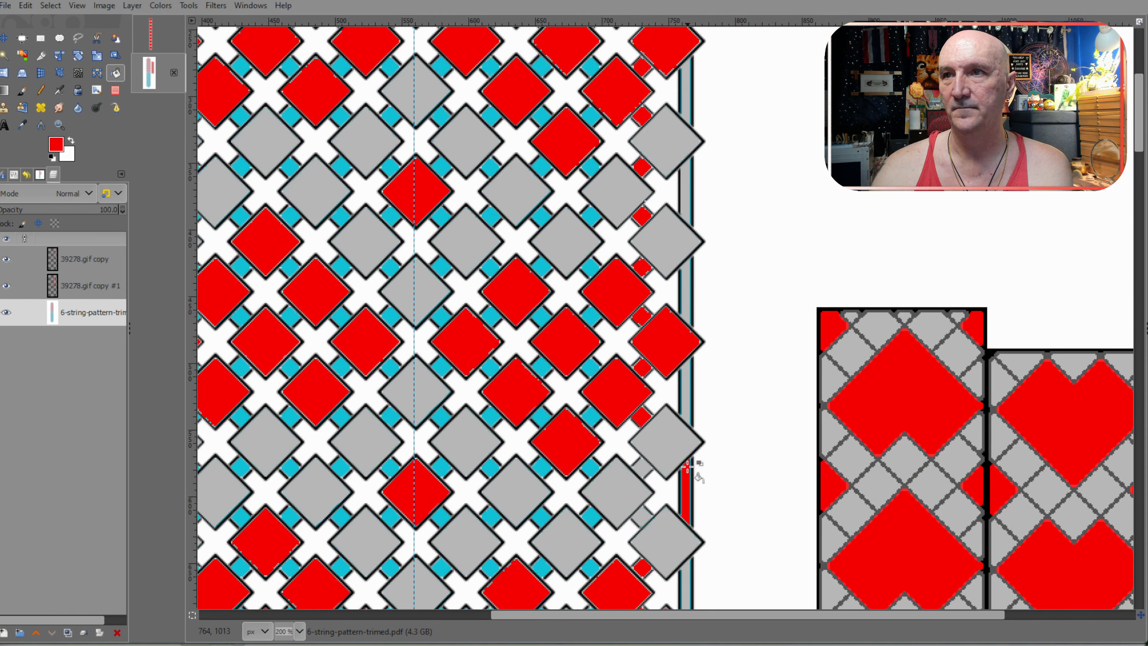
pyautogui.scroll(10, 687, 465)
pyautogui.press('ctrl')
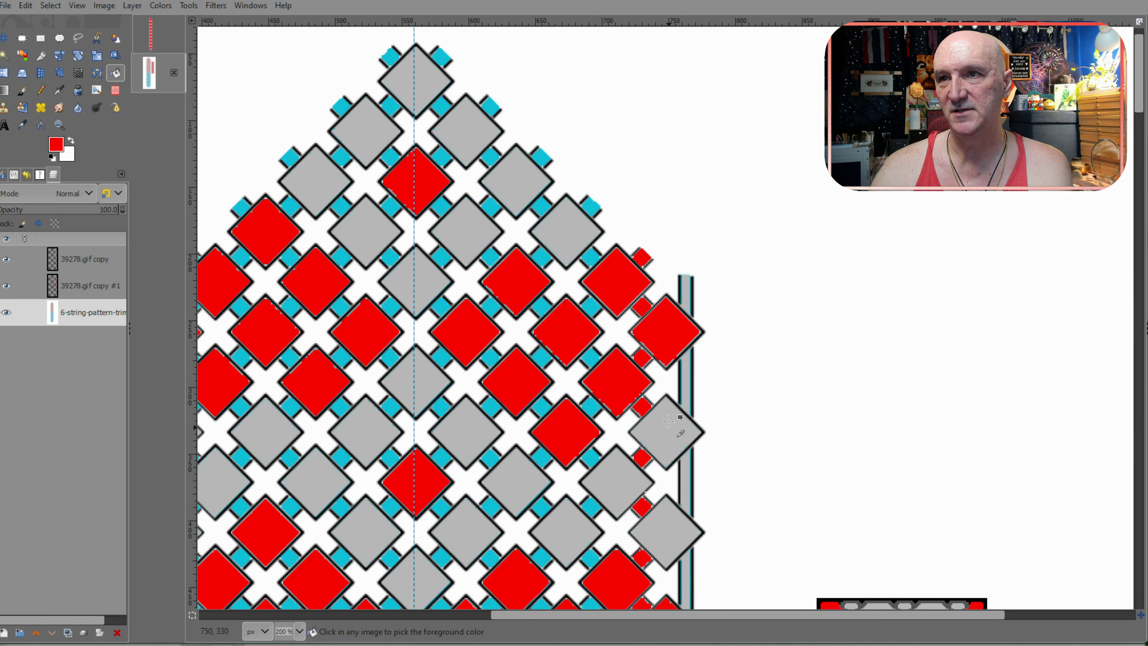
pyautogui.keyDown('ctrl'); pyautogui.click(654, 437); pyautogui.keyUp('ctrl')
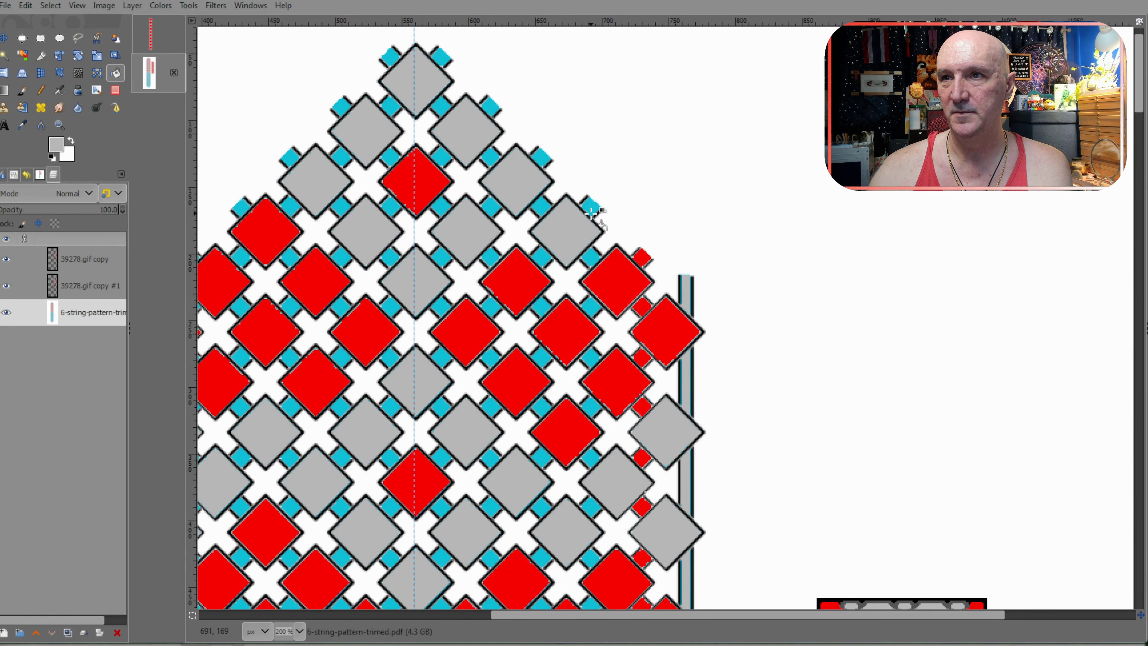
pyautogui.click(592, 258)
pyautogui.click(590, 307)
pyautogui.click(589, 356)
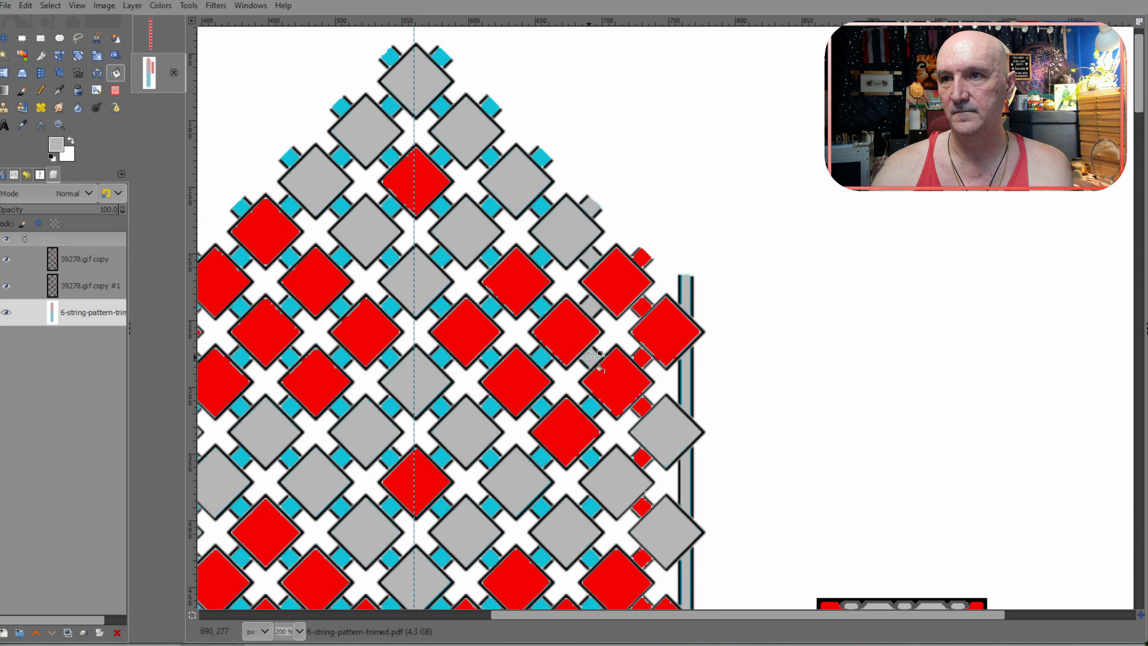
pyautogui.click(590, 407)
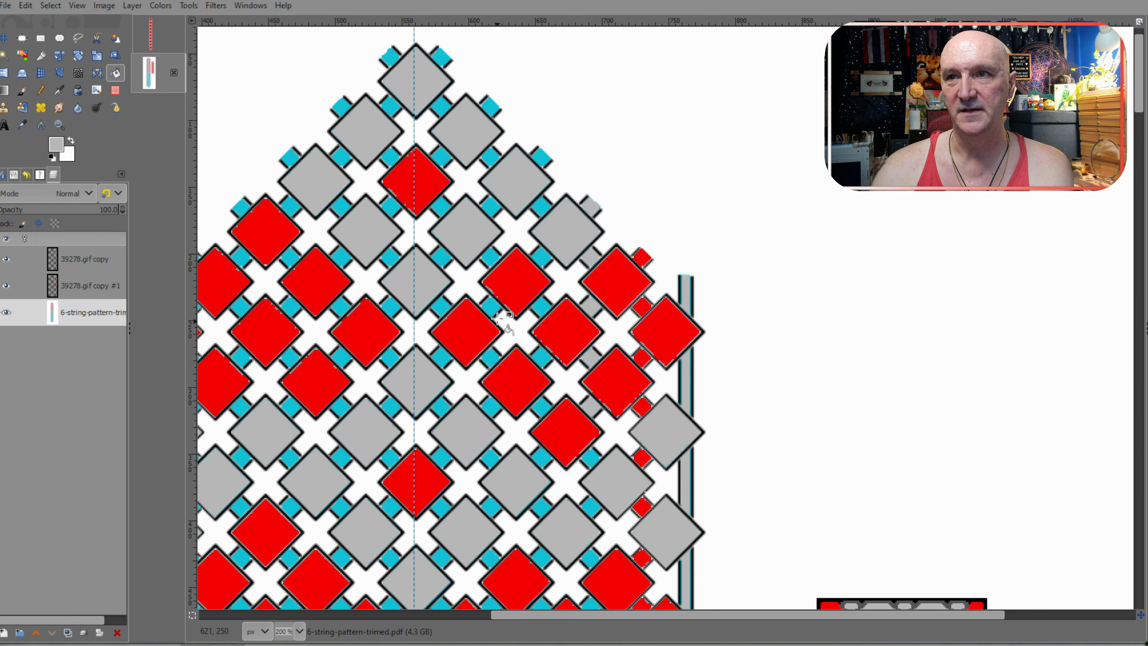
pyautogui.click(590, 458)
pyautogui.click(591, 507)
# Step: Fill the rest of the second strand column from the right edge grey, down to the horizontal guide
pyautogui.scroll(-3, 583, 456)
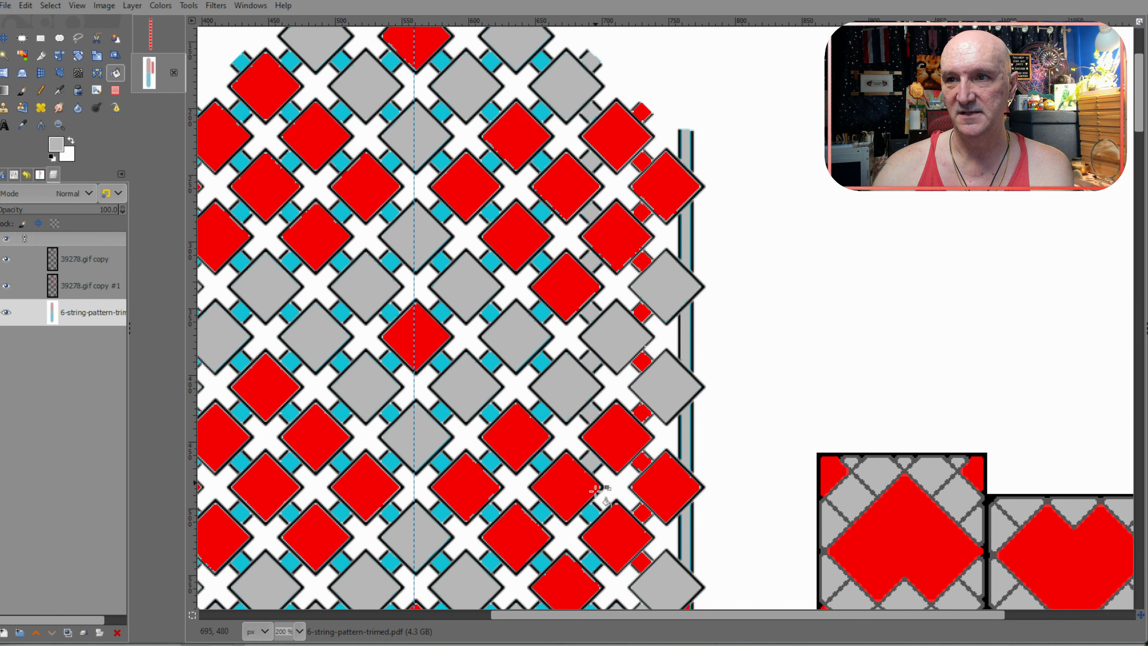
pyautogui.scroll(-3, 602, 471)
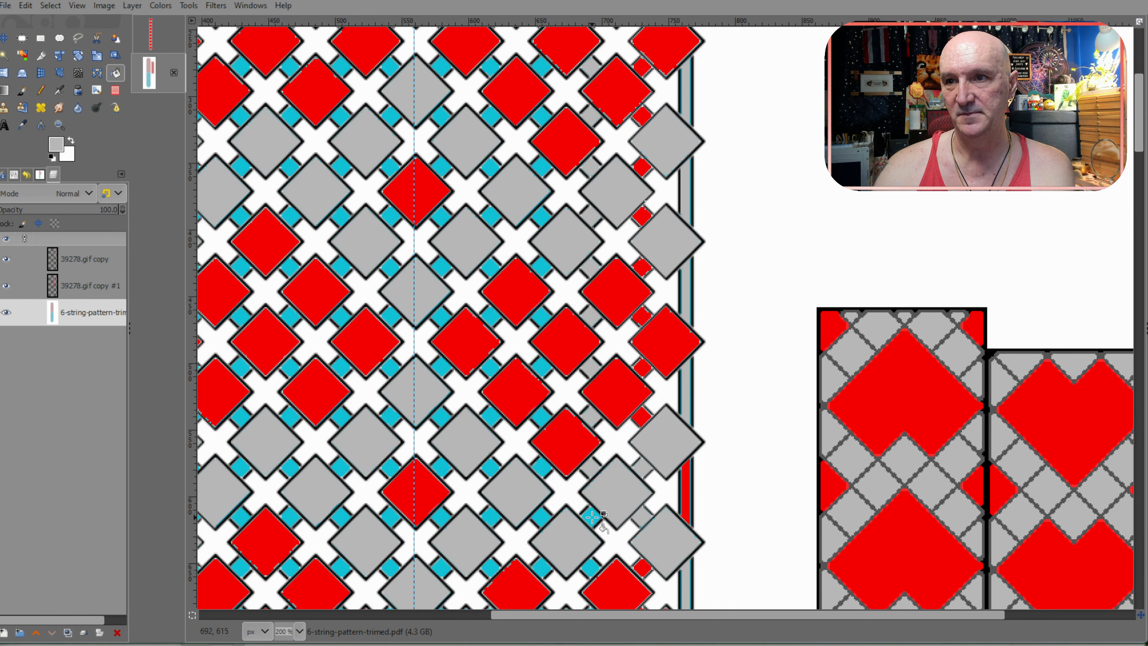
pyautogui.scroll(-3, 587, 520)
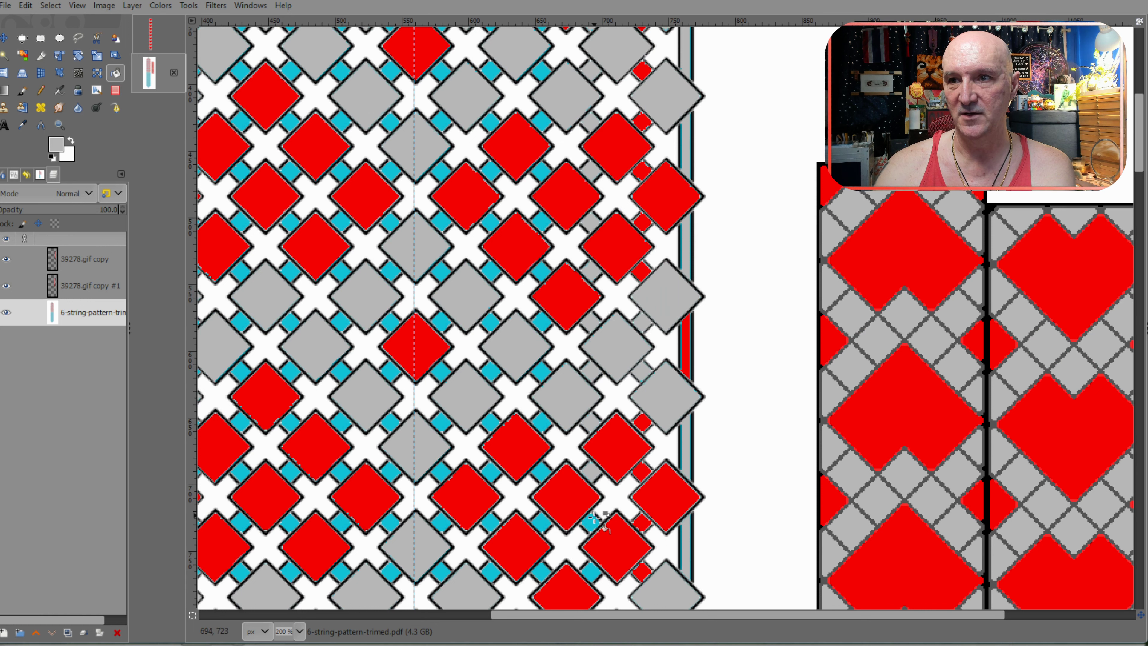
pyautogui.scroll(-3, 592, 511)
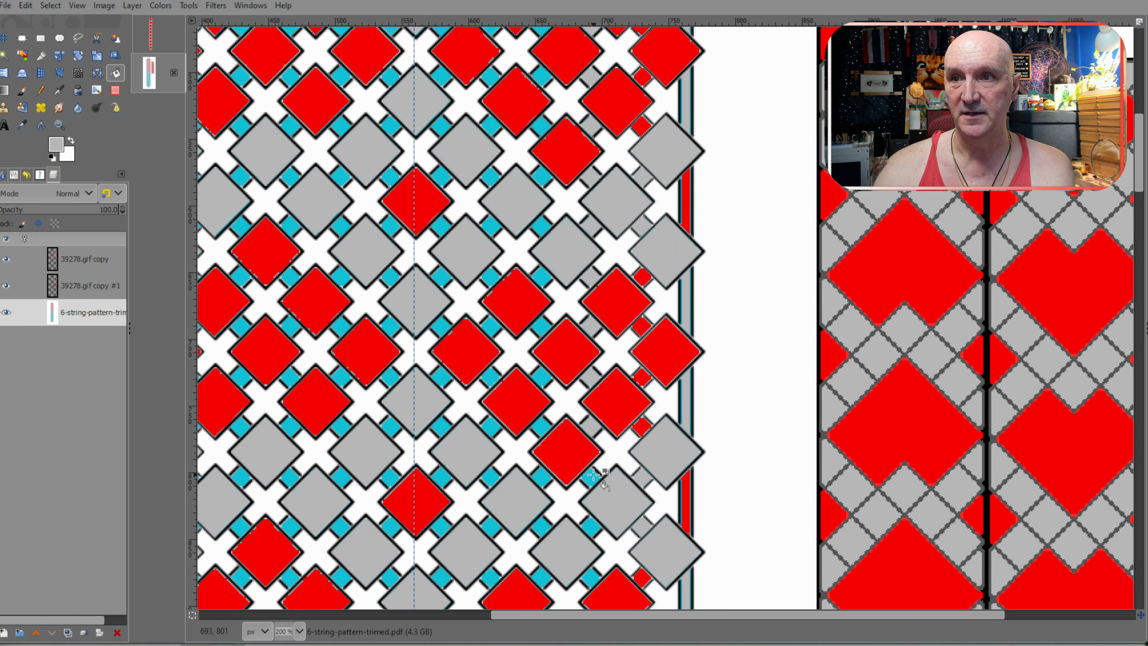
pyautogui.scroll(-3, 599, 506)
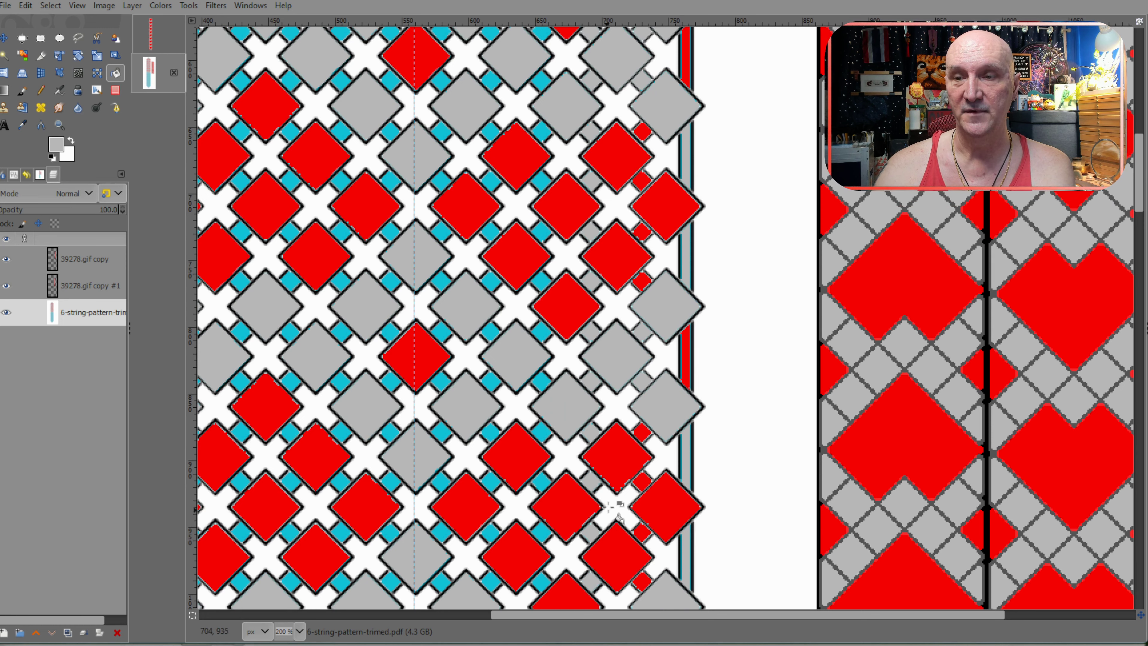
pyautogui.scroll(-3, 608, 508)
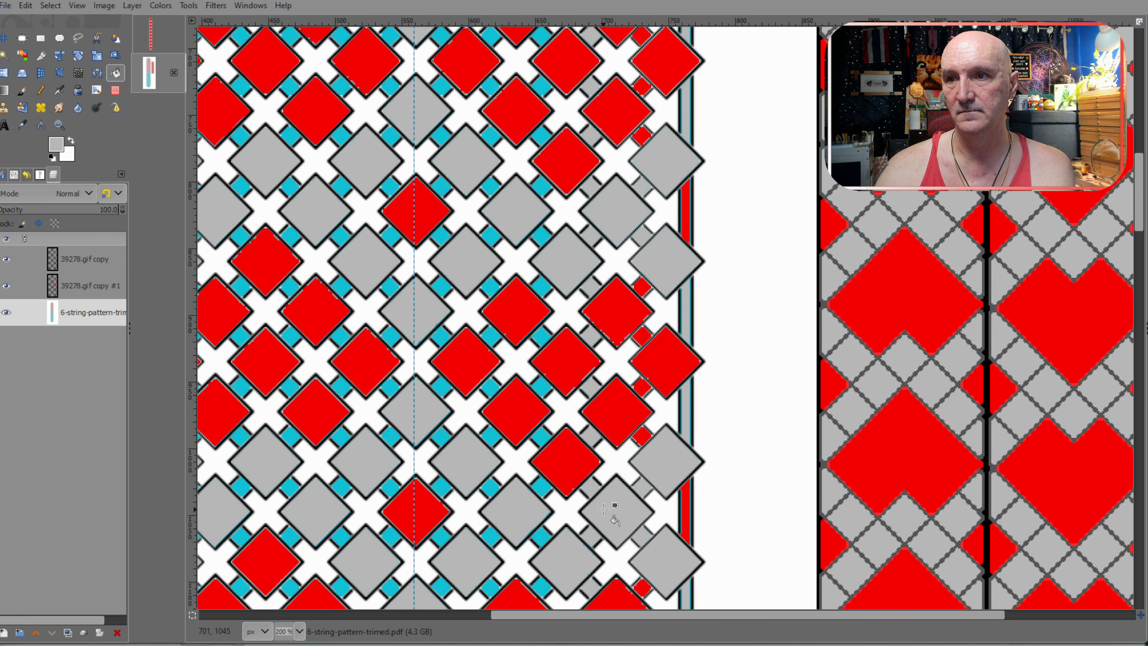
pyautogui.scroll(-3, 606, 507)
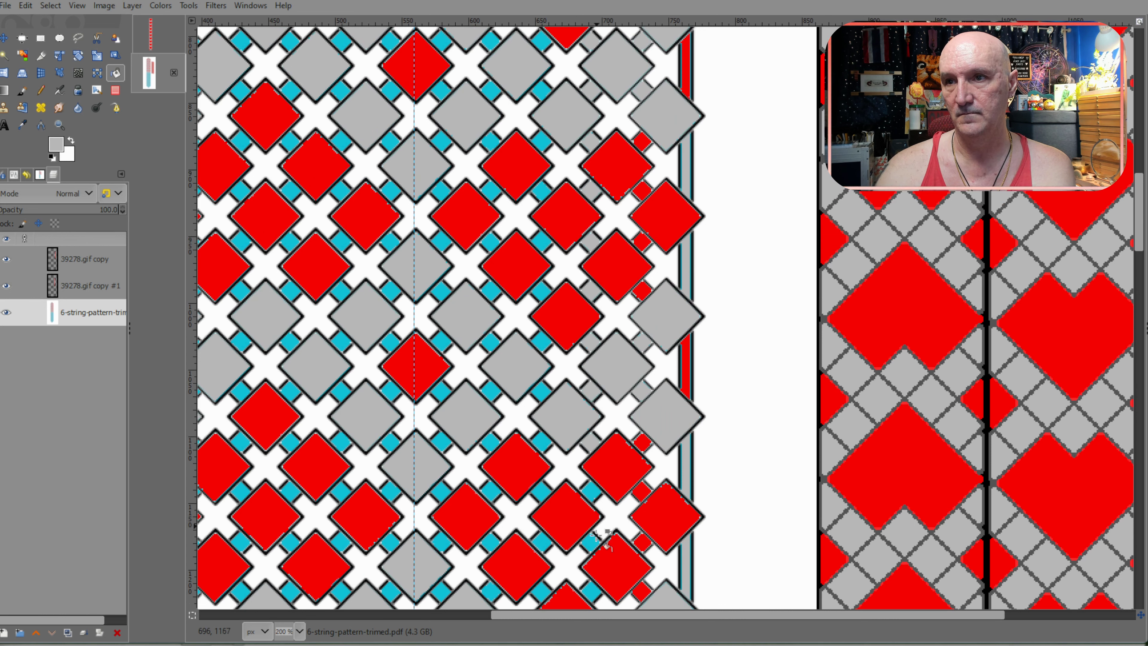
pyautogui.scroll(-4, 606, 471)
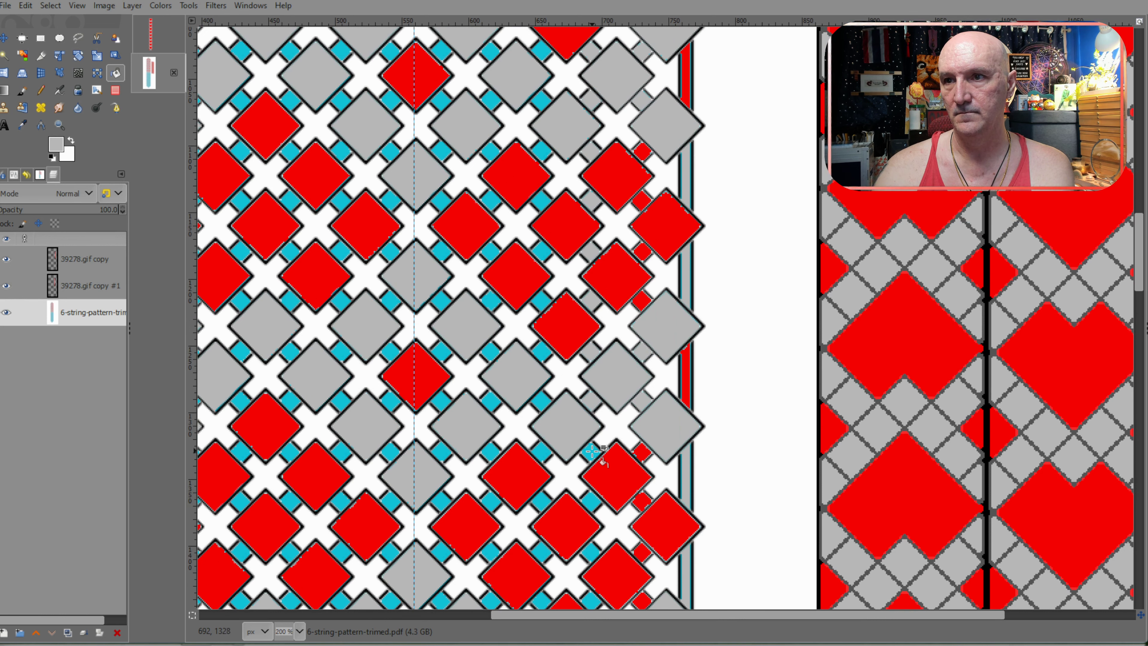
pyautogui.scroll(-5, 575, 447)
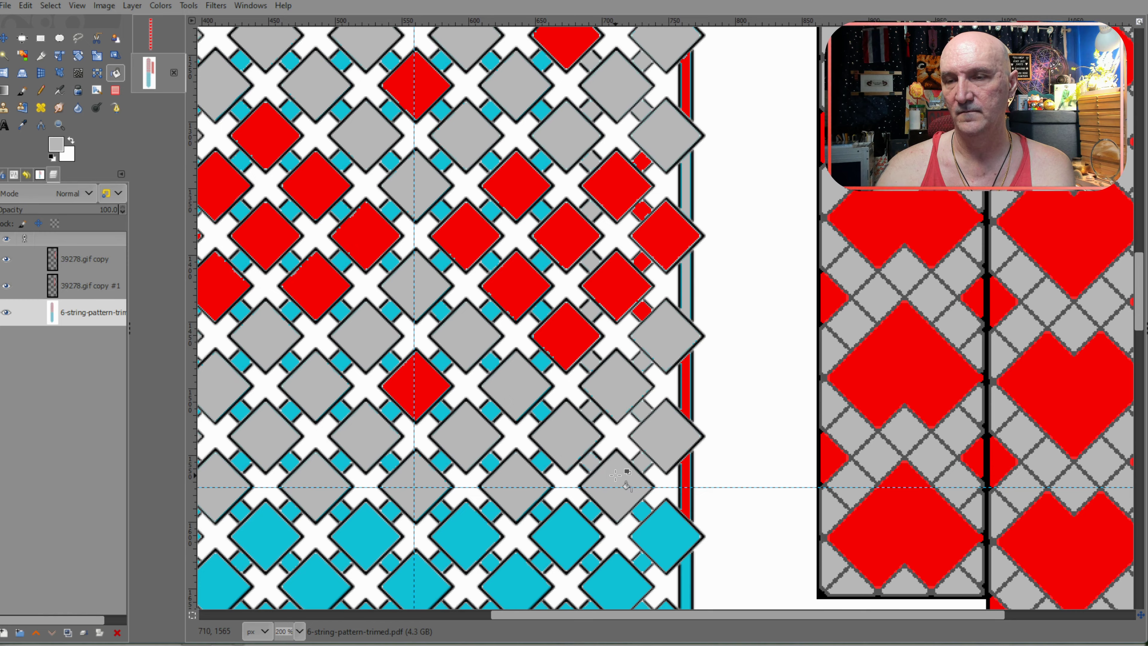
# Step: Fill the third column of small strand segments from the right edge red, from the pattern's top to just below the first heart
pyautogui.scroll(15, 610, 463)
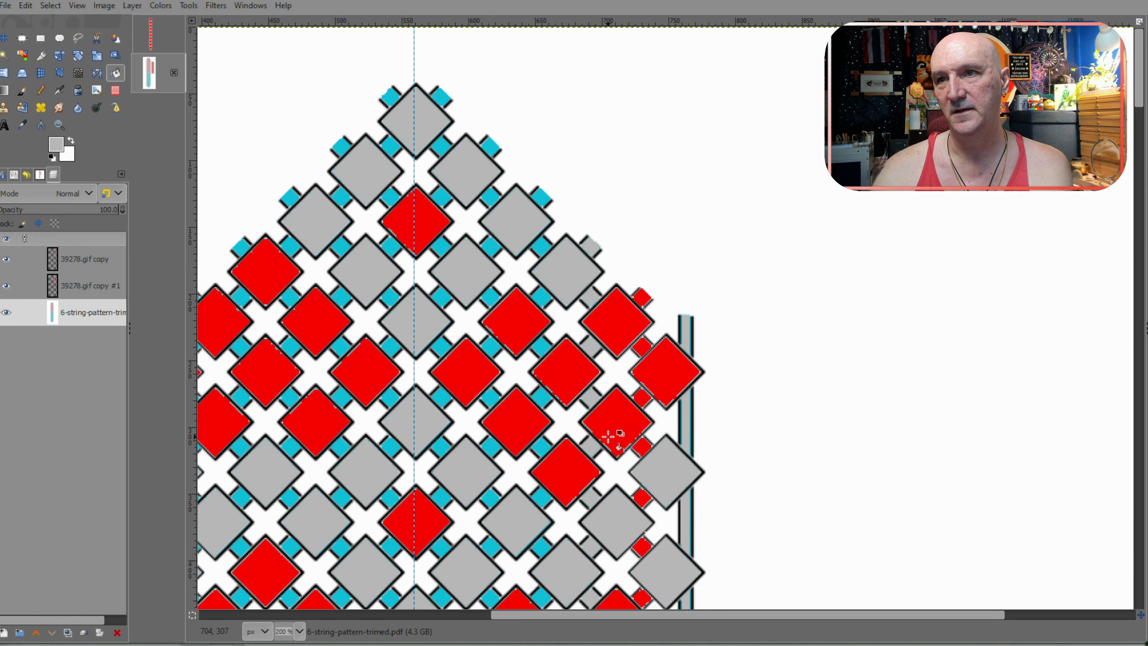
pyautogui.click(563, 364)
pyautogui.click(538, 199)
pyautogui.click(543, 246)
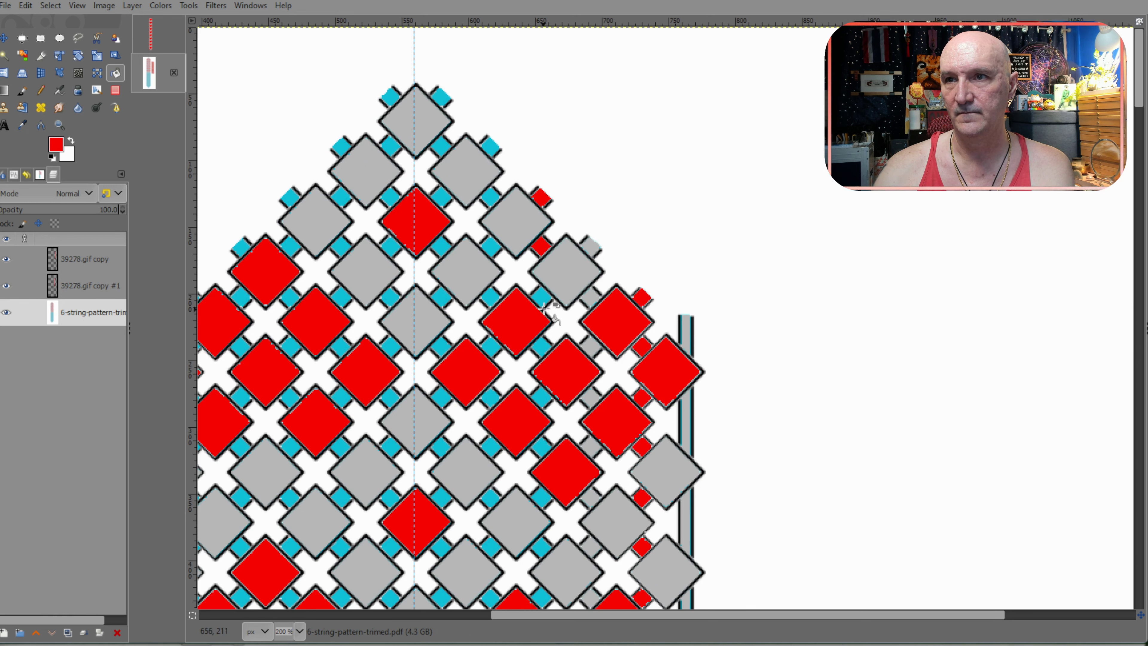
pyautogui.click(542, 298)
pyautogui.click(542, 347)
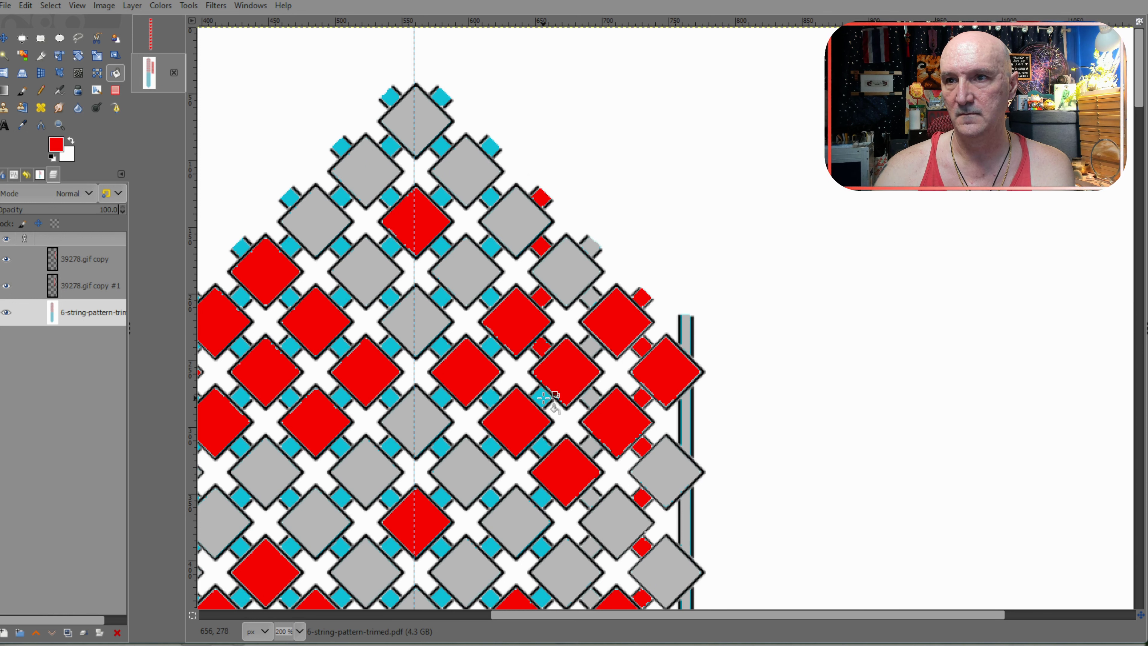
pyautogui.click(543, 397)
pyautogui.click(542, 447)
pyautogui.click(543, 491)
# Step: Fill the third strand column's segments red between the first and second hearts and alongside the second heart
pyautogui.scroll(-3, 544, 485)
pyautogui.click(542, 401)
pyautogui.click(542, 451)
pyautogui.click(541, 502)
pyautogui.click(541, 550)
pyautogui.scroll(-3, 545, 474)
pyautogui.click(546, 460)
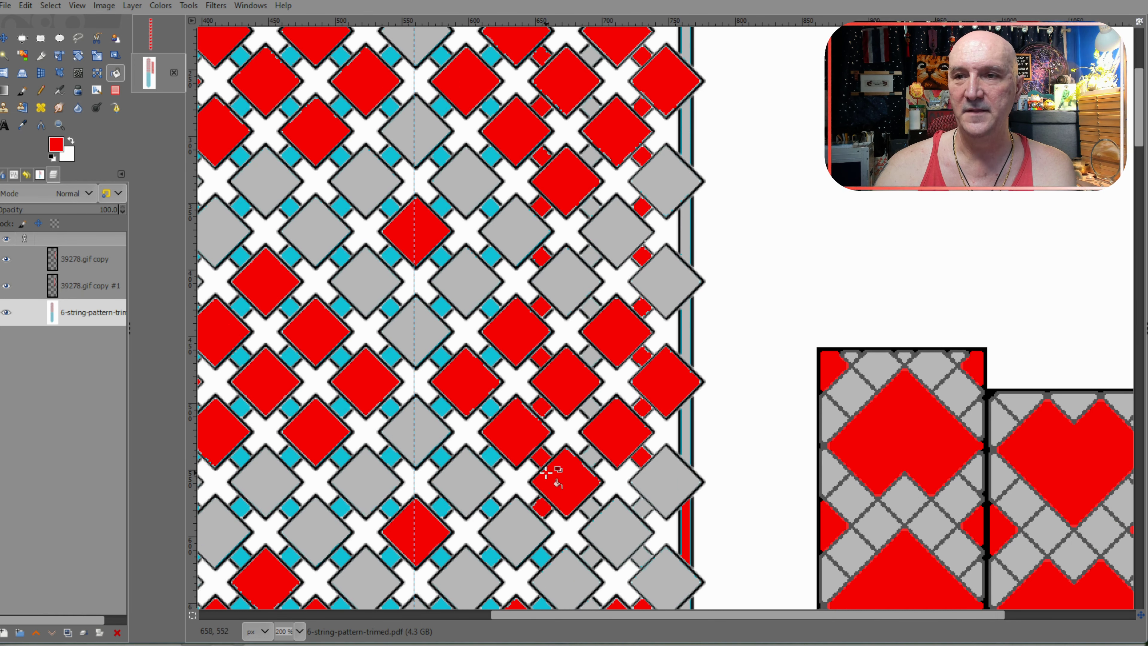
# Step: Fill the third strand column's segments red from below the second heart through the end of the third heart
pyautogui.scroll(-3, 546, 472)
pyautogui.click(540, 414)
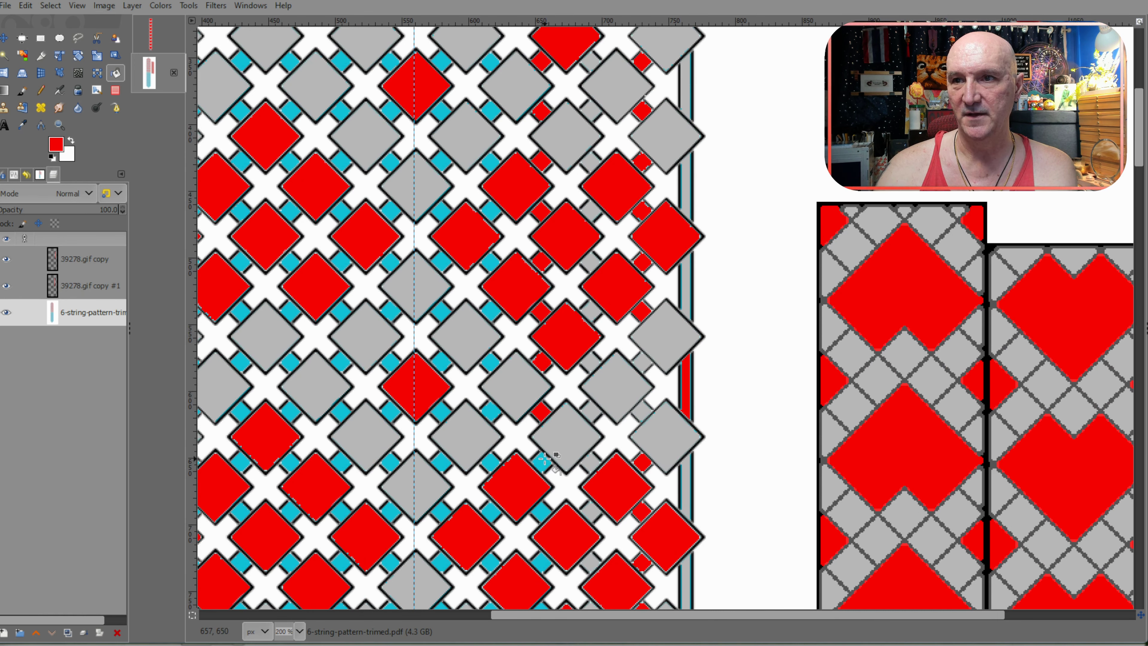
pyautogui.click(542, 513)
pyautogui.scroll(-3, 545, 511)
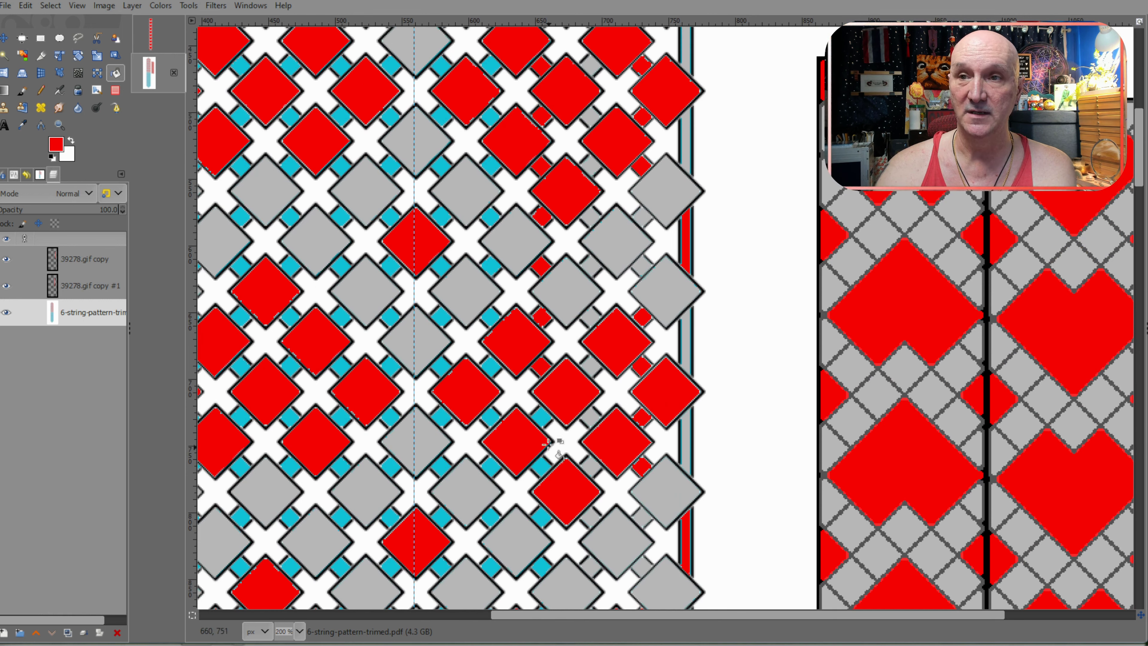
pyautogui.click(542, 466)
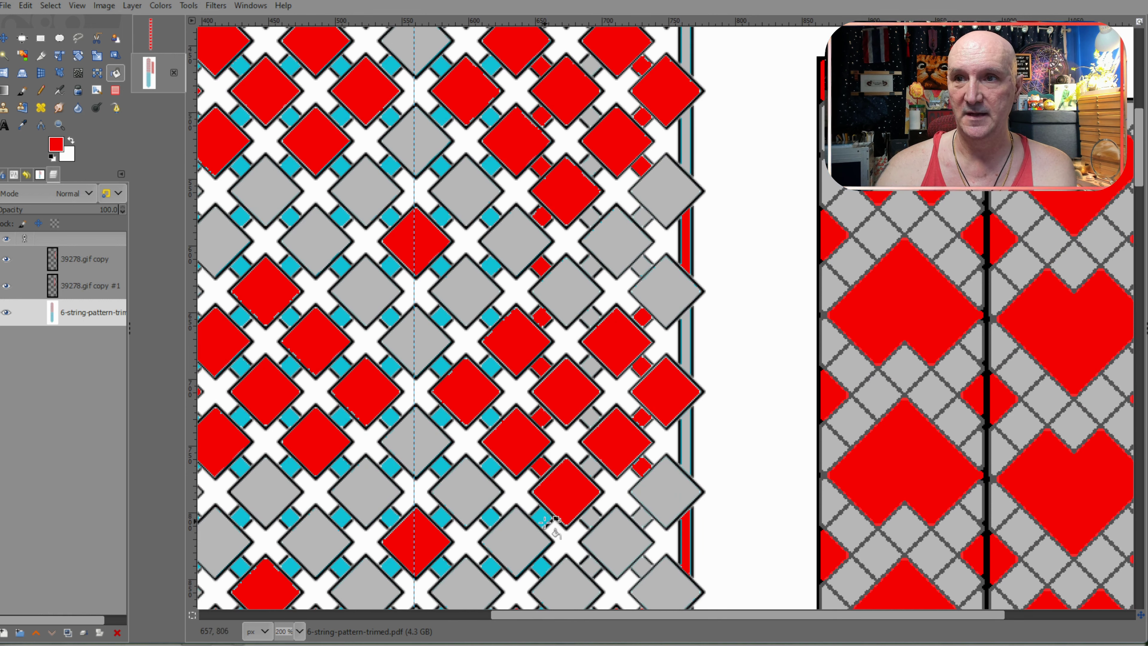
pyautogui.click(541, 515)
# Step: Fill the third strand column's segments between the third and fourth hearts and beside the fourth heart red
pyautogui.scroll(-3, 560, 494)
pyautogui.click(543, 419)
pyautogui.click(541, 521)
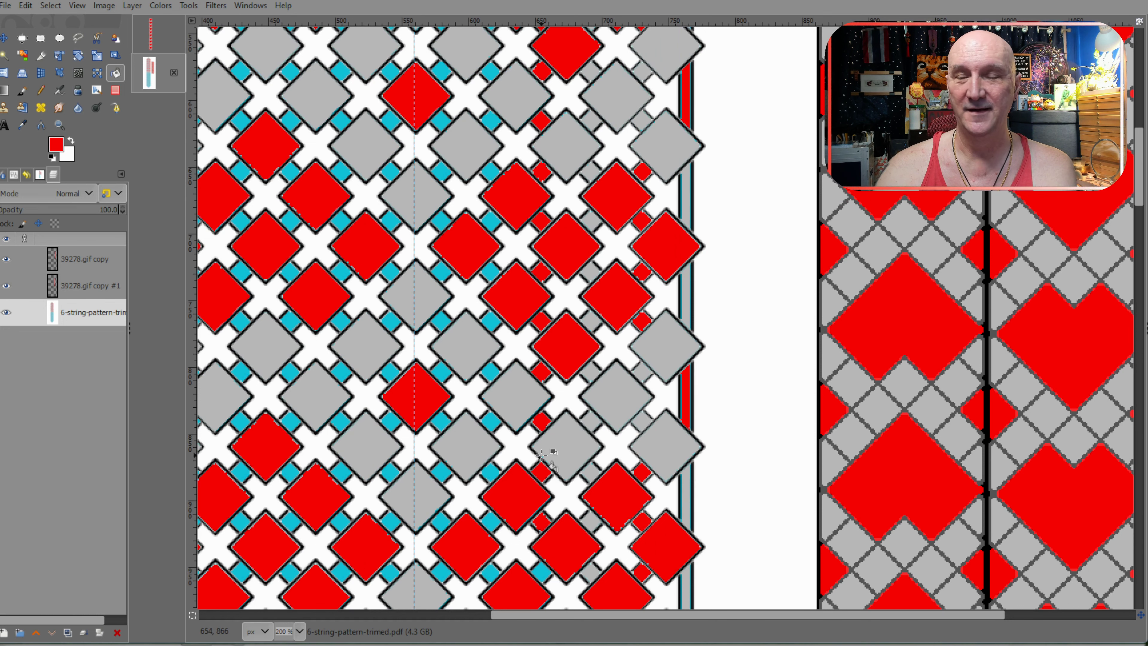
pyautogui.scroll(-3, 546, 443)
pyautogui.click(543, 428)
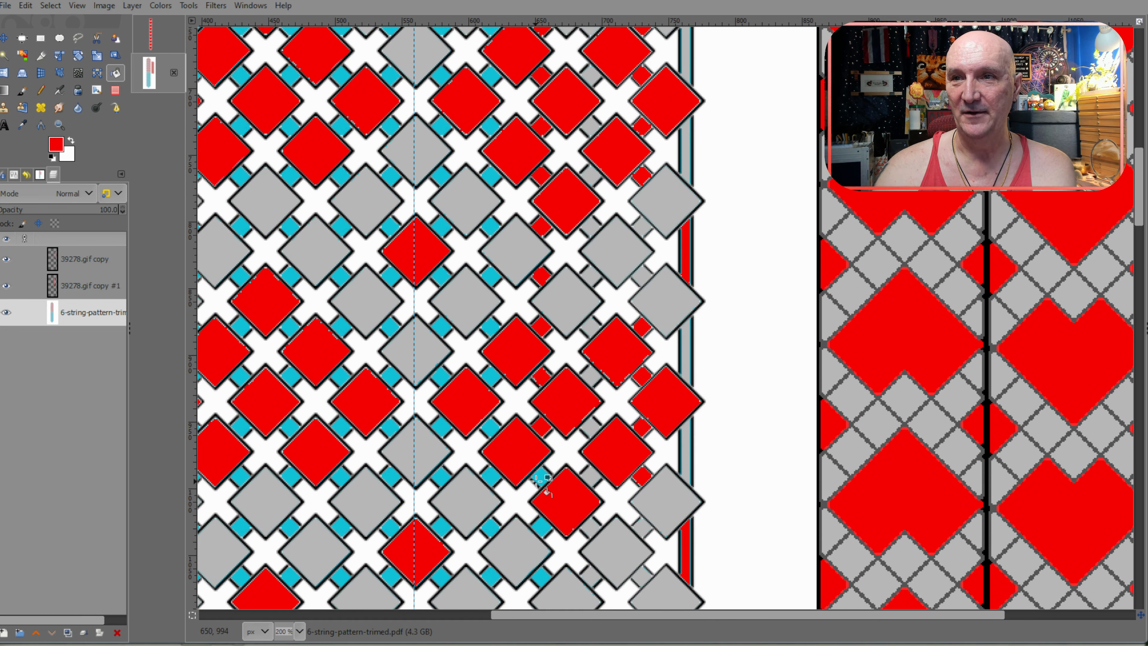
# Step: Fill the third strand column's segments red from below the fourth heart down along the fifth heart
pyautogui.scroll(-3, 557, 498)
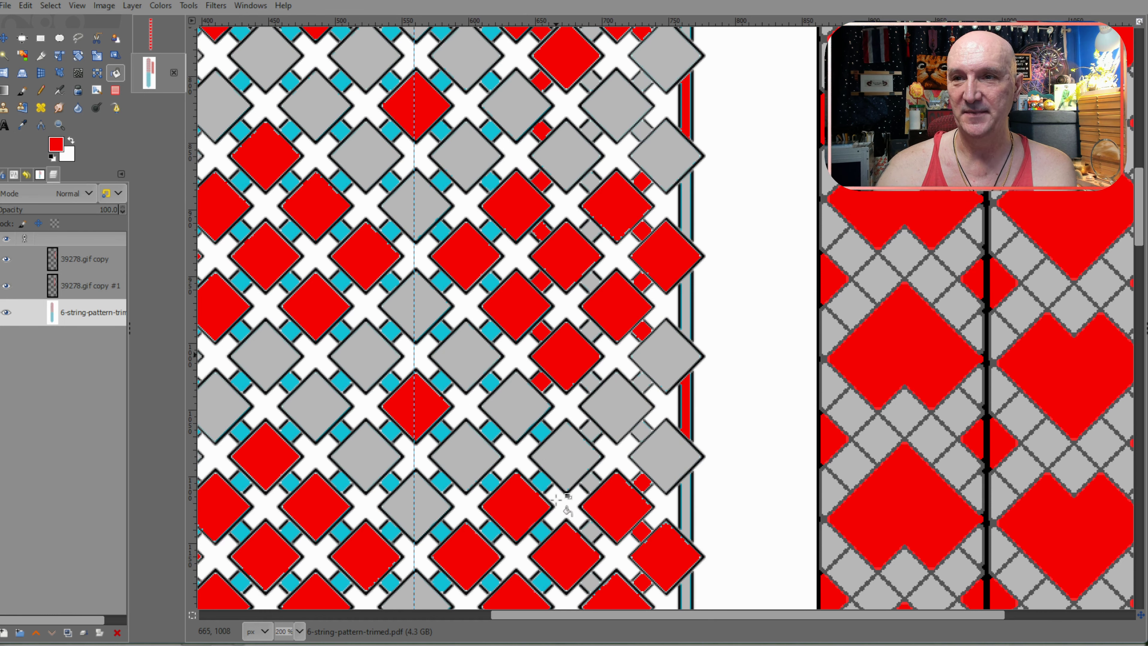
pyautogui.click(539, 432)
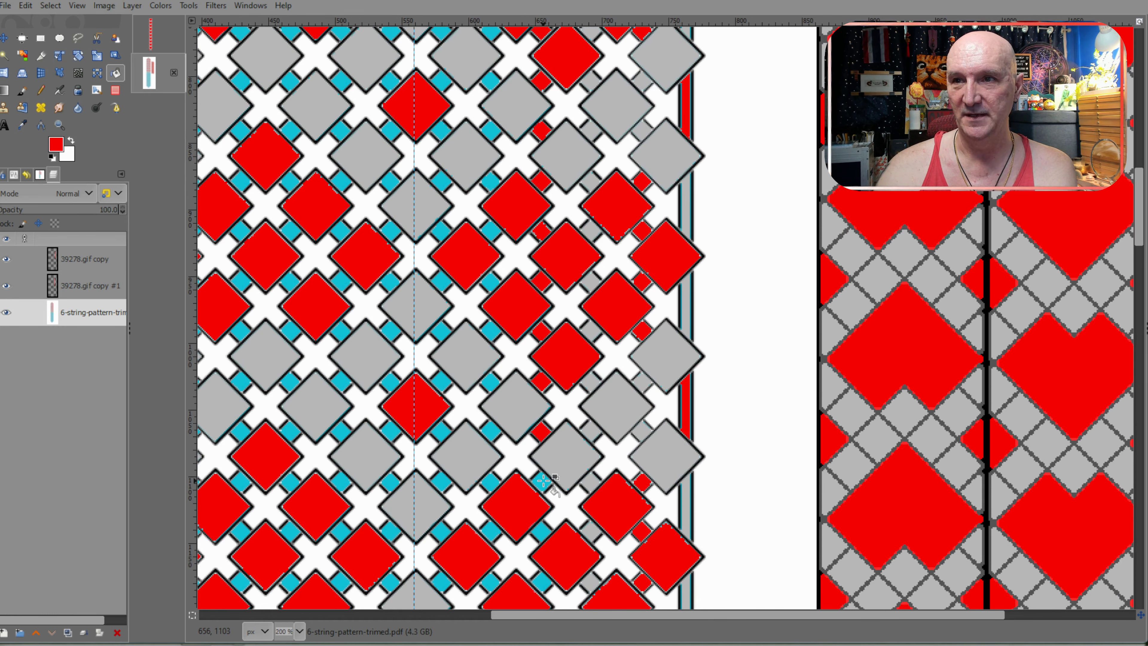
pyautogui.click(540, 530)
pyautogui.scroll(-3, 574, 473)
pyautogui.click(540, 436)
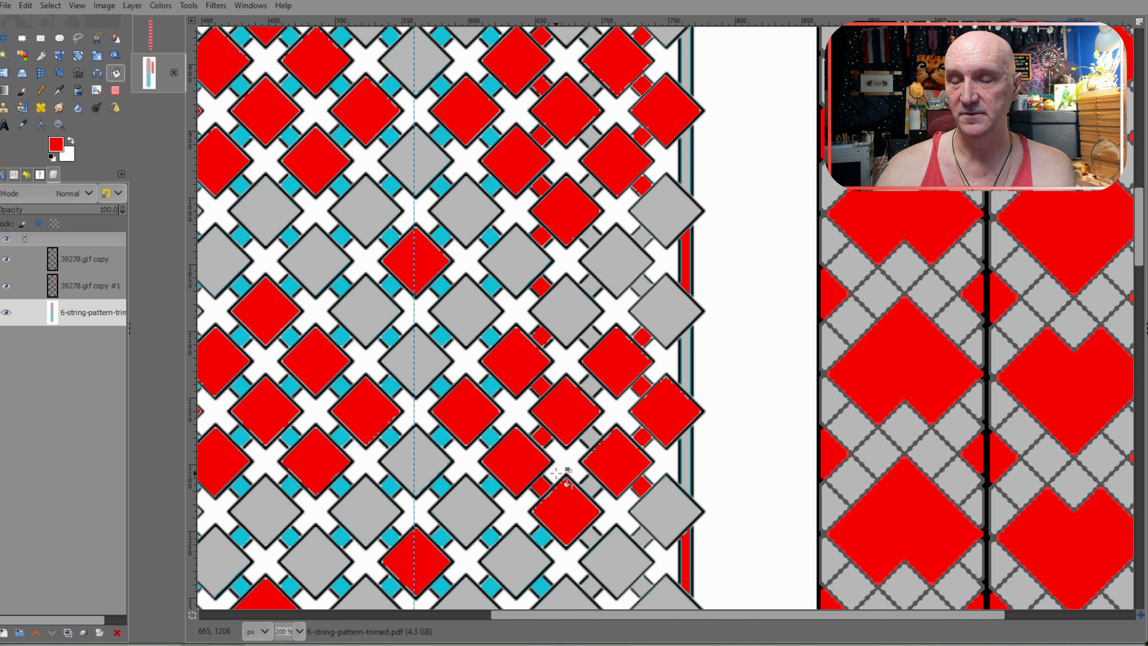
# Step: Fill the third strand column's segments red from below the fifth heart down to the last grey rows below the sixth heart
pyautogui.scroll(-3, 557, 472)
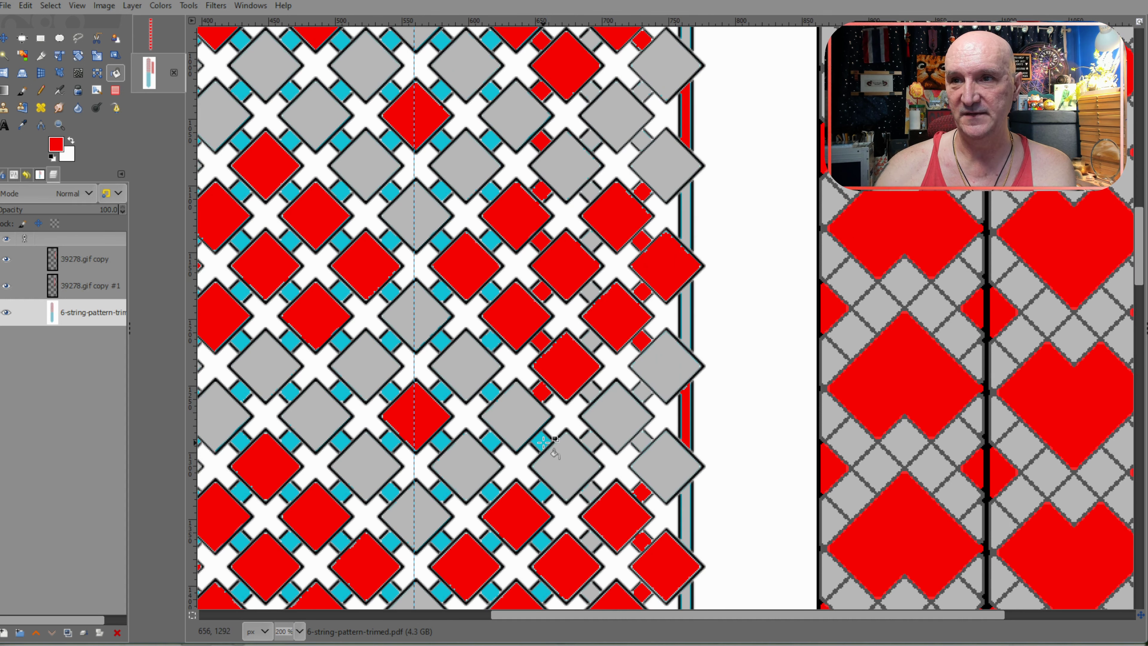
pyautogui.click(542, 441)
pyautogui.click(542, 491)
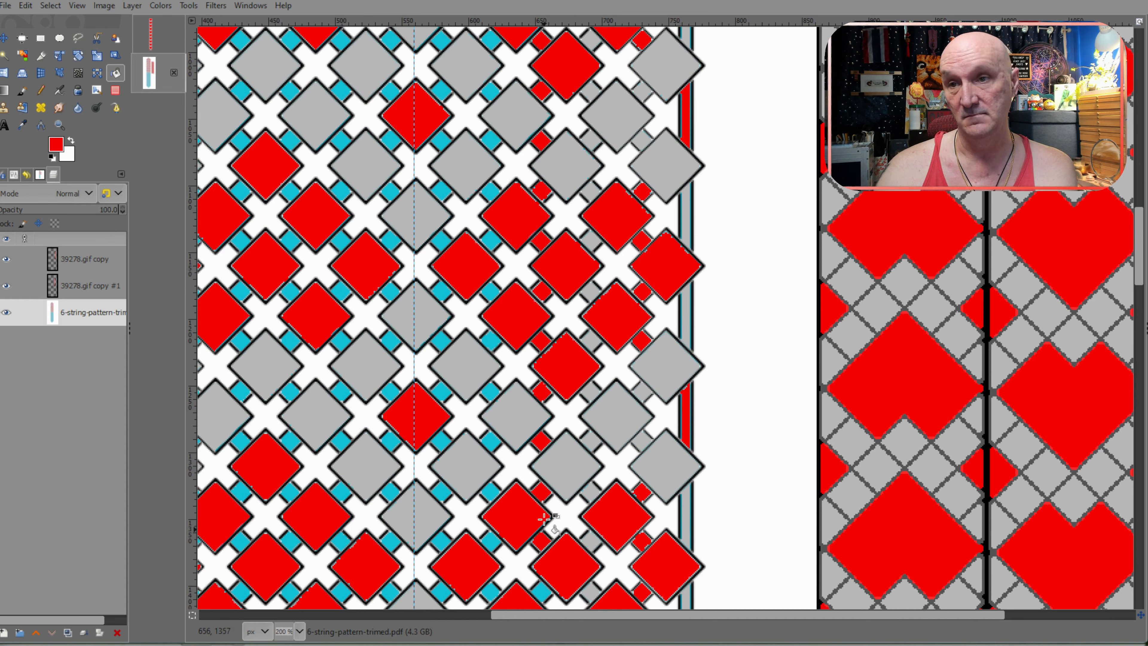
pyautogui.scroll(-3, 551, 513)
pyautogui.click(542, 446)
pyautogui.click(544, 496)
pyautogui.click(545, 545)
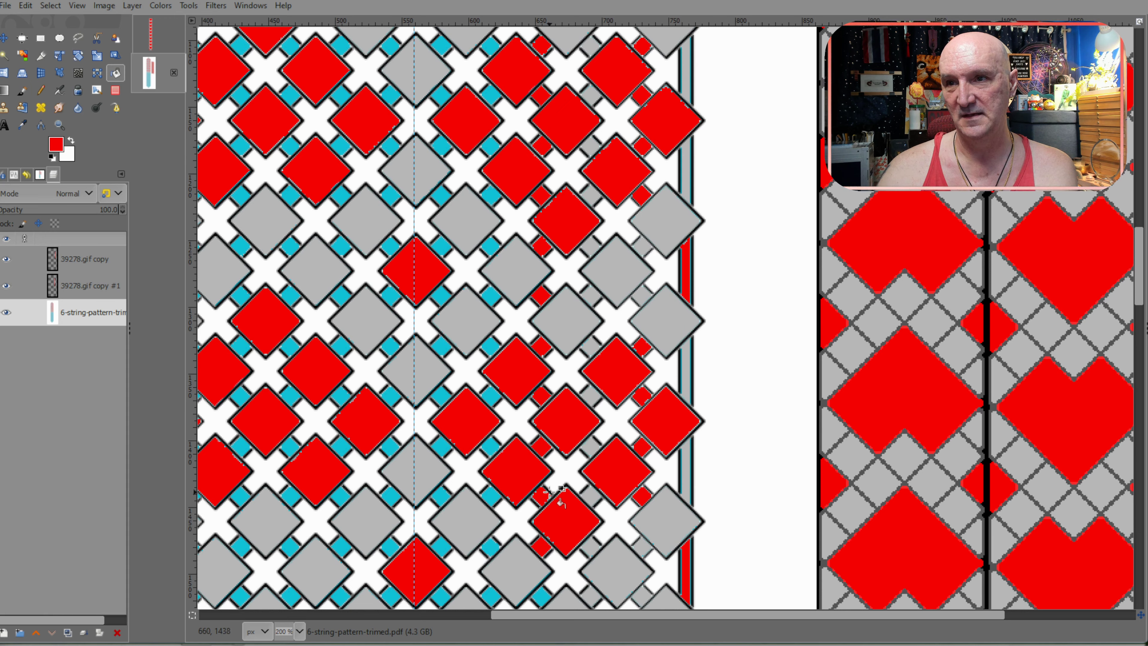
pyautogui.scroll(-3, 550, 490)
pyautogui.click(541, 448)
pyautogui.click(546, 500)
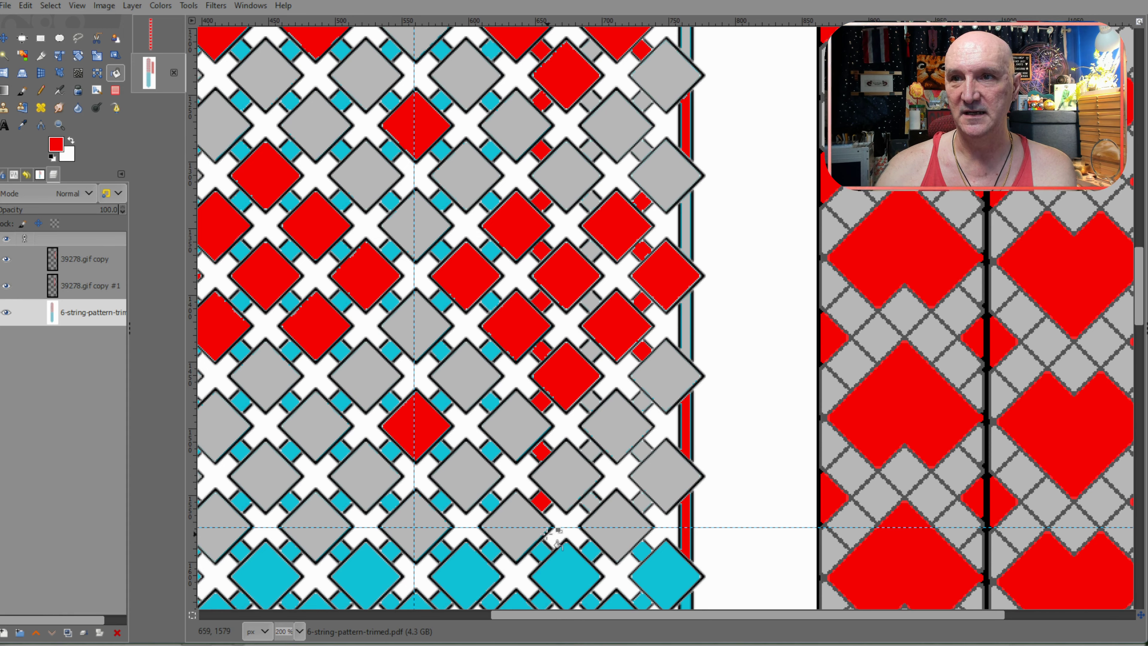
# Step: Fill the fourth strand column's top three segments and the fifth column's segments beside the upper central grey diamond with the diamonds' grey
pyautogui.scroll(15, 566, 498)
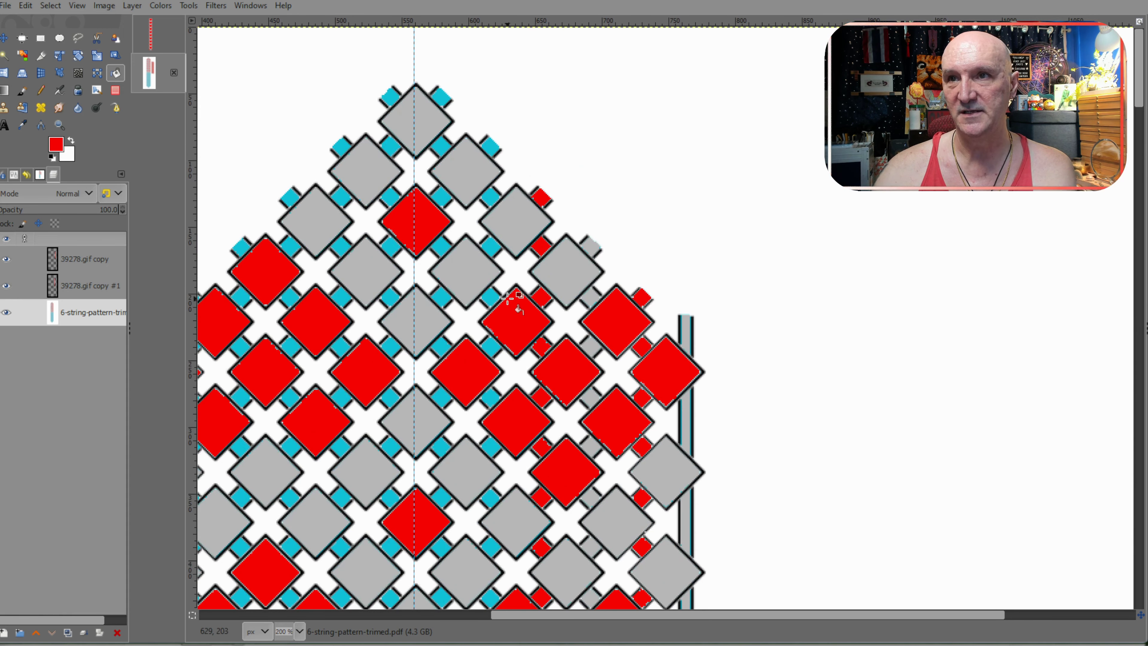
pyautogui.keyDown('ctrl'); pyautogui.click(518, 215); pyautogui.keyUp('ctrl')
pyautogui.click(490, 147)
pyautogui.click(492, 193)
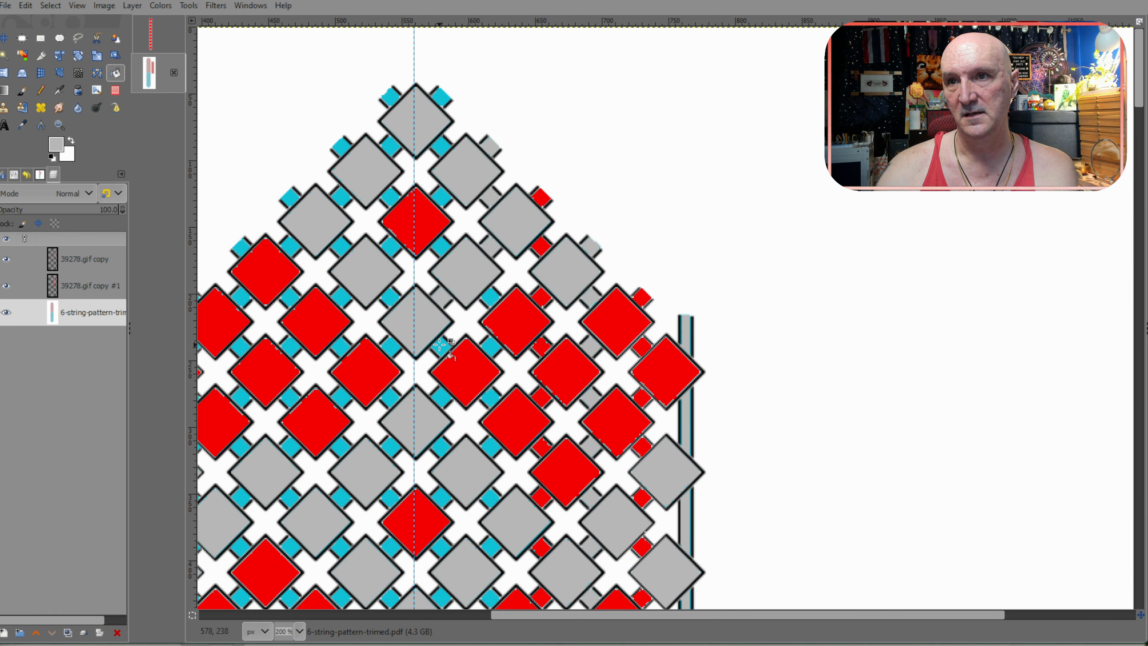
# Step: Fill the fifth strand column's top four segments and the fourth column's segments at the top of the first heart red
pyautogui.keyDown('ctrl'); pyautogui.click(418, 200); pyautogui.keyUp('ctrl')
pyautogui.click(443, 196)
pyautogui.click(441, 146)
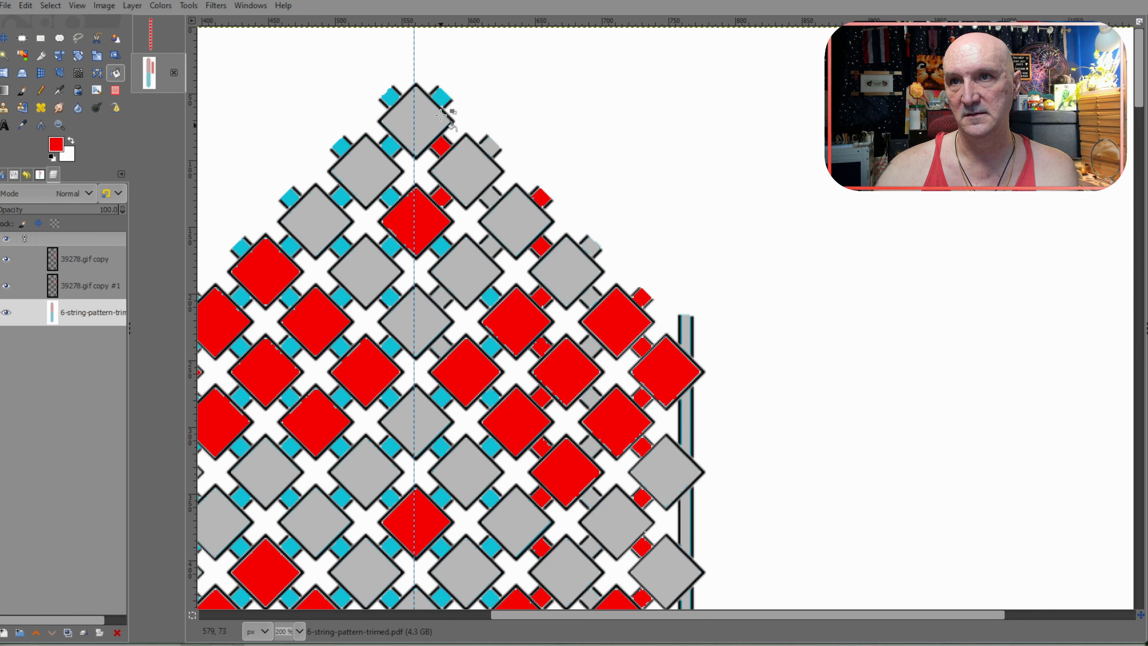
pyautogui.click(443, 99)
pyautogui.click(442, 247)
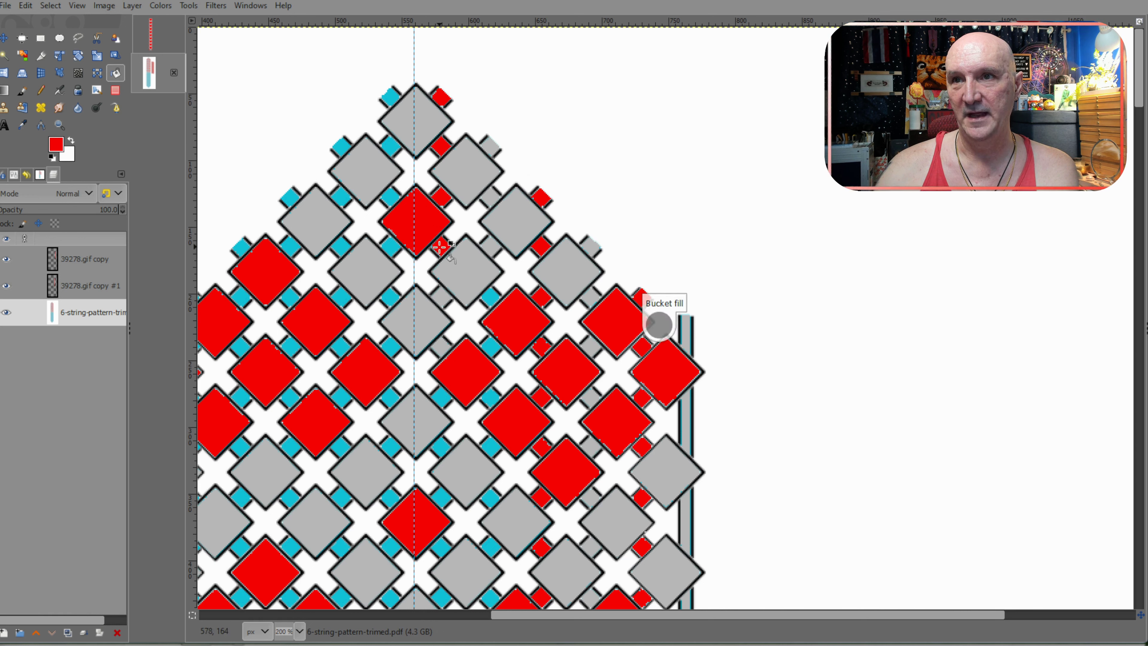
pyautogui.click(493, 299)
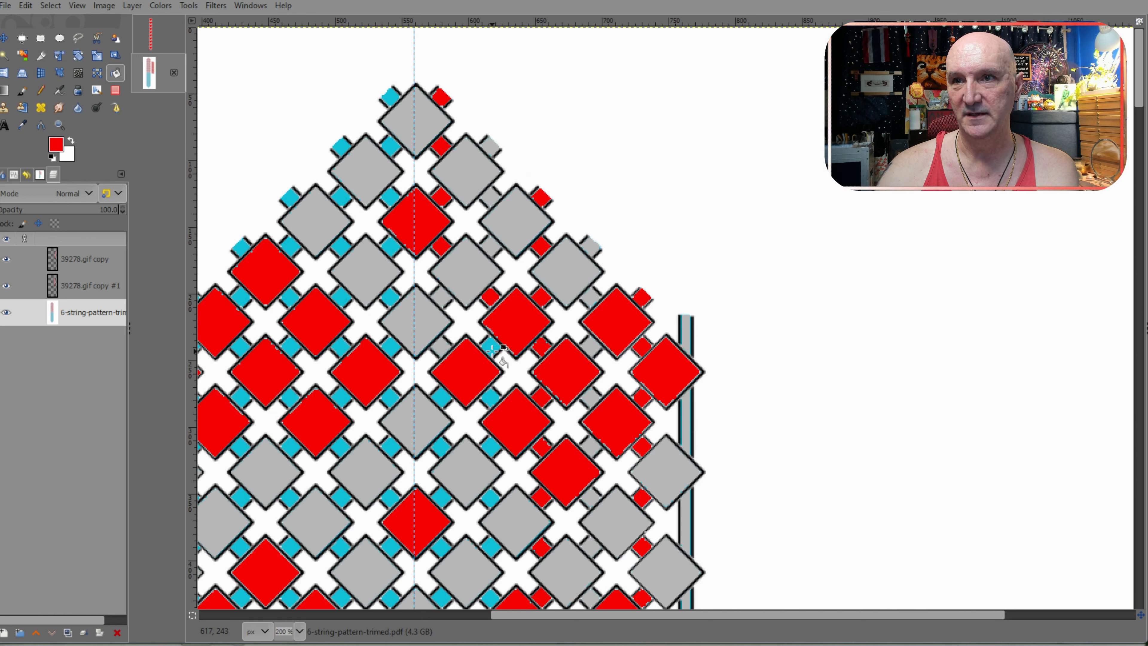
# Step: Along the lower first heart, fill the fifth column grey and the fourth column red, and colour the fifth column red beside the central diamond below
pyautogui.keyDown('ctrl'); pyautogui.click(439, 342); pyautogui.keyUp('ctrl')
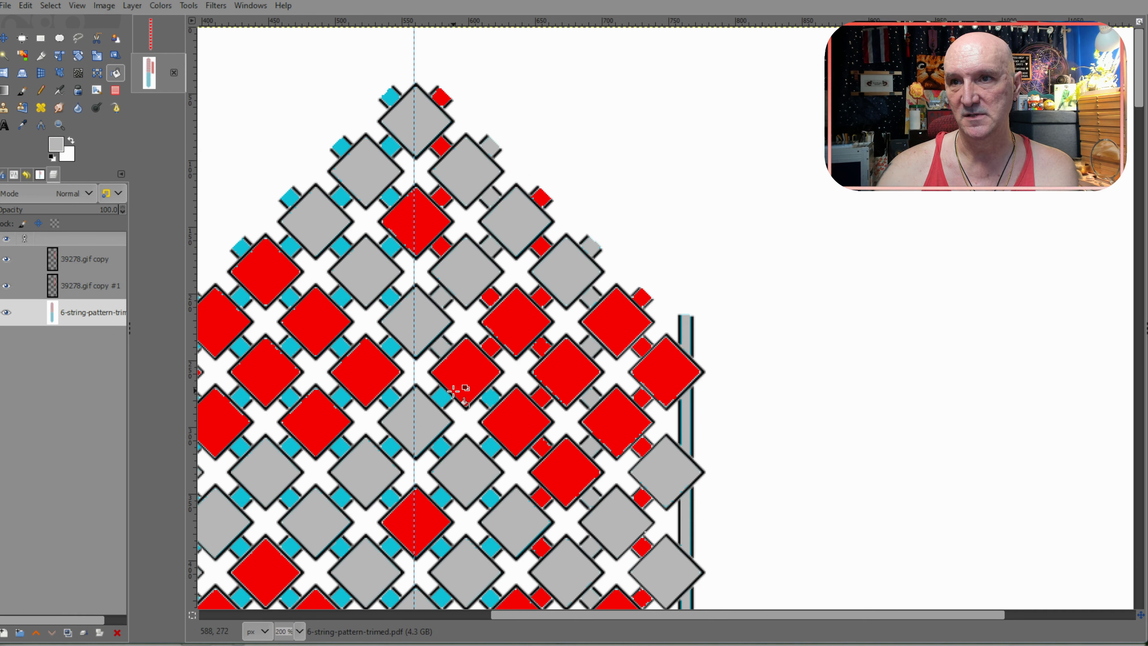
pyautogui.keyDown('ctrl'); pyautogui.click(468, 371); pyautogui.keyUp('ctrl')
pyautogui.click(489, 397)
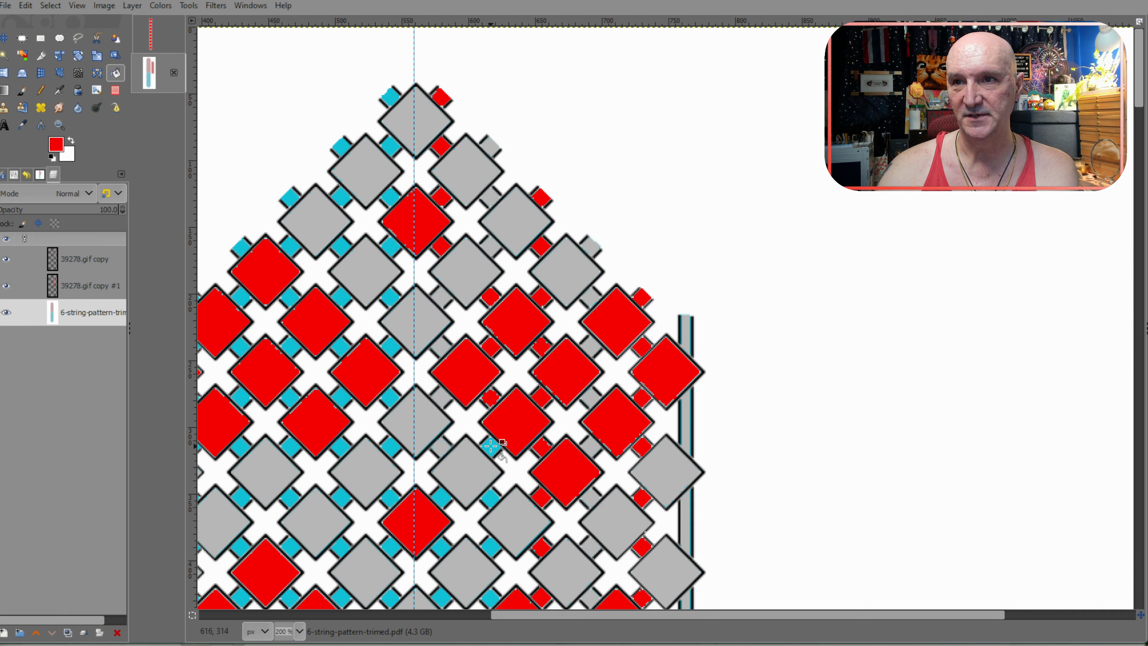
pyautogui.click(440, 498)
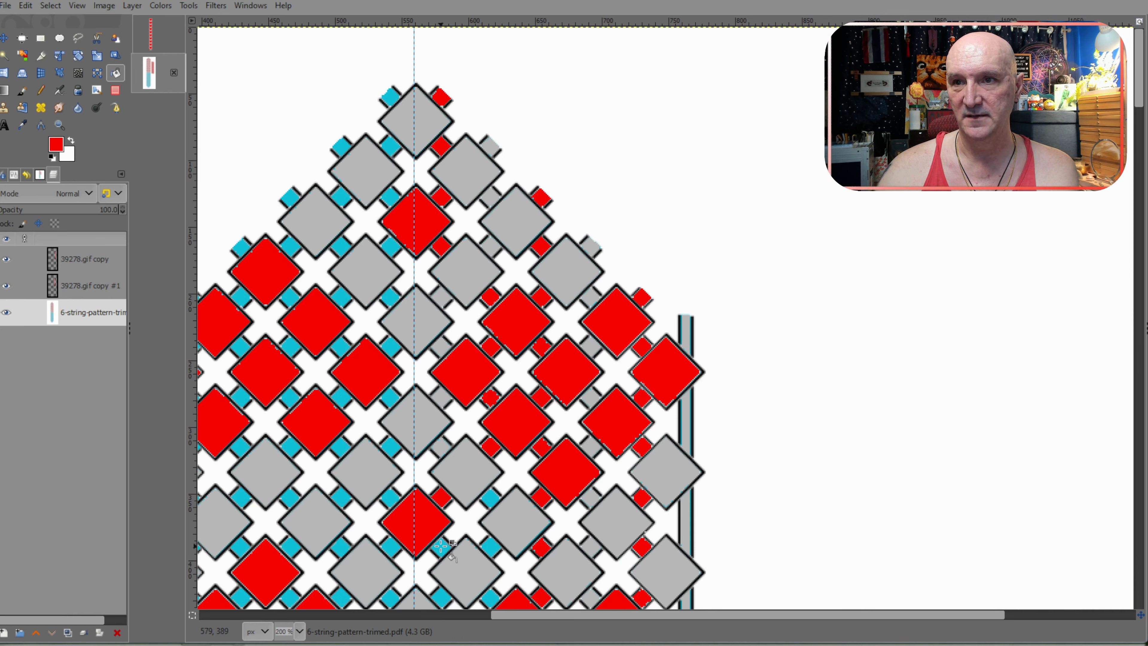
# Step: Fill the fourth column's segments between the first and second hearts and the fifth column's segments along the upper second heart grey
pyautogui.scroll(-3, 472, 452)
pyautogui.keyDown('ctrl'); pyautogui.click(432, 274); pyautogui.keyUp('ctrl')
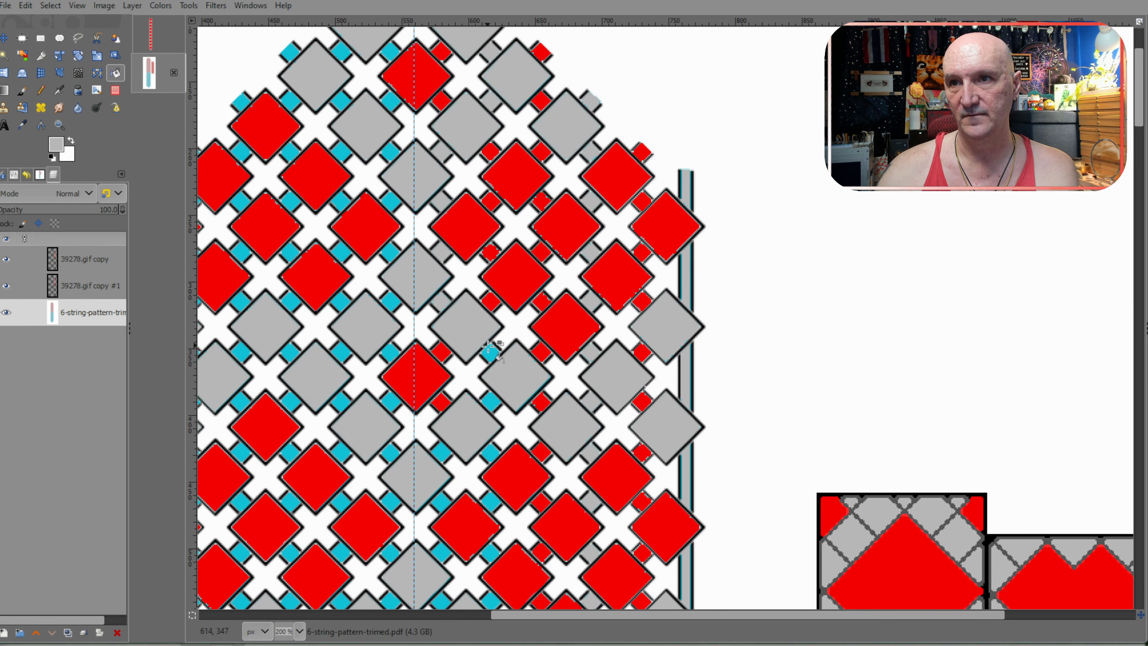
pyautogui.click(489, 351)
pyautogui.click(493, 402)
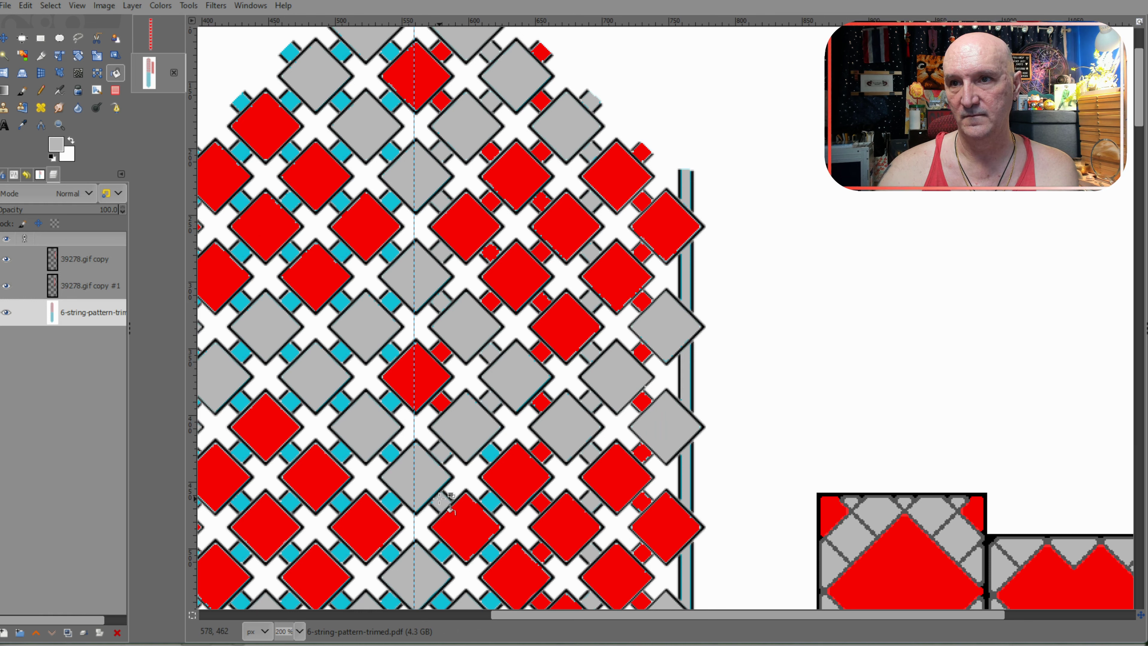
# Step: Fill the fourth strand column's segments red along the full height of the second heart
pyautogui.keyDown('ctrl'); pyautogui.click(416, 384); pyautogui.keyUp('ctrl')
pyautogui.click(491, 452)
pyautogui.click(492, 501)
pyautogui.scroll(-3, 505, 463)
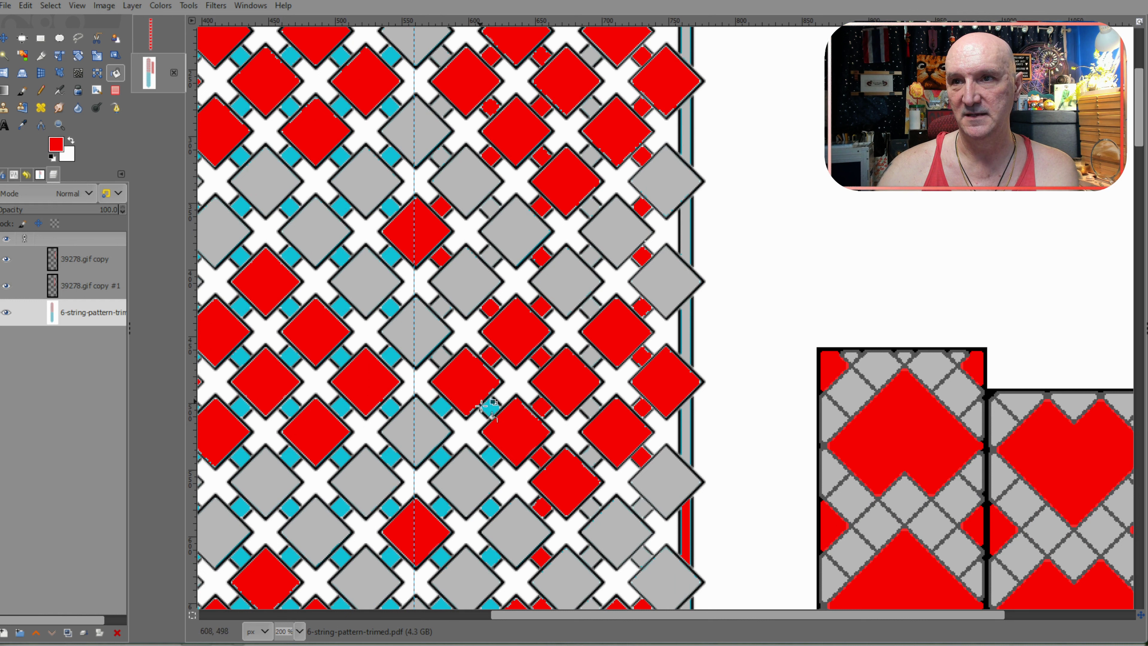
pyautogui.click(490, 407)
pyautogui.click(491, 455)
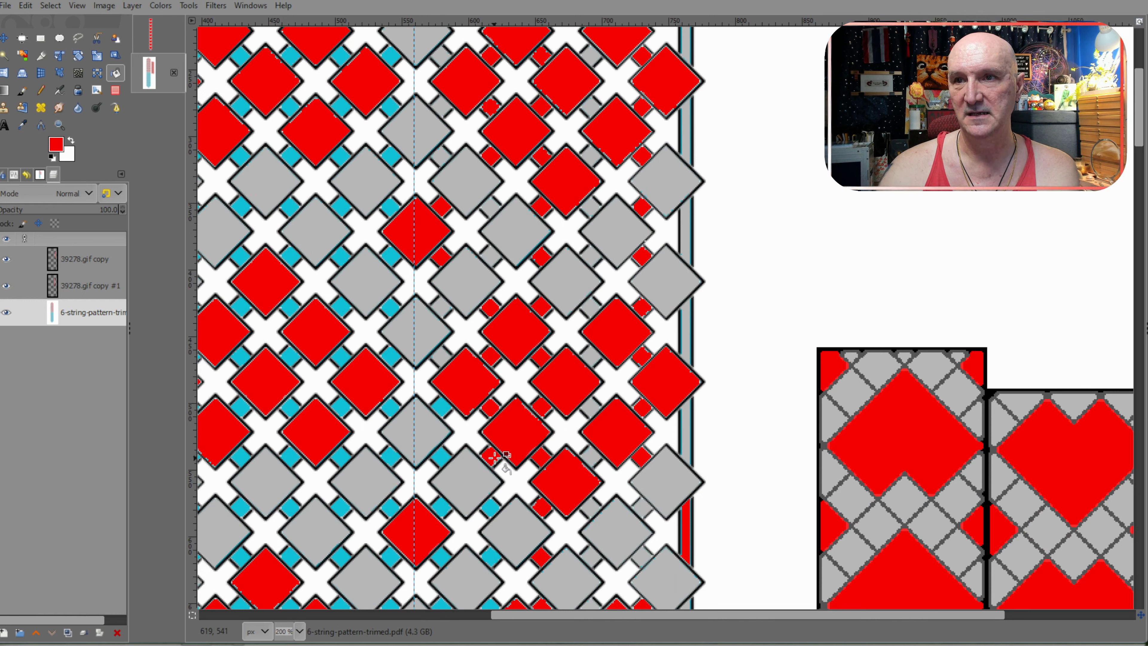
# Step: Fill the fifth column's segments grey along the lower second heart and red beside the central red diamond below it
pyautogui.keyDown('ctrl'); pyautogui.click(433, 341); pyautogui.keyUp('ctrl')
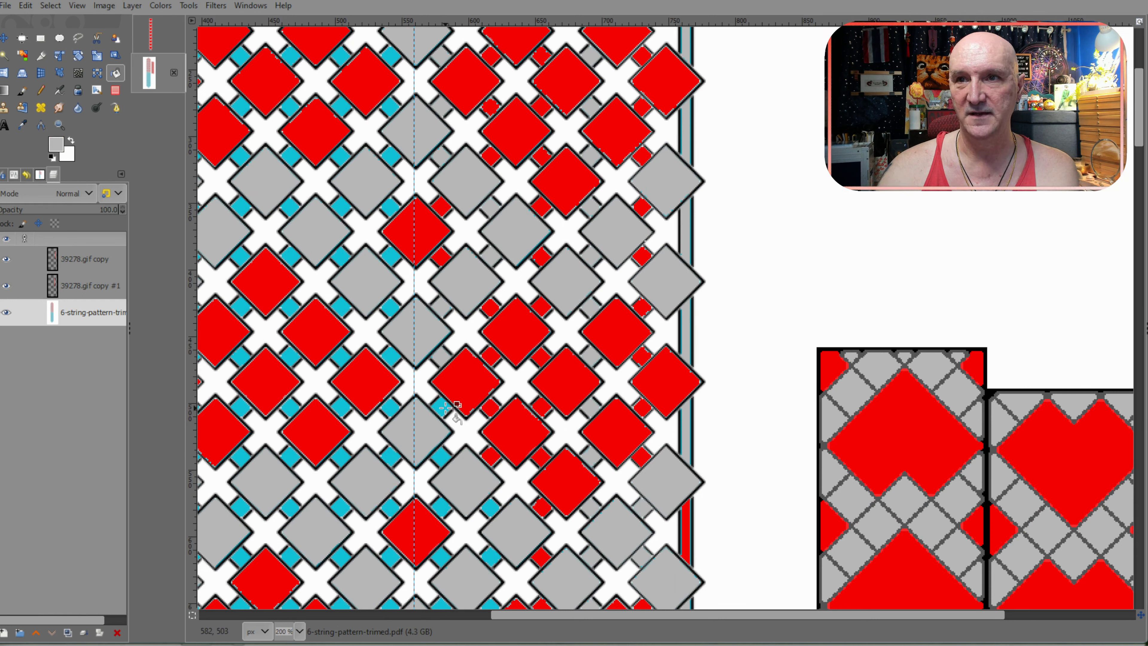
pyautogui.scroll(-3, 462, 427)
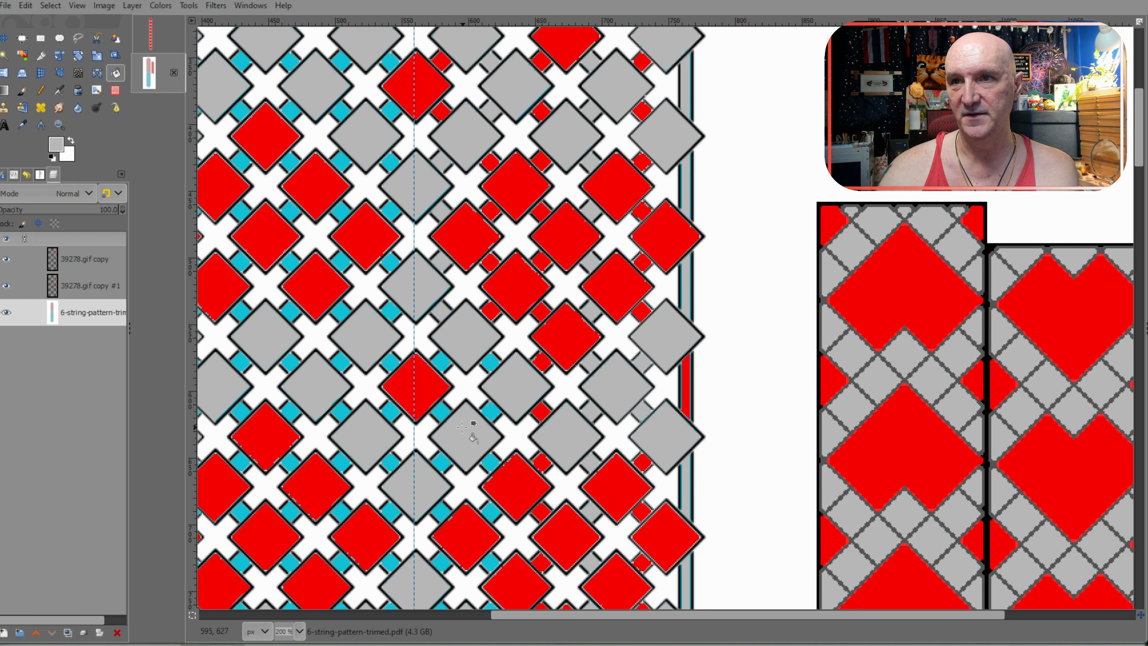
pyautogui.keyDown('ctrl'); pyautogui.click(511, 297); pyautogui.keyUp('ctrl')
pyautogui.click(444, 362)
pyautogui.click(442, 412)
# Step: Fill the fourth column's segments between the second and third hearts and the fifth column's segments along the third heart grey
pyautogui.keyDown('ctrl'); pyautogui.click(475, 343); pyautogui.keyUp('ctrl')
pyautogui.click(491, 361)
pyautogui.click(442, 464)
pyautogui.click(442, 514)
pyautogui.click(440, 561)
# Step: Fill the fourth strand column's segments red along the full height of the third heart
pyautogui.keyDown('ctrl'); pyautogui.click(433, 400); pyautogui.keyUp('ctrl')
pyautogui.click(490, 462)
pyautogui.click(491, 513)
pyautogui.click(490, 563)
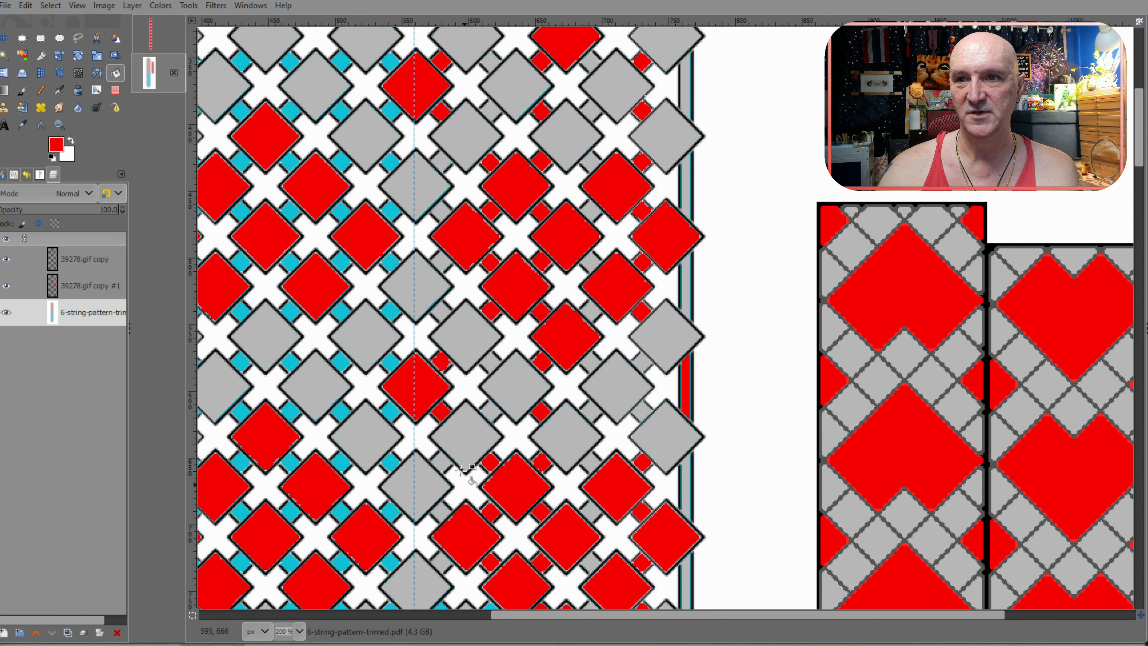
pyautogui.scroll(-3, 462, 470)
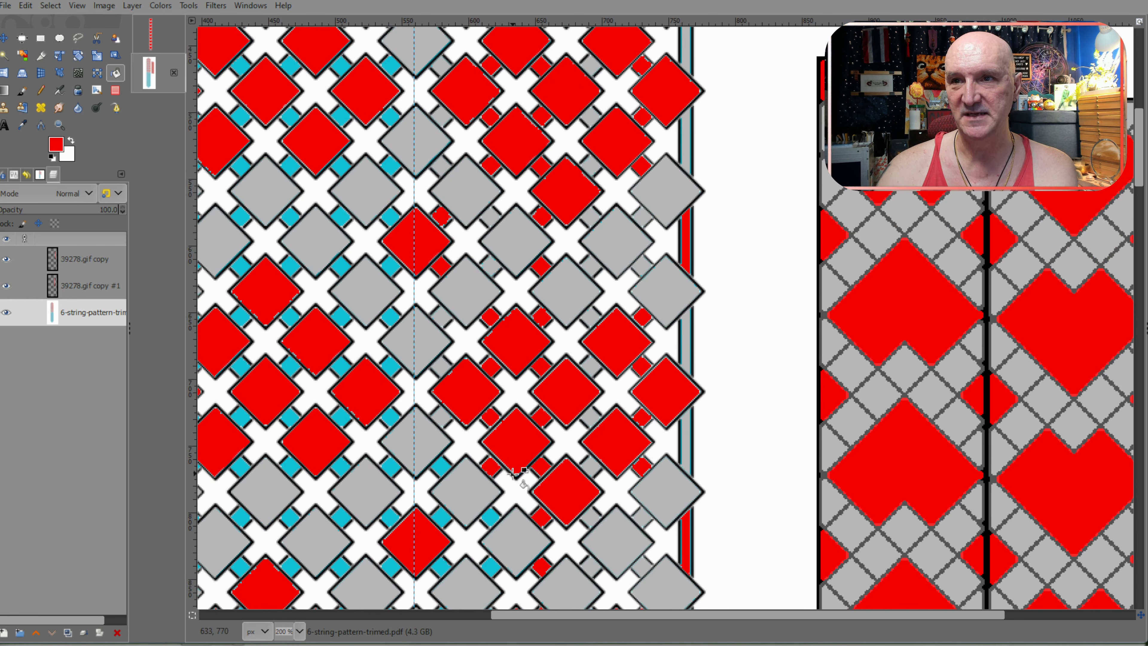
# Step: Between the third and fourth hearts, fill the fourth column's segments grey and the fifth column's segments beside the central diamond red
pyautogui.keyDown('ctrl'); pyautogui.click(427, 447); pyautogui.keyUp('ctrl')
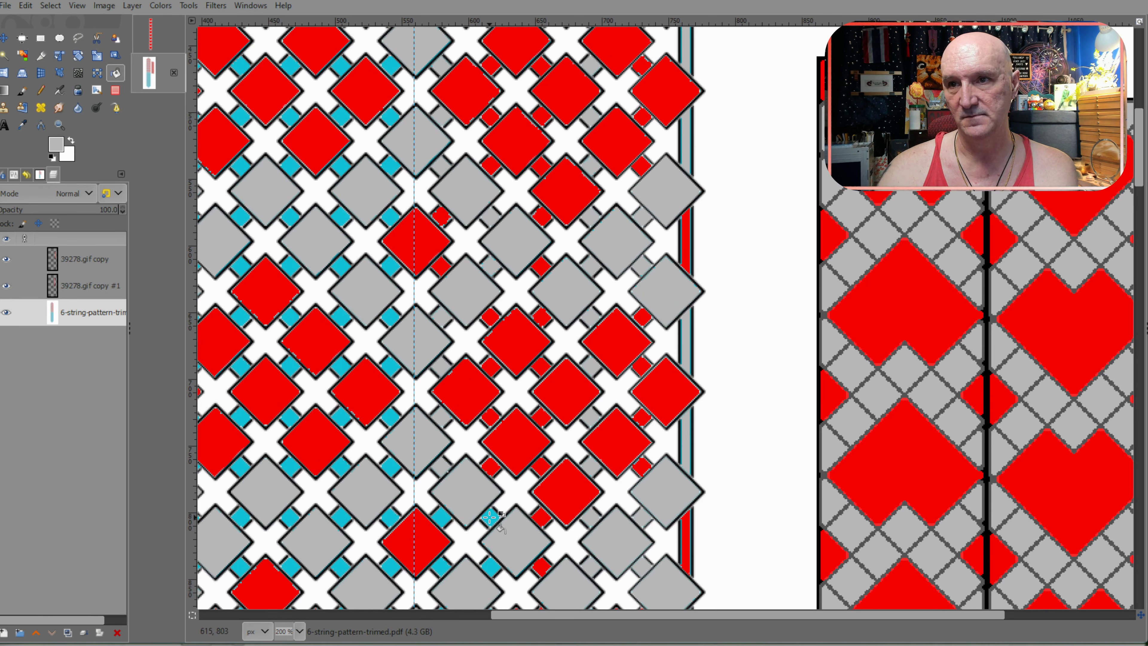
pyautogui.scroll(-3, 493, 493)
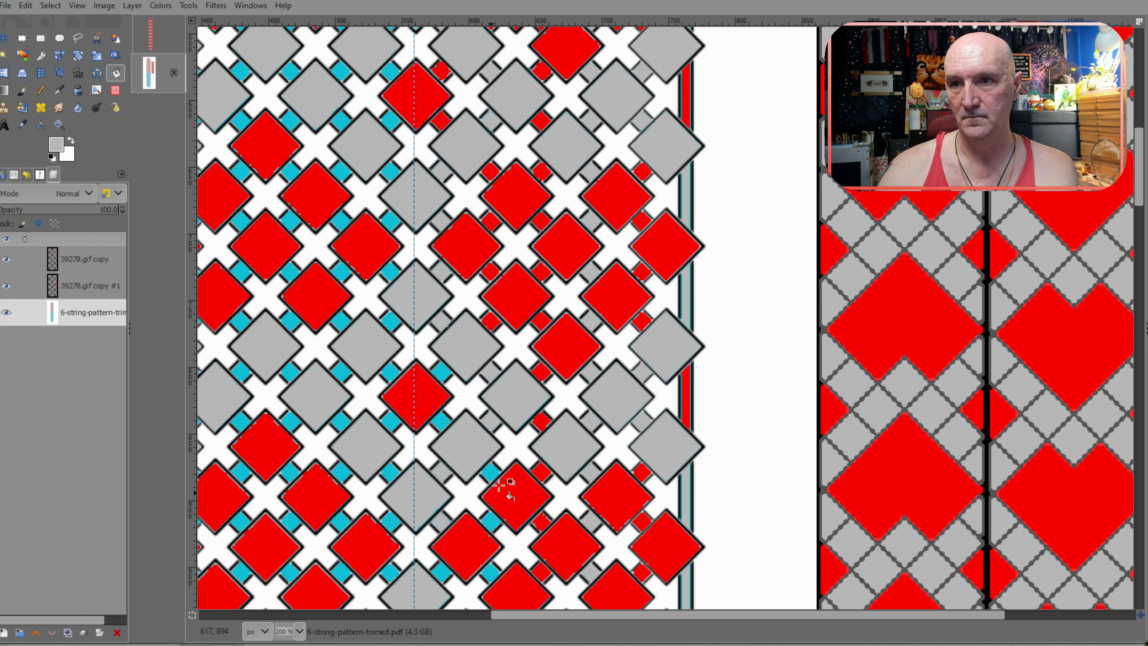
pyautogui.keyDown('ctrl'); pyautogui.click(513, 302); pyautogui.keyUp('ctrl')
pyautogui.click(443, 372)
pyautogui.click(441, 422)
# Step: Fill the fourth strand column's segments red along the fourth heart, undoing the stray red fill in the fifth column
pyautogui.click(491, 471)
pyautogui.click(491, 521)
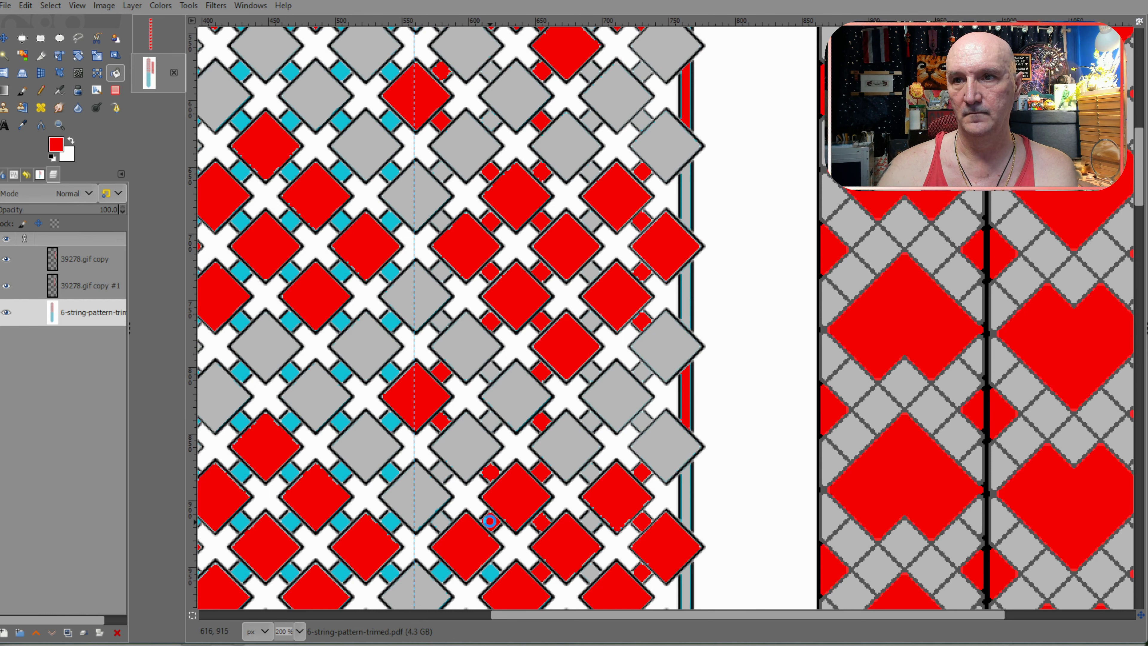
pyautogui.scroll(-3, 493, 488)
pyautogui.click(441, 427)
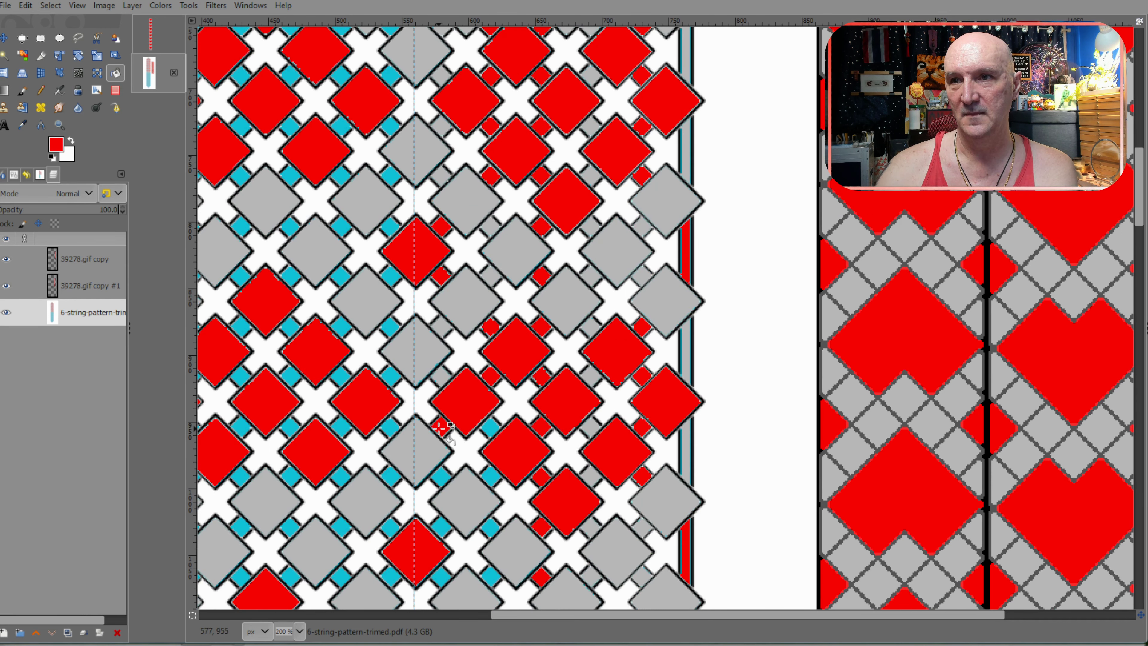
pyautogui.scroll(-3, 425, 410)
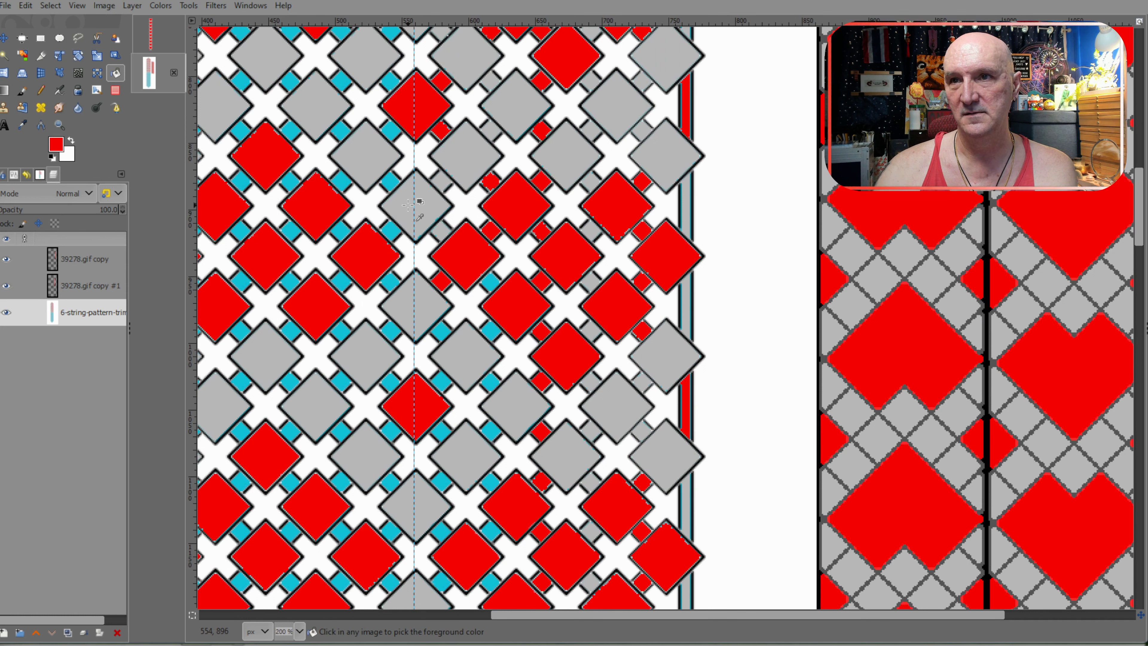
pyautogui.hotkey('ctrl', 'z')
pyautogui.click(491, 282)
# Step: Fill the fifth column's segments along the lower fourth heart and the fourth column's segments between the fourth and fifth hearts grey
pyautogui.keyDown('ctrl'); pyautogui.click(436, 218); pyautogui.keyUp('ctrl')
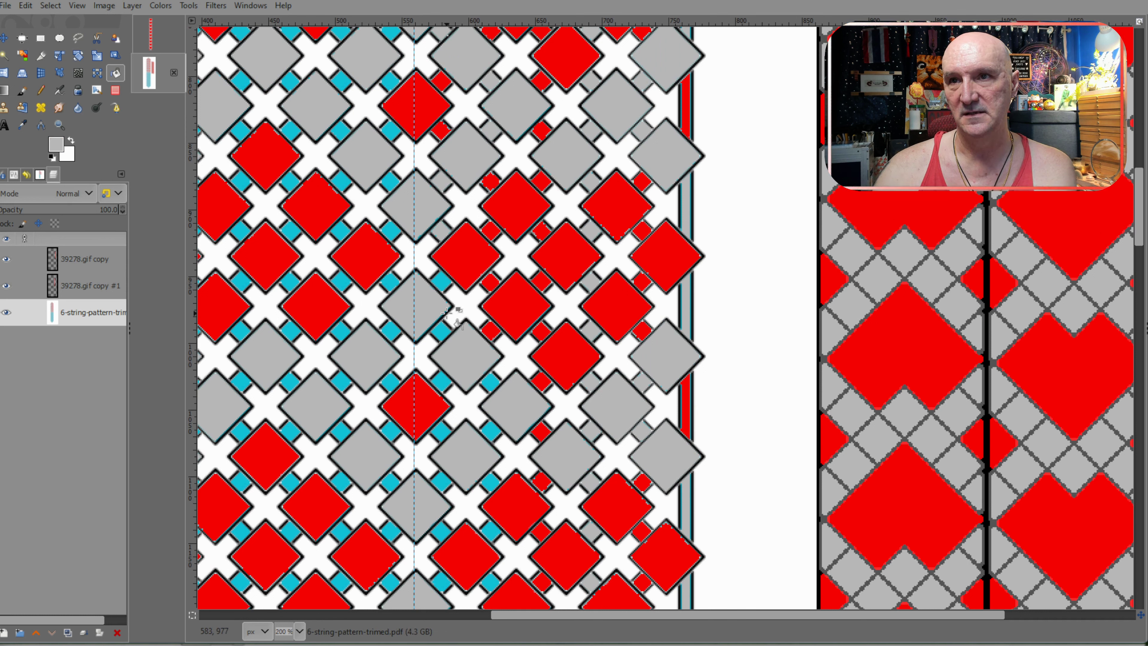
pyautogui.click(441, 280)
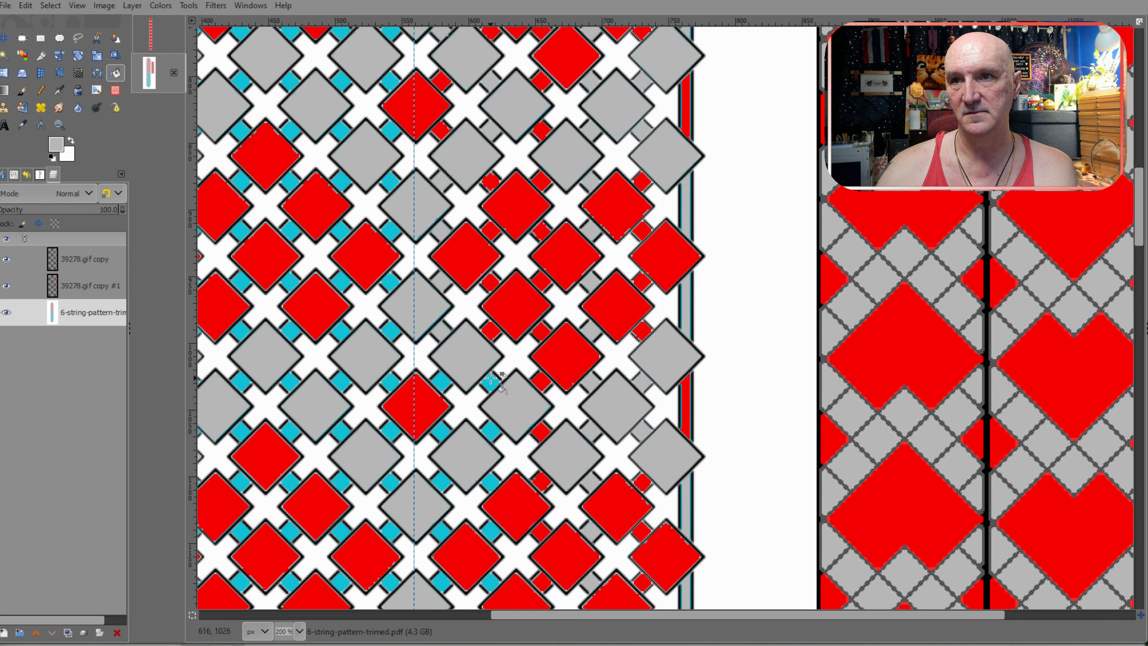
pyautogui.click(492, 432)
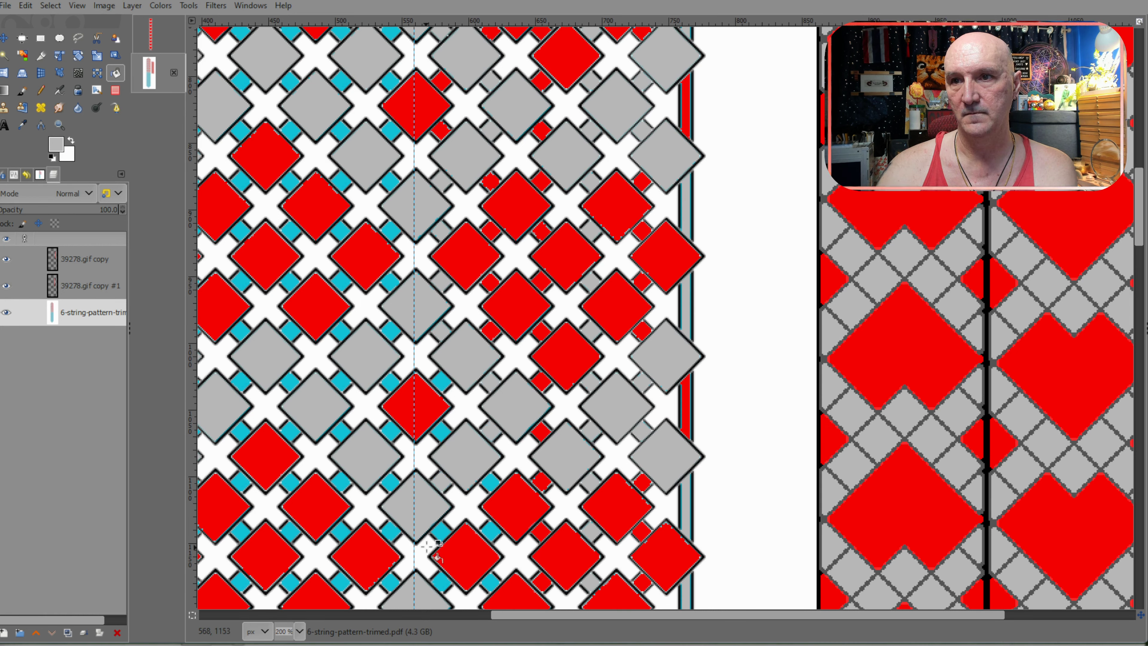
# Step: Fill the fifth column's two segments beside the central red diamond between the fourth and fifth hearts red
pyautogui.keyDown('ctrl'); pyautogui.click(413, 409); pyautogui.keyUp('ctrl')
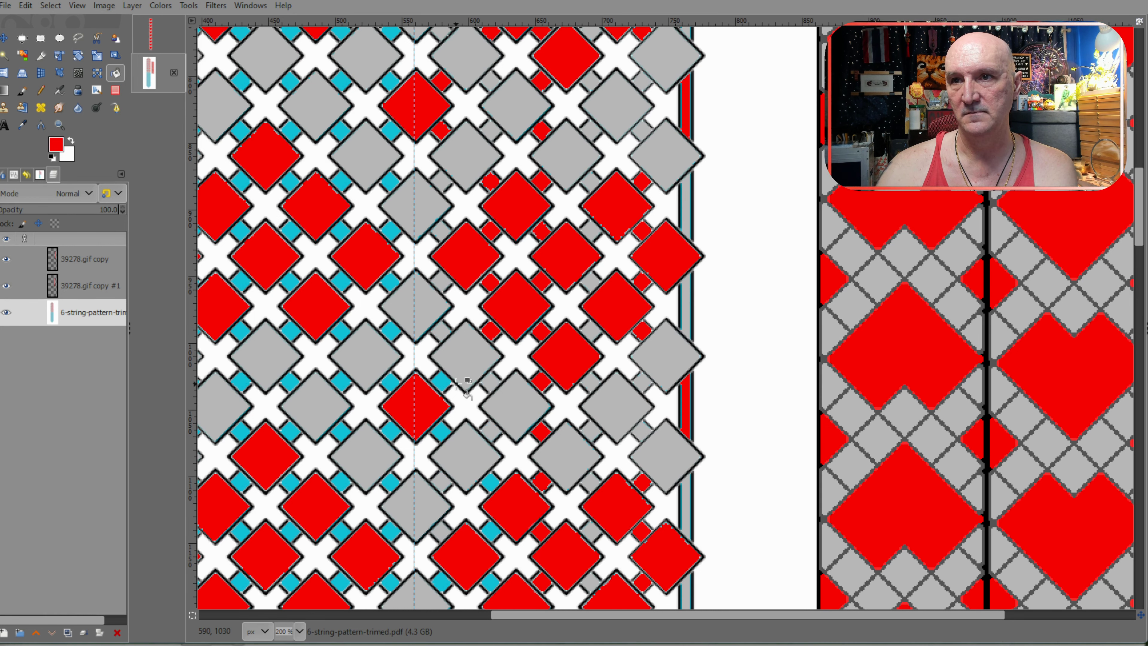
pyautogui.click(444, 381)
pyautogui.click(442, 432)
# Step: Fill the fourth column's segments along the fifth heart red, plus the fifth column's segment beside the central diamond just below it
pyautogui.click(490, 481)
pyautogui.click(492, 529)
pyautogui.scroll(-3, 492, 532)
pyautogui.click(489, 437)
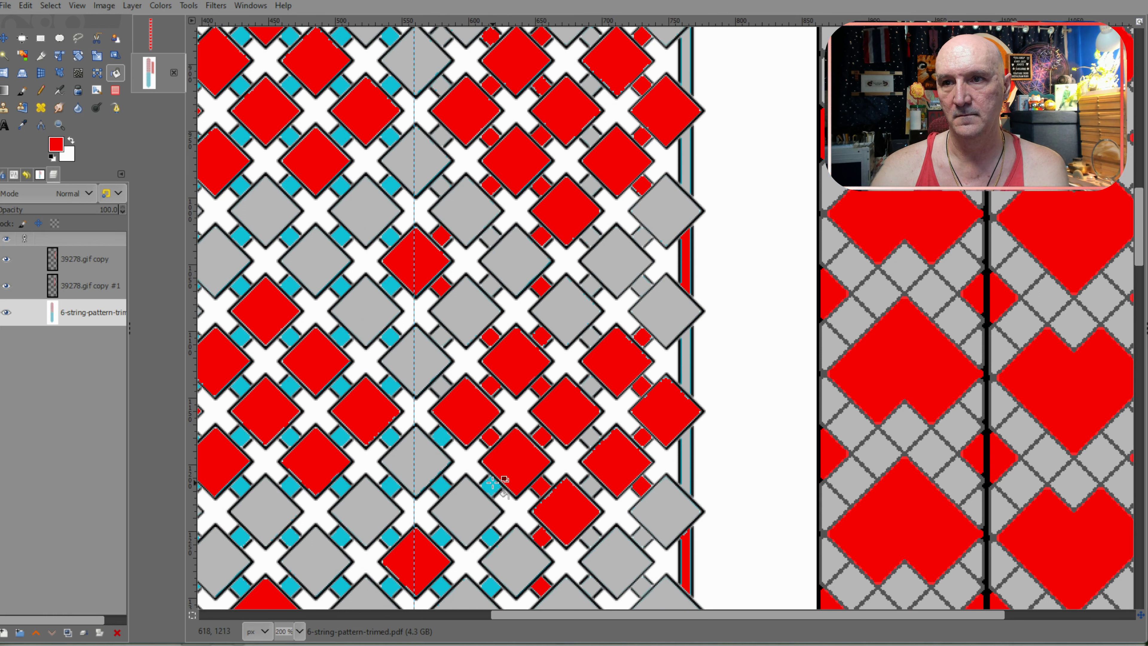
pyautogui.click(492, 482)
pyautogui.click(447, 535)
# Step: Fill the fifth column's segments along the lower fifth heart and the fourth column's segments between the fifth and sixth hearts grey
pyautogui.keyDown('ctrl'); pyautogui.click(433, 371); pyautogui.keyUp('ctrl')
pyautogui.click(440, 440)
pyautogui.click(441, 485)
pyautogui.click(491, 535)
pyautogui.scroll(-3, 493, 525)
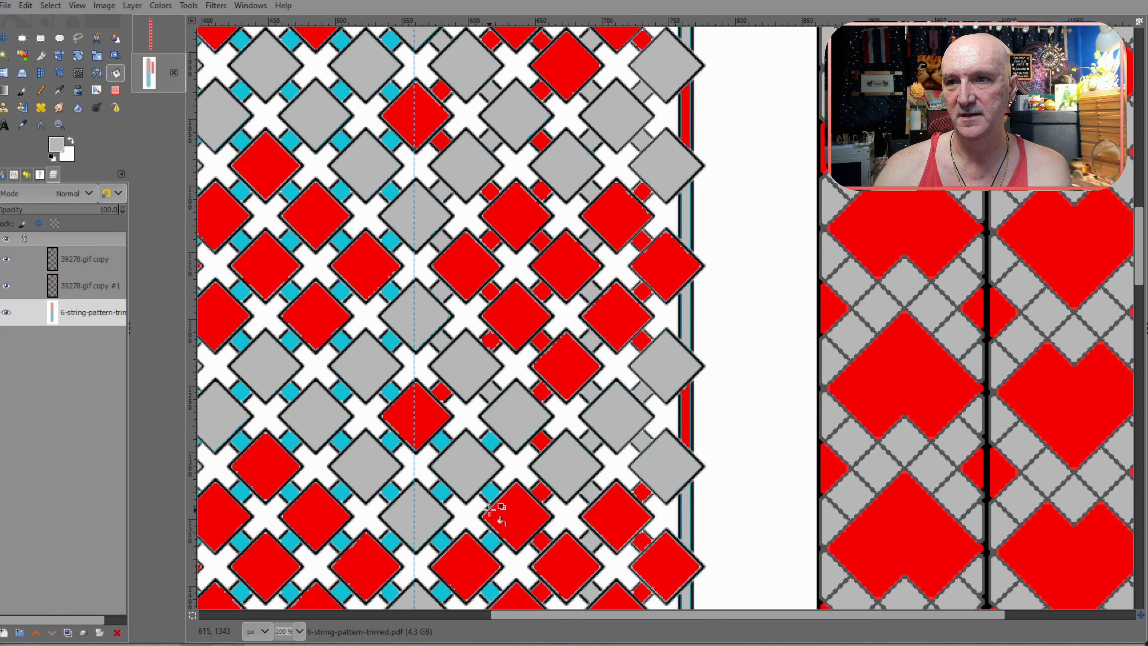
pyautogui.click(491, 443)
# Step: Fill the fifth strand column's segments along the sixth heart and the fourth column's segments below that heart grey
pyautogui.click(442, 488)
pyautogui.click(443, 543)
pyautogui.scroll(-3, 466, 531)
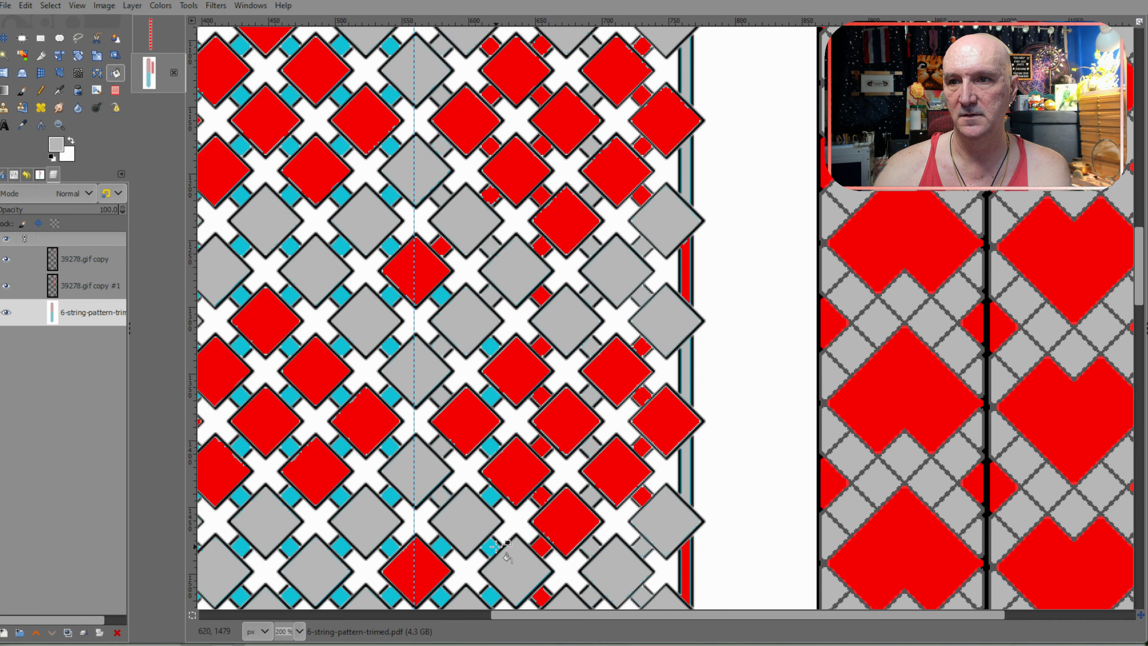
pyautogui.scroll(-3, 502, 547)
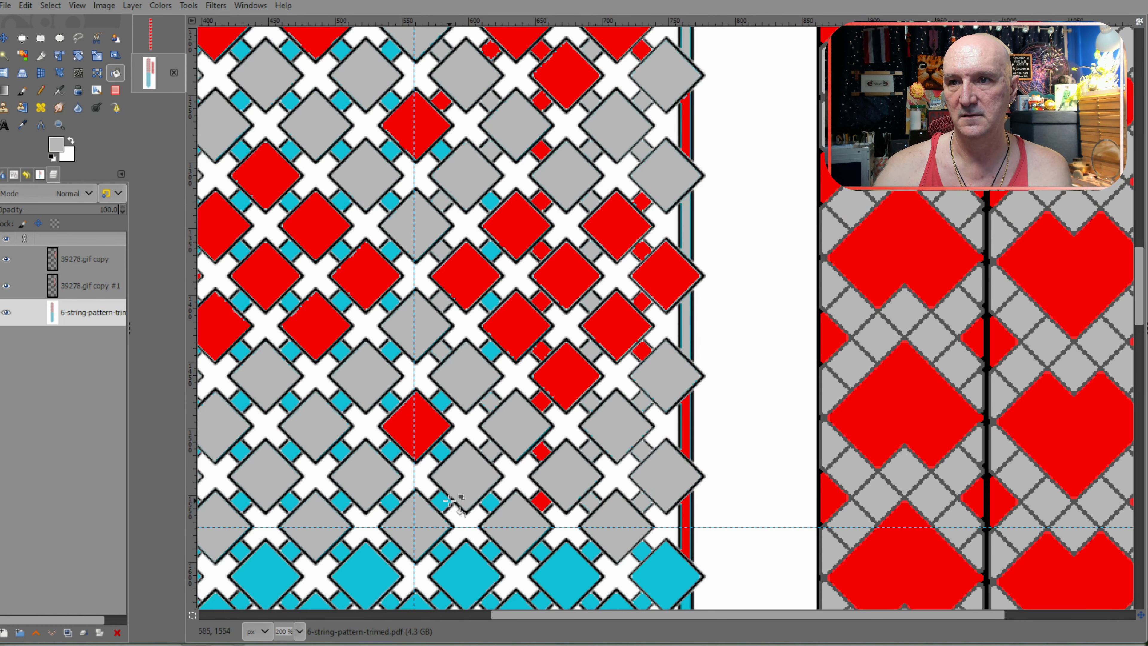
# Step: Fill the fourth column's segments along the sixth heart and the fifth column's segments beside the central red diamonds above and below it red
pyautogui.keyDown('ctrl'); pyautogui.click(425, 123); pyautogui.keyUp('ctrl')
pyautogui.click(442, 149)
pyautogui.click(490, 200)
pyautogui.click(490, 250)
pyautogui.click(492, 299)
pyautogui.click(490, 351)
pyautogui.click(444, 402)
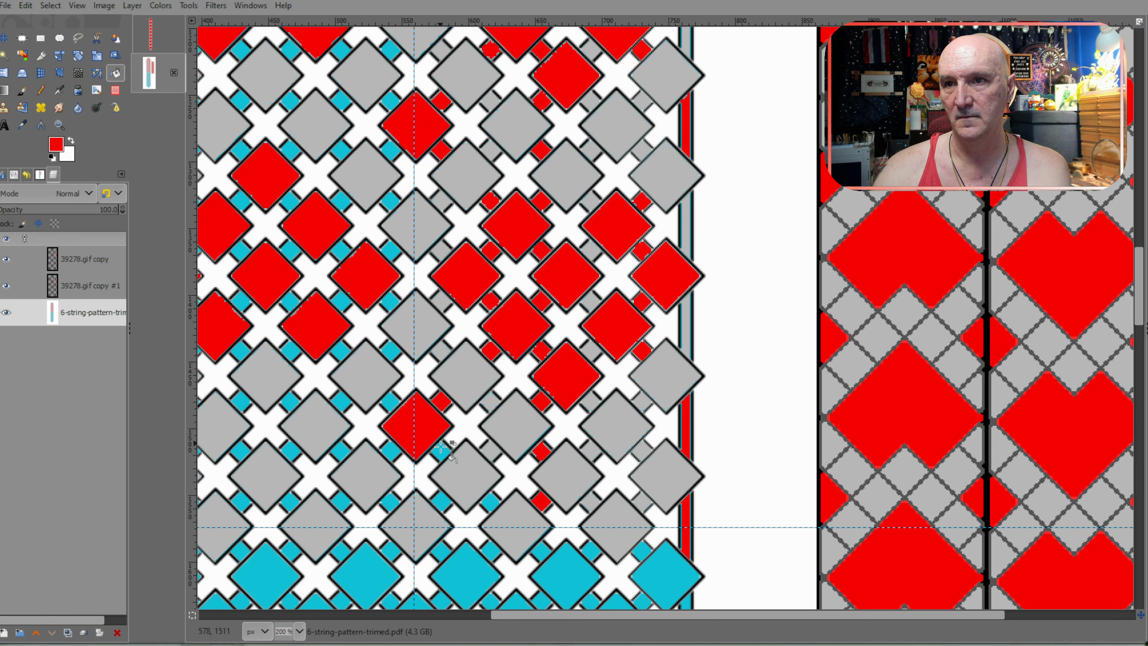
pyautogui.click(443, 451)
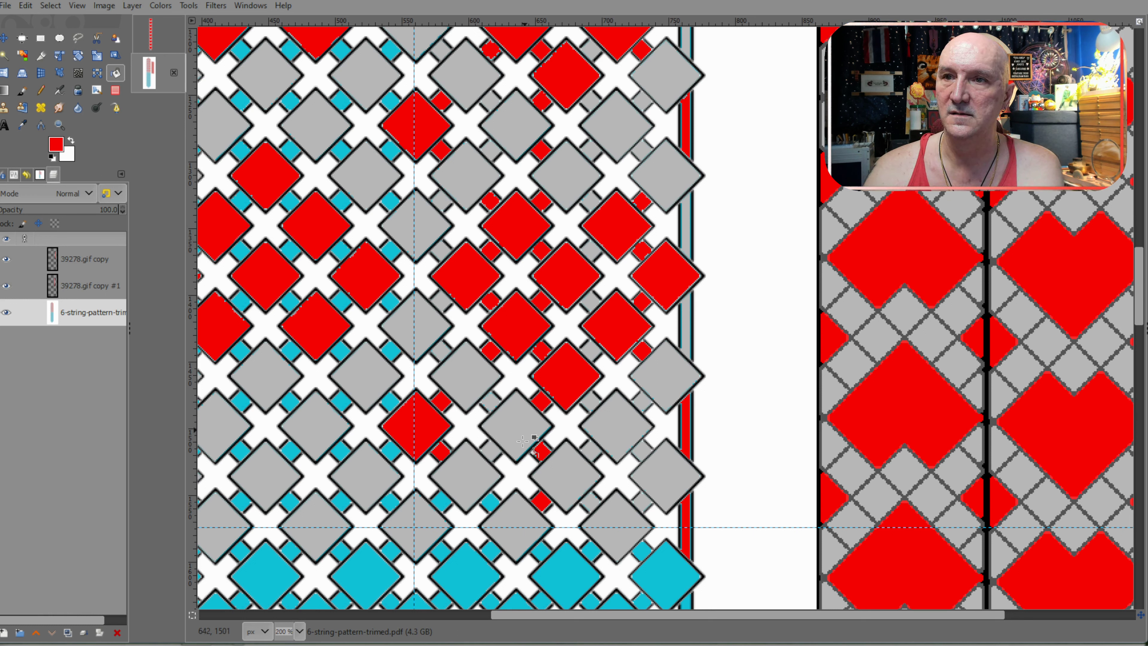
# Step: In the strand row just above the horizontal guide, fill the fourth column's segment red, the third's grey and the second's red
pyautogui.keyDown('ctrl'); pyautogui.click(486, 471); pyautogui.keyUp('ctrl')
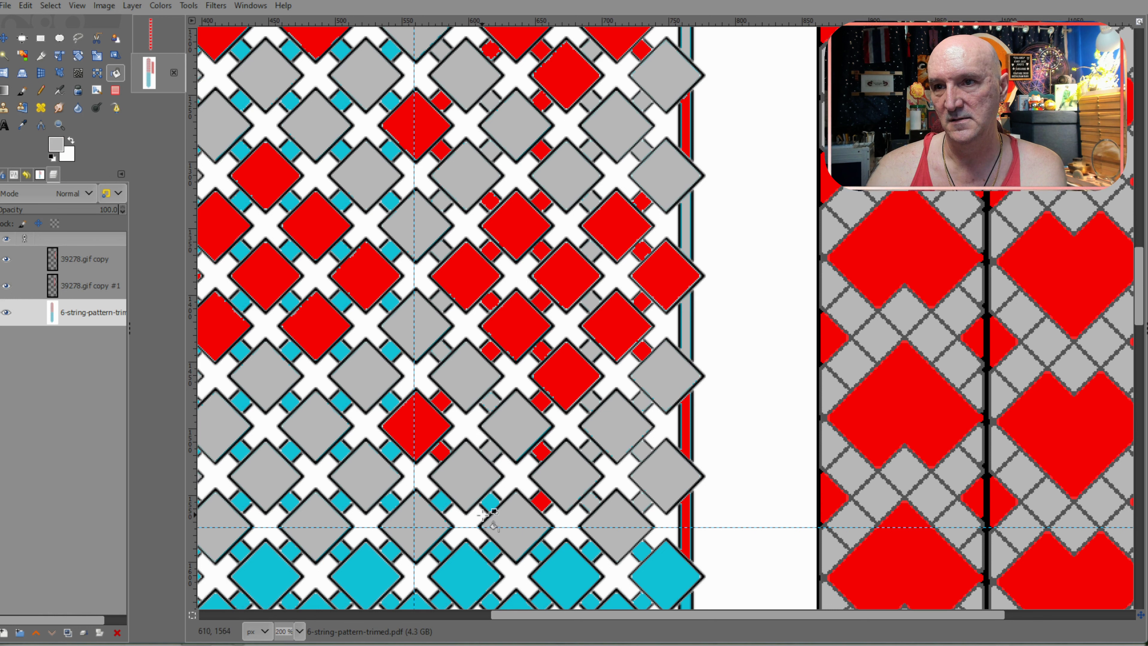
pyautogui.click(488, 500)
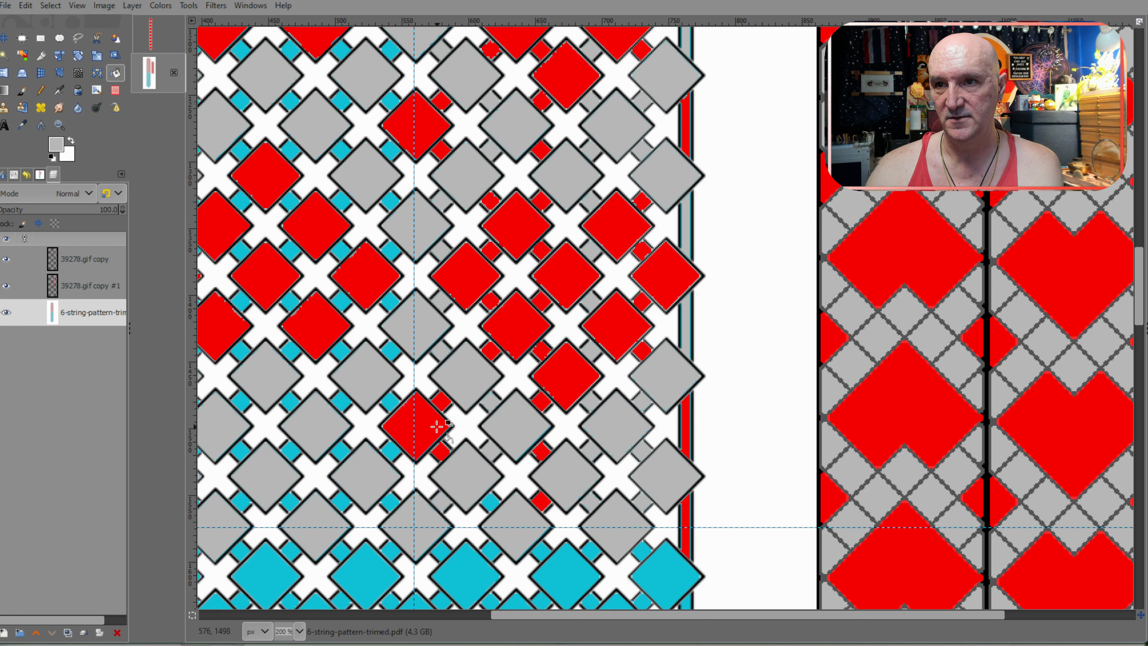
pyautogui.keyDown('ctrl'); pyautogui.click(415, 420); pyautogui.keyUp('ctrl')
pyautogui.click(491, 502)
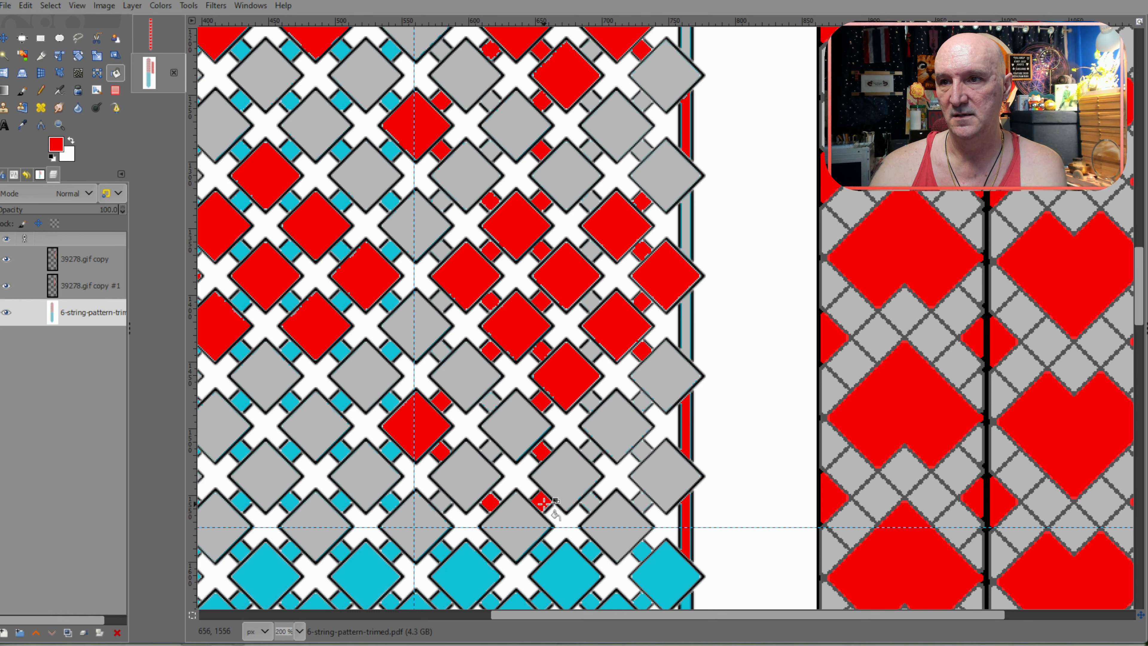
pyautogui.keyDown('ctrl'); pyautogui.click(522, 527); pyautogui.keyUp('ctrl')
pyautogui.click(541, 502)
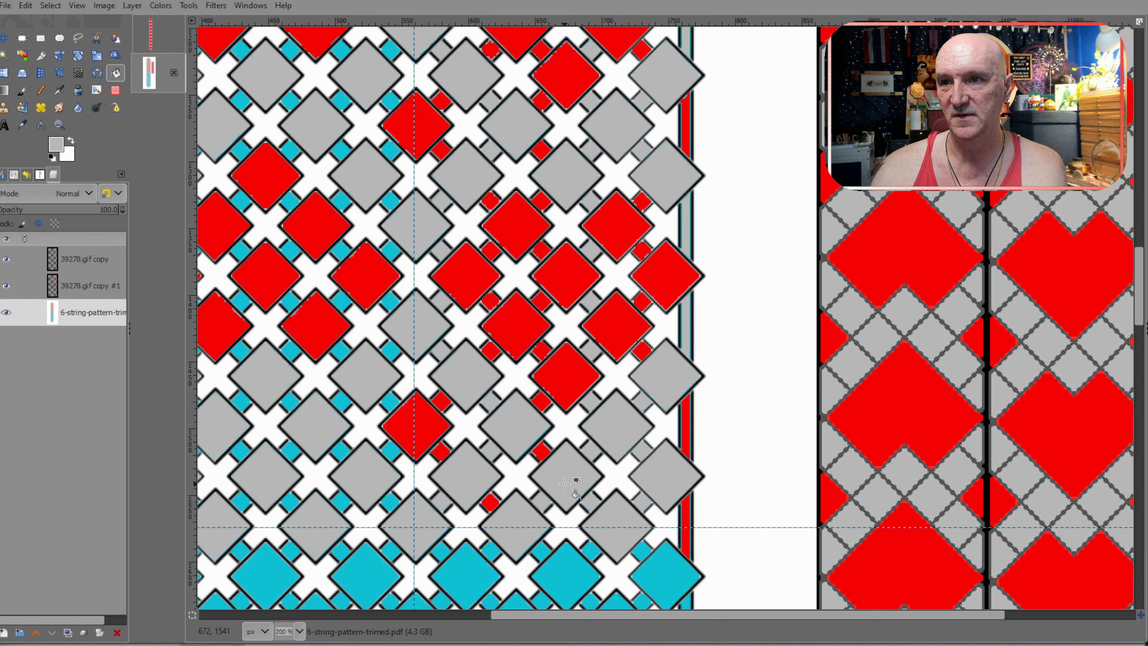
pyautogui.keyDown('ctrl'); pyautogui.click(565, 380); pyautogui.keyUp('ctrl')
pyautogui.click(591, 501)
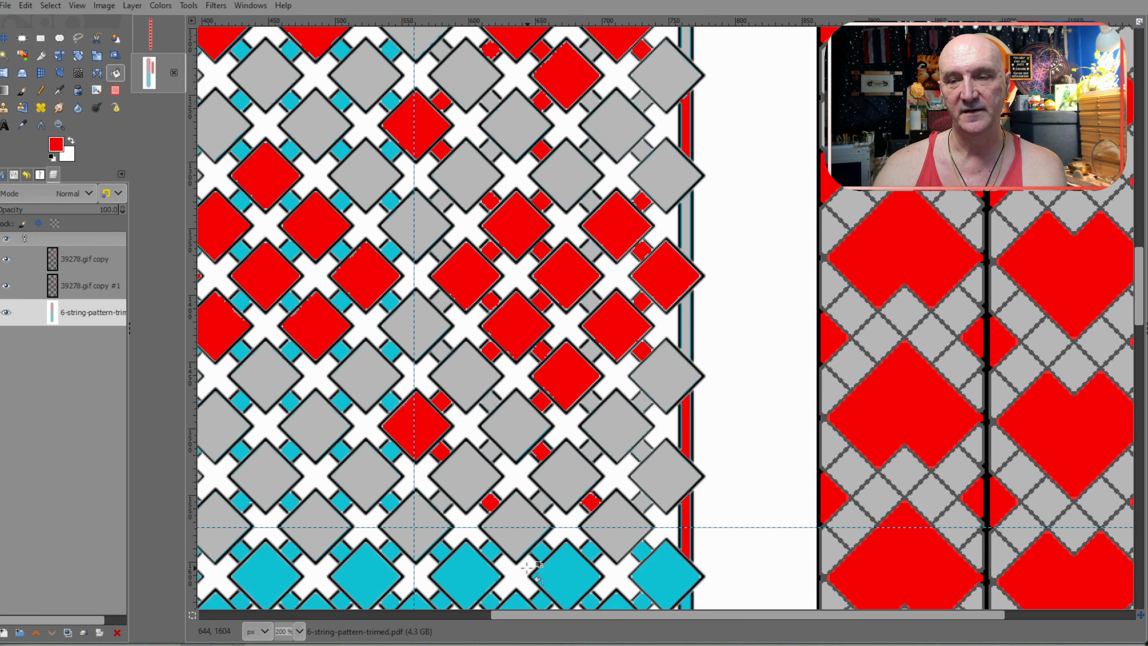
# Step: Fill the sixth column's top four segments and the seventh column's segments along the upper part of the first heart red
pyautogui.moveTo(586, 615); pyautogui.dragTo(486, 633)
pyautogui.scroll(10, 633, 420)
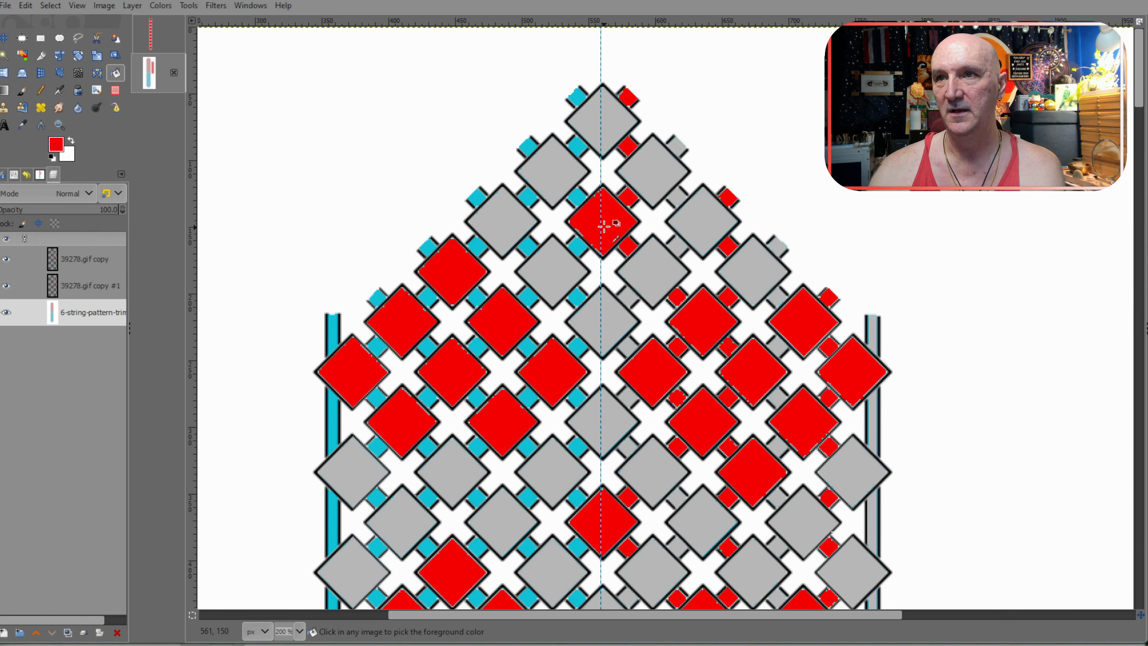
pyautogui.click(579, 95)
pyautogui.click(580, 146)
pyautogui.click(578, 197)
pyautogui.click(577, 247)
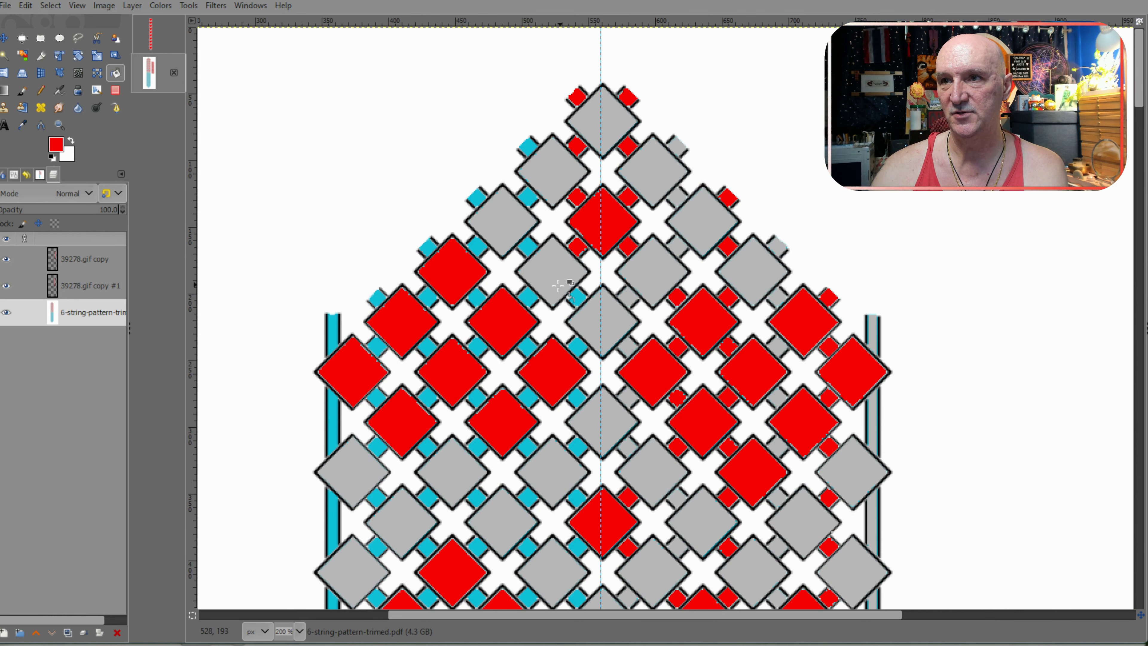
pyautogui.click(531, 297)
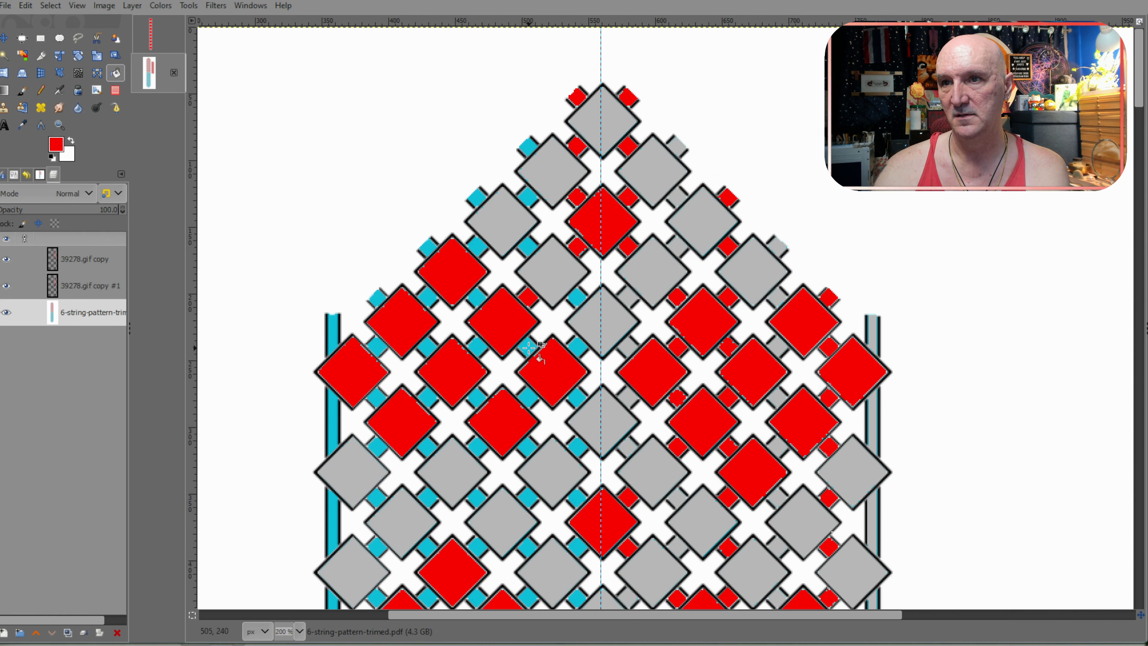
pyautogui.click(526, 347)
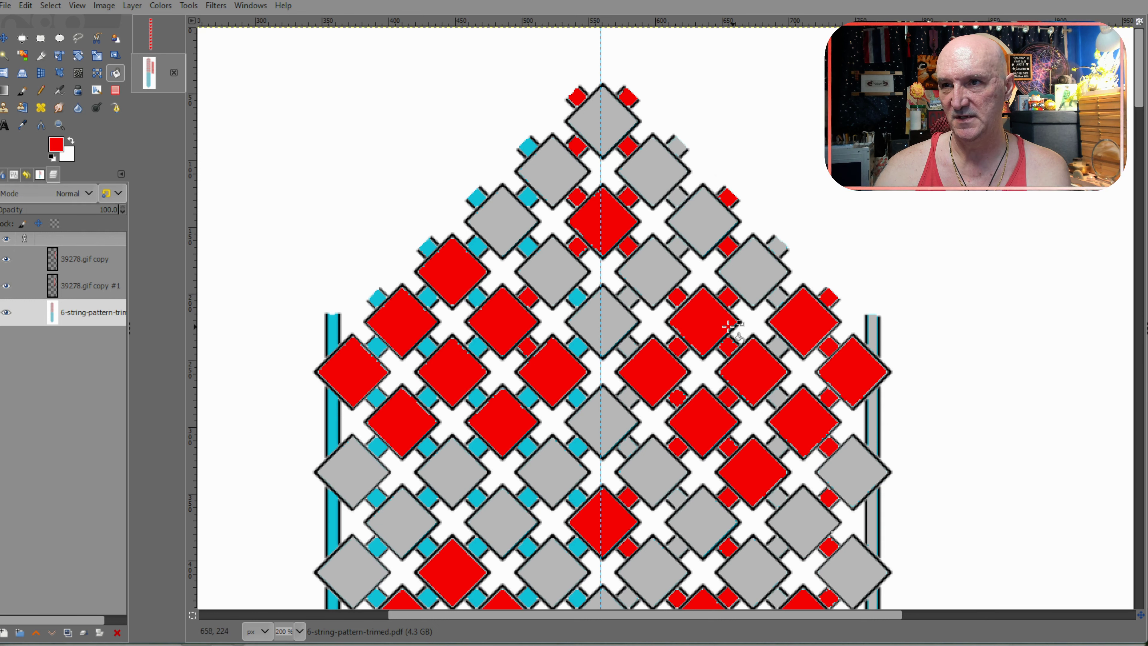
# Step: Fill the sixth column's segments beside the central grey diamonds and the seventh column's segments above and below the first heart grey
pyautogui.keyDown('ctrl'); pyautogui.click(608, 425); pyautogui.keyUp('ctrl')
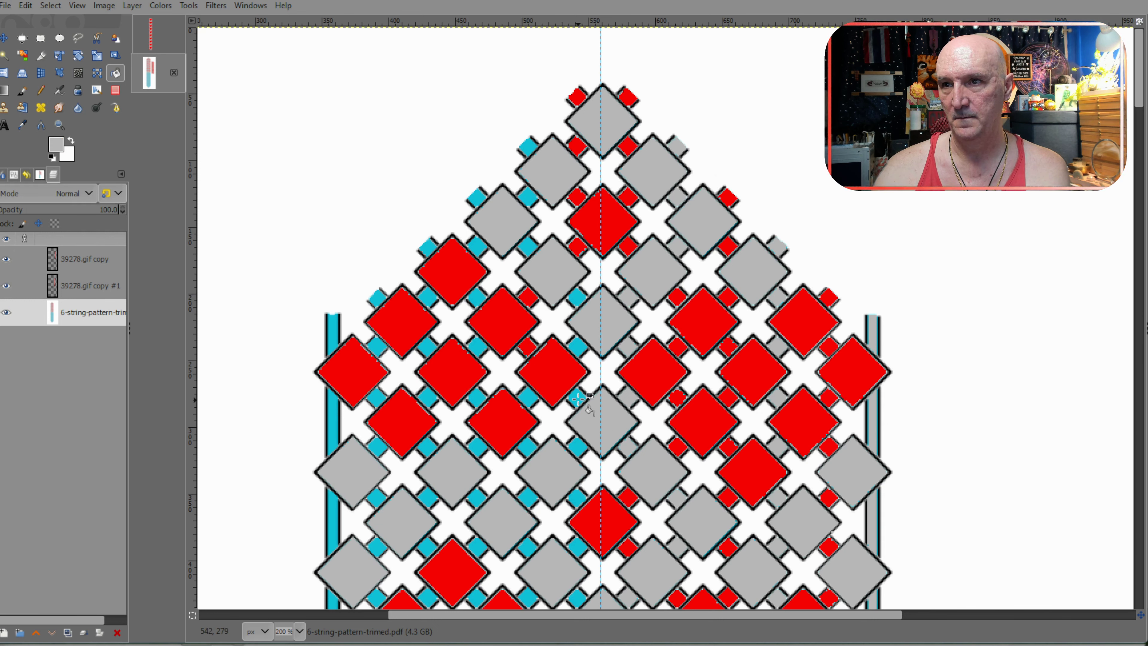
pyautogui.click(577, 447)
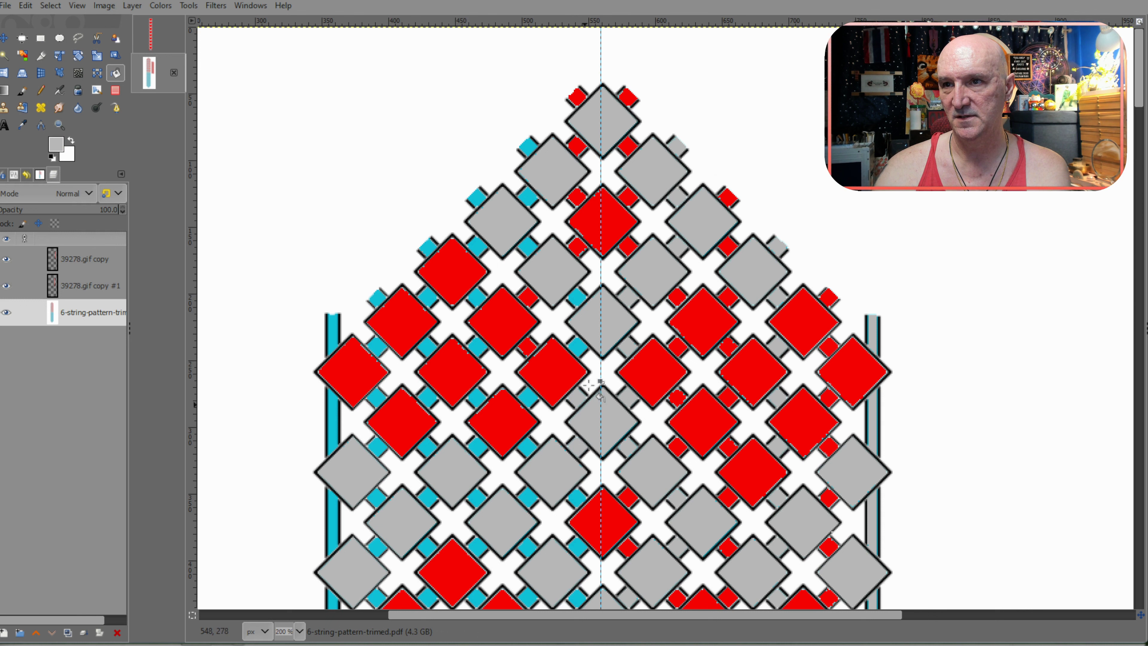
pyautogui.click(579, 348)
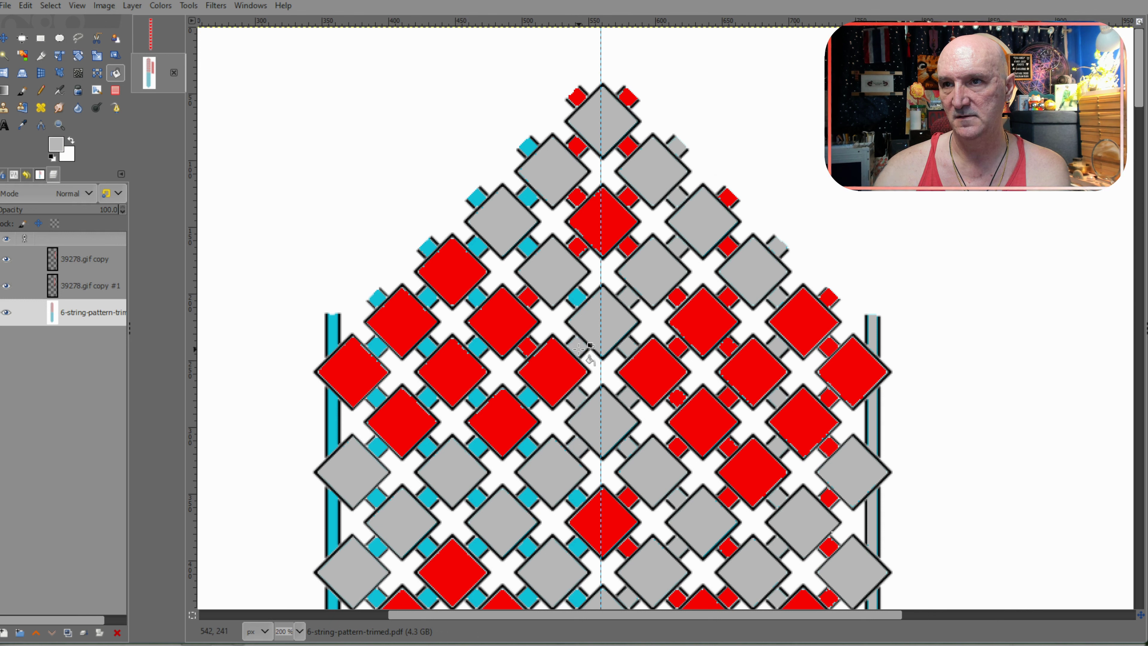
pyautogui.click(576, 297)
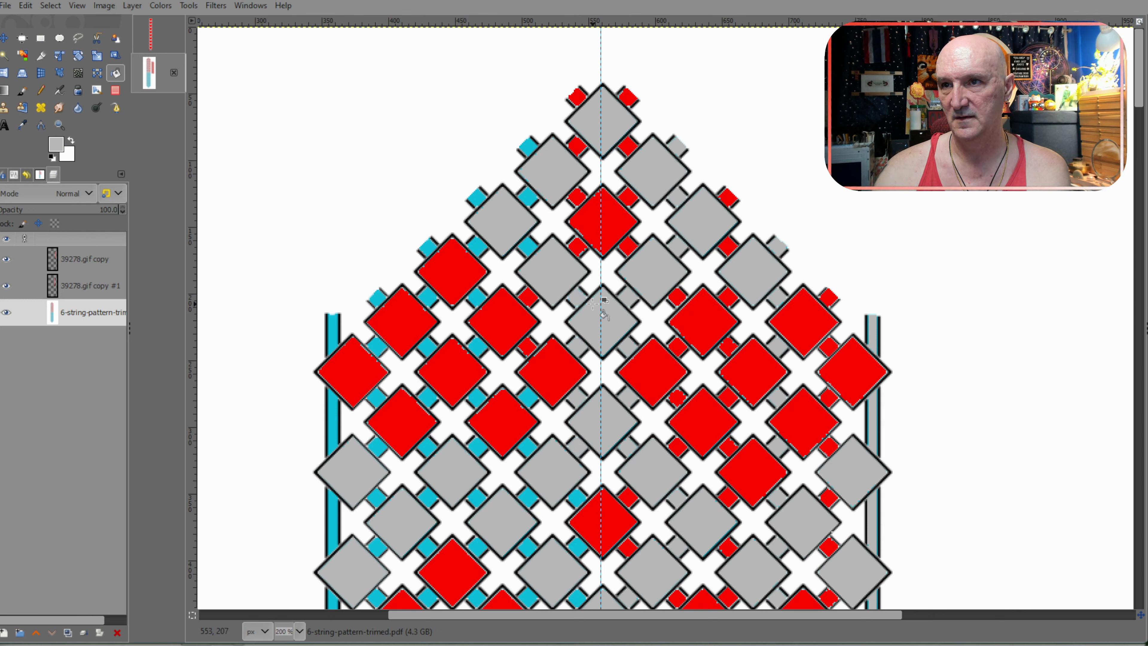
pyautogui.click(532, 247)
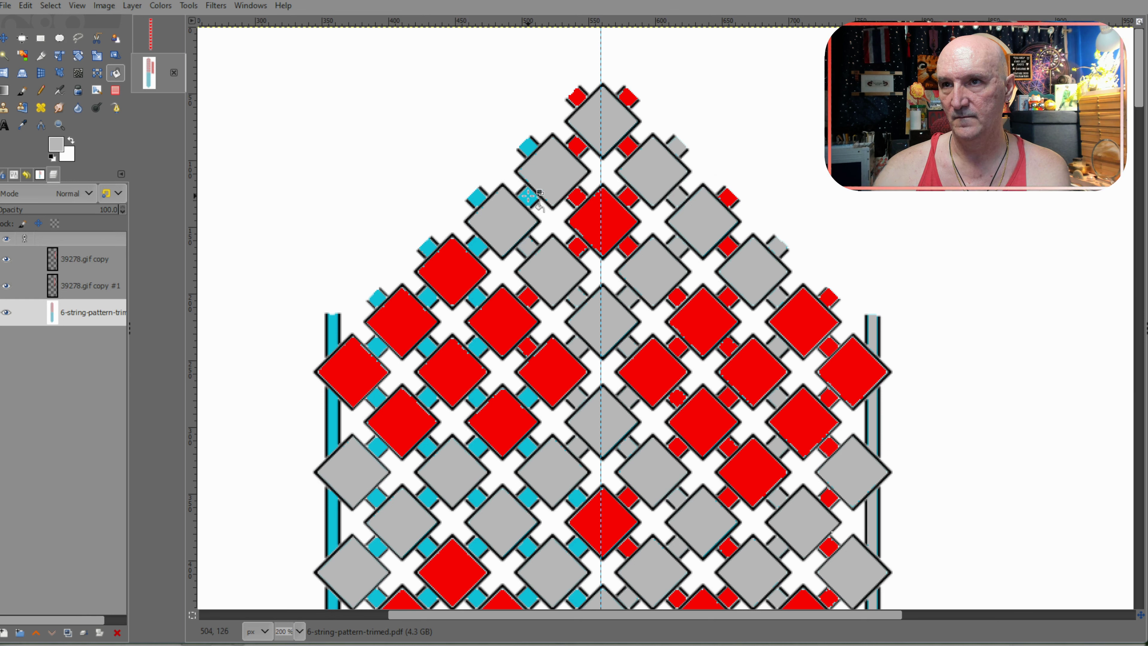
pyautogui.click(527, 198)
pyautogui.click(529, 147)
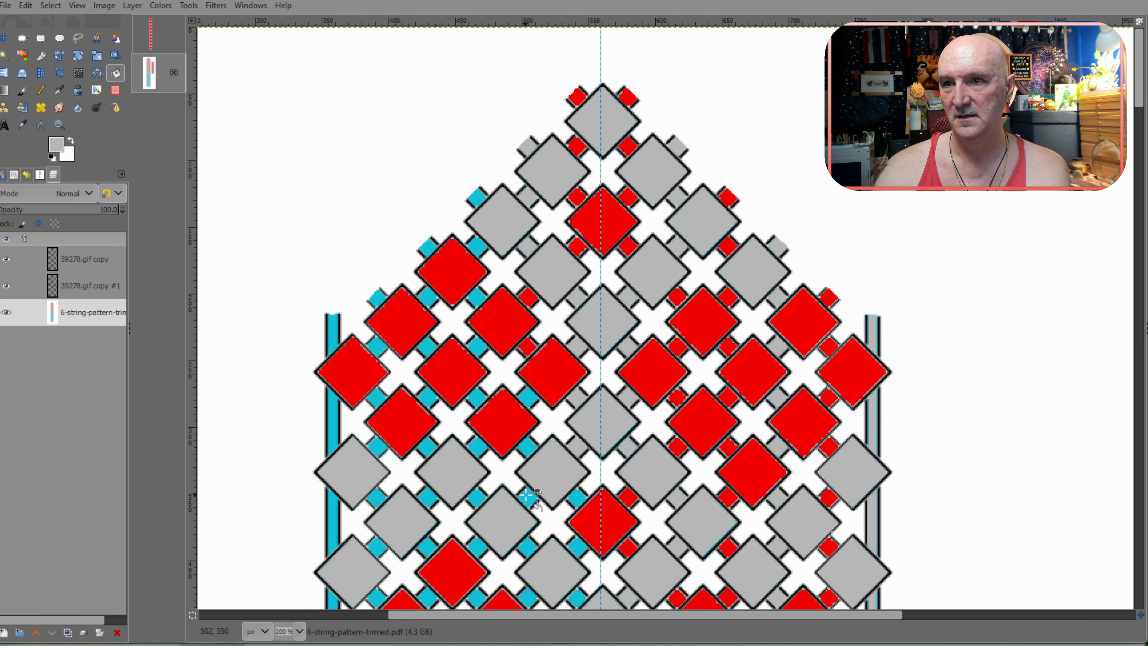
pyautogui.scroll(-5, 540, 550)
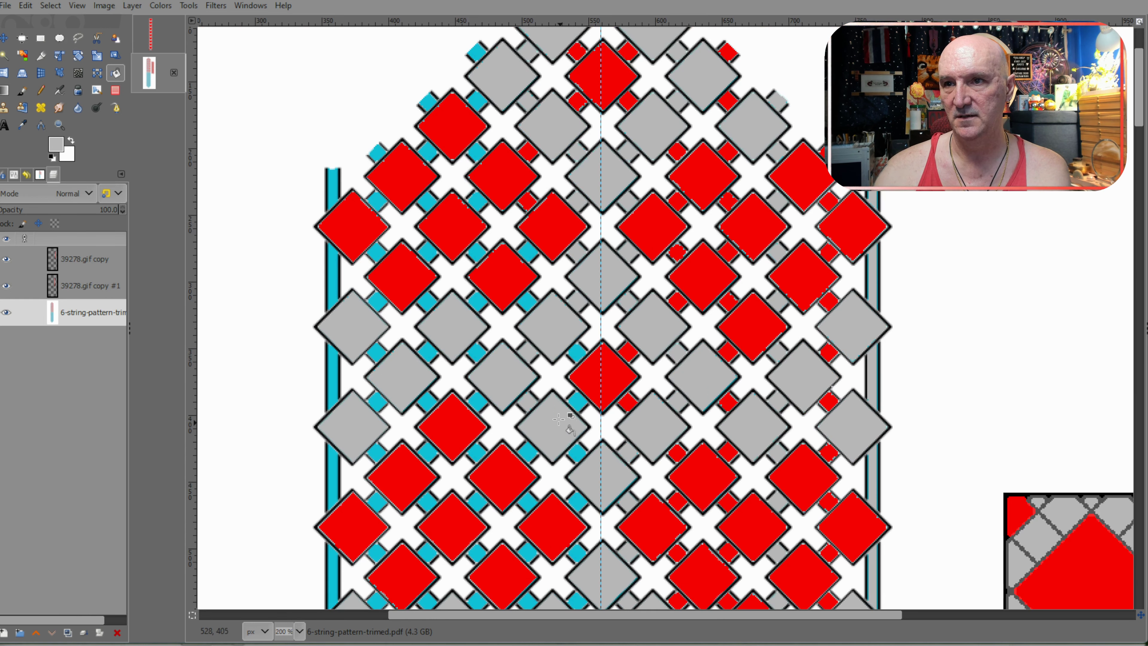
pyautogui.click(577, 447)
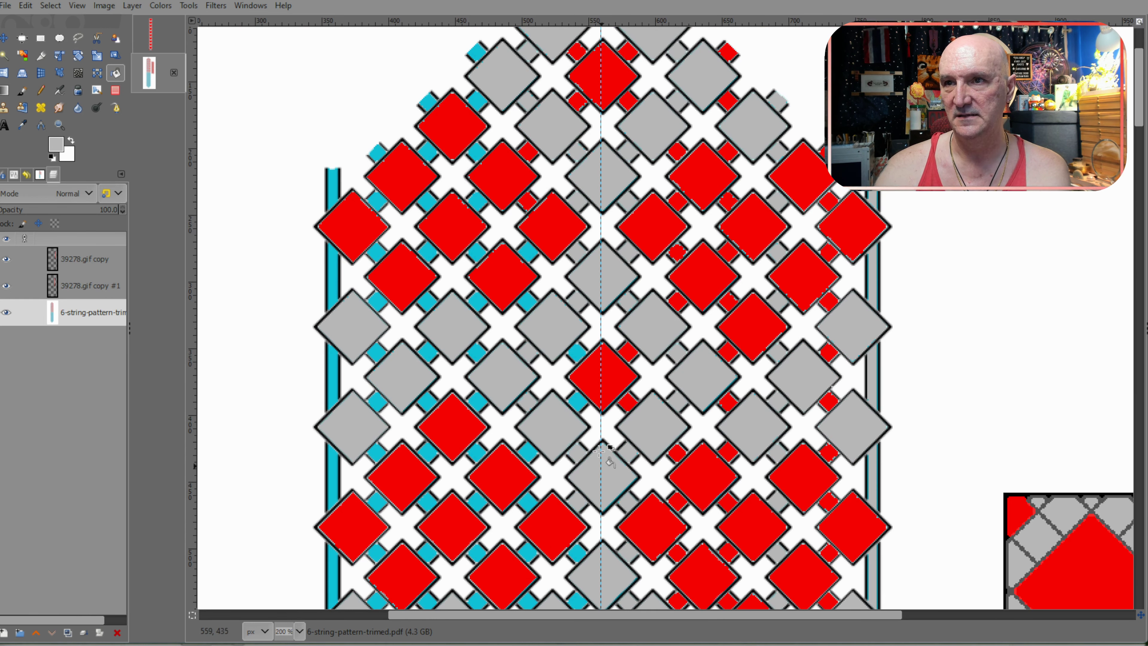
# Step: Fill the seventh column's segments along the lower first and upper second hearts red, plus the sixth column's beside the second red central diamond
pyautogui.keyDown('ctrl'); pyautogui.click(542, 245); pyautogui.keyUp('ctrl')
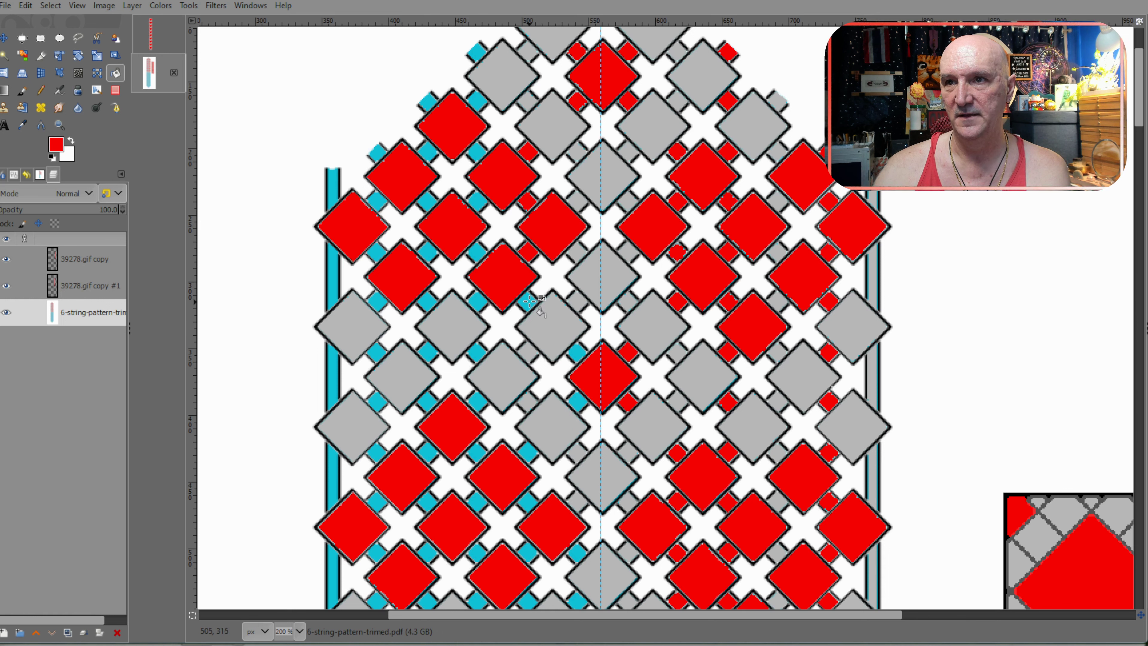
pyautogui.click(577, 352)
pyautogui.click(577, 401)
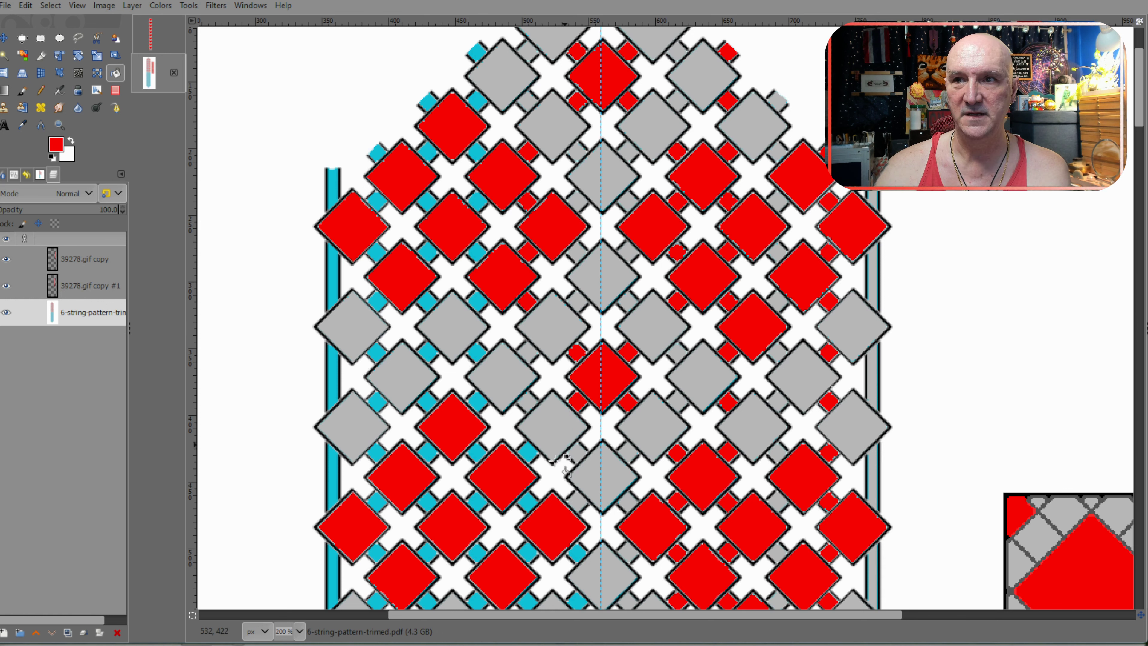
pyautogui.click(526, 453)
pyautogui.click(525, 504)
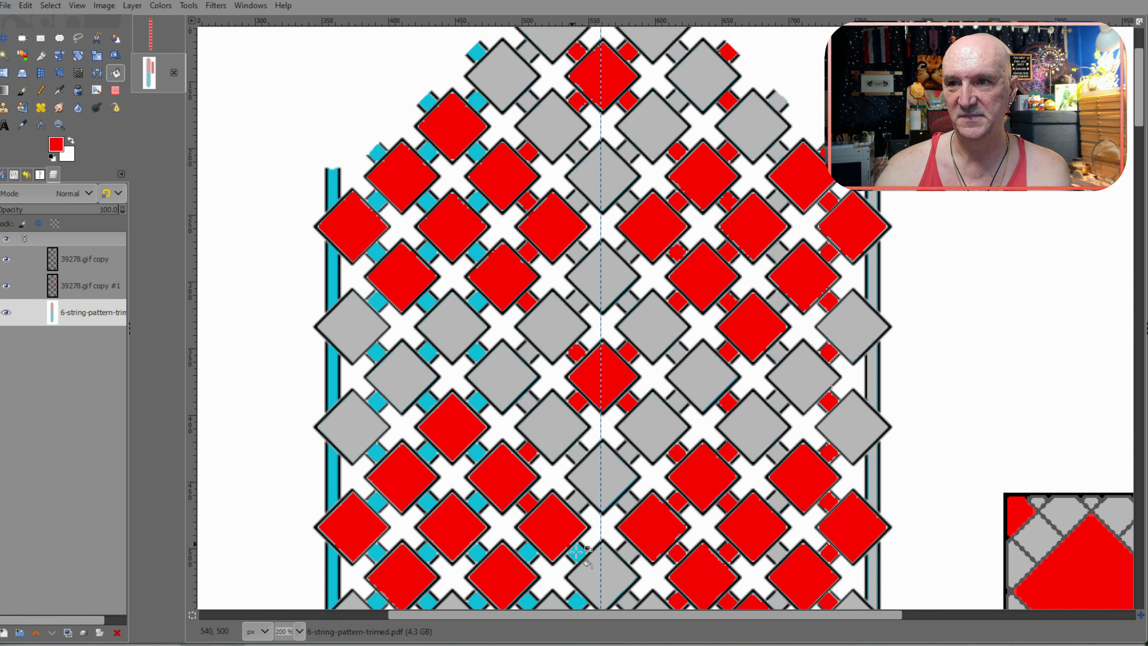
pyautogui.click(576, 553)
pyautogui.scroll(-3, 570, 452)
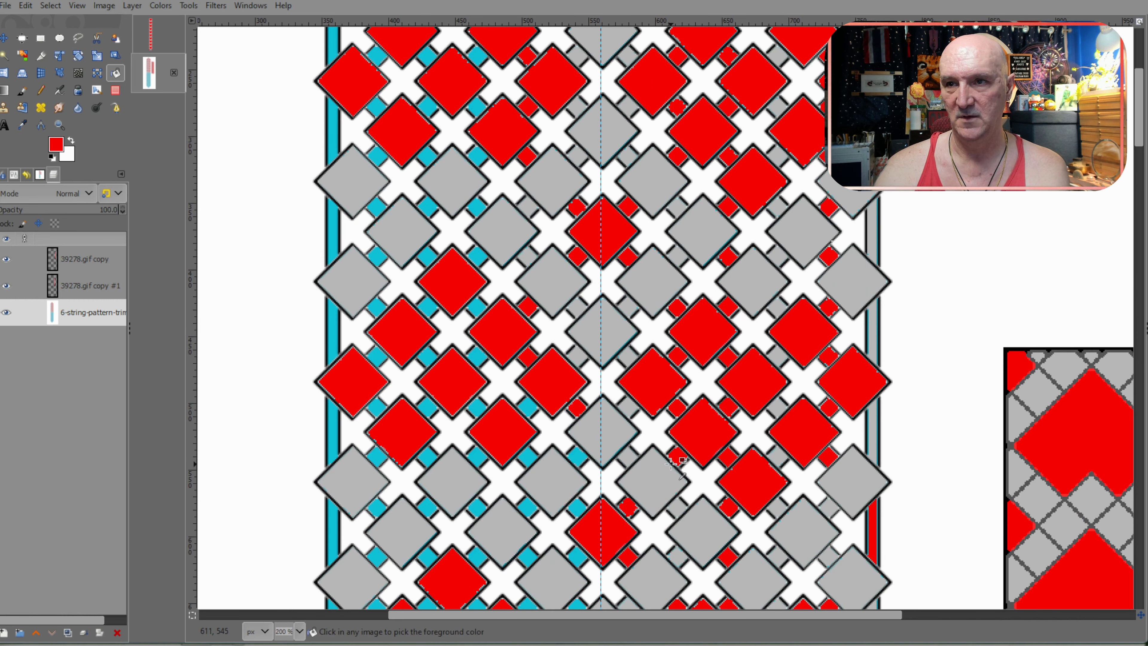
pyautogui.hotkey('ctrl', 'z')
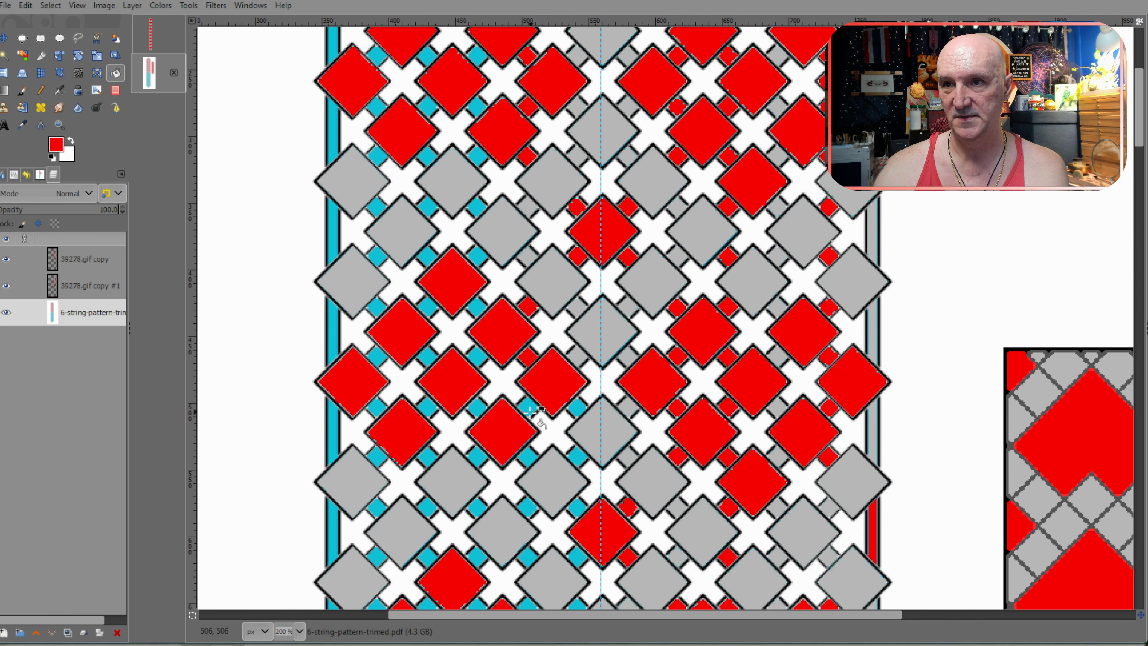
# Step: From the second heart to the horizontal guide, fill the sixth column's segments beside central grey diamonds and the seventh column's between hearts grey
pyautogui.keyDown('ctrl'); pyautogui.click(620, 358); pyautogui.keyUp('ctrl')
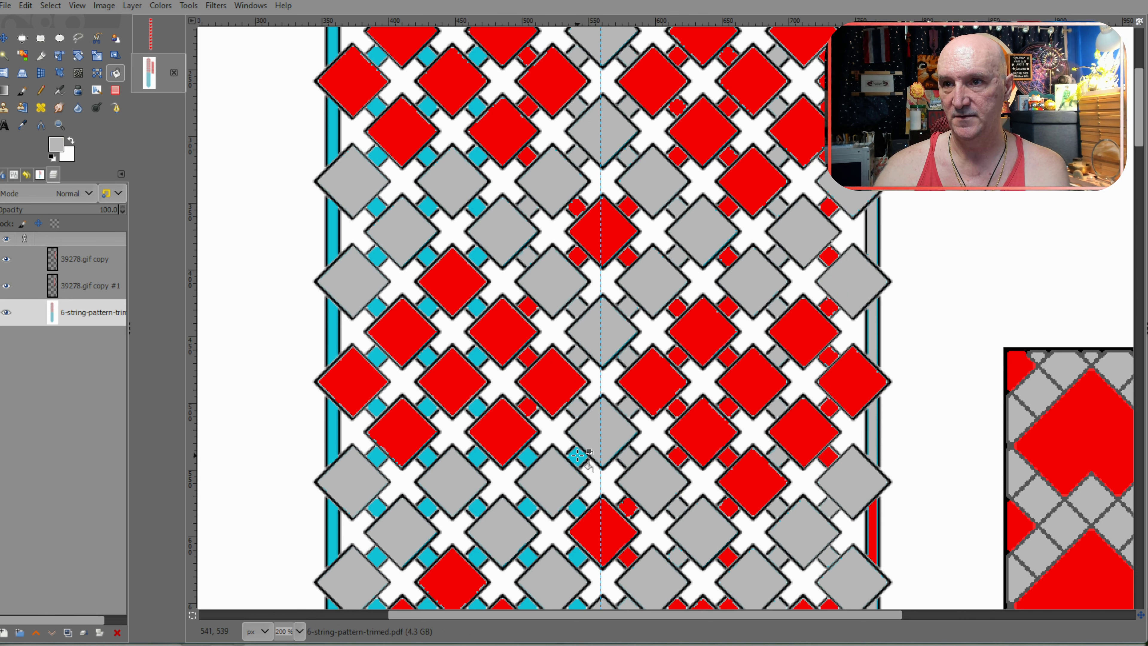
pyautogui.scroll(-3, 538, 518)
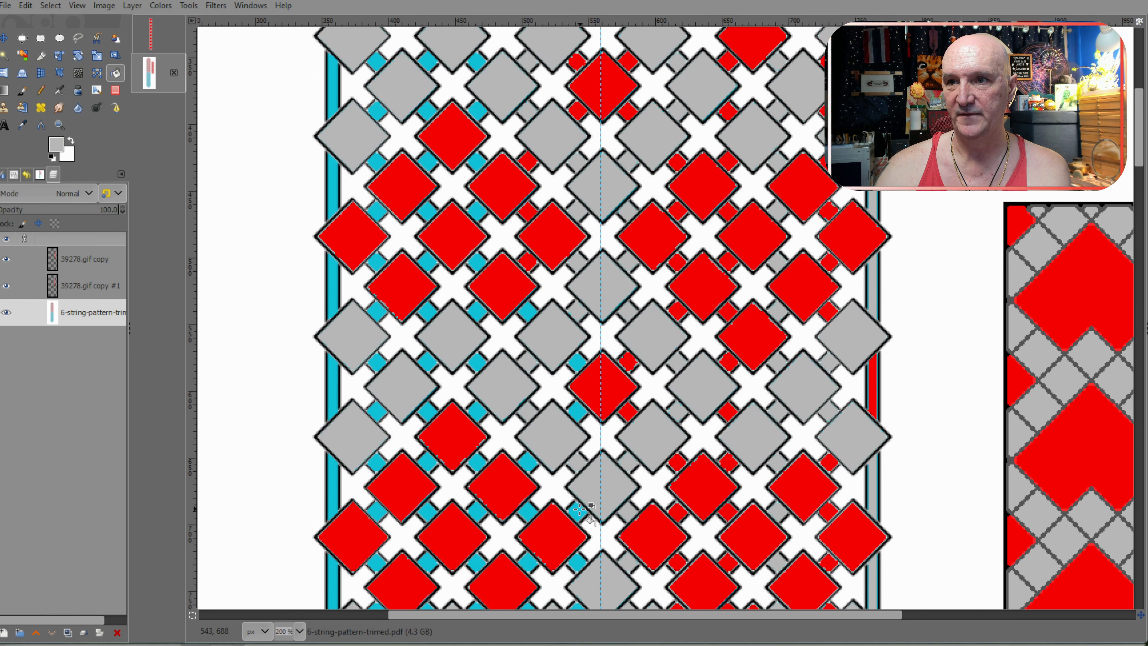
pyautogui.scroll(-3, 608, 500)
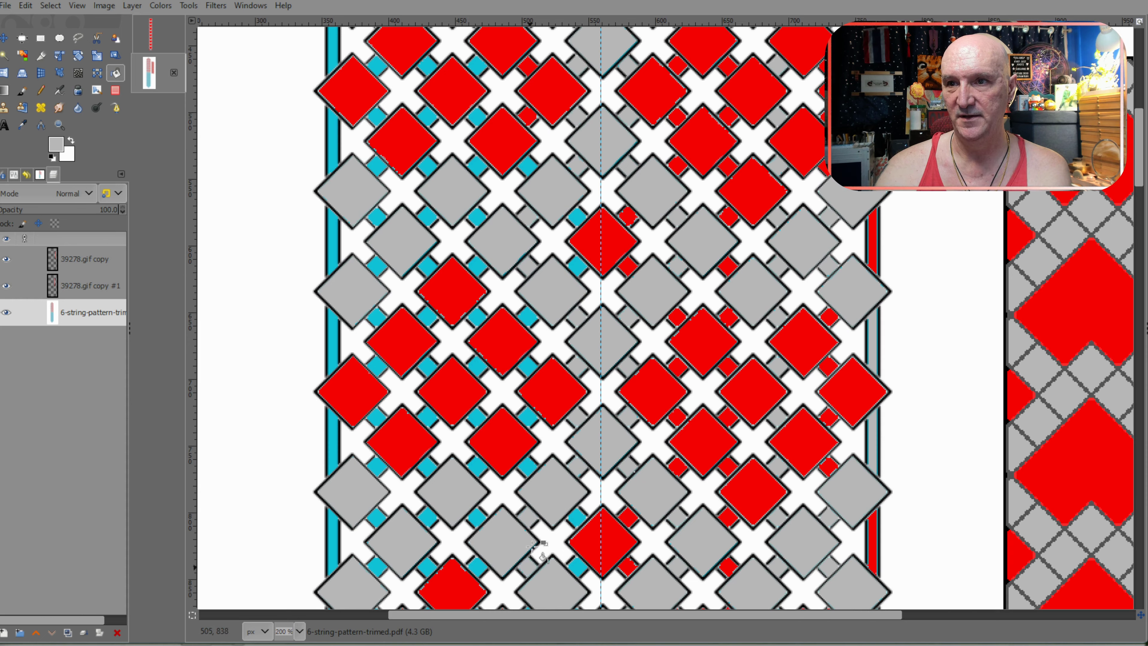
pyautogui.scroll(-4, 567, 496)
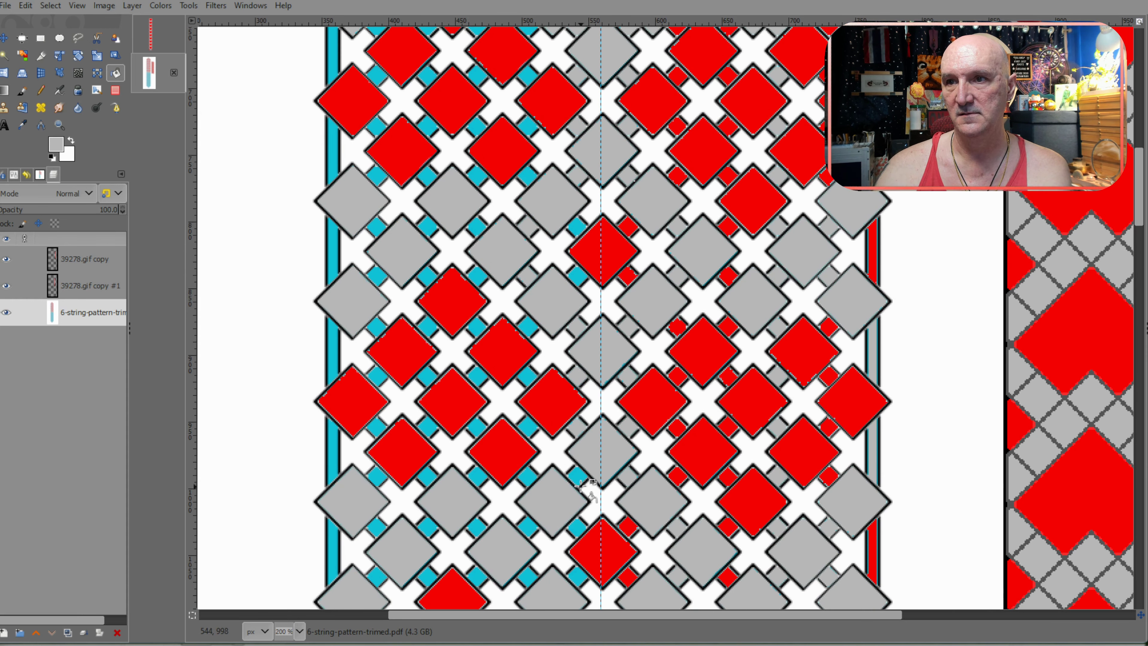
pyautogui.scroll(-3, 555, 501)
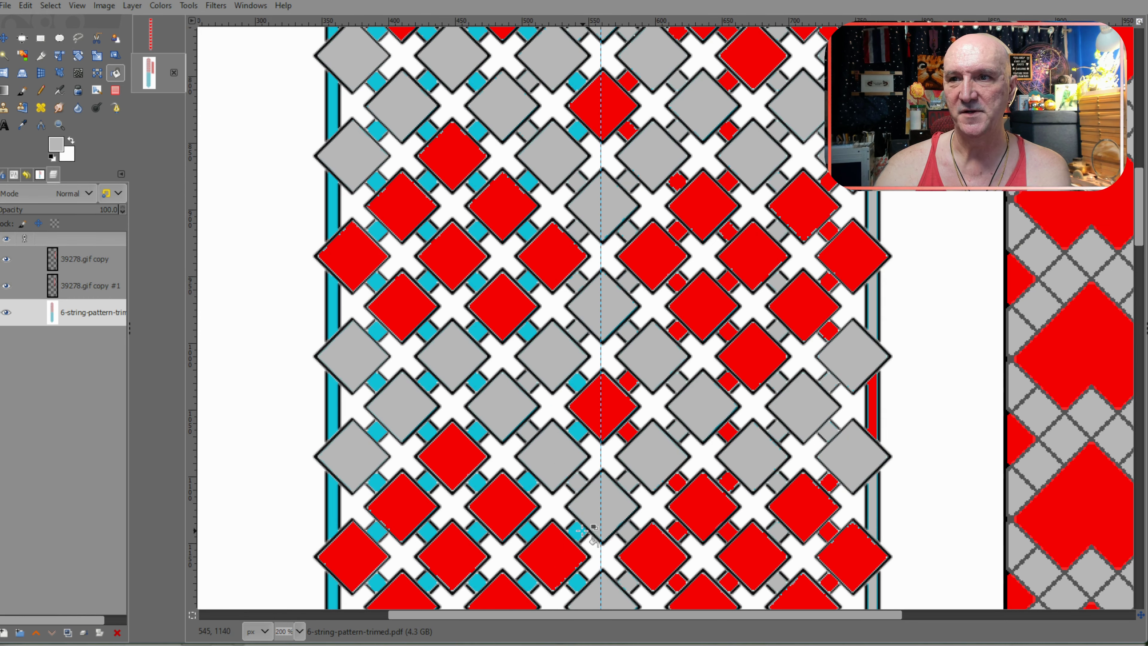
pyautogui.scroll(-3, 583, 529)
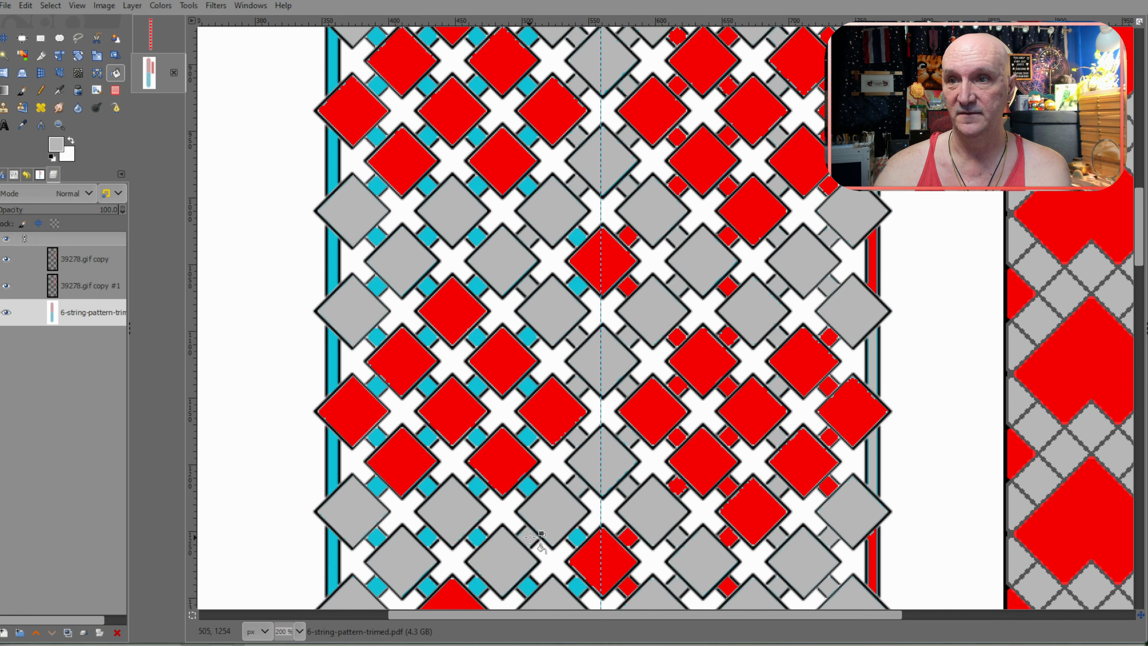
pyautogui.scroll(-3, 626, 468)
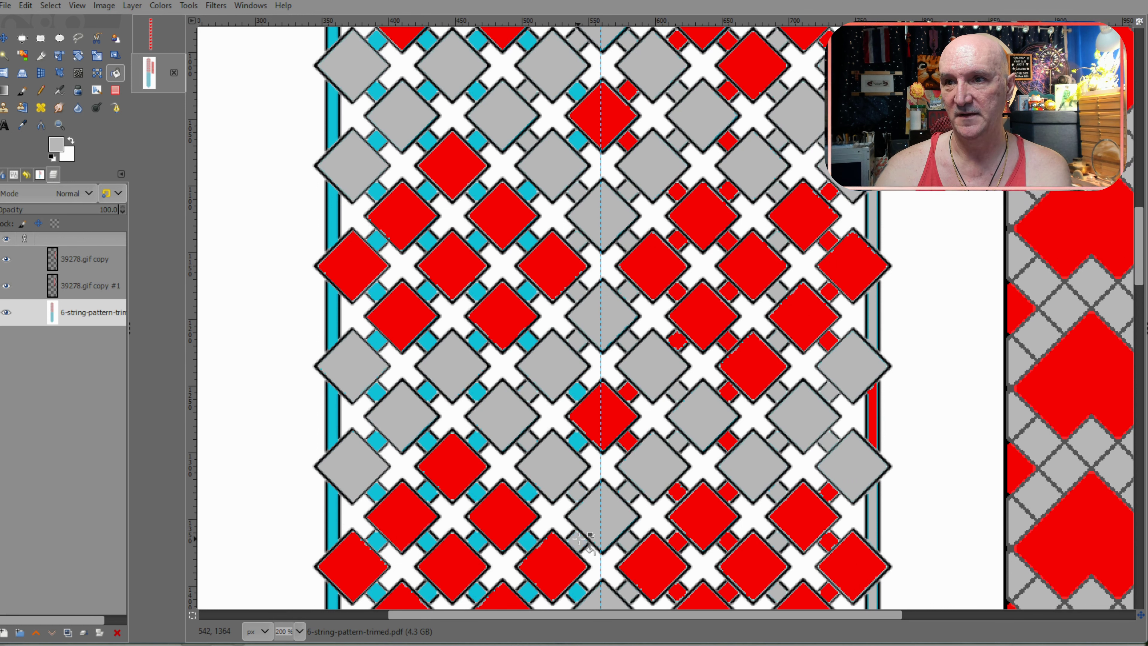
pyautogui.scroll(-3, 611, 488)
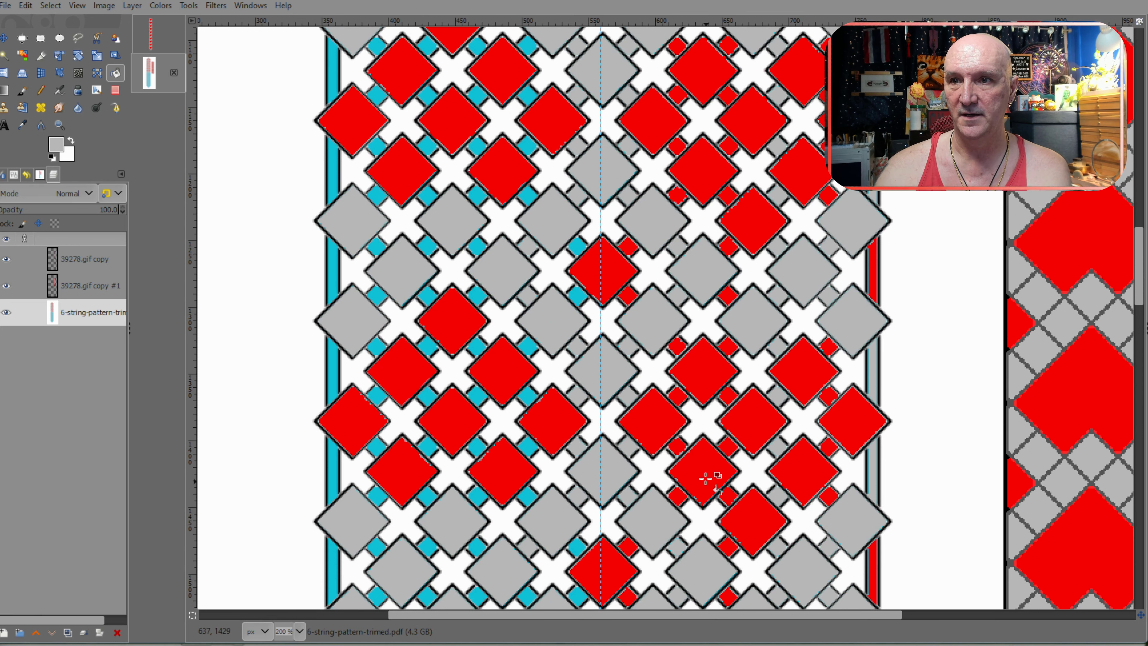
pyautogui.scroll(-3, 712, 484)
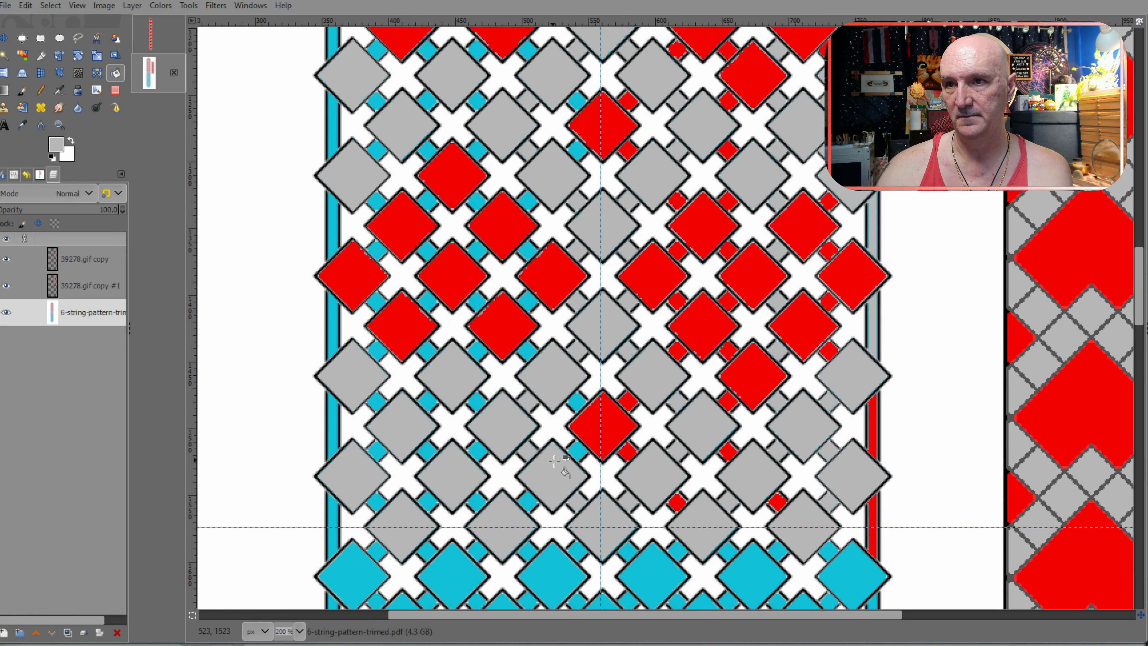
# Step: Fill the sixth column's segments beside the lowest red central diamond and the seventh column's segment just above the horizontal guide red
pyautogui.keyDown('ctrl'); pyautogui.click(599, 423); pyautogui.keyUp('ctrl')
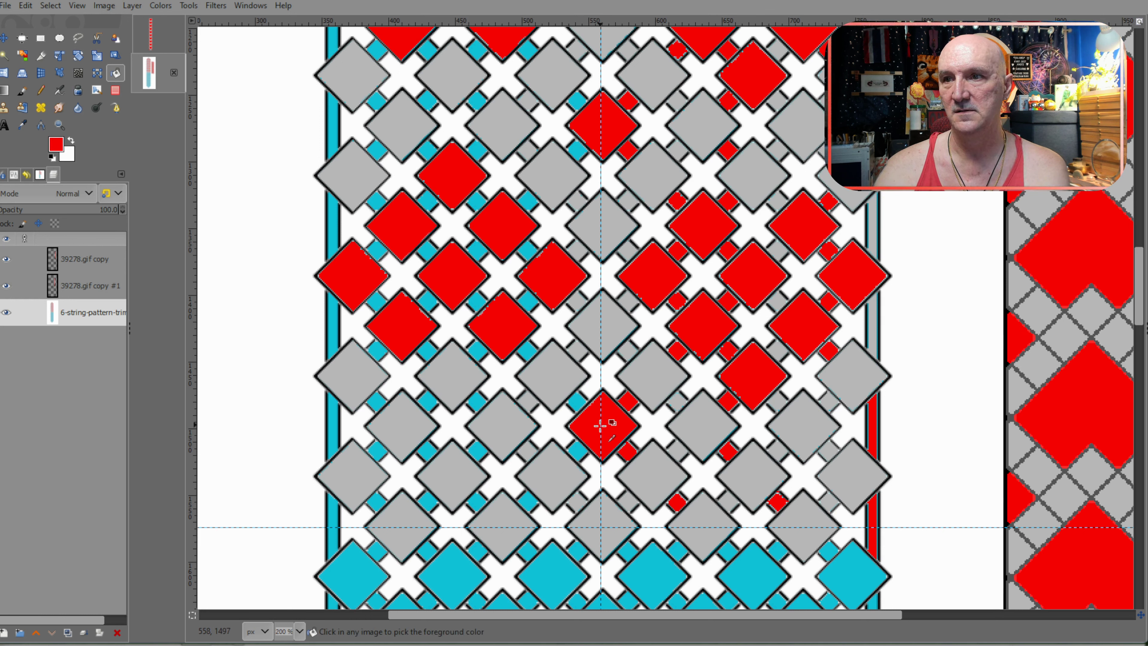
pyautogui.click(576, 453)
pyautogui.click(527, 501)
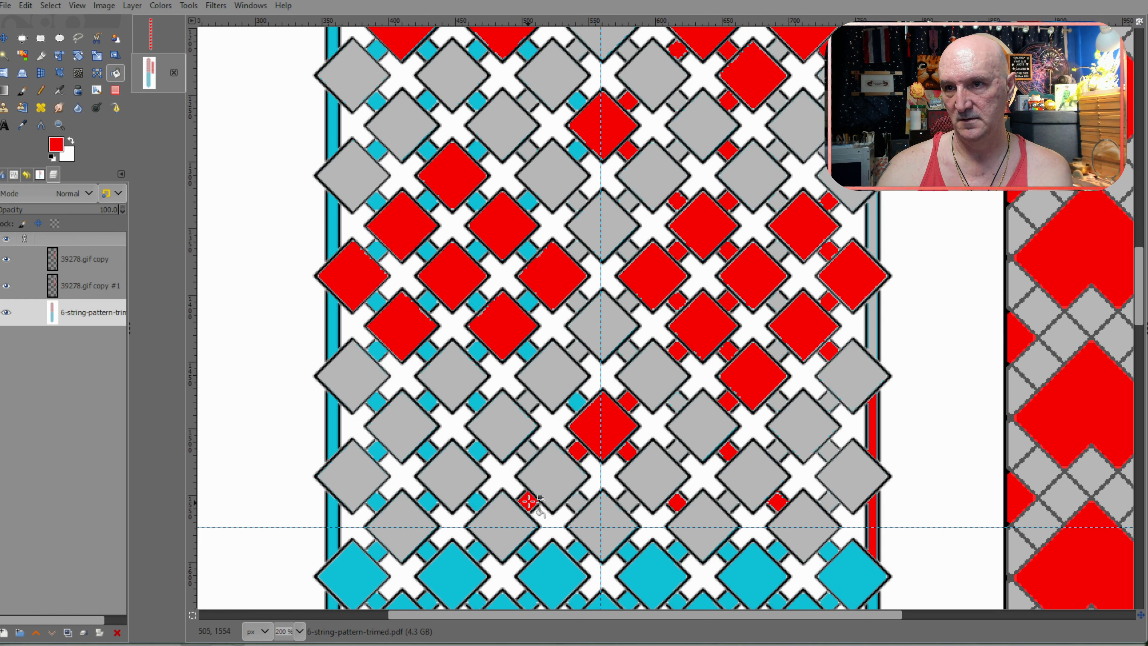
pyautogui.click(580, 402)
# Step: Fill the seventh column's segments along the sixth heart and the sixth column's lower segment beside the central red diamond above it red
pyautogui.click(533, 351)
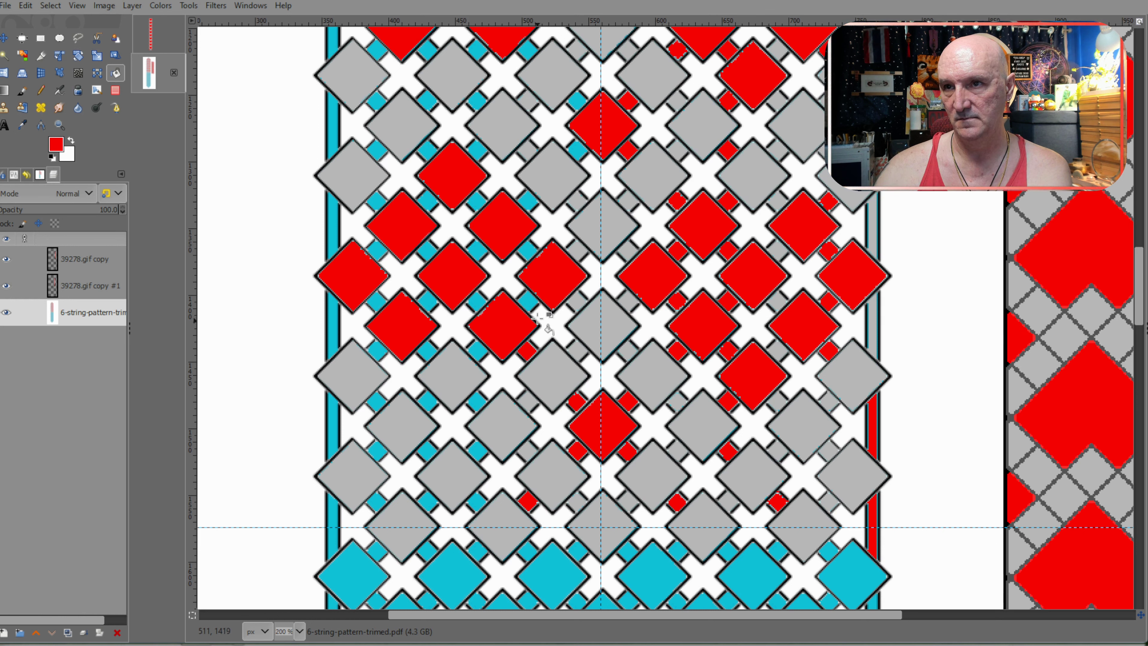
pyautogui.click(534, 301)
pyautogui.click(528, 250)
pyautogui.click(530, 200)
pyautogui.click(574, 152)
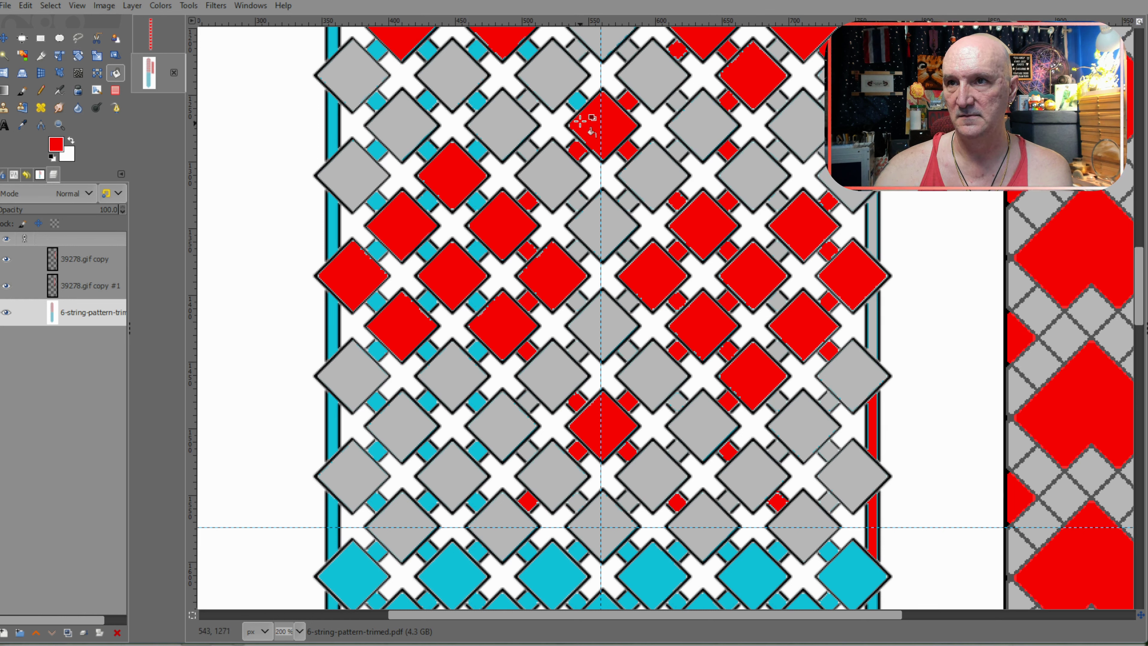
# Step: Fill the seventh column's segments along the fifth and lower fourth hearts red, plus the sixth column's beside the red central diamonds above and below the fifth heart
pyautogui.click(576, 101)
pyautogui.scroll(3, 579, 113)
pyautogui.click(530, 197)
pyautogui.click(531, 147)
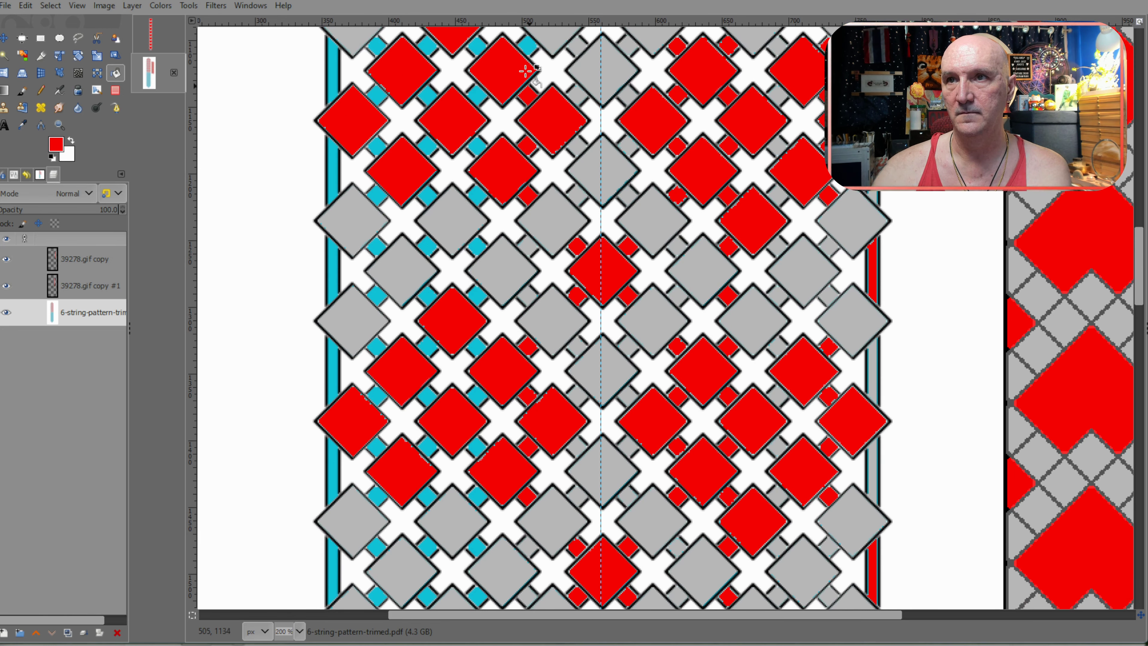
pyautogui.scroll(6, 597, 263)
pyautogui.click(578, 286)
pyautogui.click(579, 237)
pyautogui.click(529, 186)
pyautogui.click(528, 86)
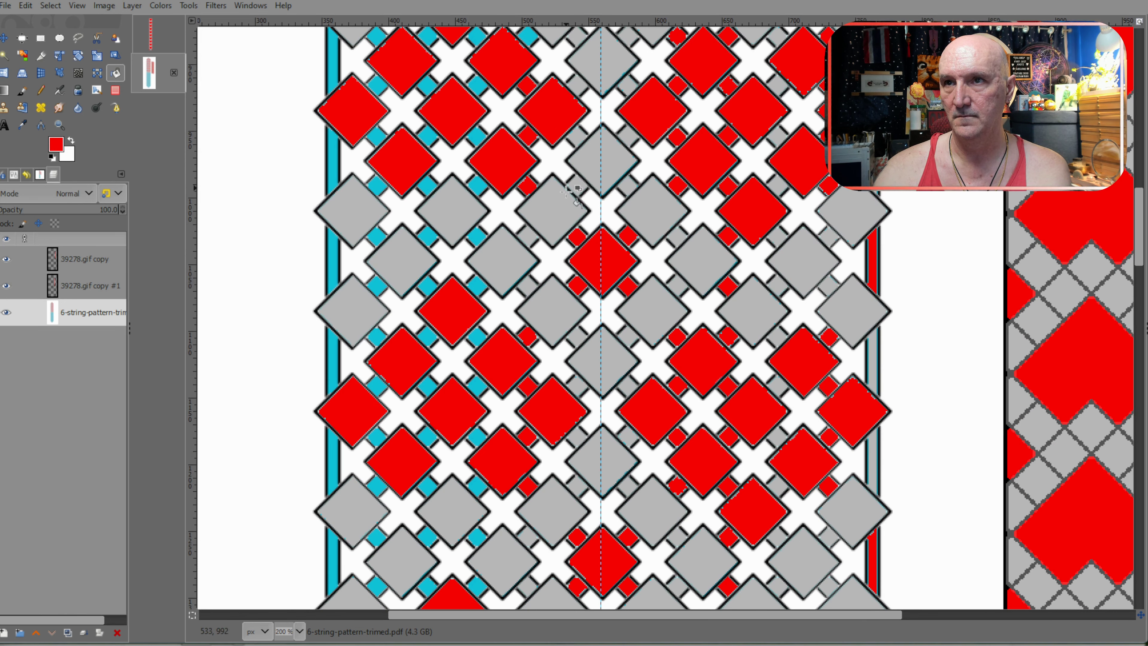
# Step: Fill the seventh column's segments atop the fourth heart and along the third heart red, plus the sixth column's beside the red central diamond between these hearts
pyautogui.scroll(3, 535, 145)
pyautogui.click(529, 183)
pyautogui.click(578, 129)
pyautogui.click(577, 81)
pyautogui.scroll(3, 602, 168)
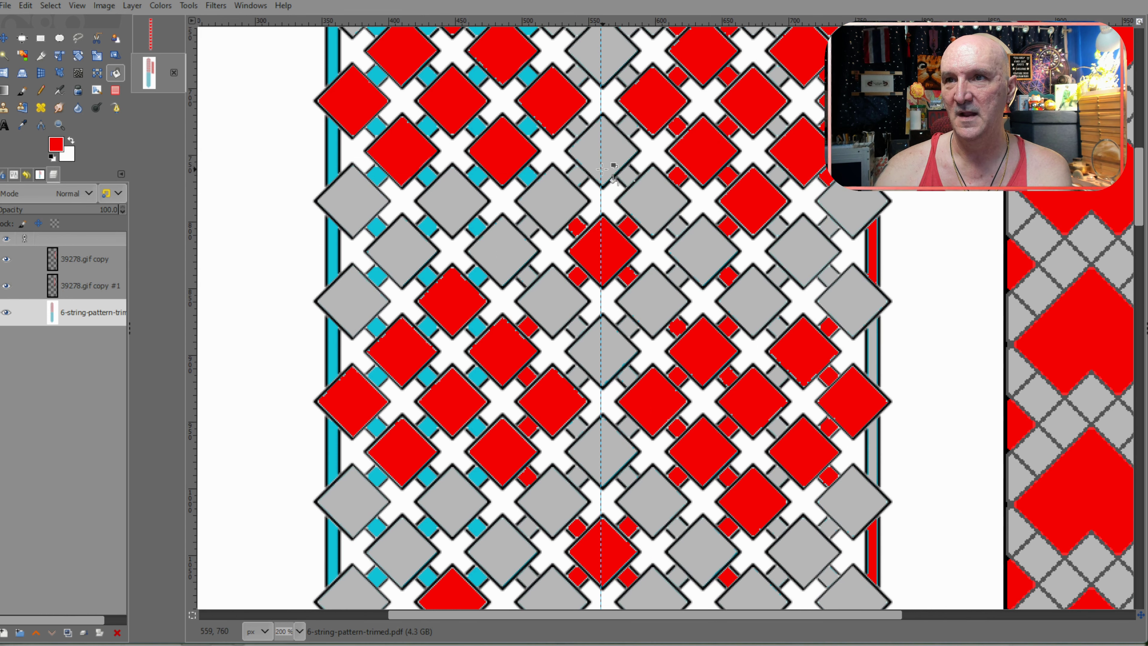
pyautogui.click(528, 179)
pyautogui.click(528, 128)
pyautogui.click(528, 74)
pyautogui.scroll(-3, 573, 194)
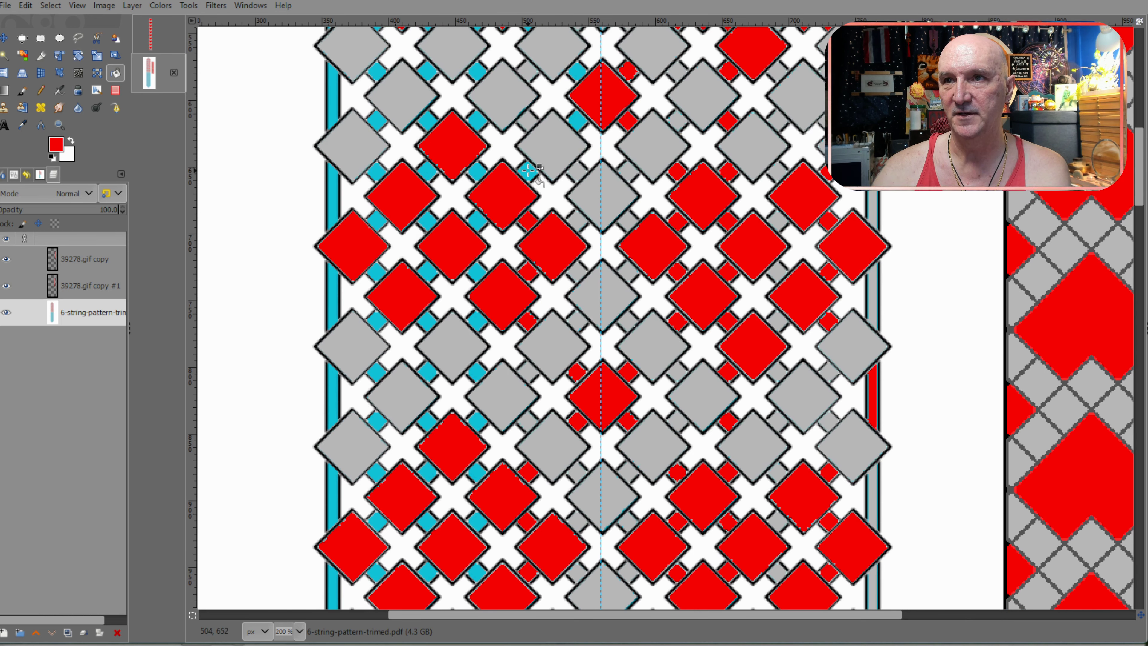
# Step: Fill the sixth column's segments beside the red central diamond between the second and third hearts and the seventh column's along the lower second heart red
pyautogui.click(578, 121)
pyautogui.scroll(3, 600, 181)
pyautogui.click(580, 214)
pyautogui.click(529, 166)
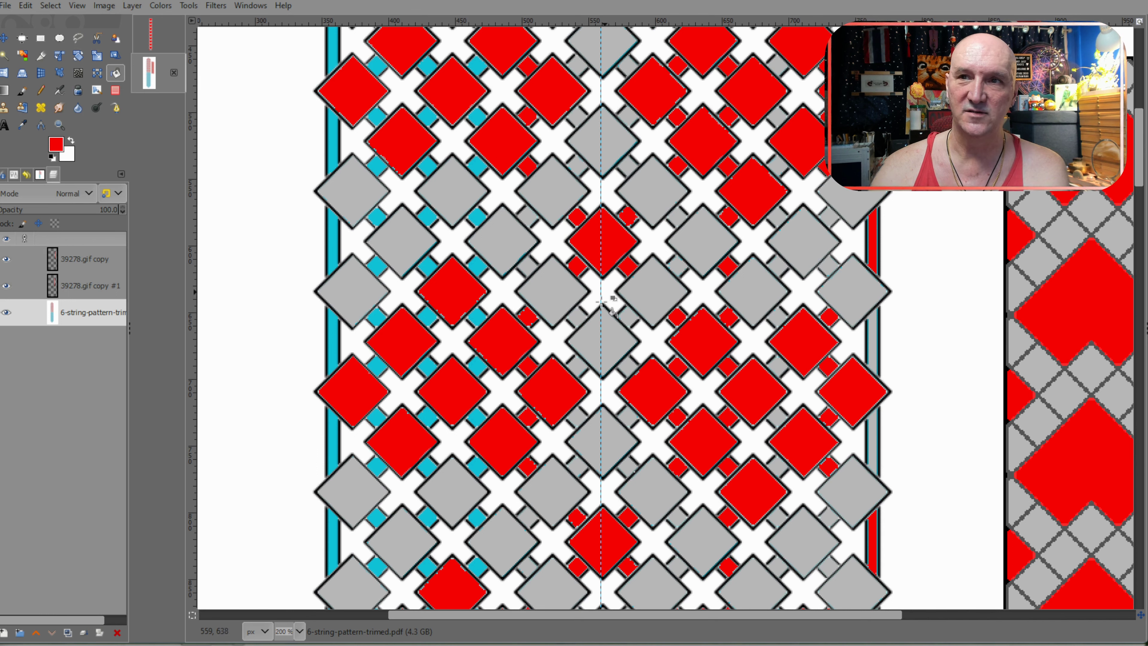
# Step: Fill the eighth column's segments from its upper end down through the first heart red
pyautogui.scroll(3, 582, 272)
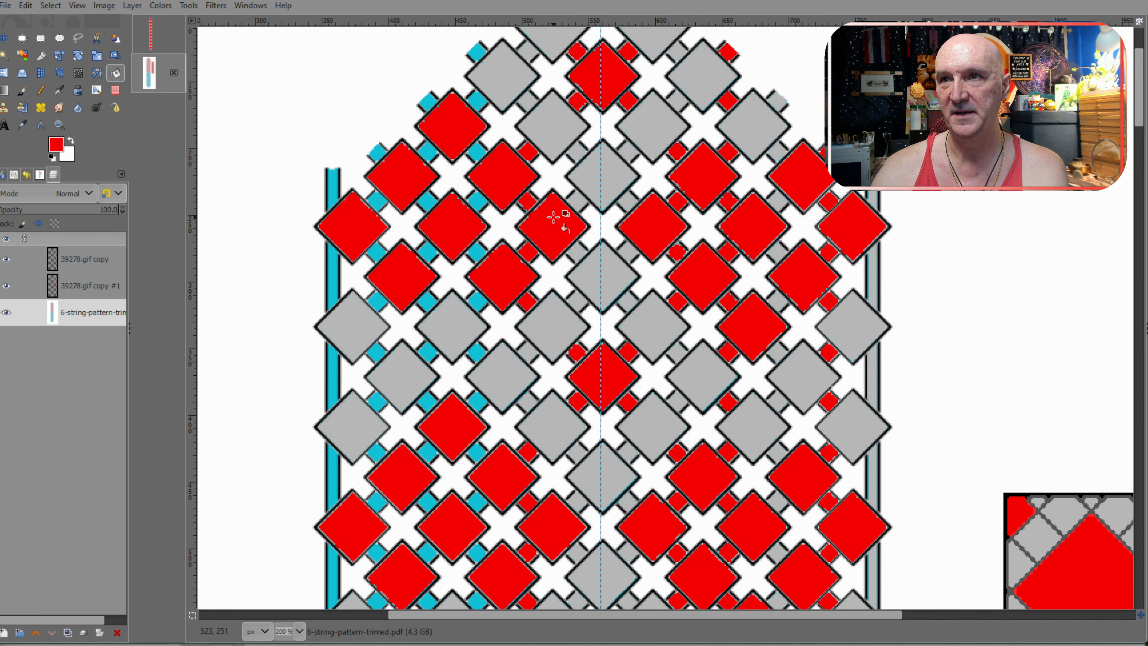
pyautogui.scroll(3, 553, 218)
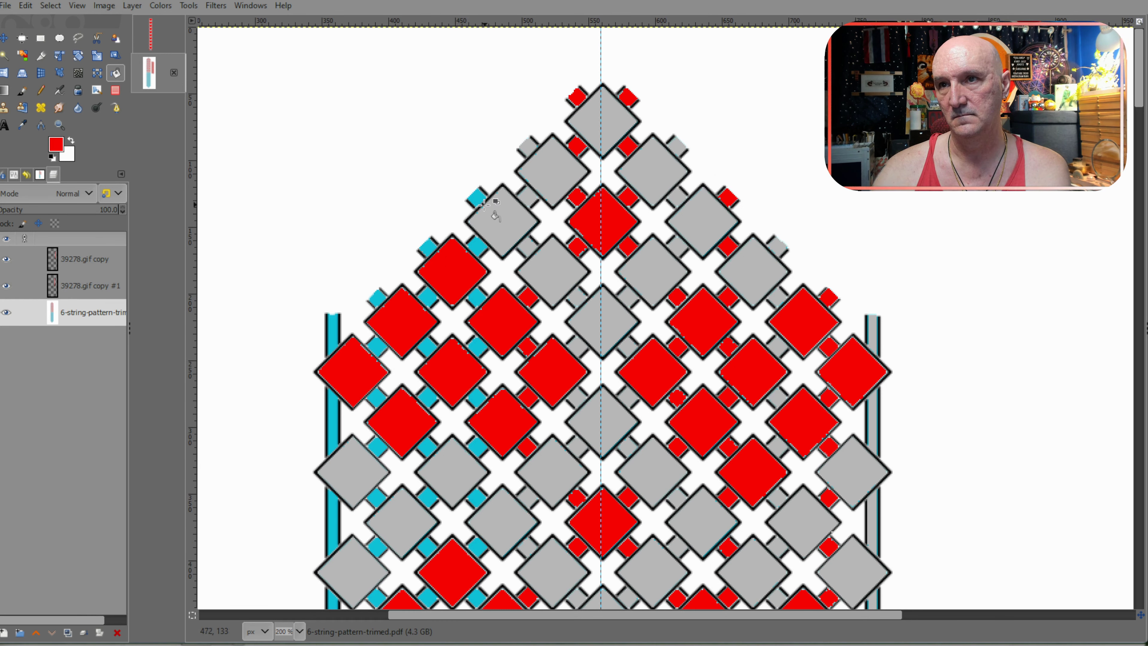
pyautogui.click(481, 248)
pyautogui.click(480, 298)
pyautogui.click(481, 345)
pyautogui.click(479, 398)
pyautogui.click(477, 446)
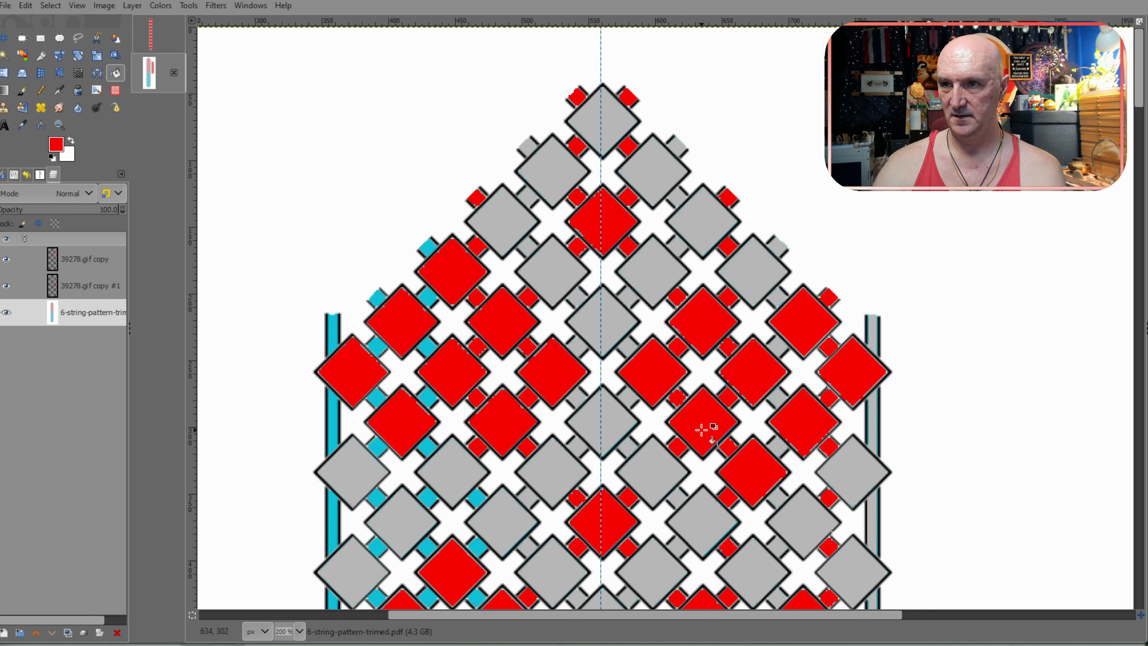
# Step: Fill the eighth column's segments between the first and second hearts, along the second heart and in the gap below it red
pyautogui.scroll(-3, 602, 425)
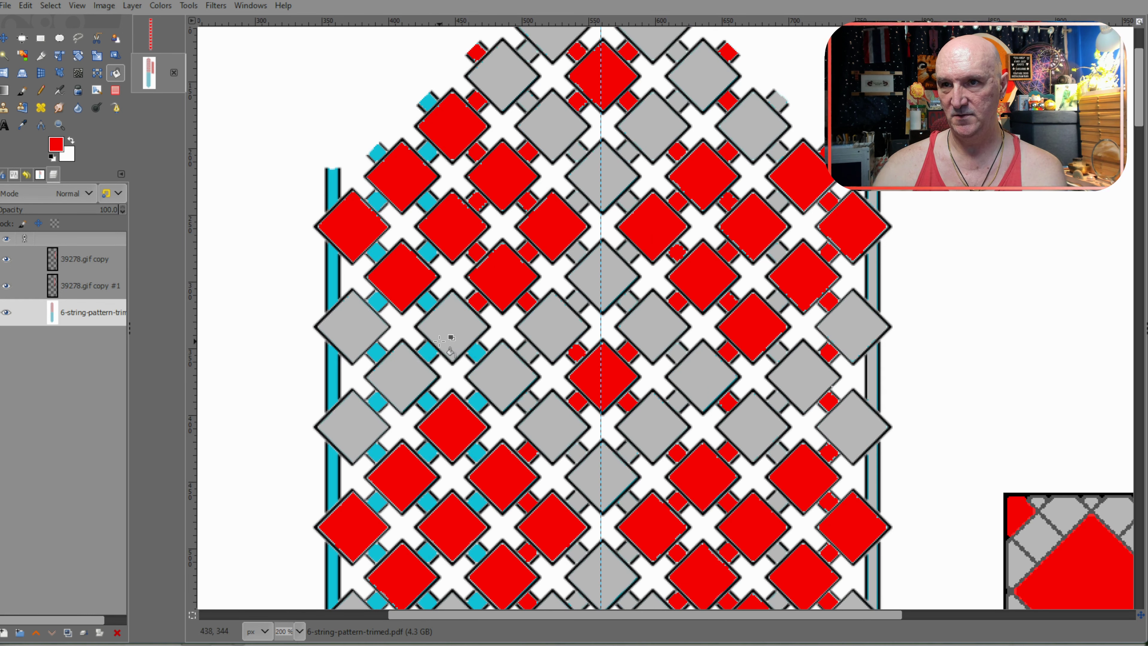
pyautogui.click(478, 349)
pyautogui.click(479, 399)
pyautogui.click(478, 450)
pyautogui.click(477, 501)
pyautogui.click(478, 553)
pyautogui.scroll(-3, 480, 497)
pyautogui.click(478, 456)
pyautogui.click(477, 504)
pyautogui.click(474, 553)
# Step: Fill the eighth column's segments along the third heart and in the gap between the third and fourth hearts red
pyautogui.scroll(-3, 479, 520)
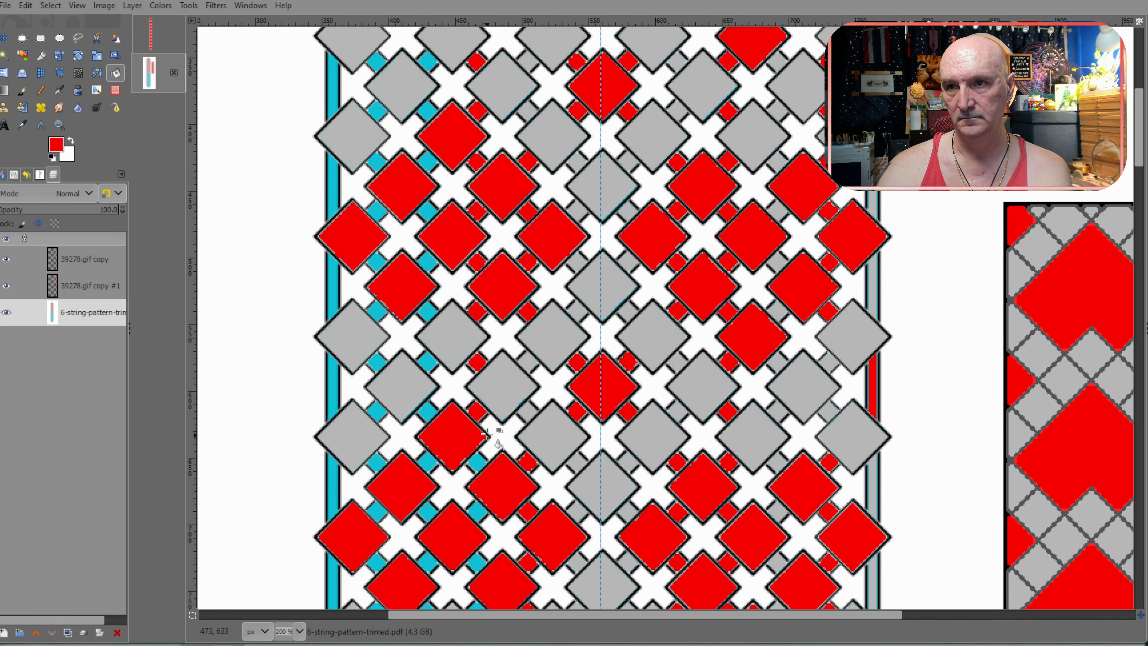
pyautogui.click(478, 463)
pyautogui.click(480, 509)
pyautogui.scroll(-3, 482, 498)
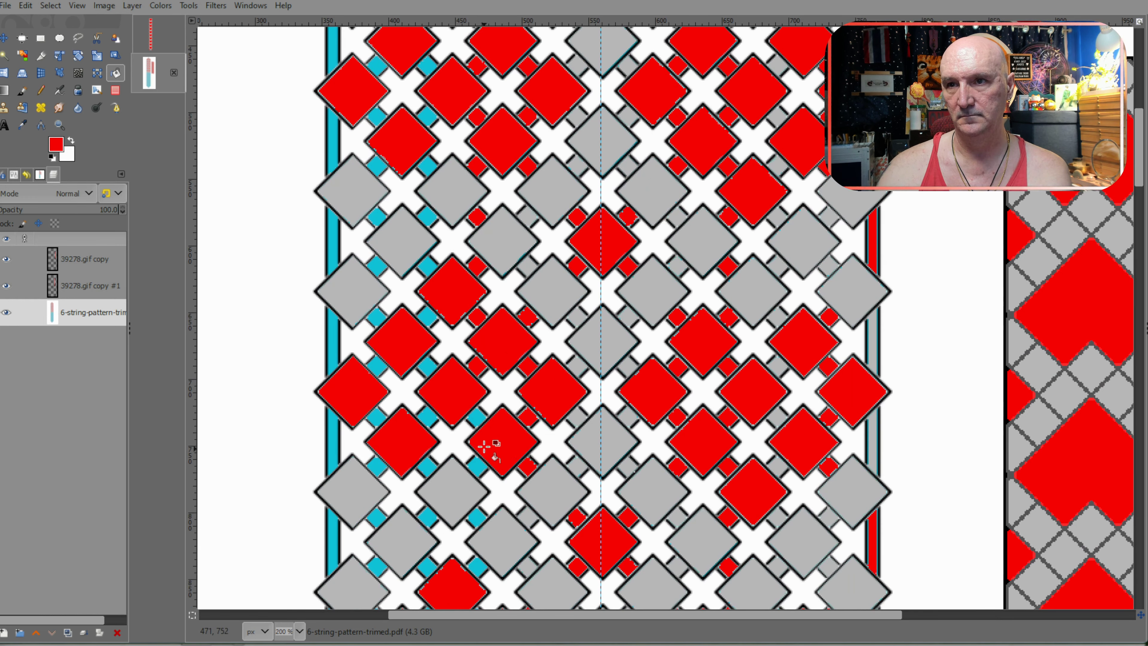
pyautogui.click(478, 415)
pyautogui.click(478, 466)
pyautogui.click(477, 515)
pyautogui.click(477, 566)
# Step: Fill the eighth column's segments along the fourth heart, in the gap below it and along the upper fifth heart red
pyautogui.scroll(-6, 478, 566)
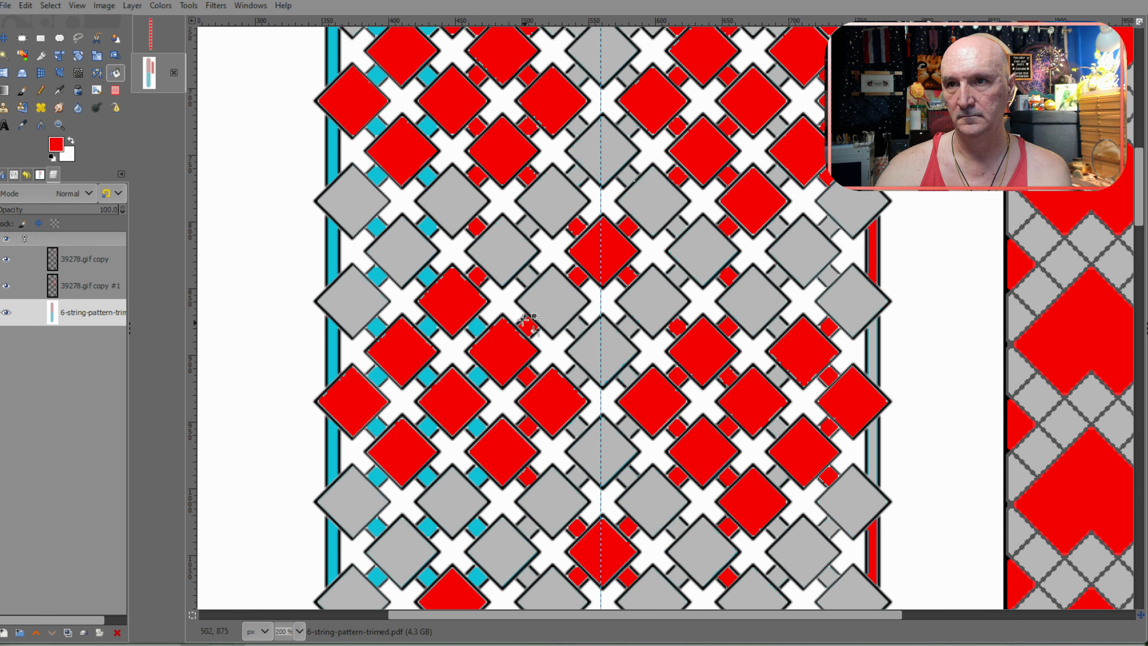
pyautogui.click(478, 326)
pyautogui.click(481, 377)
pyautogui.click(478, 426)
pyautogui.click(478, 474)
pyautogui.click(478, 526)
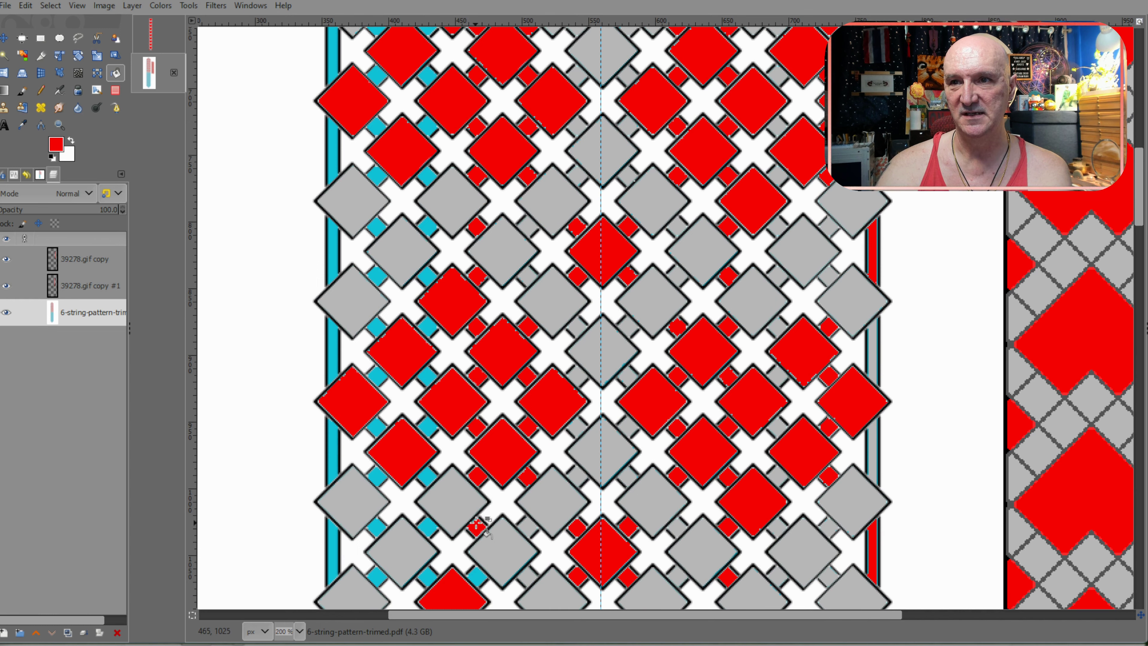
pyautogui.scroll(-3, 479, 520)
pyautogui.click(477, 482)
pyautogui.click(477, 532)
# Step: Fill the eighth column's segments from the lowest part of the fifth heart to the start of the sixth heart red
pyautogui.scroll(-3, 513, 463)
pyautogui.scroll(-3, 513, 463)
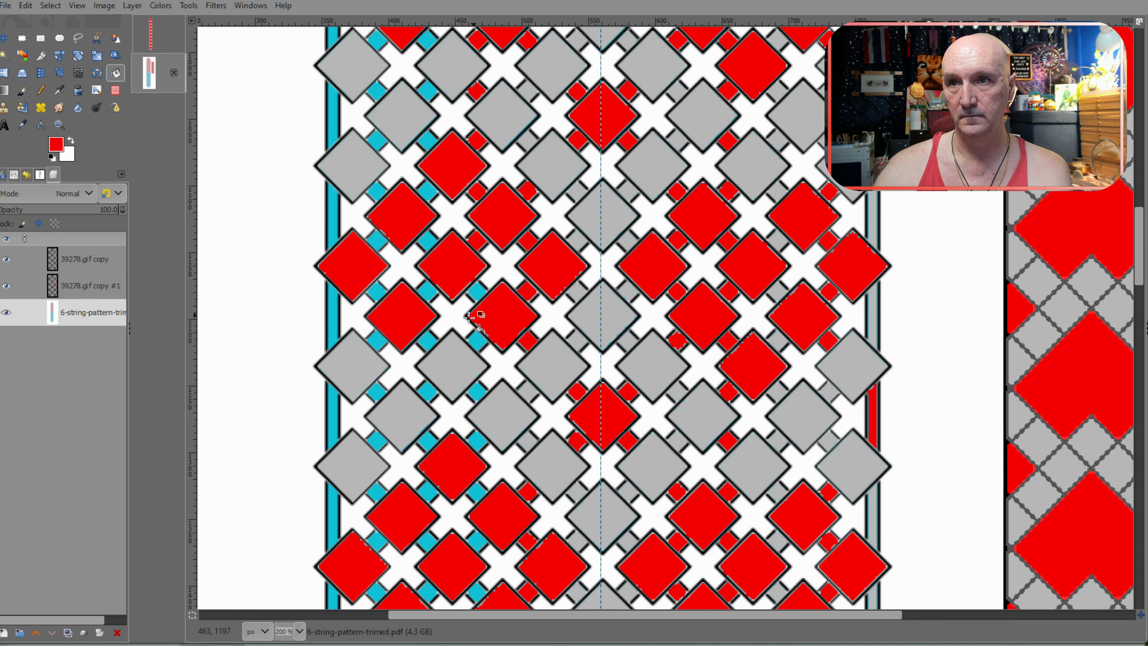
pyautogui.click(478, 341)
pyautogui.click(477, 391)
pyautogui.click(477, 439)
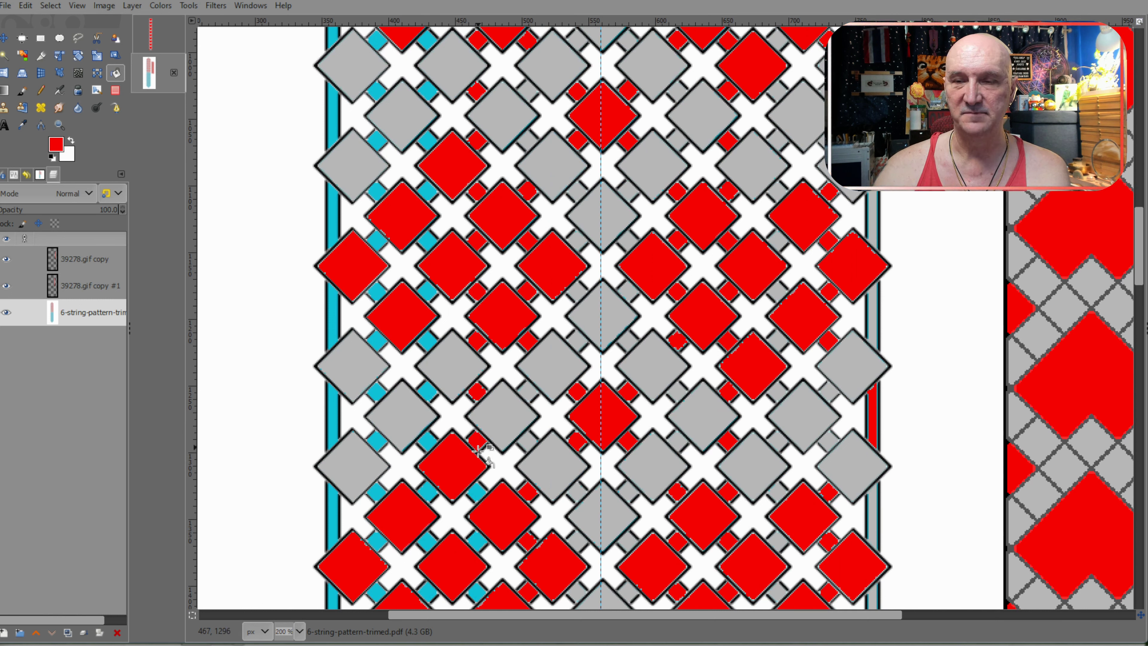
pyautogui.click(476, 491)
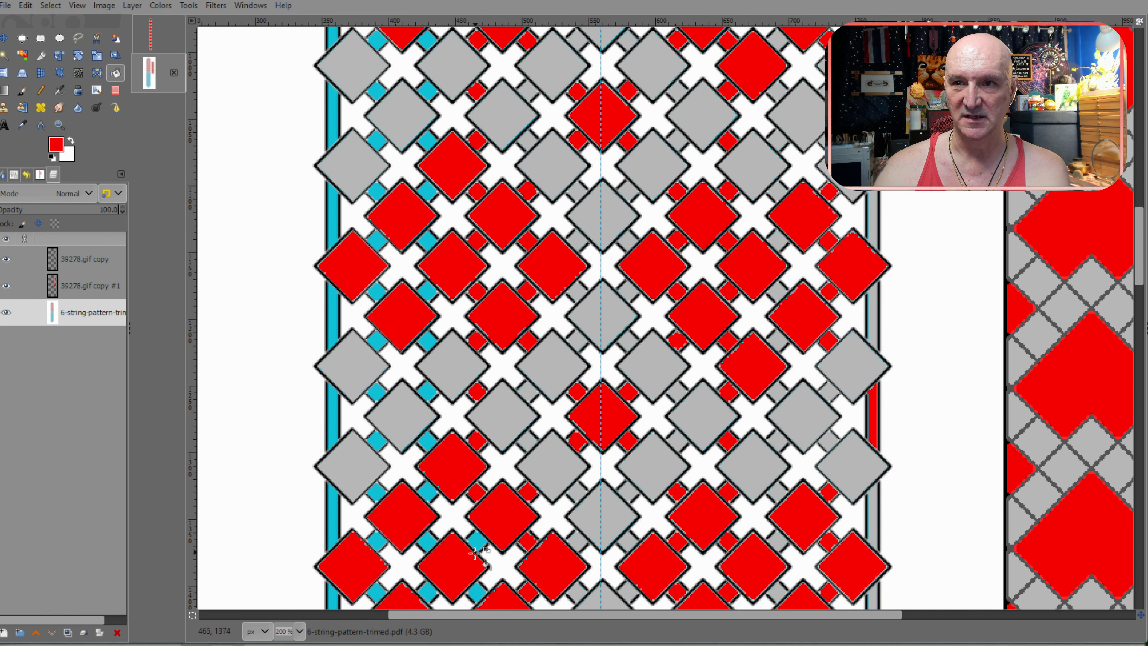
# Step: Fill the eighth column's remaining sixth-heart segments and the two below it red, plus the ninth column's segment just above the horizontal guide
pyautogui.click(475, 543)
pyautogui.scroll(-3, 477, 520)
pyautogui.click(478, 448)
pyautogui.click(477, 494)
pyautogui.click(476, 543)
pyautogui.scroll(-3, 476, 543)
pyautogui.click(476, 451)
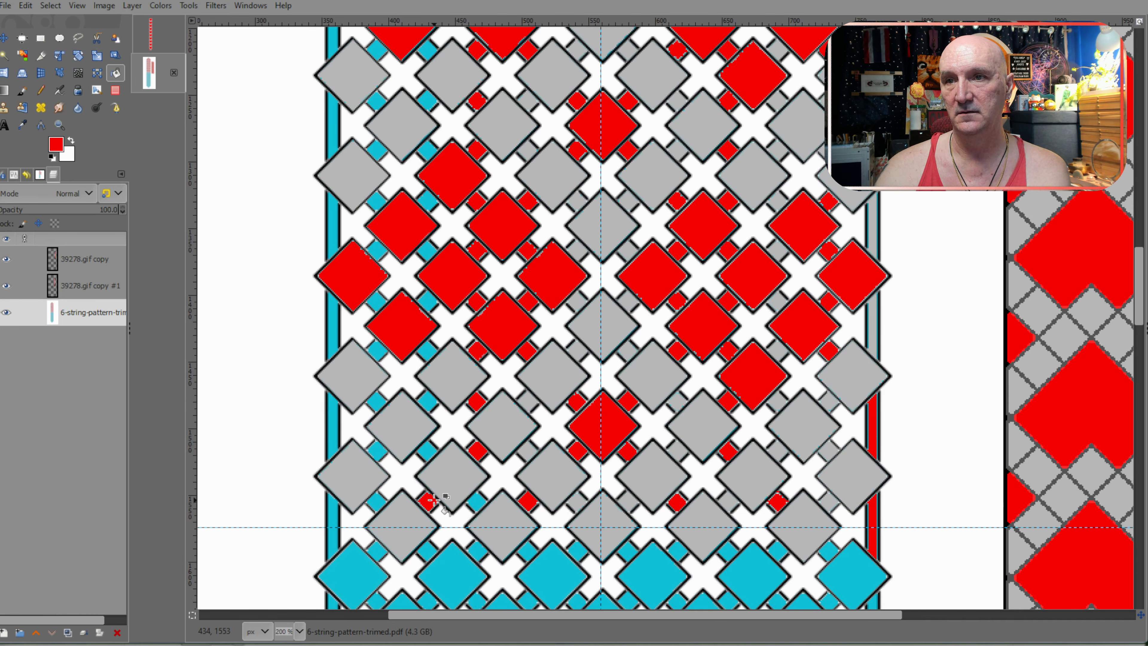
# Step: Pick the diamonds' grey and fill the ninth column's segments from its upper end down through the second heart grey
pyautogui.scroll(20, 501, 457)
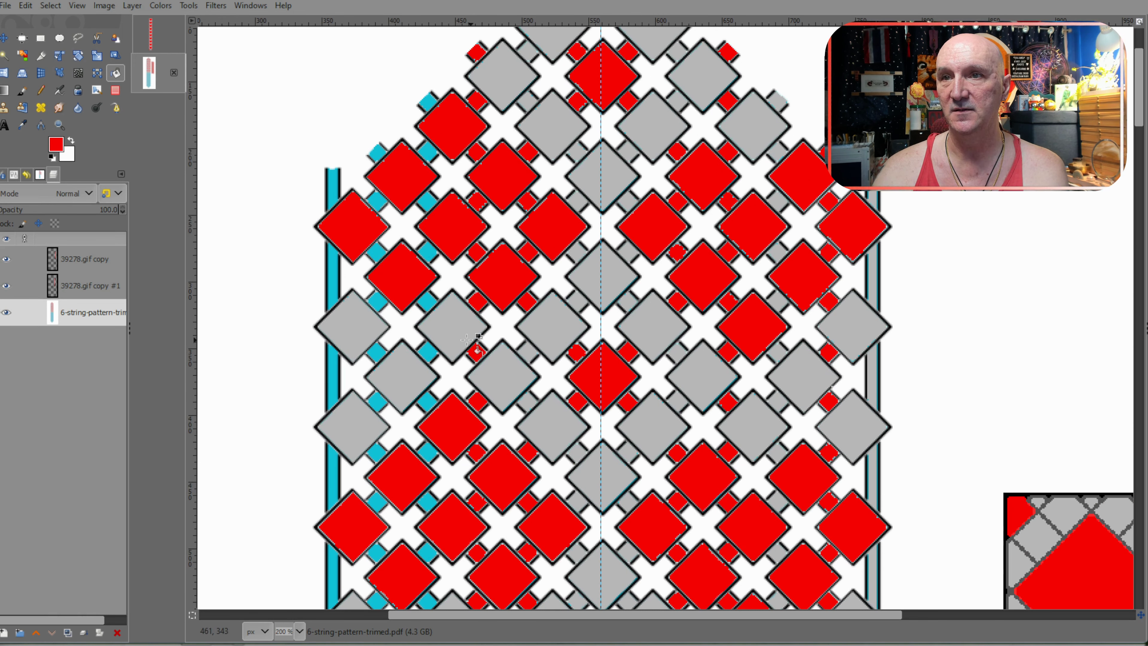
pyautogui.keyDown('ctrl'); pyautogui.click(452, 328); pyautogui.keyUp('ctrl')
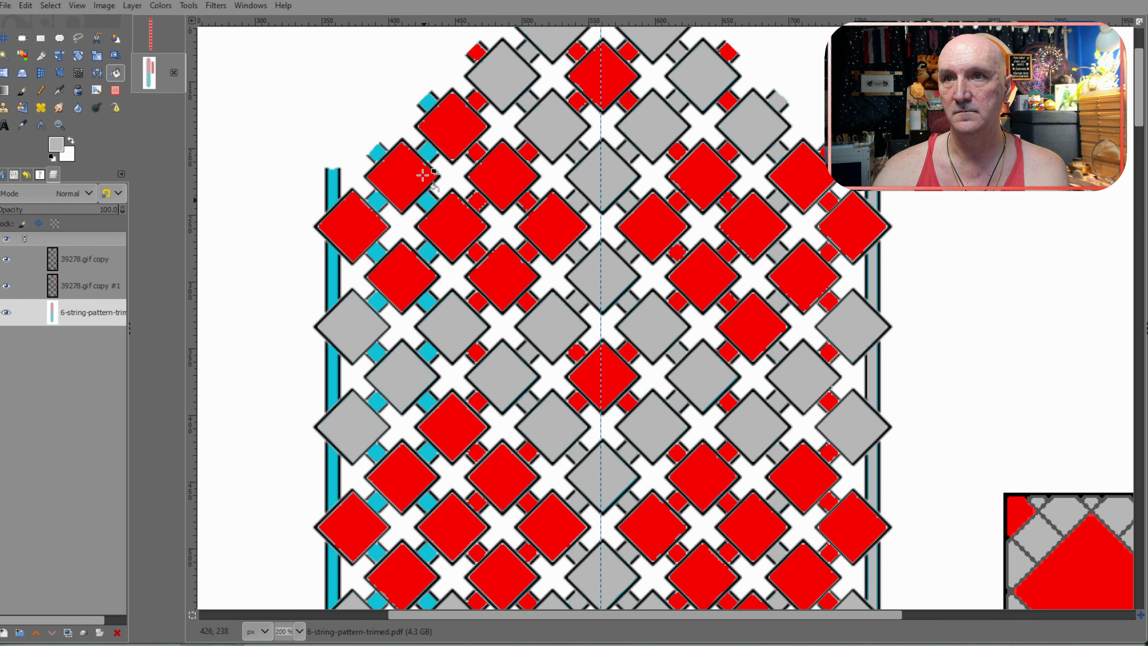
pyautogui.click(427, 100)
pyautogui.click(427, 152)
pyautogui.click(427, 202)
pyautogui.click(429, 252)
pyautogui.click(429, 303)
pyautogui.click(428, 352)
pyautogui.click(428, 402)
pyautogui.click(428, 453)
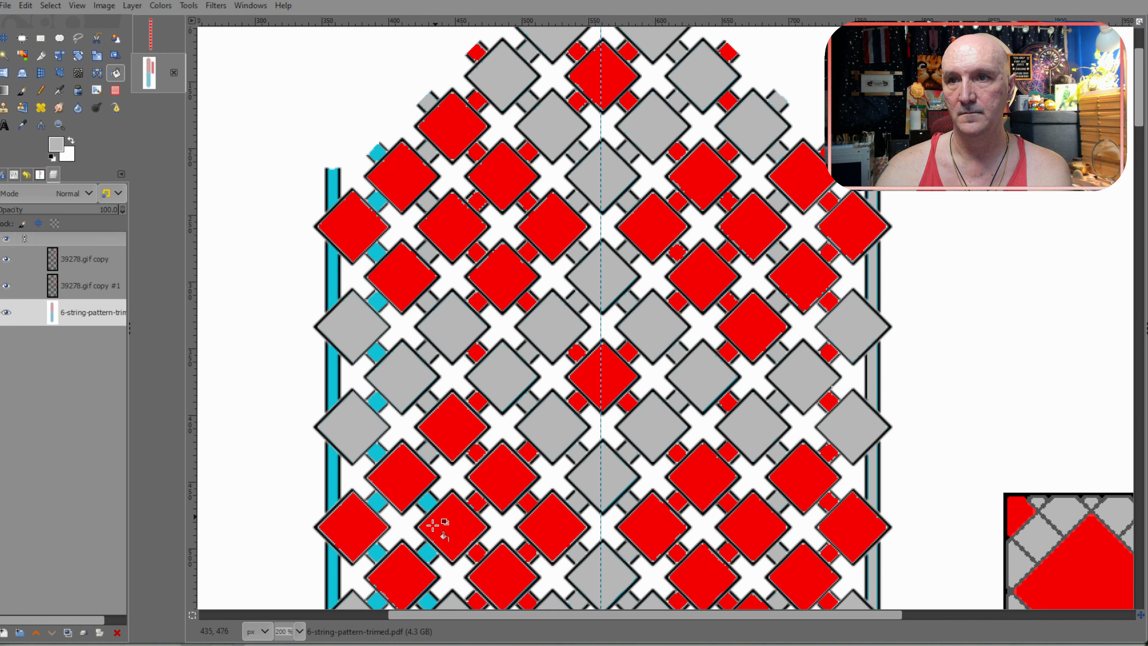
pyautogui.click(427, 501)
pyautogui.click(430, 550)
# Step: Fill the ninth column's remaining segments below the second heart down to the sixth gap grey, plus the eighth column's segment just above the horizontal guide
pyautogui.scroll(-3, 436, 492)
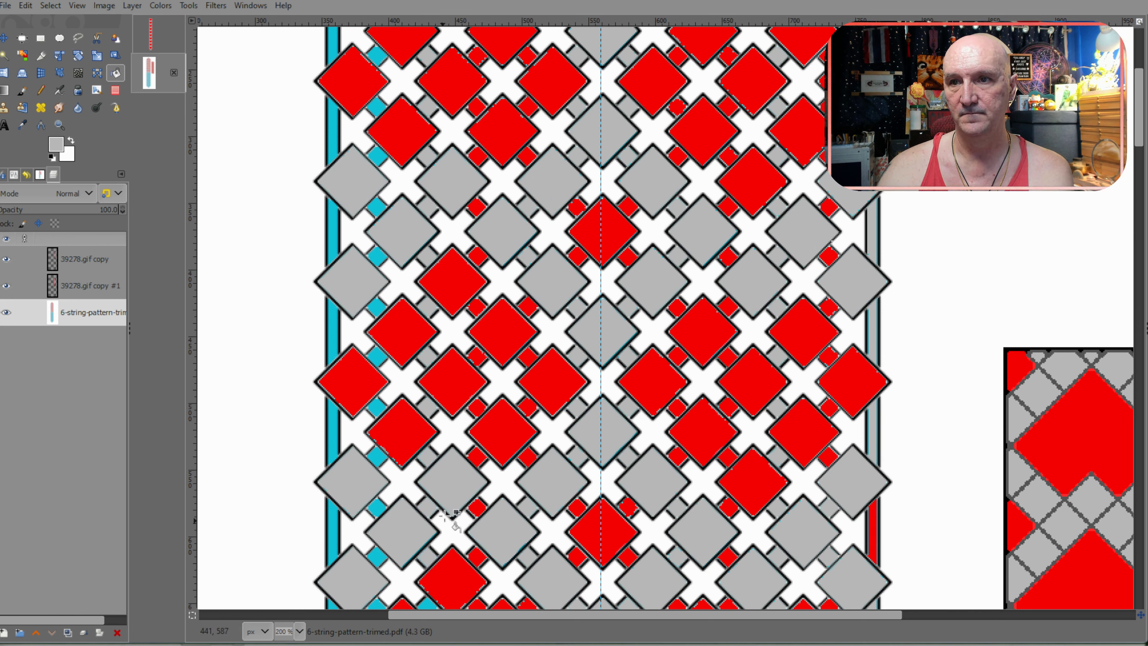
pyautogui.scroll(-3, 433, 498)
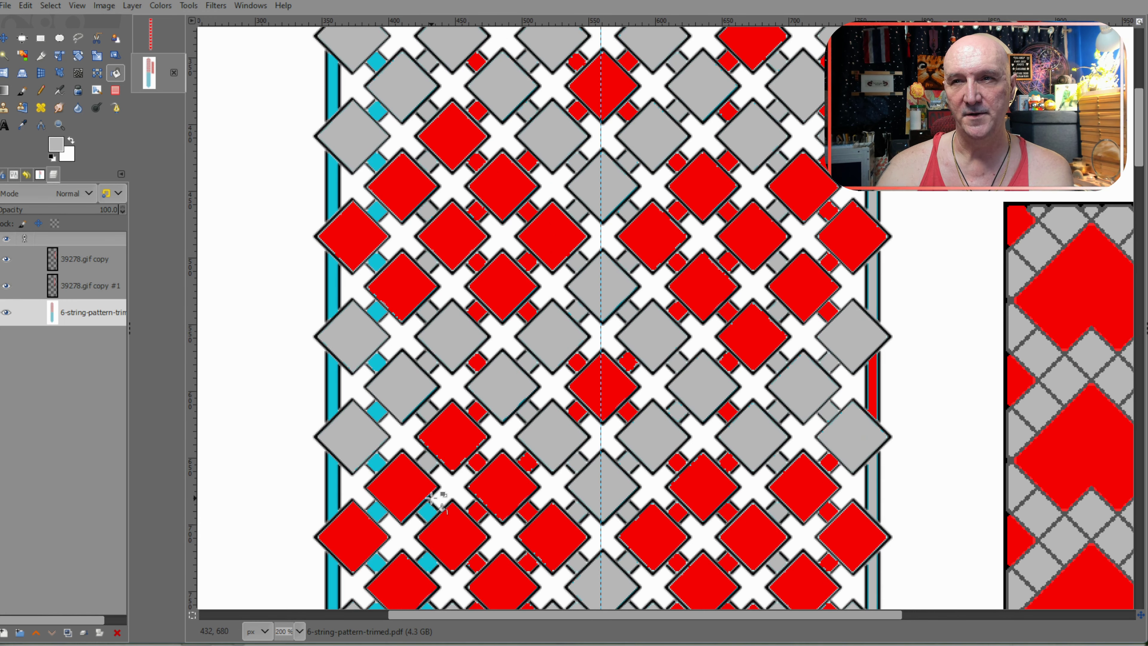
pyautogui.scroll(-3, 432, 506)
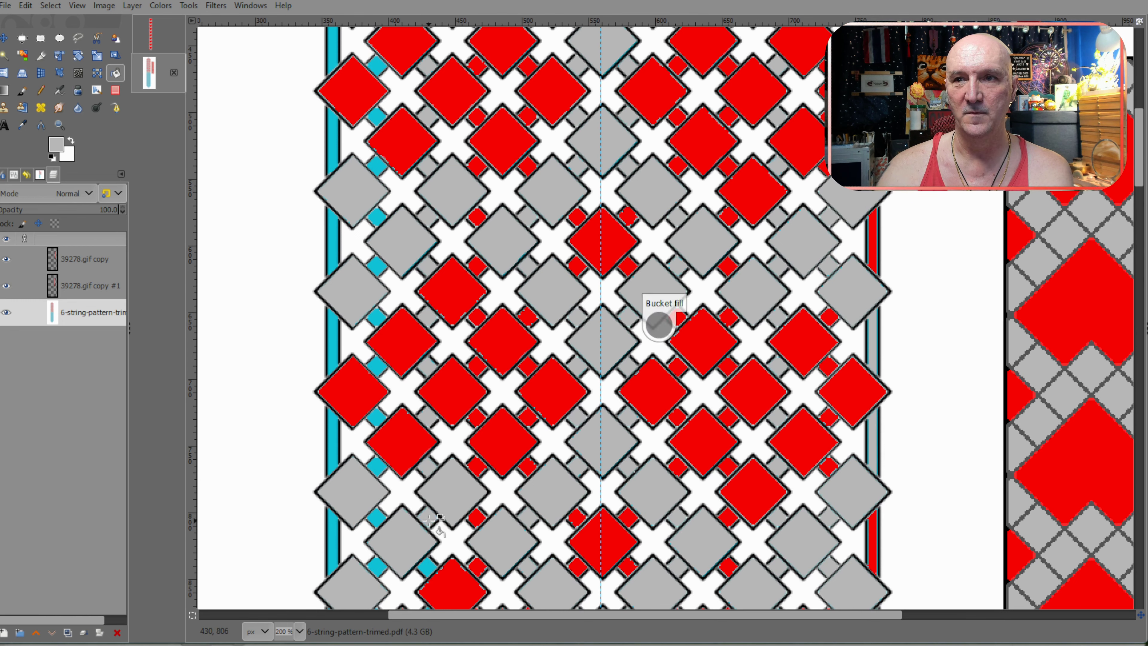
pyautogui.scroll(-3, 434, 511)
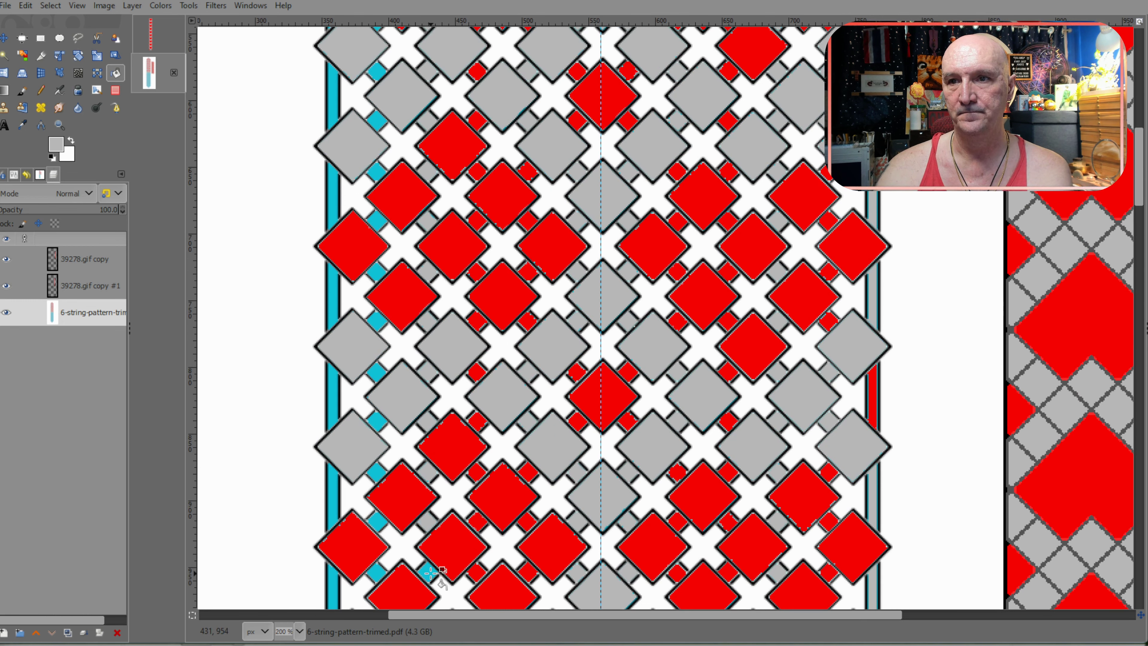
pyautogui.scroll(-3, 440, 552)
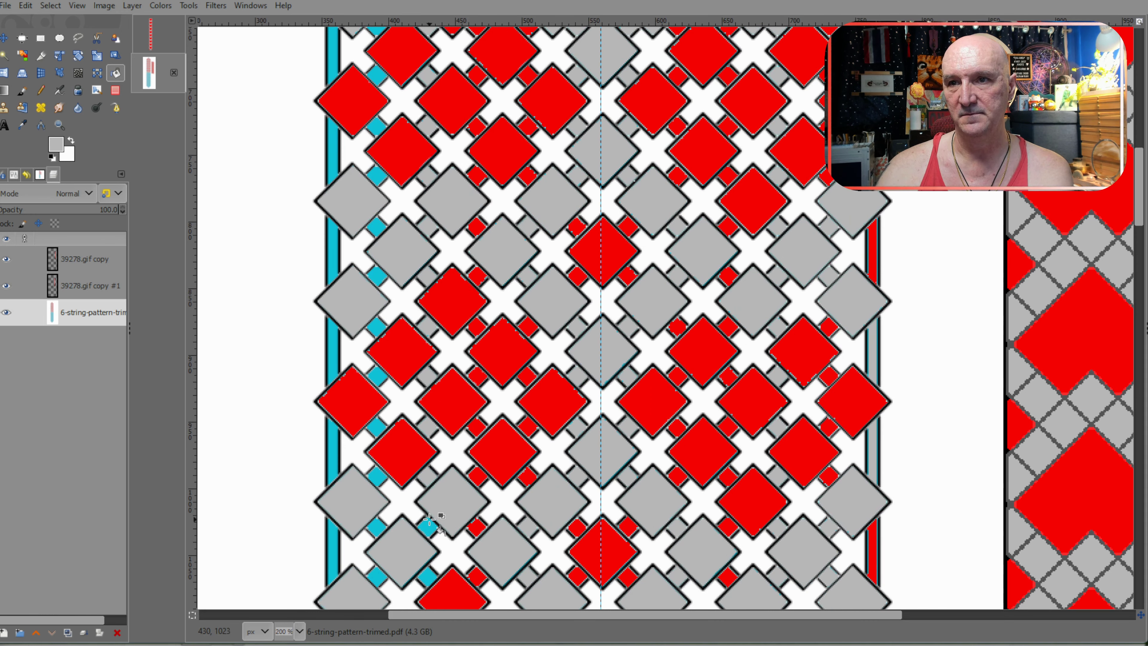
pyautogui.scroll(-6, 438, 557)
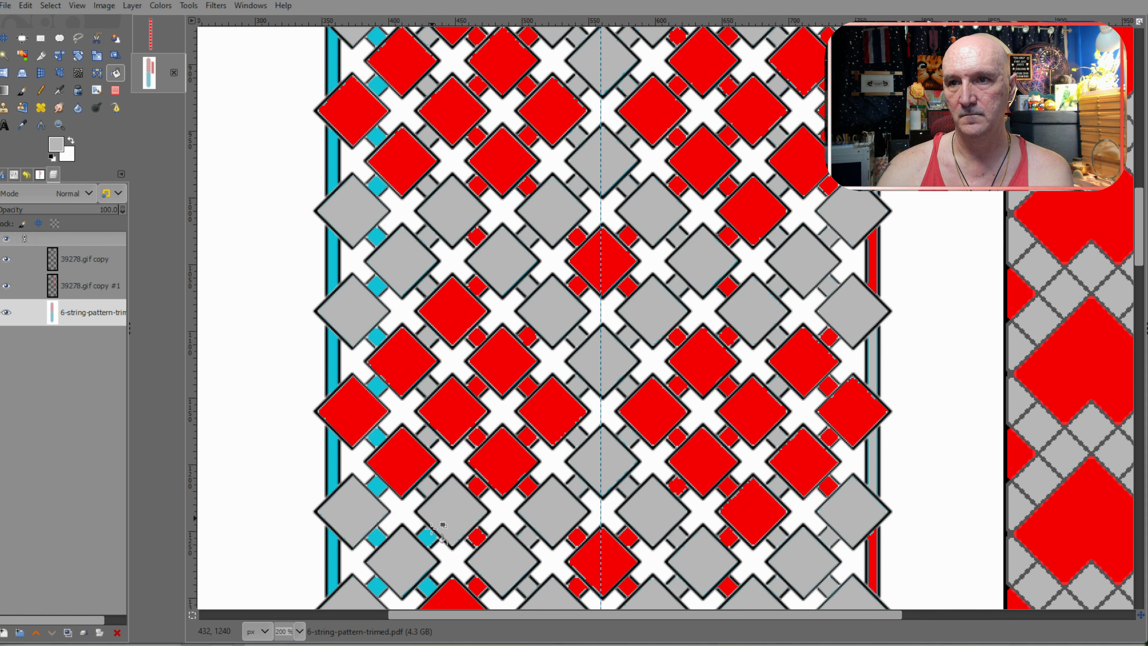
pyautogui.scroll(-6, 432, 583)
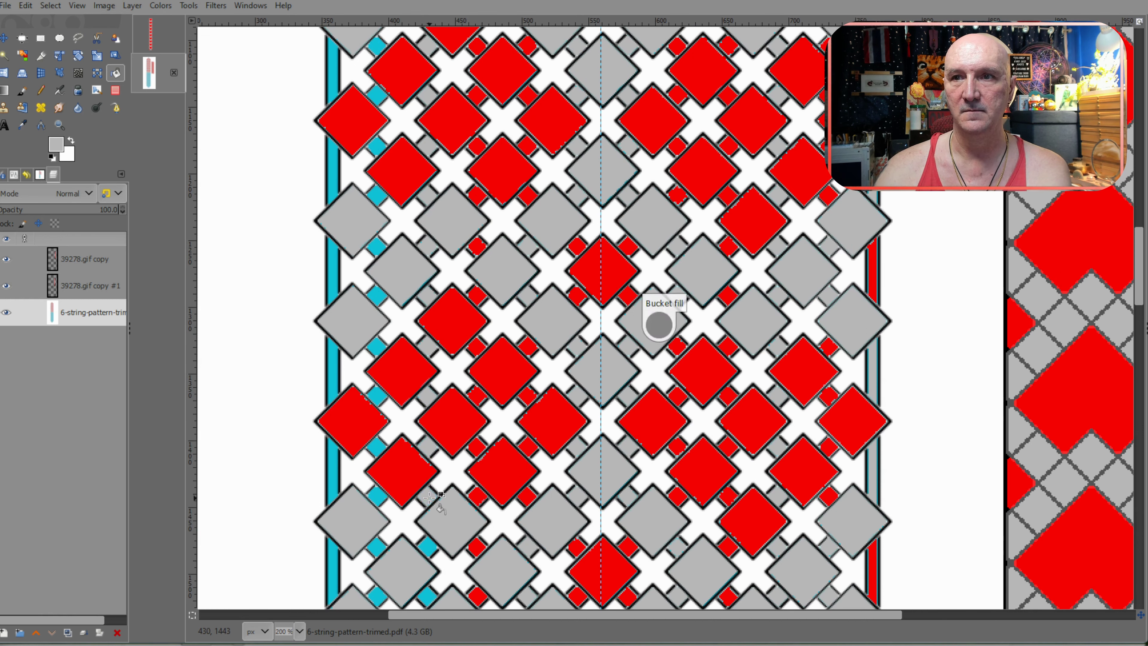
pyautogui.scroll(-3, 433, 549)
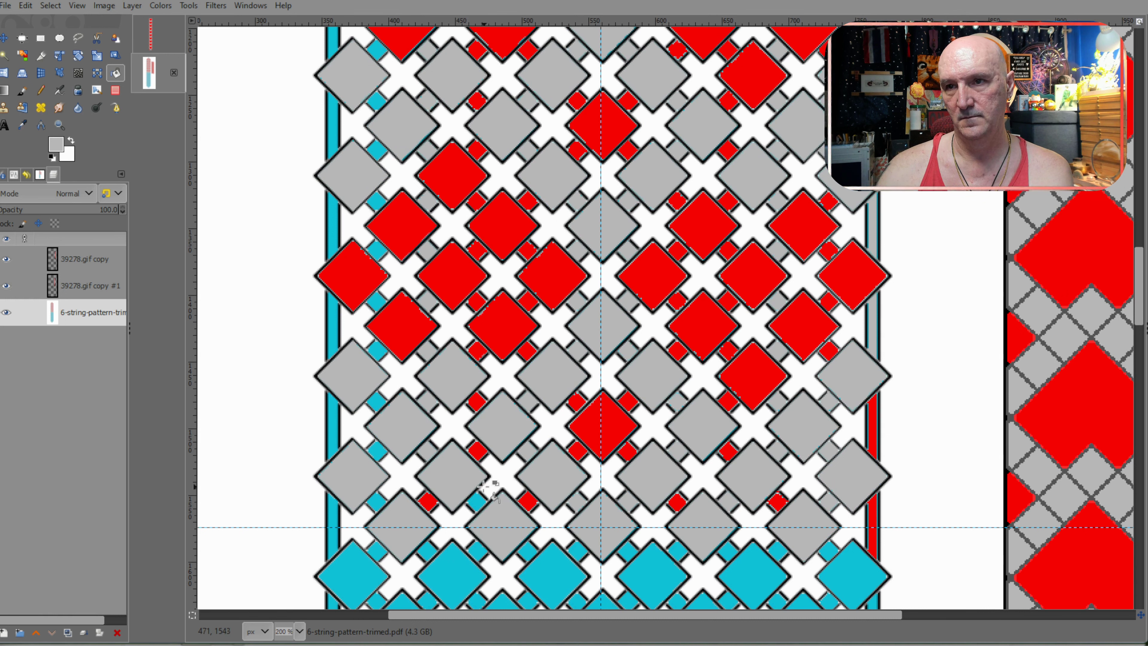
pyautogui.click(478, 502)
# Step: Pick the hearts' red and fill the tenth column's four segments along the first heart red
pyautogui.scroll(10, 525, 441)
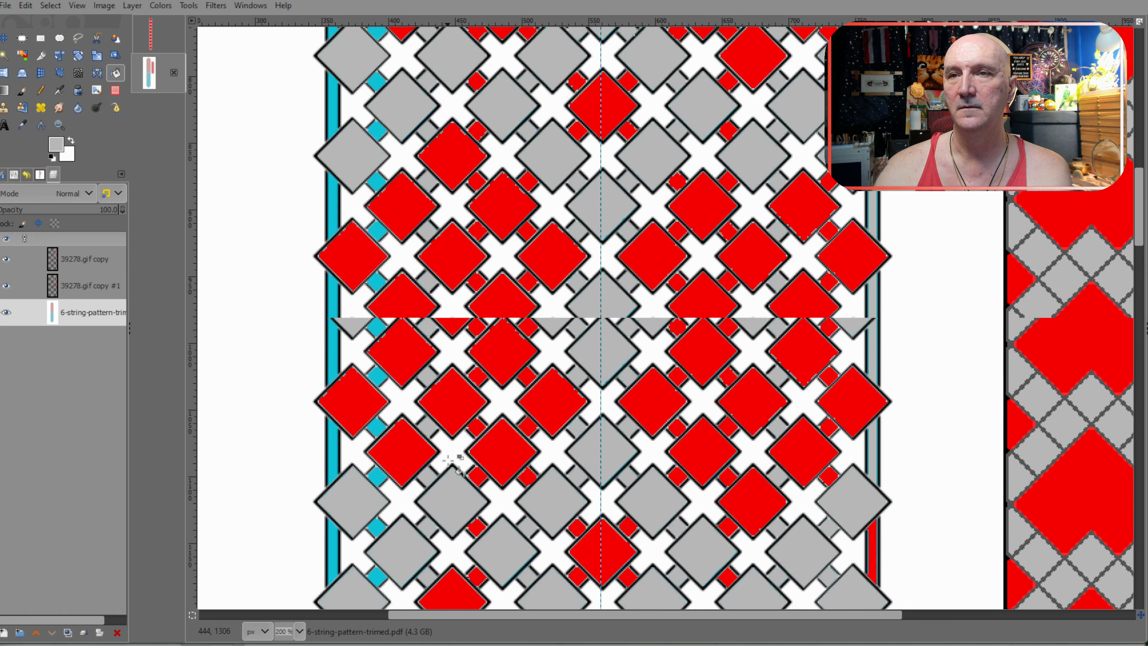
pyautogui.keyDown('ctrl'); pyautogui.click(406, 325); pyautogui.keyUp('ctrl')
pyautogui.click(379, 299)
pyautogui.click(378, 348)
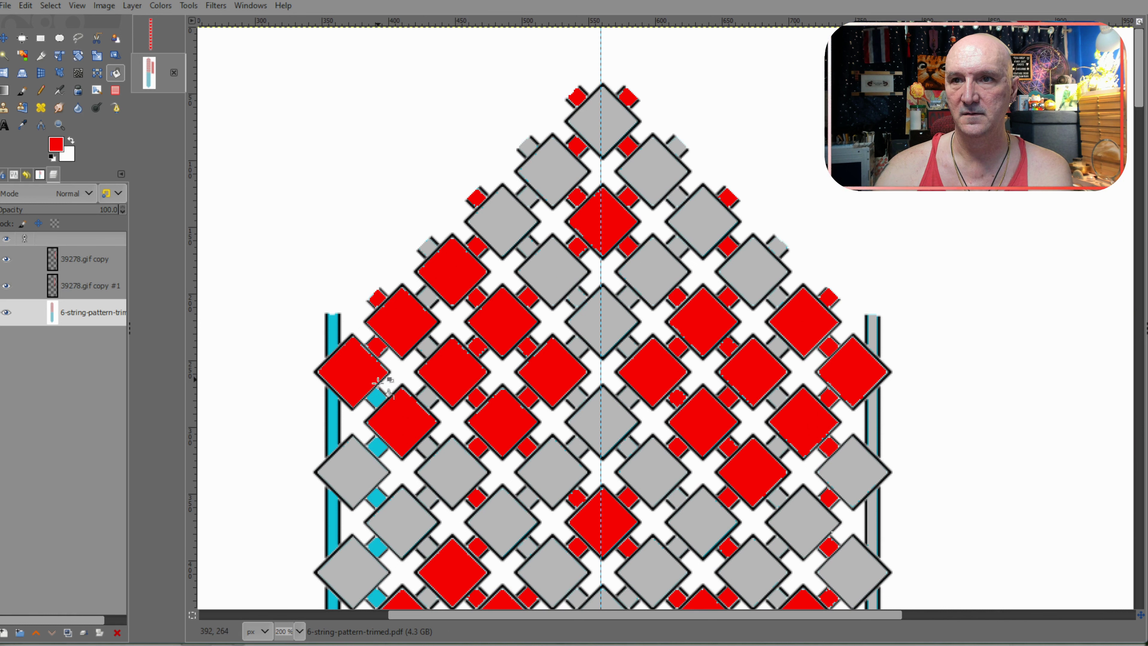
pyautogui.click(379, 398)
pyautogui.click(380, 448)
# Step: Fill the left border's segments in the gaps above and below the second heart red, plus the tenth column's segments along that heart
pyautogui.scroll(-3, 384, 470)
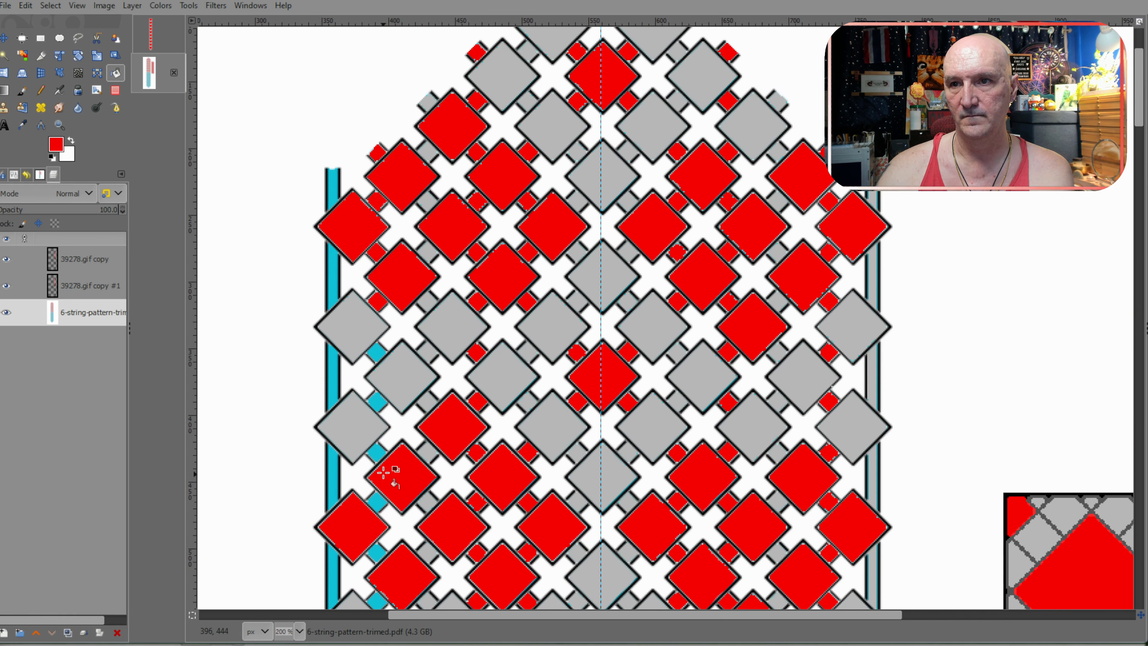
pyautogui.click(336, 389)
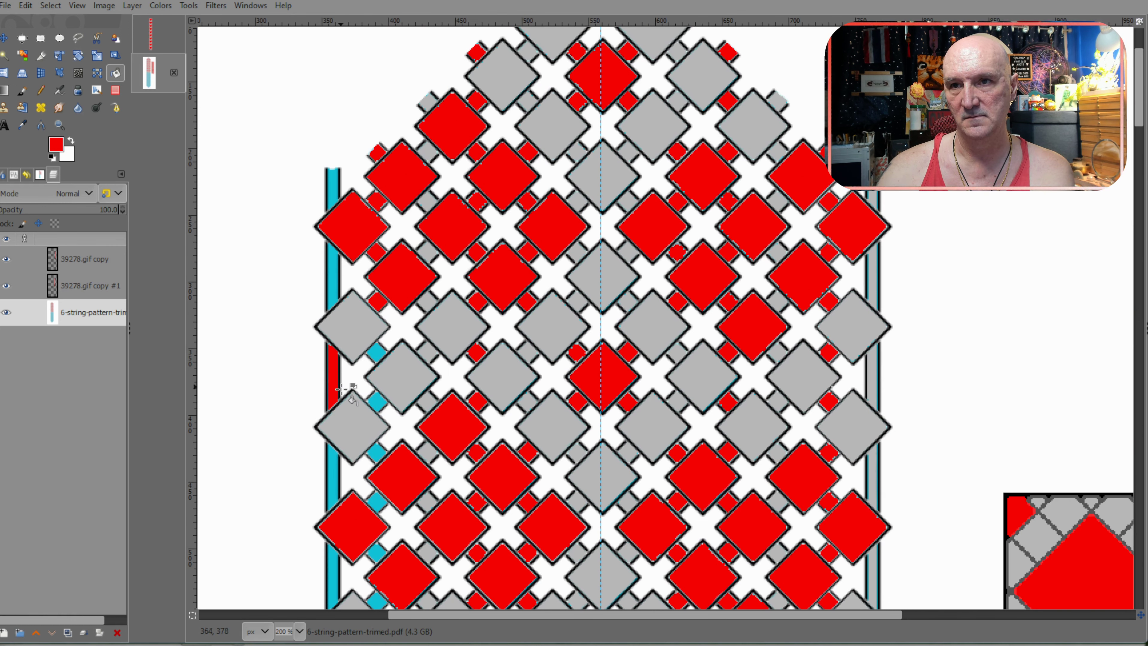
pyautogui.click(379, 452)
pyautogui.click(378, 501)
pyautogui.click(378, 552)
pyautogui.scroll(-3, 378, 552)
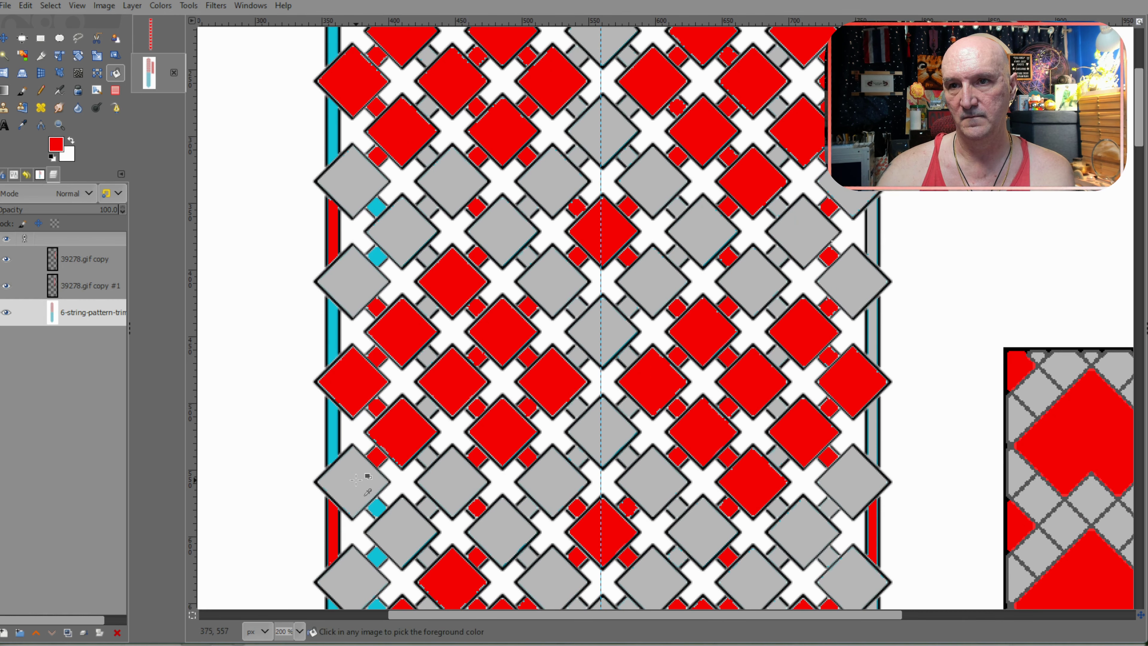
# Step: Pick the diamonds' grey and fill the left border's segments beside the first heart, plus the tenth column's two segments in the gap below it
pyautogui.keyDown('ctrl'); pyautogui.click(371, 474); pyautogui.keyUp('ctrl')
pyautogui.scroll(3, 397, 443)
pyautogui.click(332, 190)
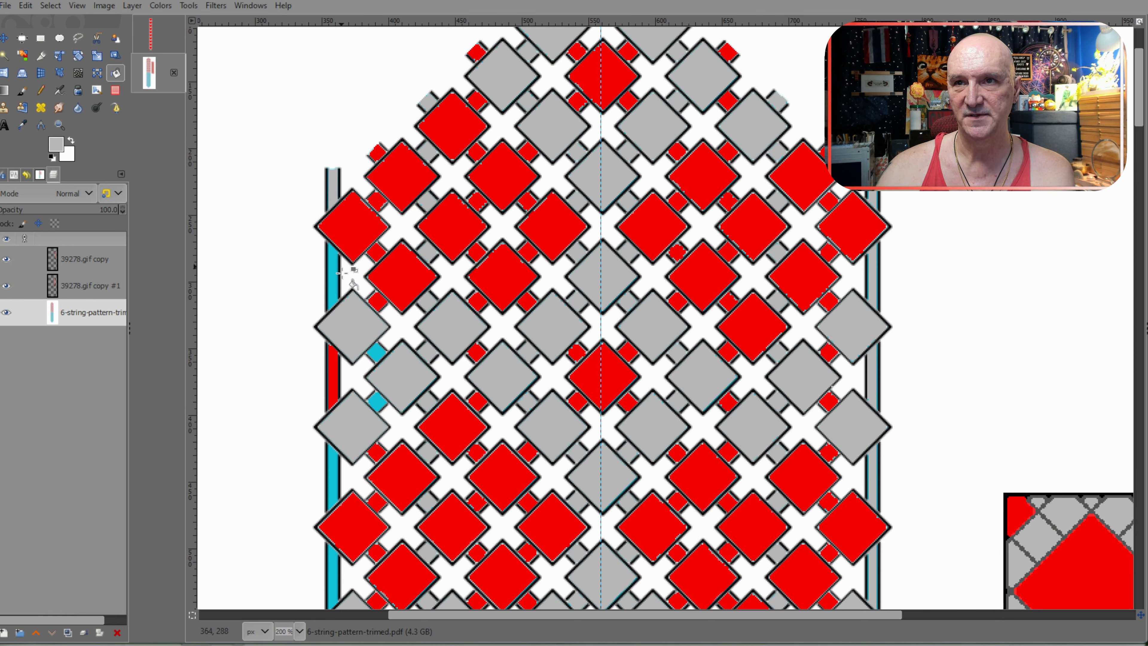
pyautogui.click(333, 285)
pyautogui.click(375, 352)
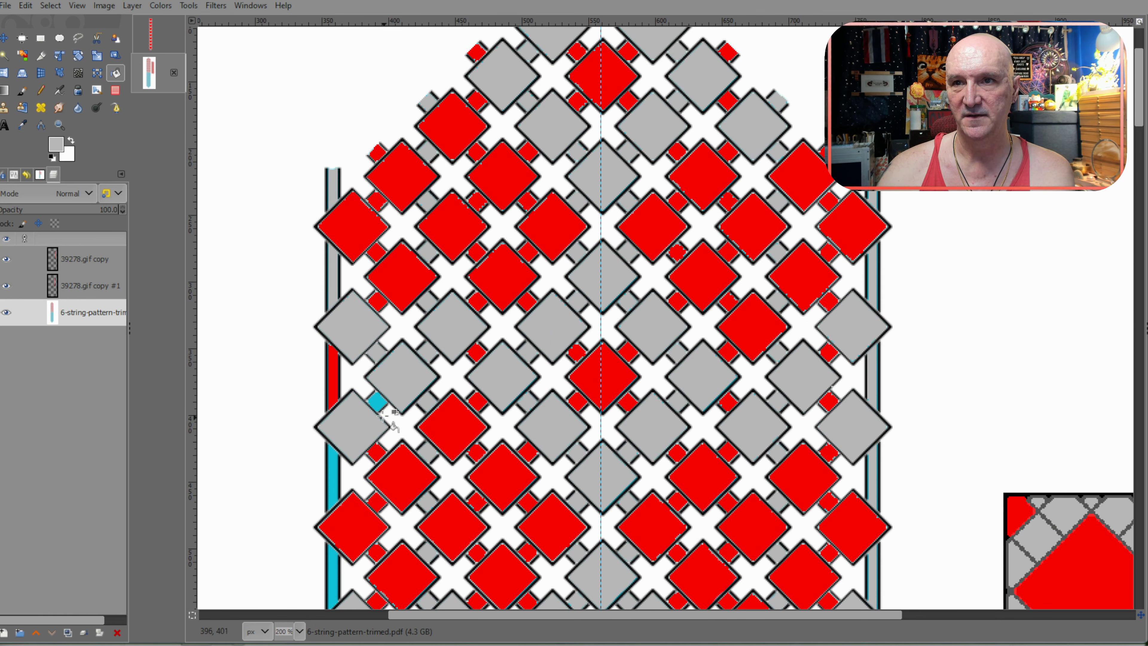
pyautogui.click(378, 403)
# Step: Fill the left border's segments beside the second heart and above the third heart's widest row grey, plus the tenth column's segments in the second gap
pyautogui.click(333, 482)
pyautogui.scroll(-3, 367, 433)
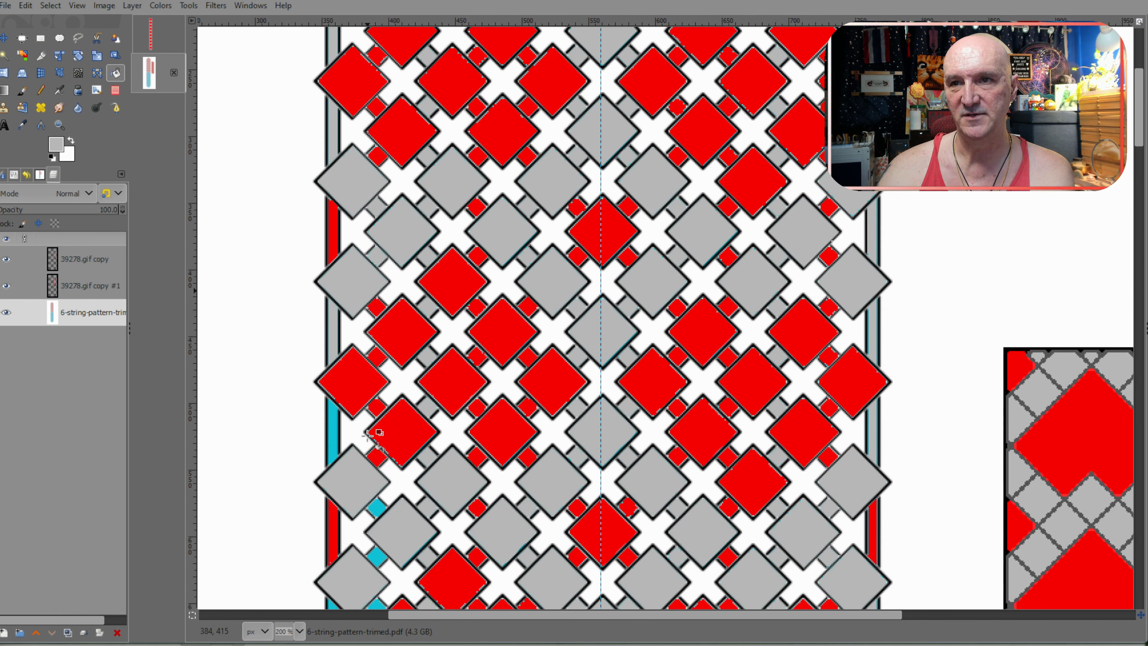
pyautogui.click(334, 432)
pyautogui.click(379, 505)
pyautogui.scroll(-3, 421, 441)
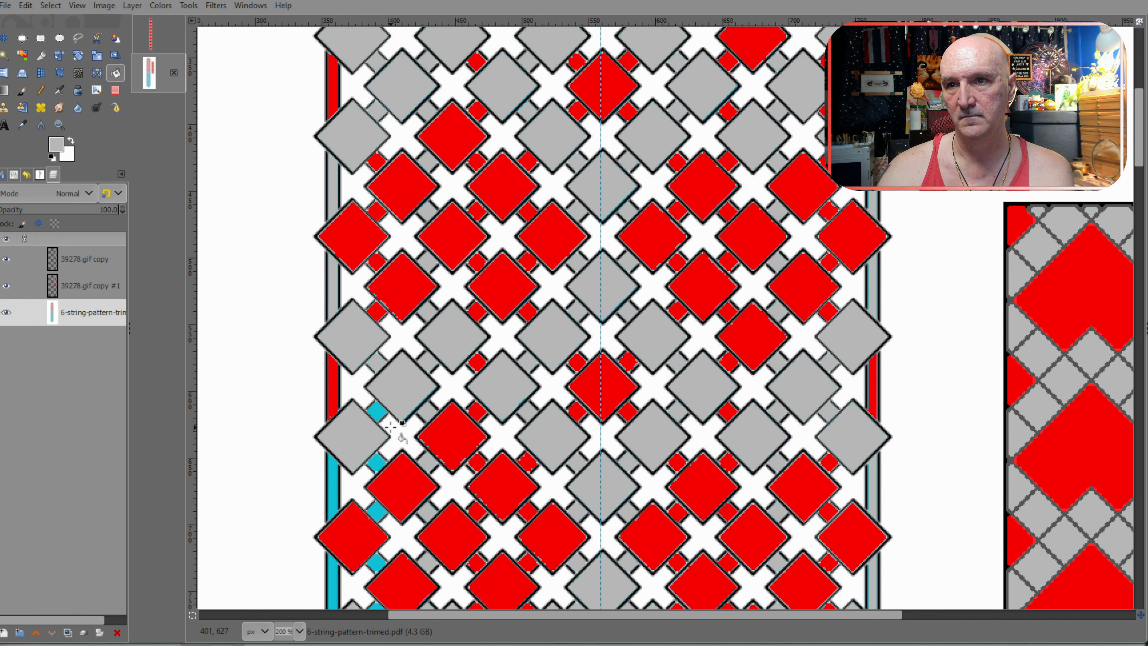
pyautogui.click(376, 409)
pyautogui.click(335, 490)
# Step: Pick the hearts' red and fill the tenth column's four segments along the third heart red
pyautogui.keyDown('ctrl'); pyautogui.click(397, 487); pyautogui.keyUp('ctrl')
pyautogui.click(377, 464)
pyautogui.click(379, 512)
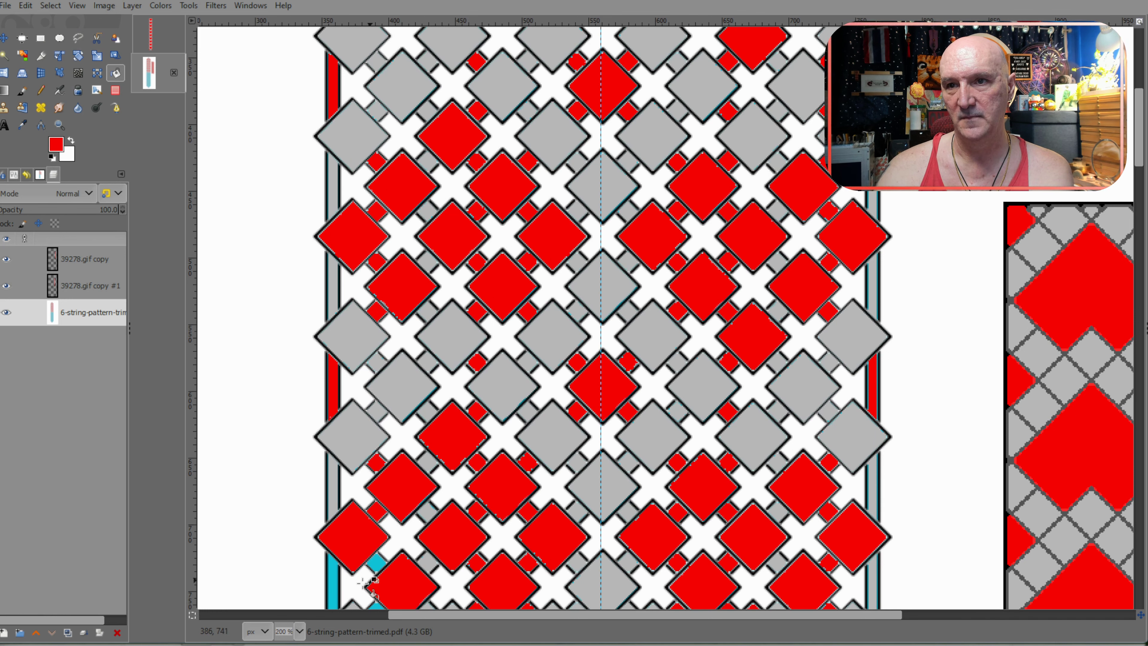
pyautogui.scroll(-3, 378, 511)
pyautogui.click(377, 418)
pyautogui.click(378, 465)
# Step: Pick the grey and fill the left border's lower segment beside the third heart, plus the tenth column's segments in the third gap
pyautogui.keyDown('ctrl'); pyautogui.click(370, 296); pyautogui.keyUp('ctrl')
pyautogui.click(335, 445)
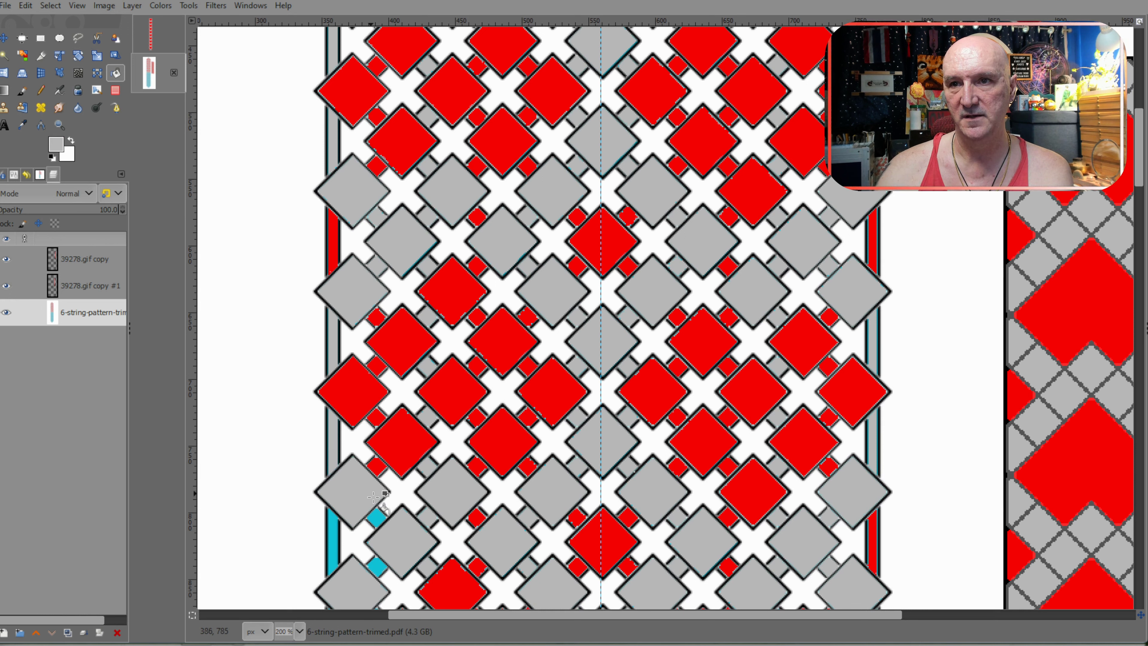
pyautogui.click(379, 515)
pyautogui.scroll(-3, 379, 567)
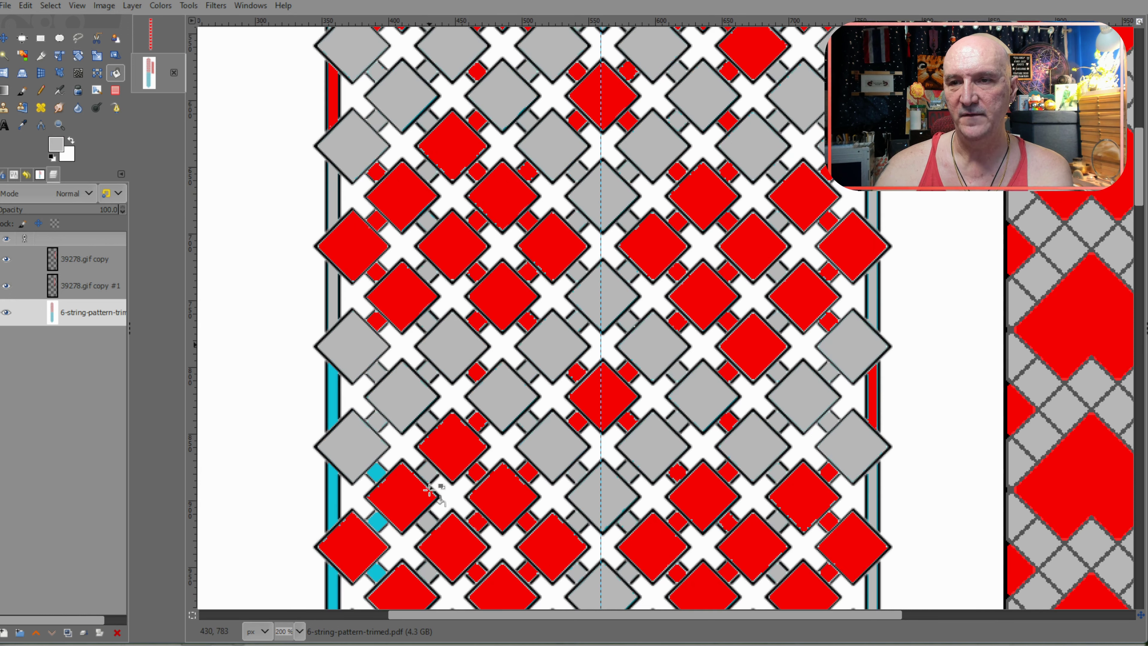
# Step: Pick the red and fill the left border's segment in the third gap, plus the tenth column's four segments along the fourth heart
pyautogui.keyDown('ctrl'); pyautogui.click(393, 299); pyautogui.keyUp('ctrl')
pyautogui.click(335, 413)
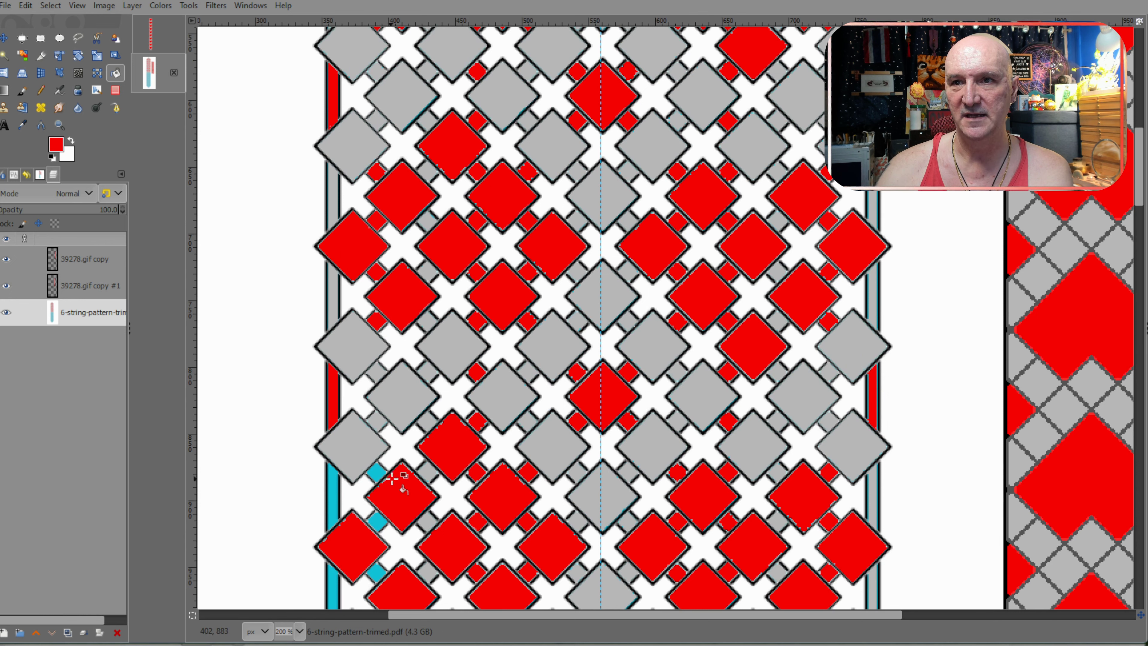
pyautogui.click(377, 472)
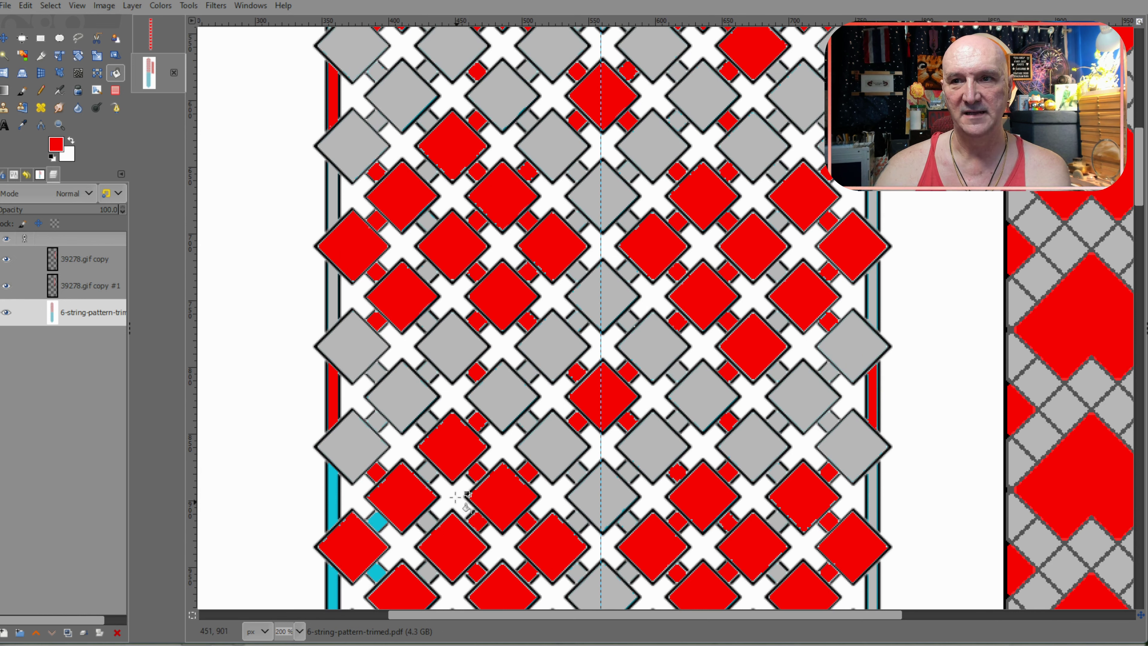
pyautogui.scroll(-3, 456, 497)
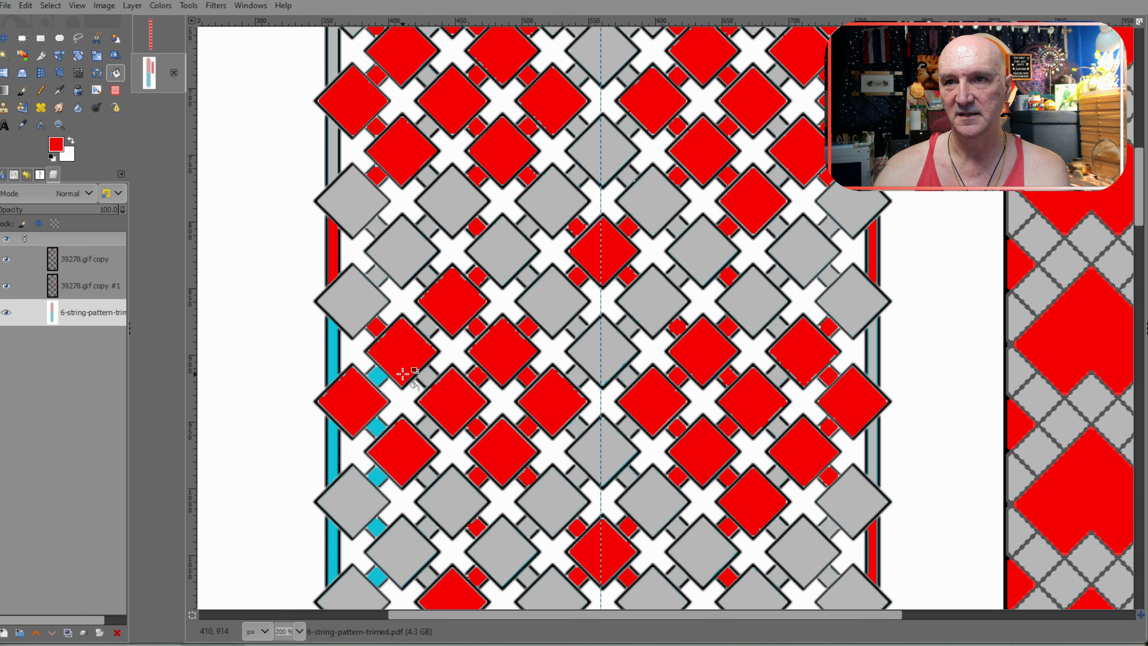
pyautogui.click(377, 375)
pyautogui.click(379, 427)
pyautogui.click(378, 475)
# Step: Pick the grey and fill the left border's two segments beside the fourth heart, plus the tenth column's segments in the fourth gap
pyautogui.keyDown('ctrl'); pyautogui.click(370, 285); pyautogui.keyUp('ctrl')
pyautogui.click(333, 357)
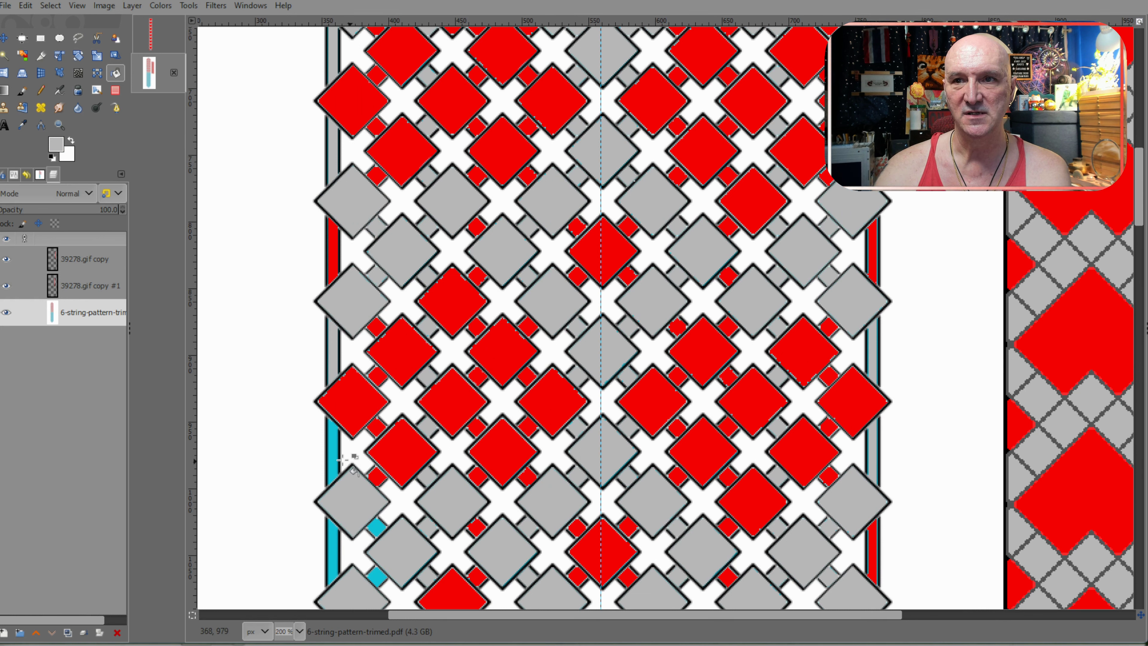
pyautogui.click(335, 454)
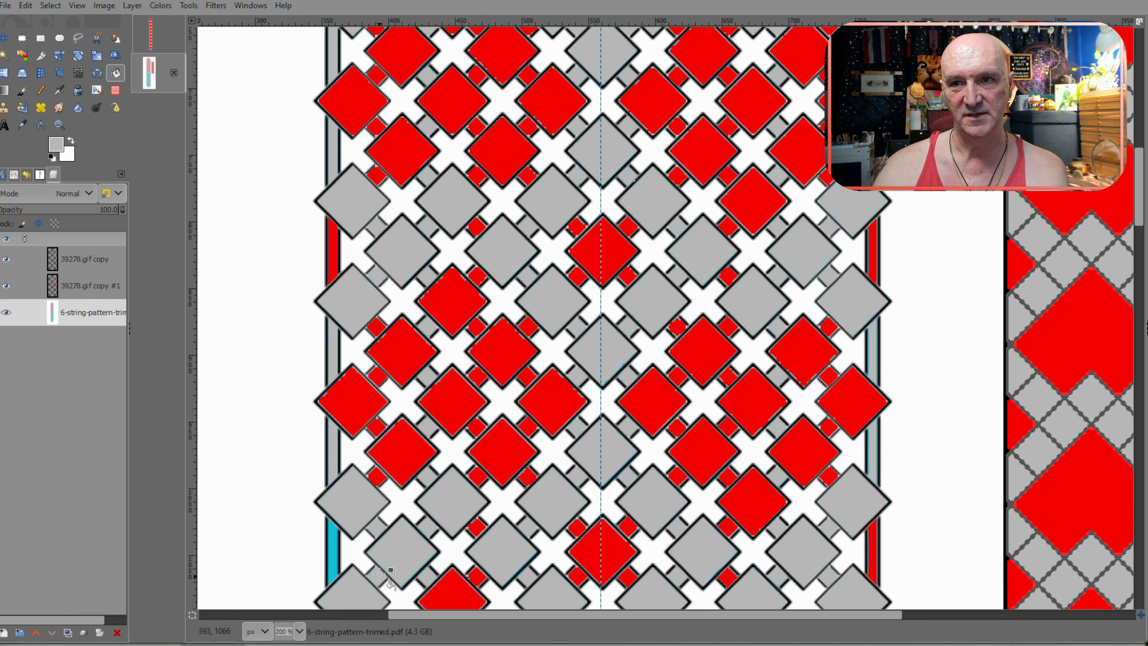
pyautogui.scroll(-3, 389, 543)
# Step: Pick the red and fill the left border's segment in the fourth gap, plus the tenth column's segments along the fifth heart
pyautogui.keyDown('ctrl'); pyautogui.click(389, 307); pyautogui.keyUp('ctrl')
pyautogui.click(334, 407)
pyautogui.click(376, 483)
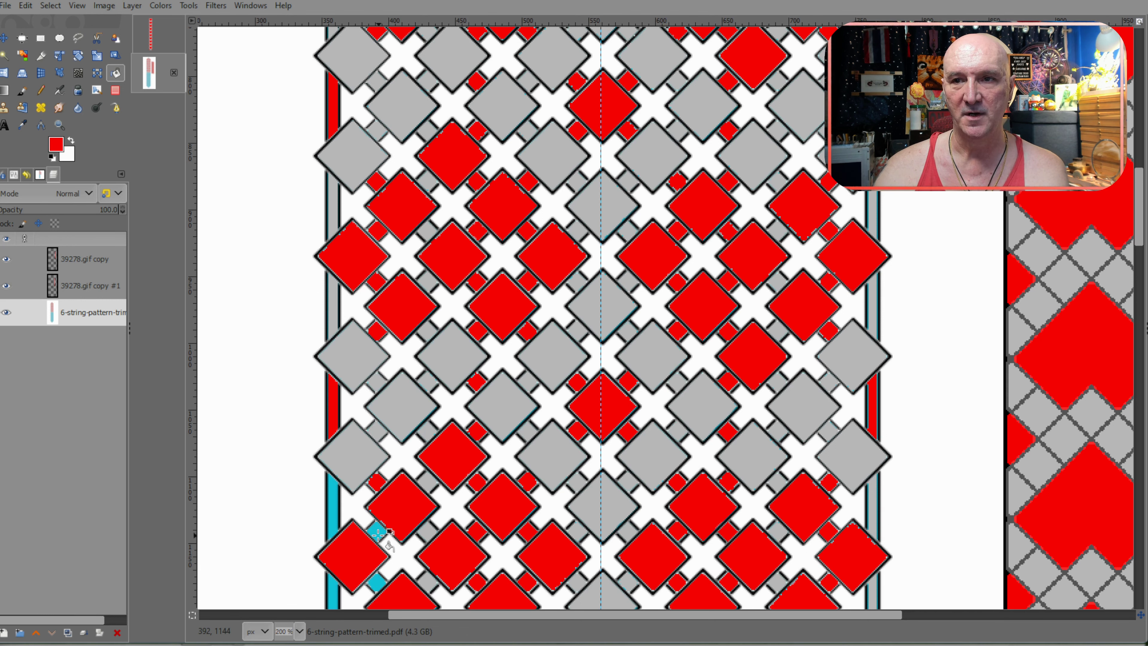
pyautogui.scroll(-3, 386, 496)
pyautogui.click(375, 438)
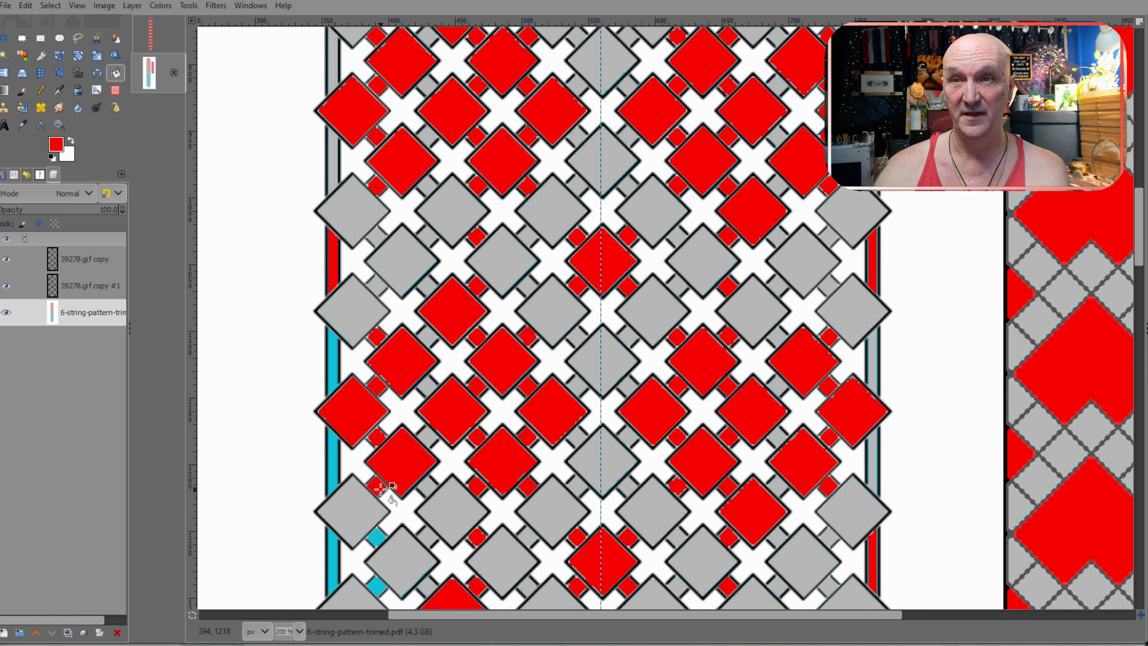
# Step: Pick the grey and fill the left border's two segments beside the fifth heart, plus the tenth column's segments in the fifth gap
pyautogui.keyDown('ctrl'); pyautogui.click(357, 332); pyautogui.keyUp('ctrl')
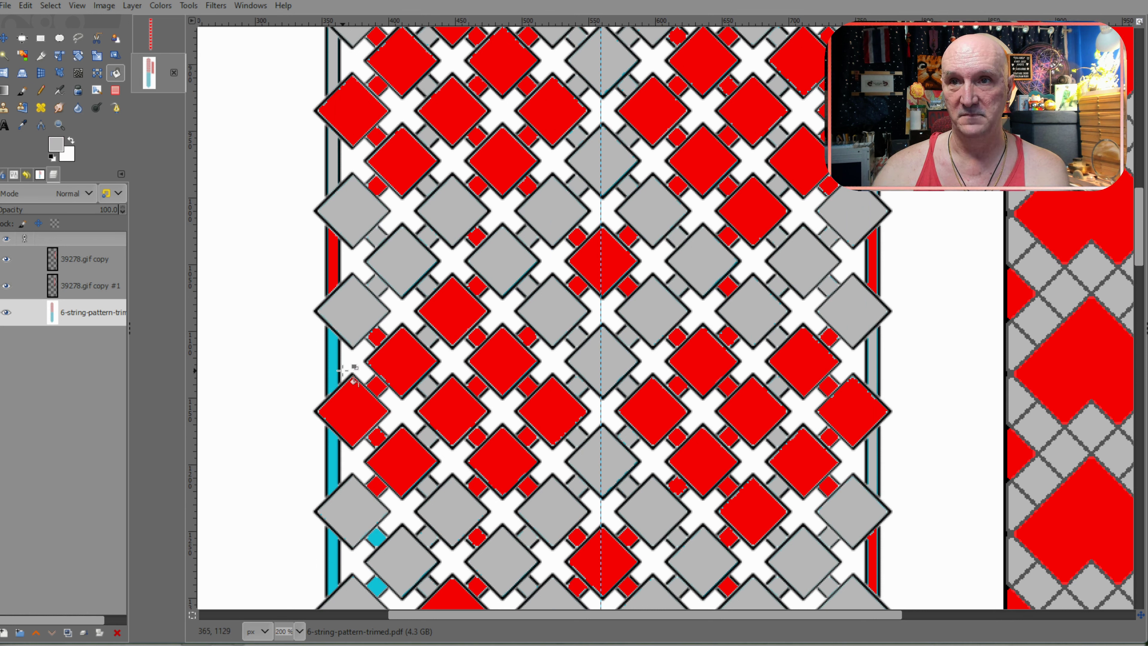
pyautogui.click(334, 370)
pyautogui.click(335, 468)
pyautogui.scroll(-3, 455, 525)
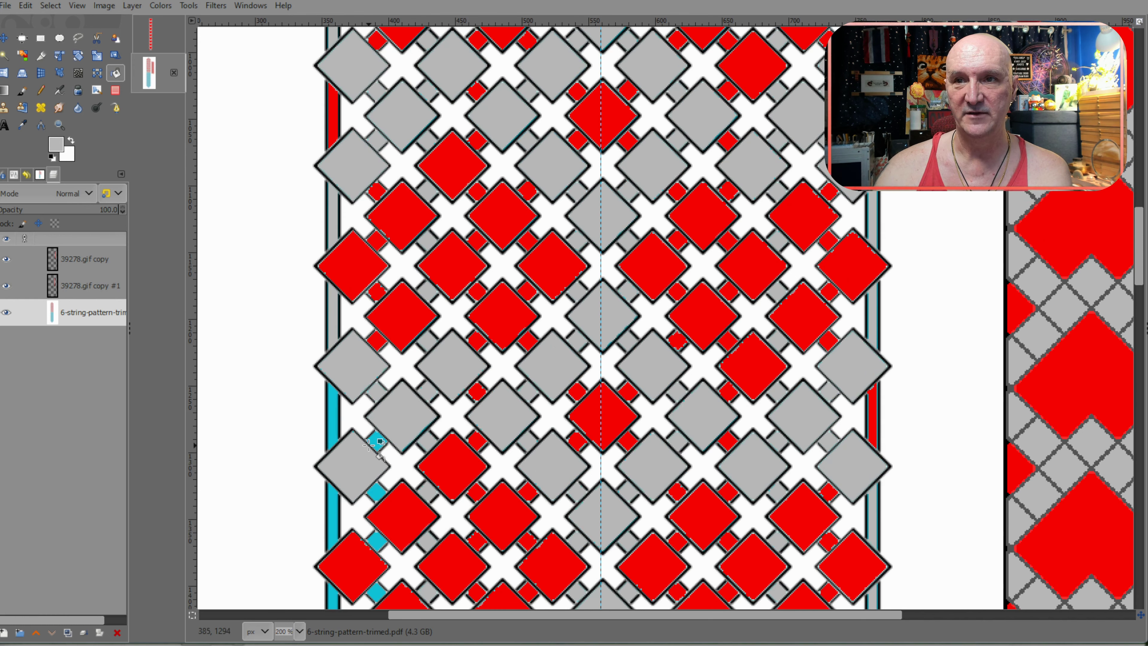
pyautogui.click(378, 443)
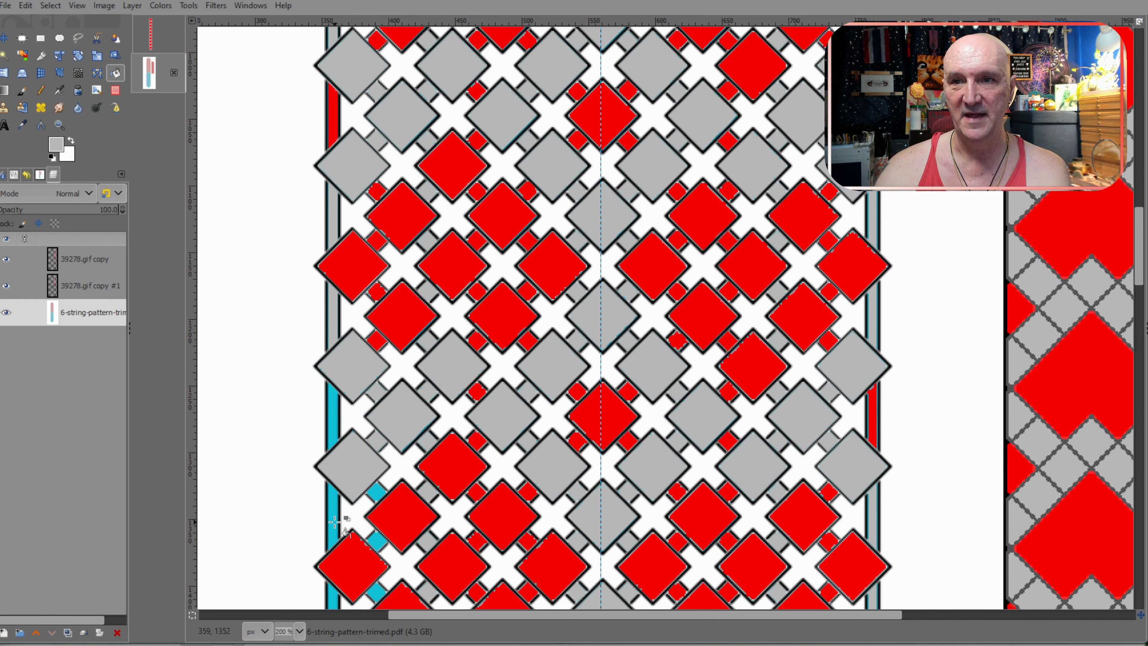
# Step: Pick the red and fill the left border's segment in the fifth gap, plus the tenth column's segments along the sixth heart
pyautogui.keyDown('ctrl'); pyautogui.click(402, 304); pyautogui.keyUp('ctrl')
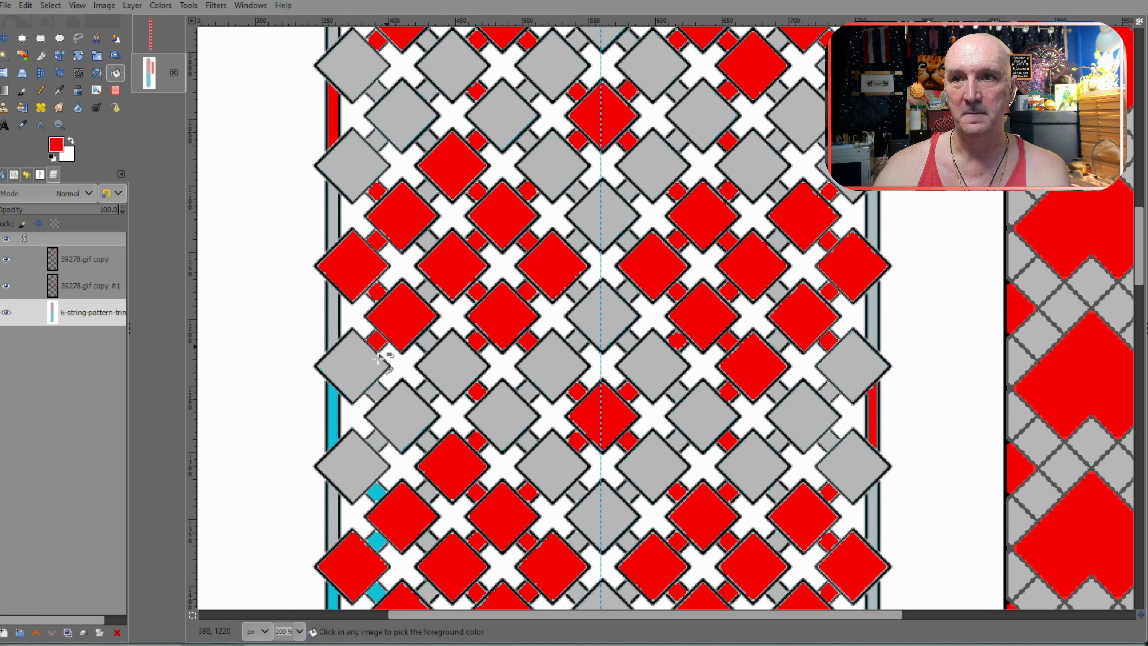
pyautogui.click(334, 421)
pyautogui.click(377, 490)
pyautogui.click(376, 540)
pyautogui.scroll(-5, 428, 466)
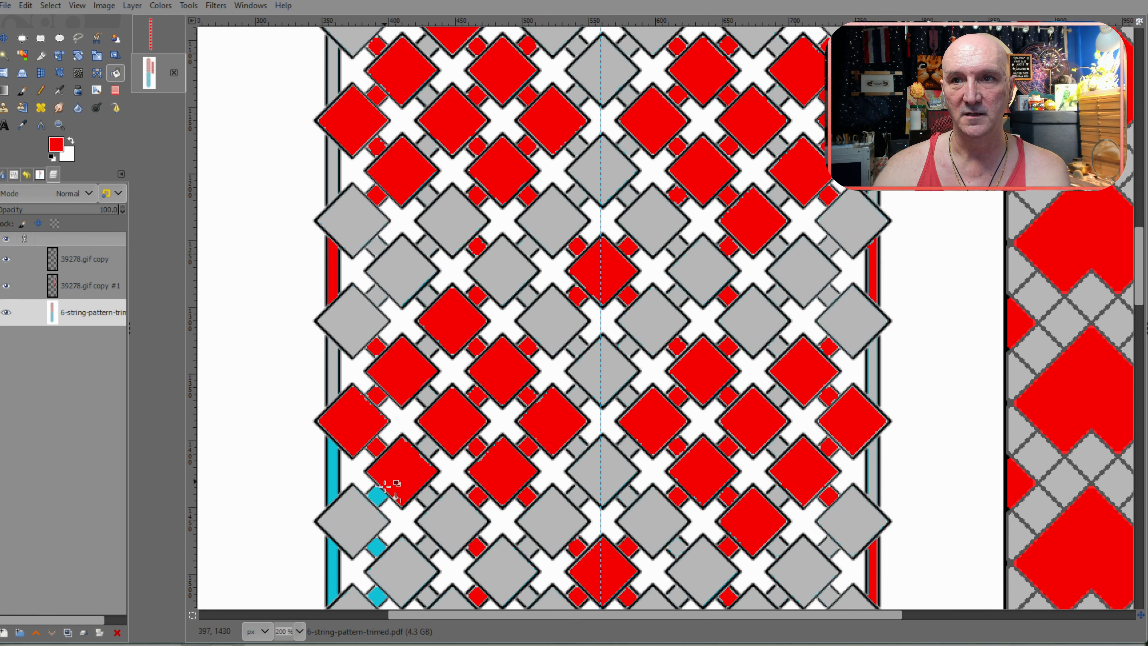
pyautogui.click(379, 494)
# Step: Pick the grey and fill the left border beside the sixth heart, plus the tenth column's segments from that heart down to the horizontal guide
pyautogui.keyDown('ctrl'); pyautogui.click(355, 524); pyautogui.keyUp('ctrl')
pyautogui.click(335, 466)
pyautogui.scroll(-5, 344, 464)
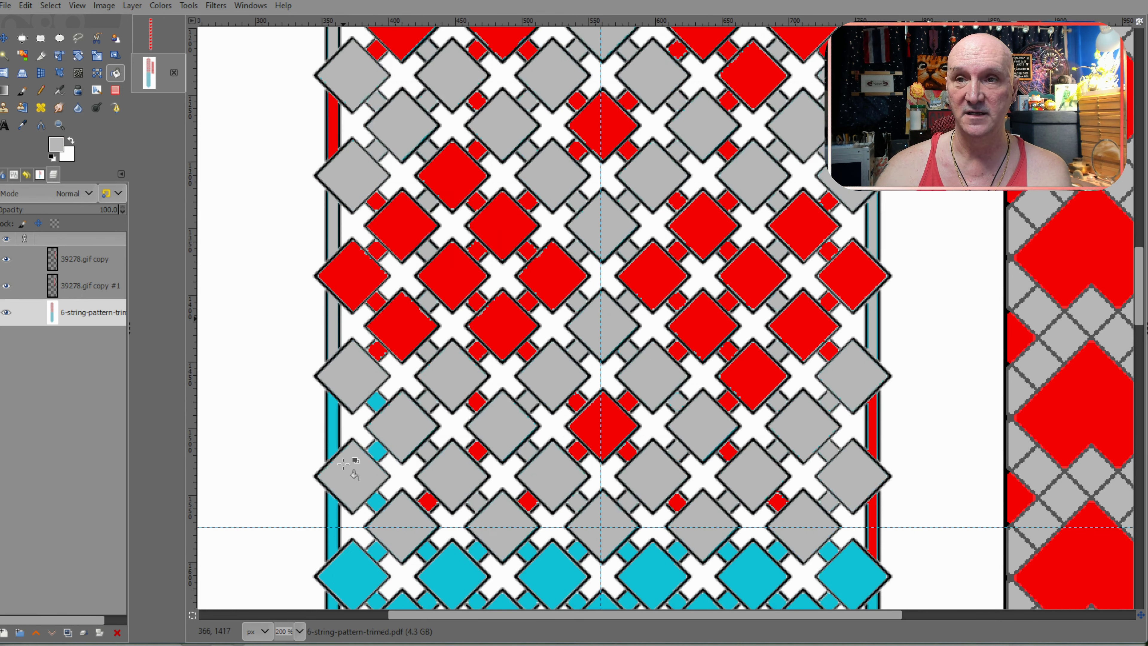
pyautogui.click(379, 402)
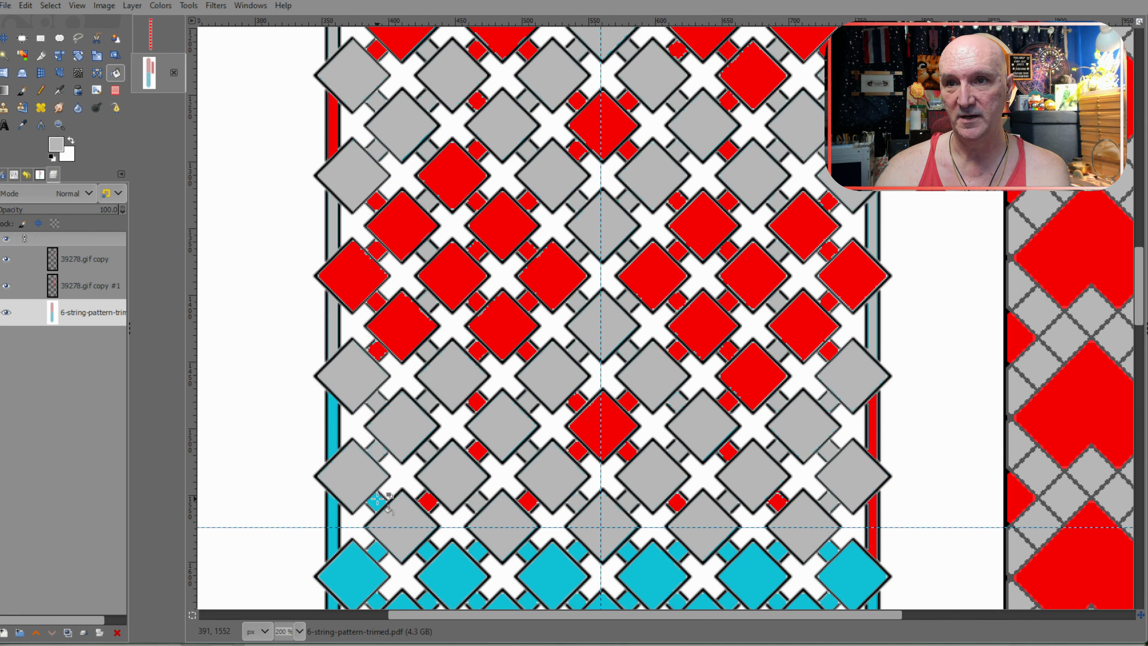
# Step: Pick the red and fill the left border's last two segments between the sixth heart and the cyan rows red
pyautogui.keyDown('ctrl'); pyautogui.click(391, 337); pyautogui.keyUp('ctrl')
pyautogui.click(336, 430)
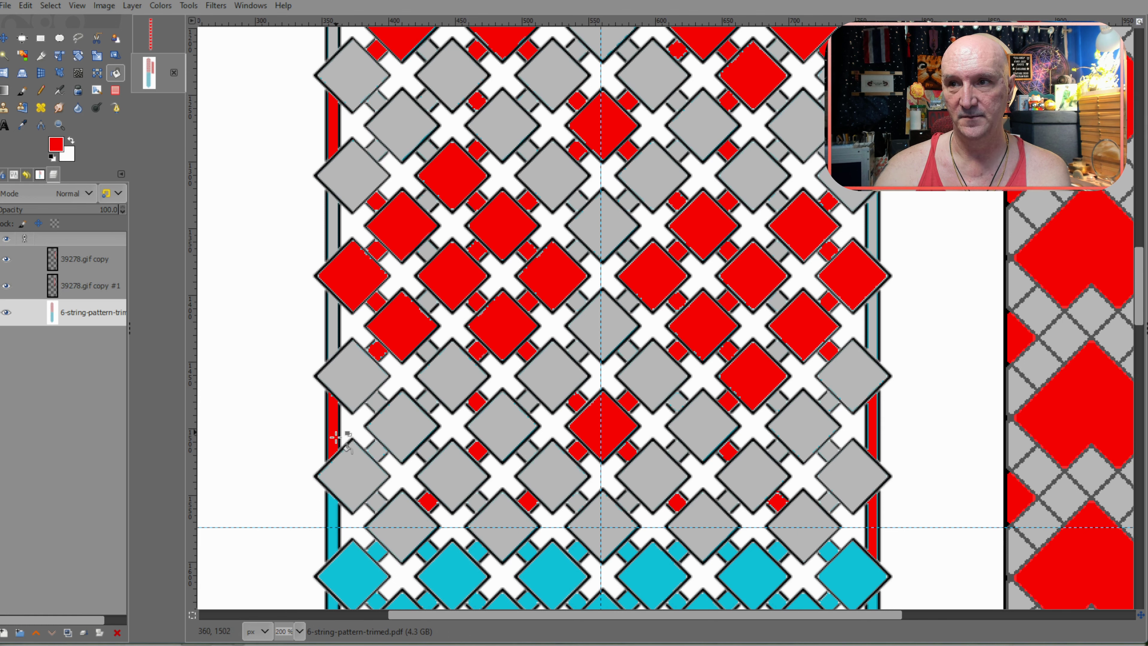
pyautogui.click(336, 521)
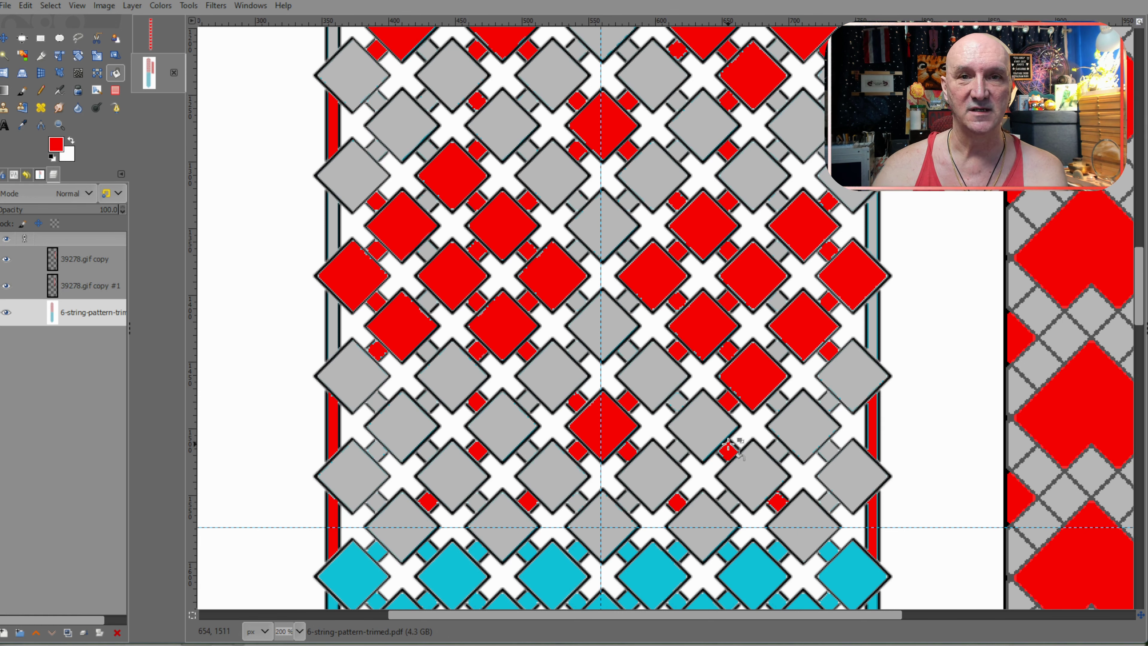
# Step: Hide the two reference layers, 39278.gif copy and 39278.gif copy #1
pyautogui.scroll(-4, 760, 385)
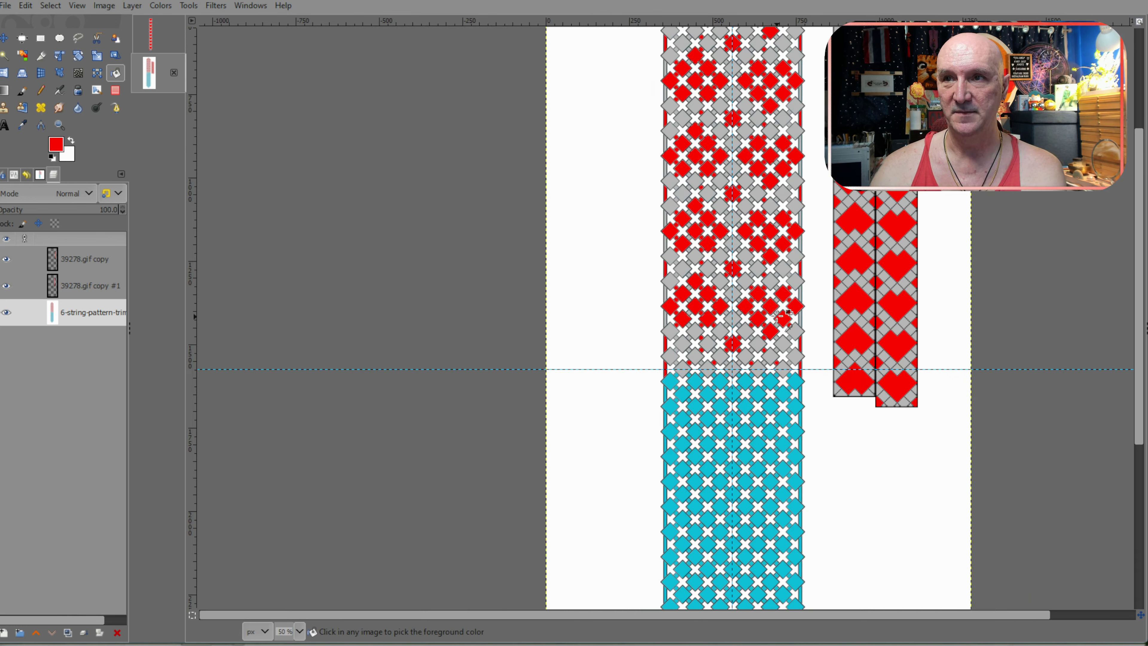
pyautogui.click(7, 285)
pyautogui.click(7, 258)
pyautogui.scroll(-3, 899, 262)
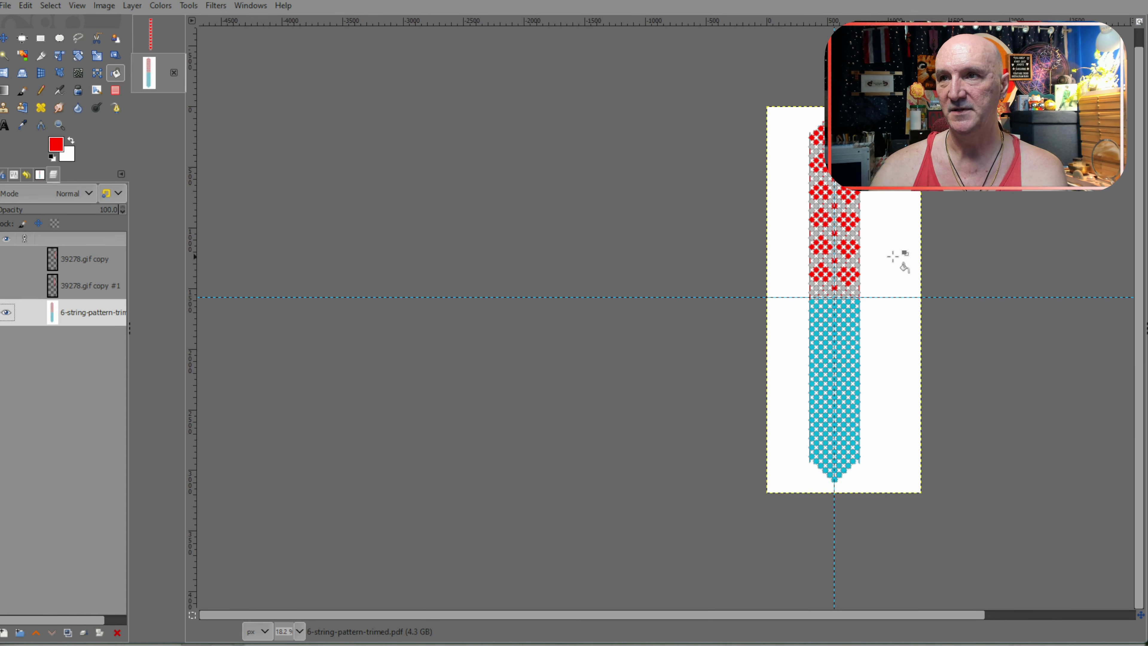
pyautogui.scroll(3, 900, 262)
pyautogui.scroll(3, 655, 308)
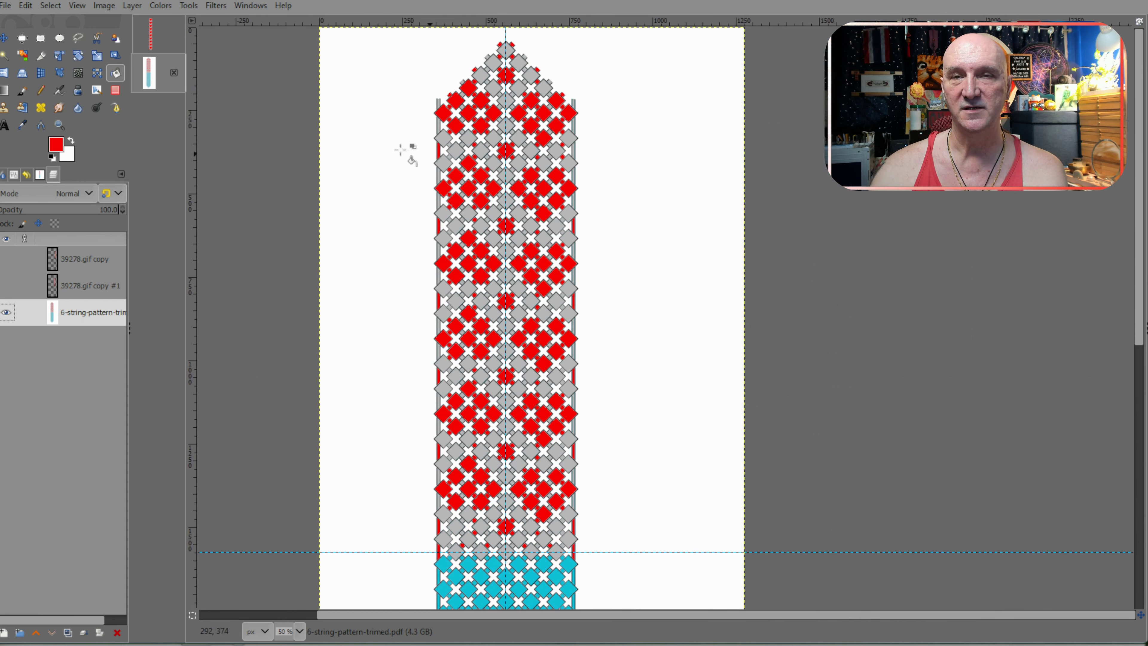
# Step: Select the recoloured upper half of the pattern with a rectangle ending at the horizontal guide, then copy and paste it as a floating selection
pyautogui.click(40, 43)
pyautogui.moveTo(639, 34); pyautogui.dragTo(383, 551)
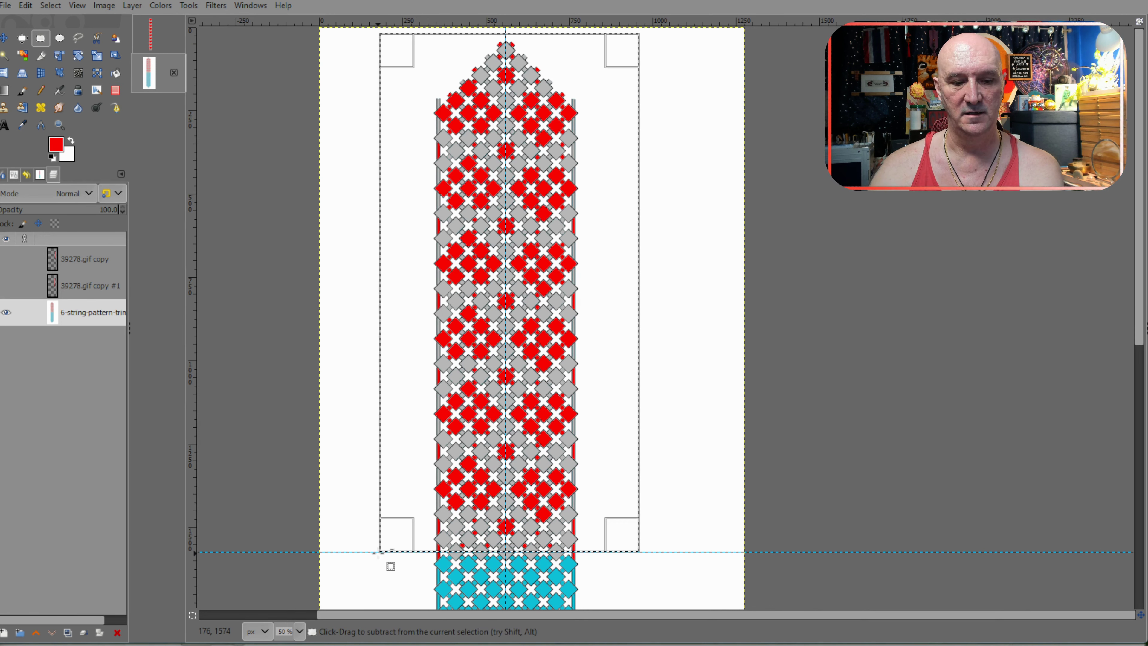
pyautogui.hotkey('ctrl', 'c')
pyautogui.hotkey('ctrl', 'v')
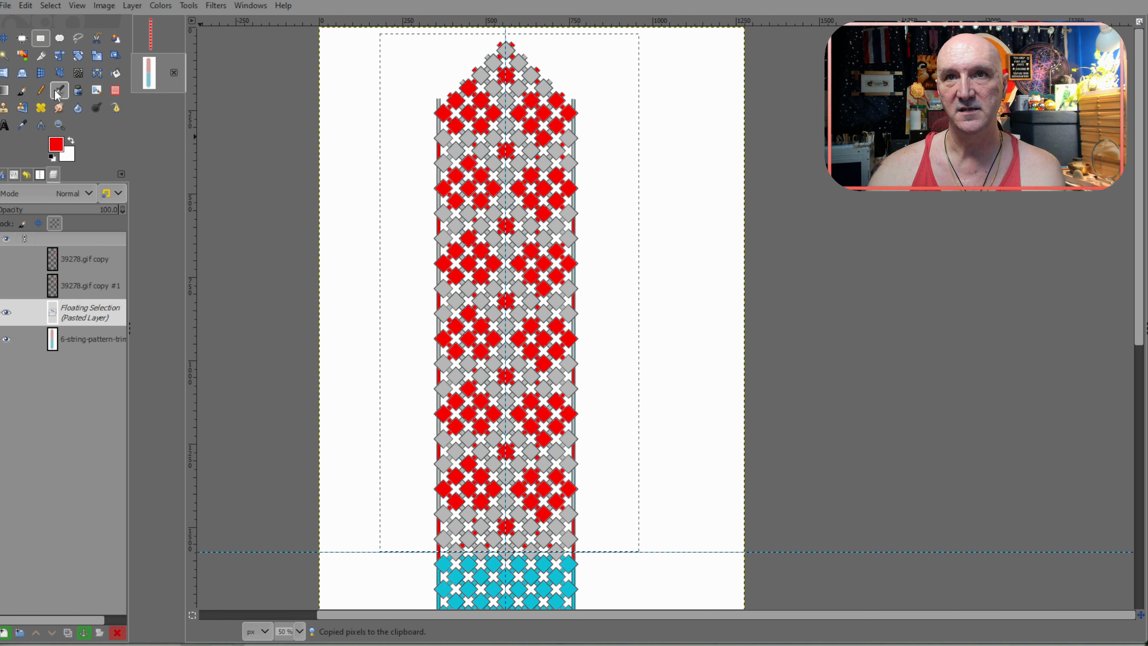
# Step: Flip the pasted half vertically about the horizontal guide so it covers the cyan half, and anchor it to the pattern layer
pyautogui.click(6, 78)
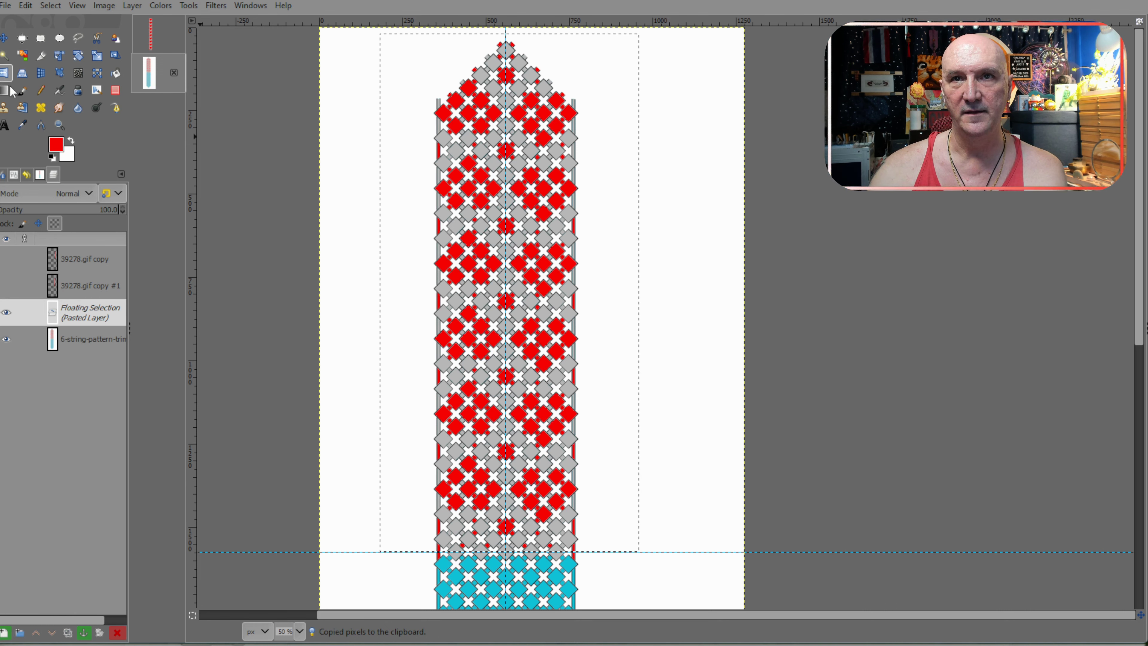
pyautogui.moveTo(557, 550); pyautogui.dragTo(557, 550)
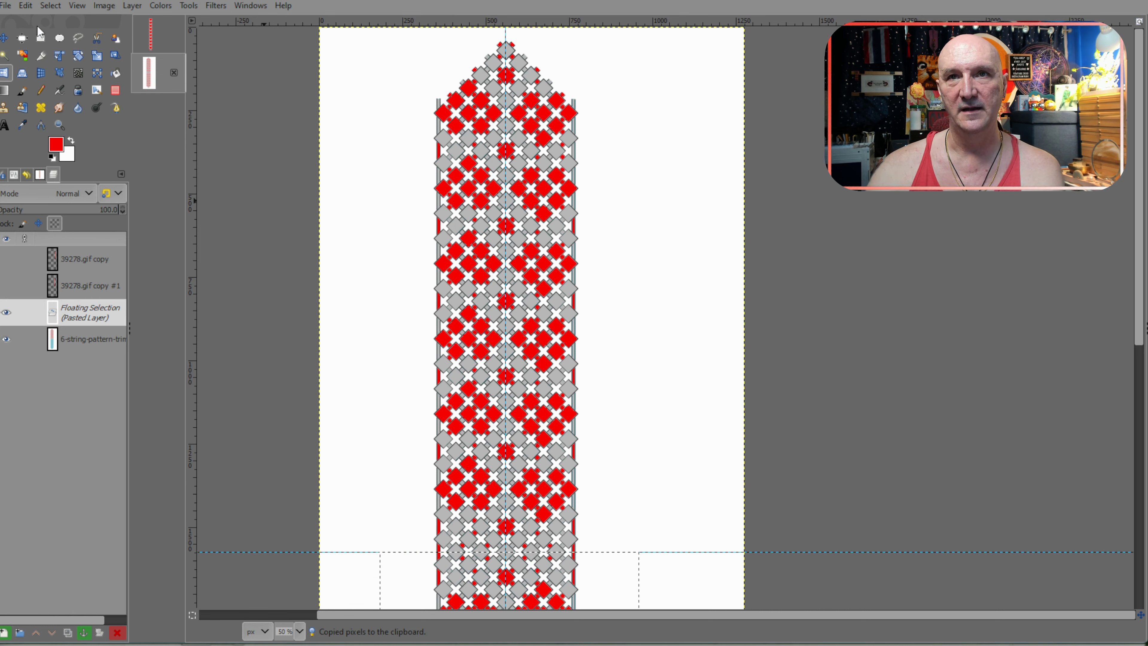
pyautogui.click(42, 41)
pyautogui.click(629, 165)
pyautogui.scroll(-4, 674, 231)
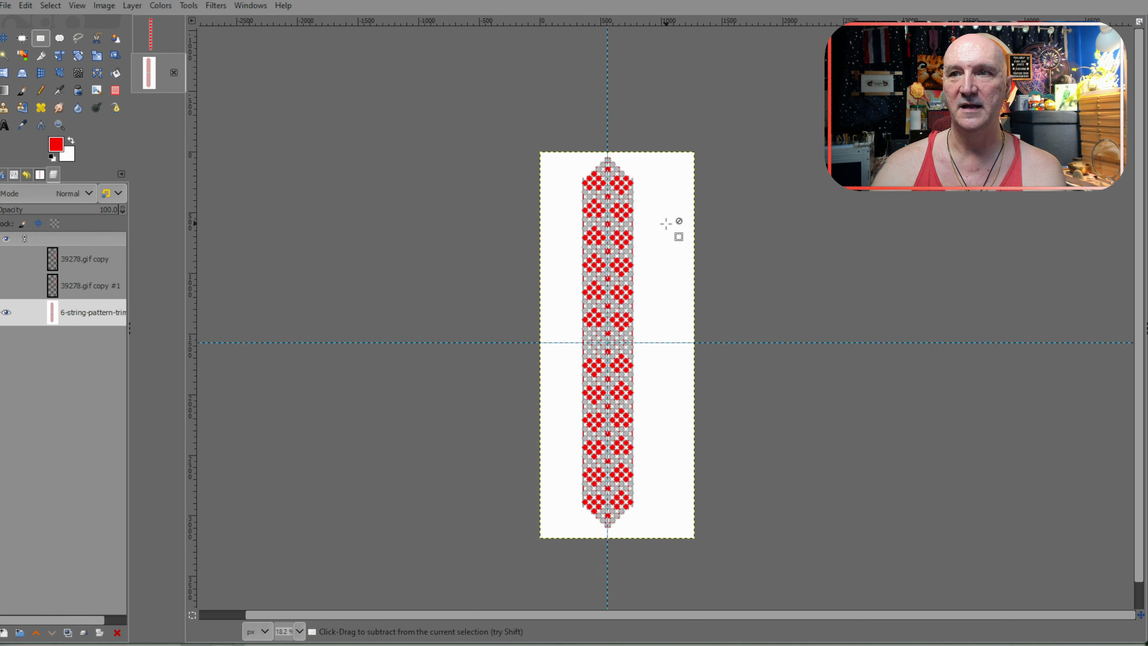
pyautogui.scroll(2, 761, 328)
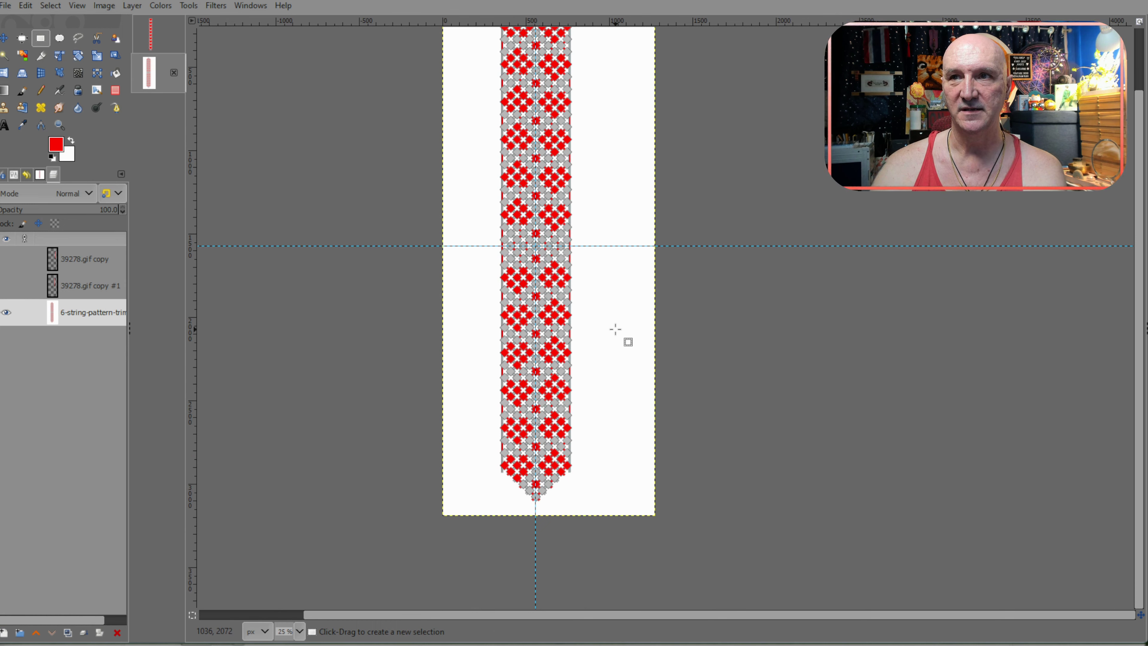
pyautogui.scroll(2, 615, 329)
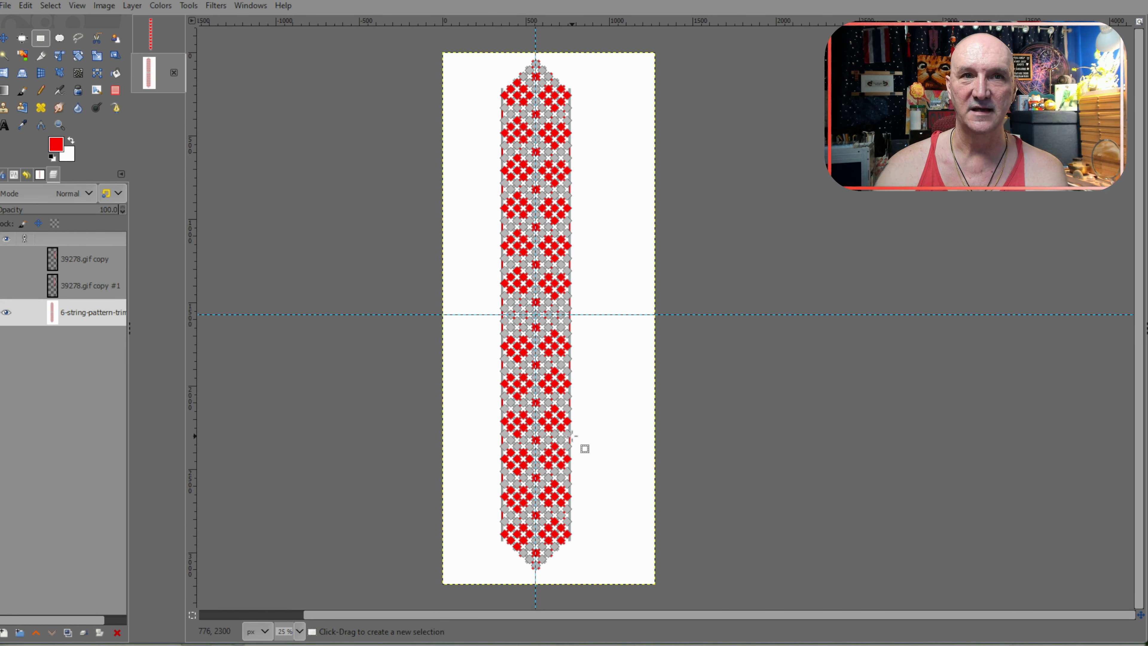
pyautogui.scroll(1, 563, 413)
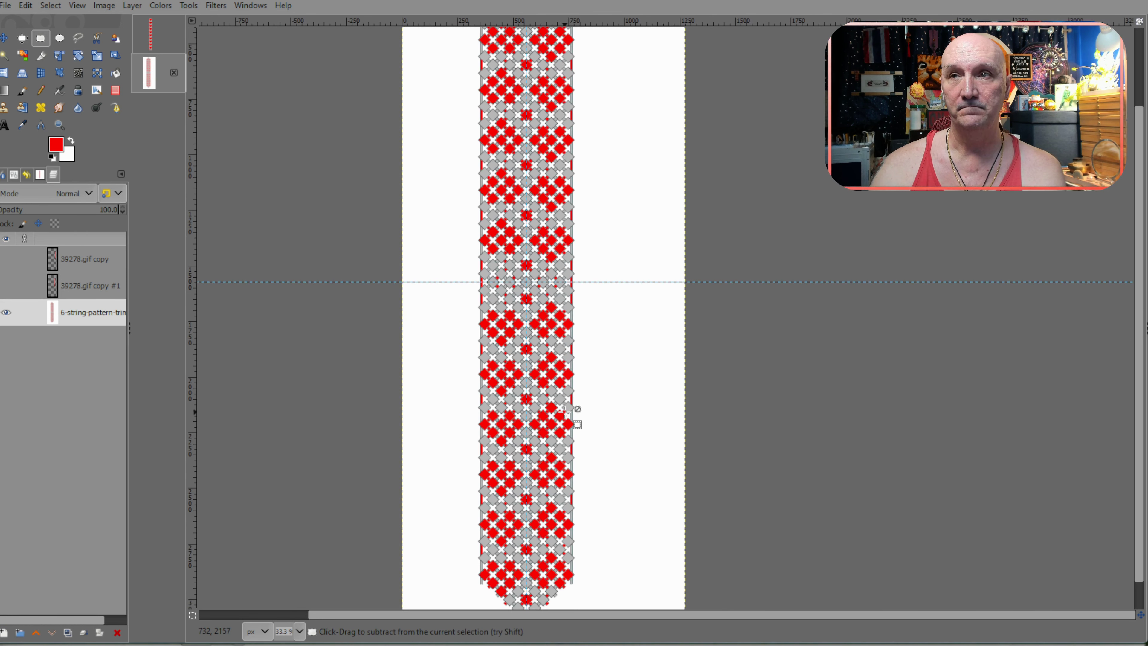
pyautogui.scroll(-1, 563, 413)
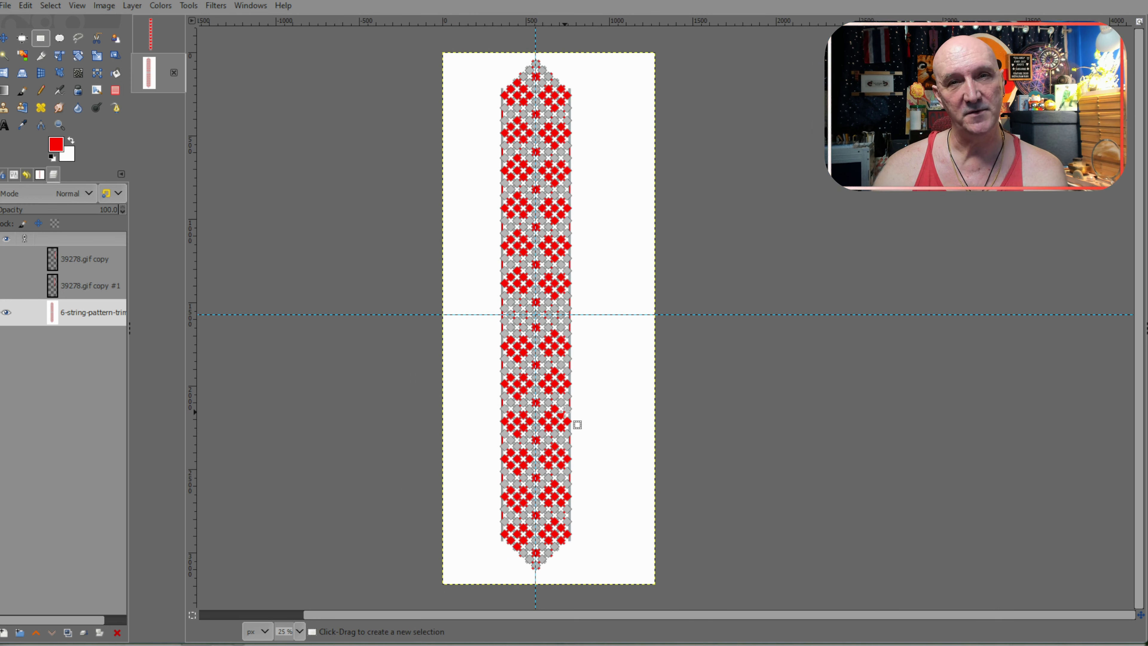